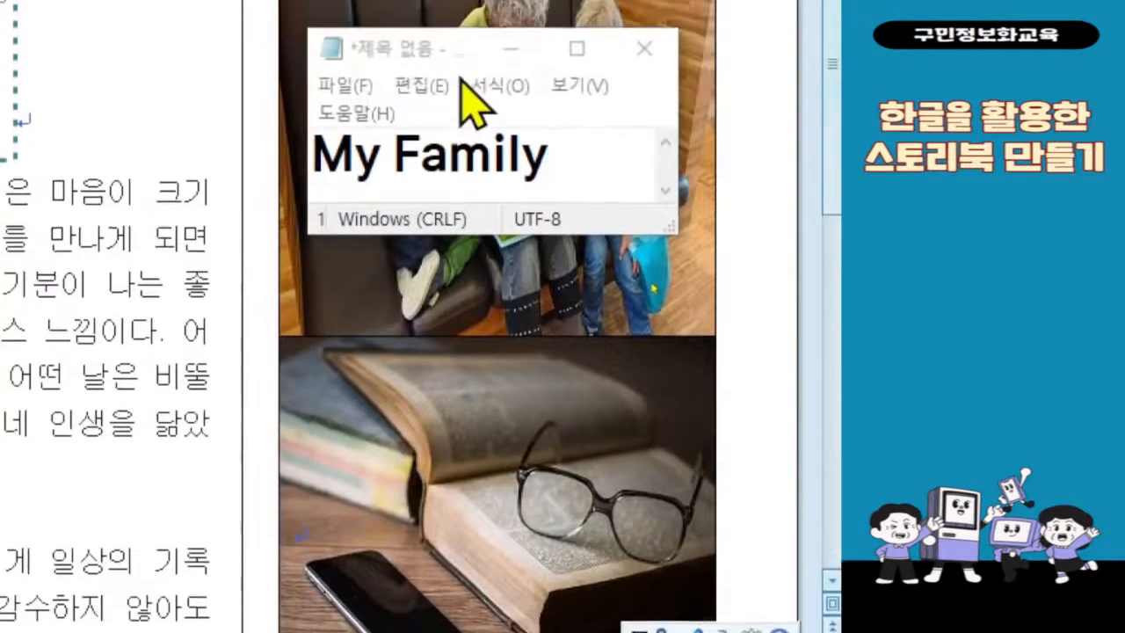
Step: Move the Notepad note over the open-book photo, change its text to "My Reading time" and widen it so the text fits one line
{"action": "left_click_drag", "start_coordinate": [462, 83], "coordinate": [465, 319]}
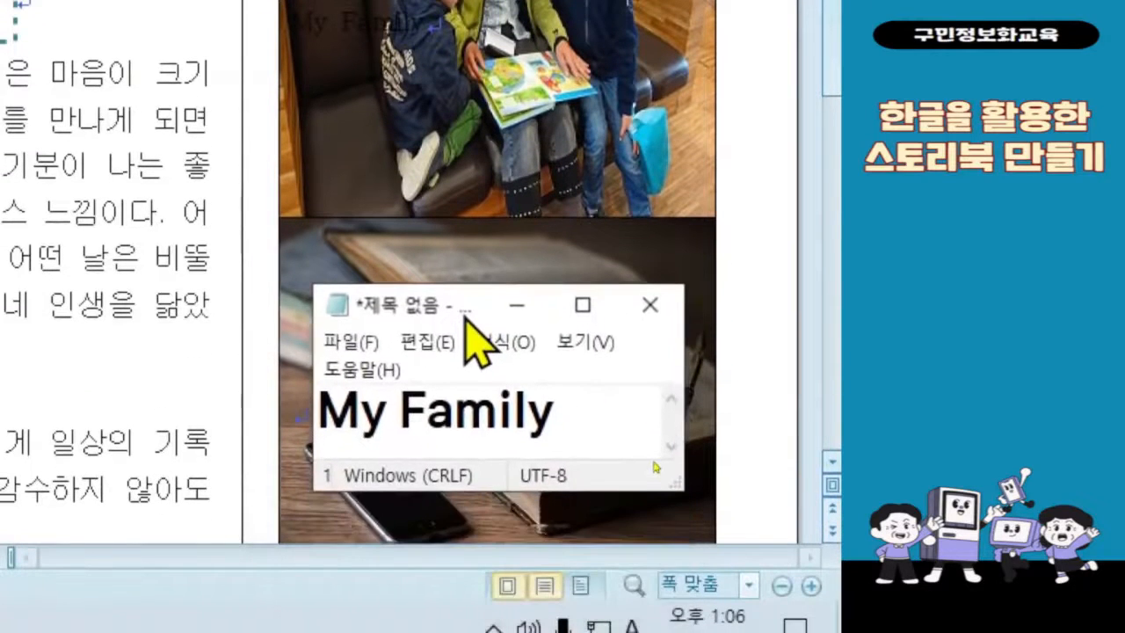
{"action": "left_click_drag", "start_coordinate": [400, 409], "coordinate": [570, 411]}
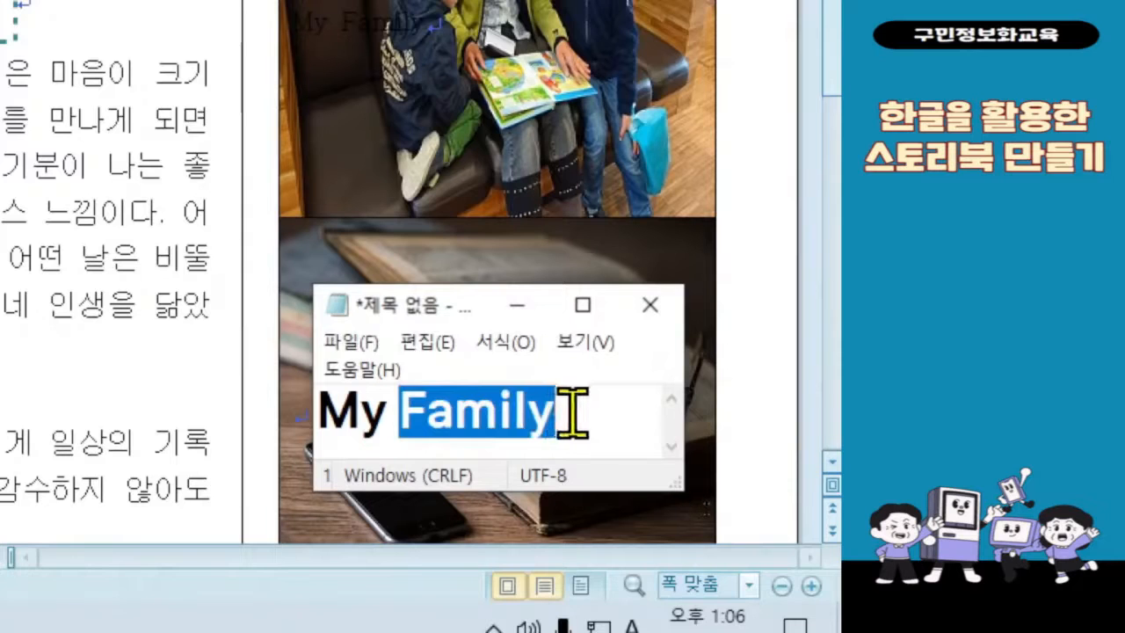
{"action": "type", "text": "Reading "}
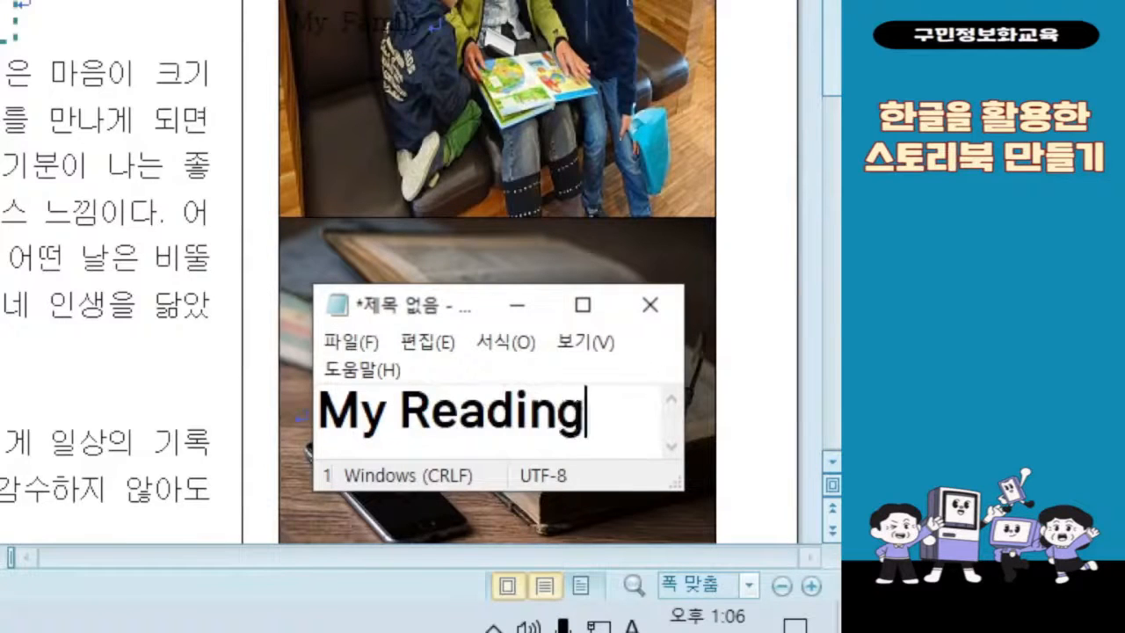
{"action": "type", "text": "time"}
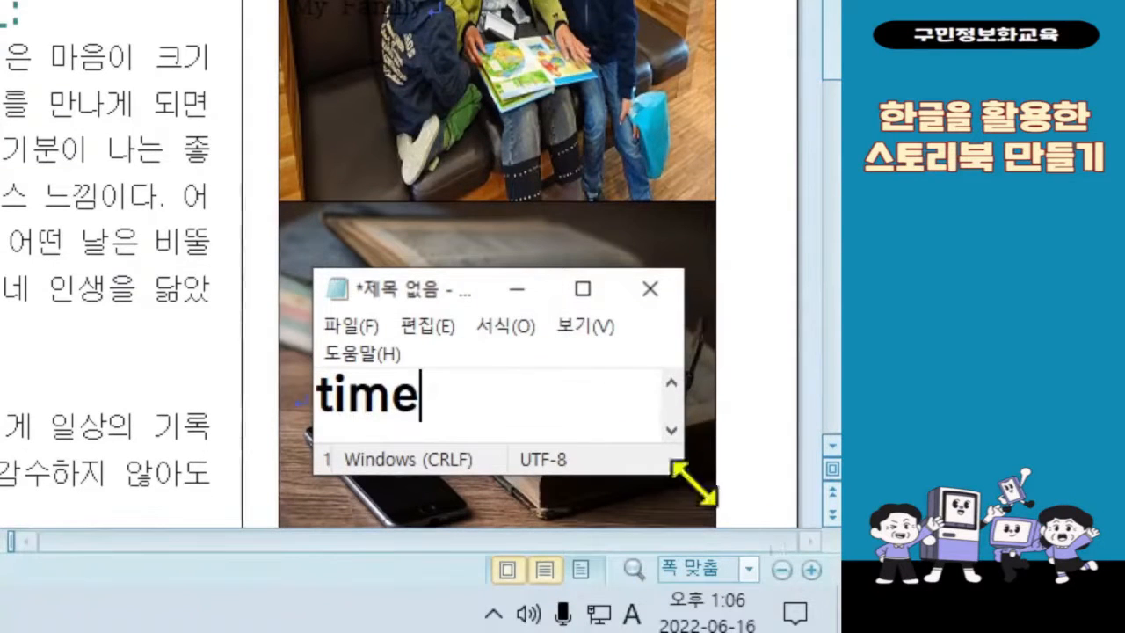
{"action": "left_click_drag", "start_coordinate": [687, 420], "coordinate": [746, 414]}
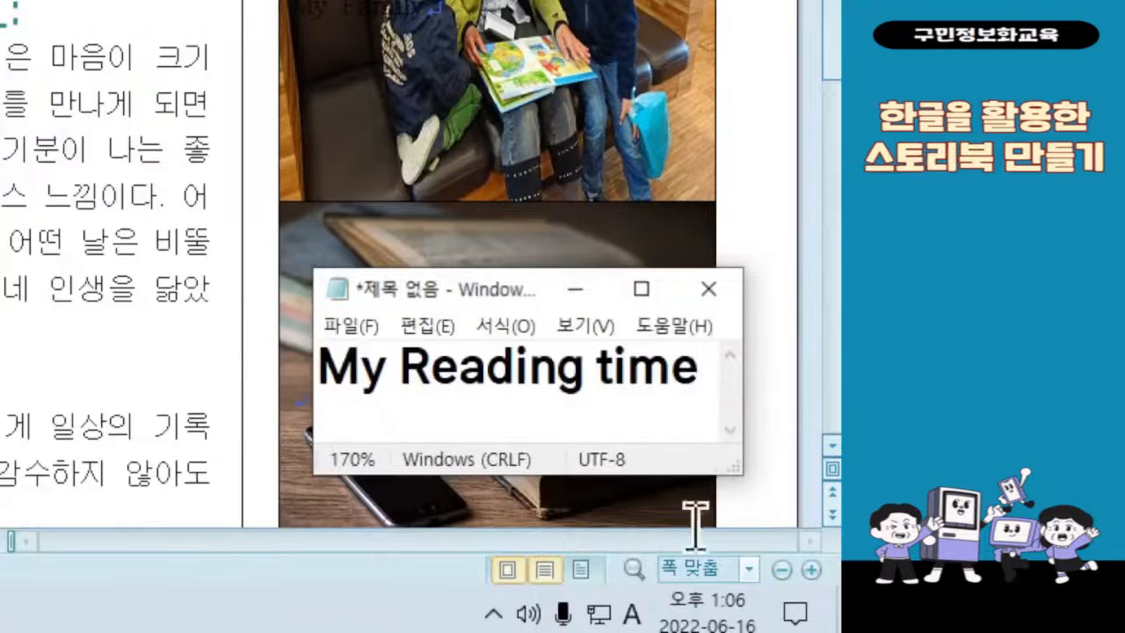
{"action": "mouse_move", "coordinate": [495, 282]}
{"action": "left_mouse_down"}
{"action": "mouse_move", "coordinate": [515, 419]}
{"action": "mouse_move", "coordinate": [508, 297]}
{"action": "left_mouse_up"}
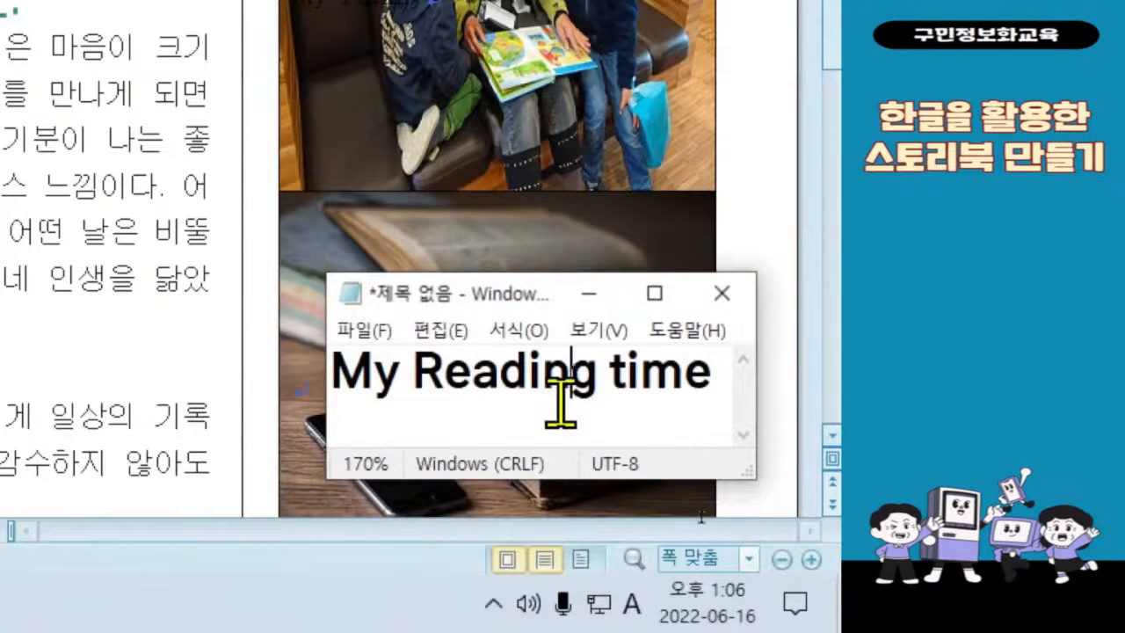
Step: Enter the note's caption text in the table cell that holds the open-book photo
{"action": "key", "text": "ctrl+a"}
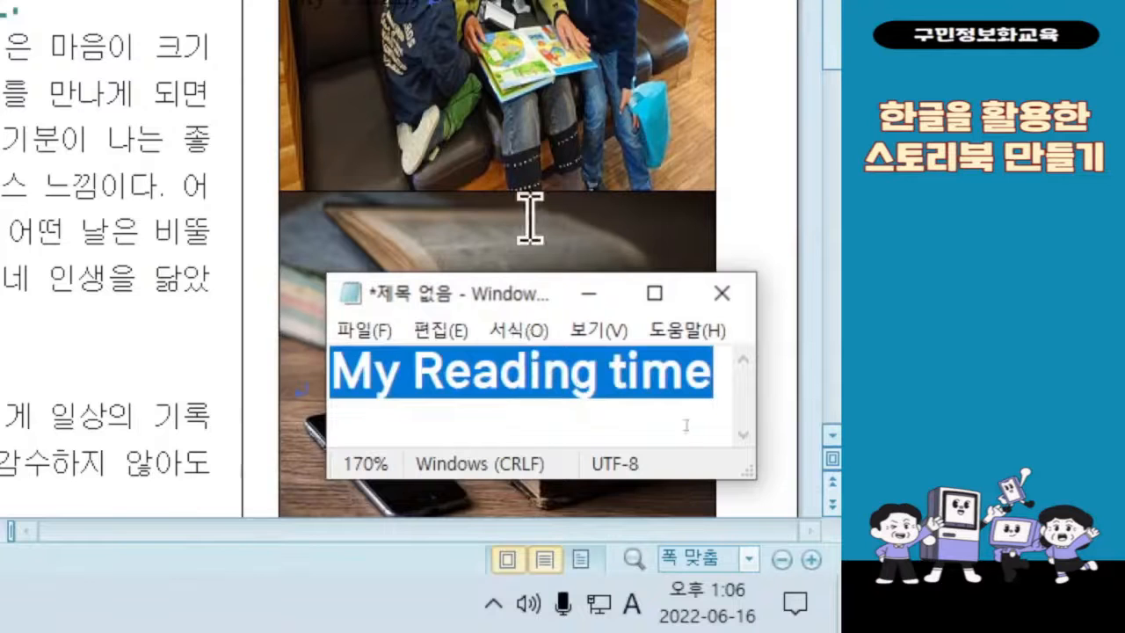
{"action": "left_click", "coordinate": [506, 386]}
{"action": "left_click", "coordinate": [449, 235]}
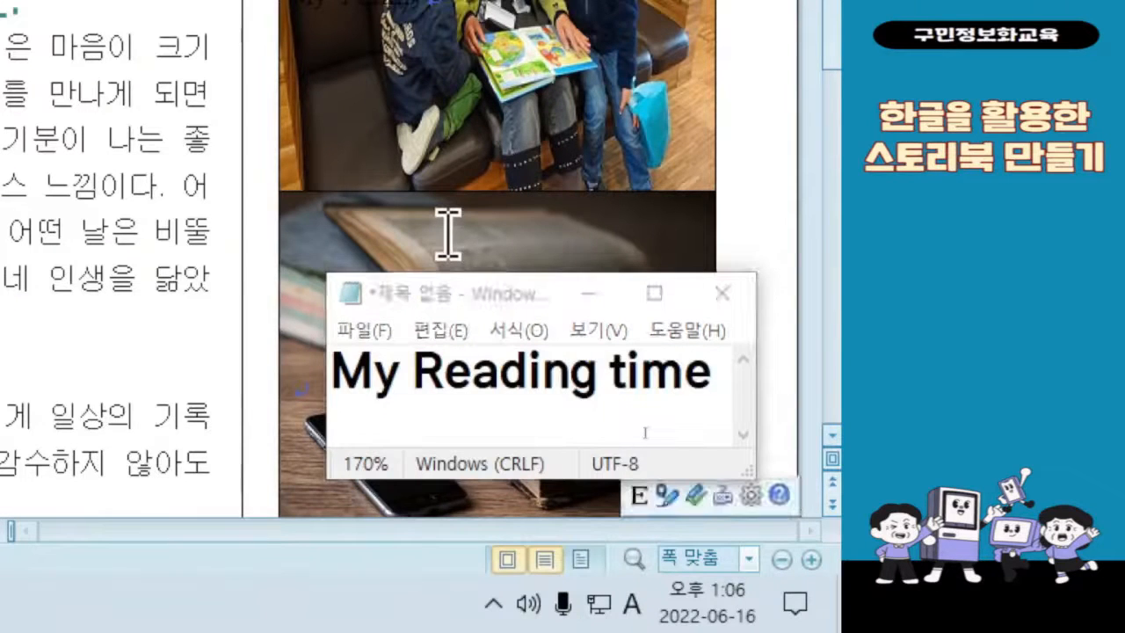
{"action": "type", "text": "My"}
{"action": "left_click", "coordinate": [468, 456]}
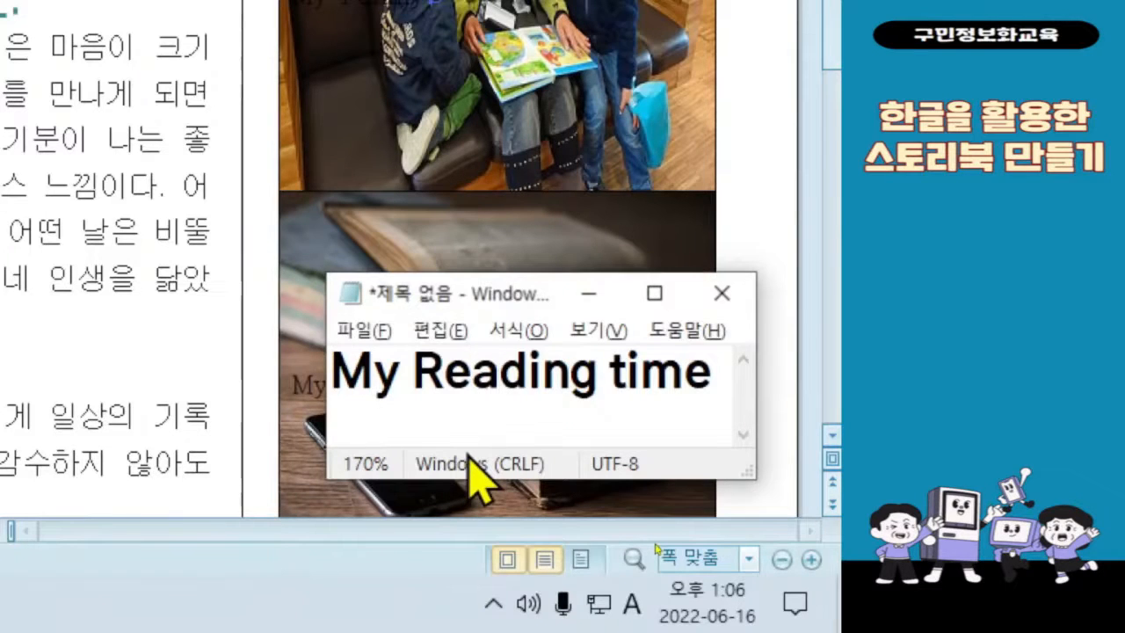
{"action": "key", "text": "alt+f"}
{"action": "key", "text": "Escape"}
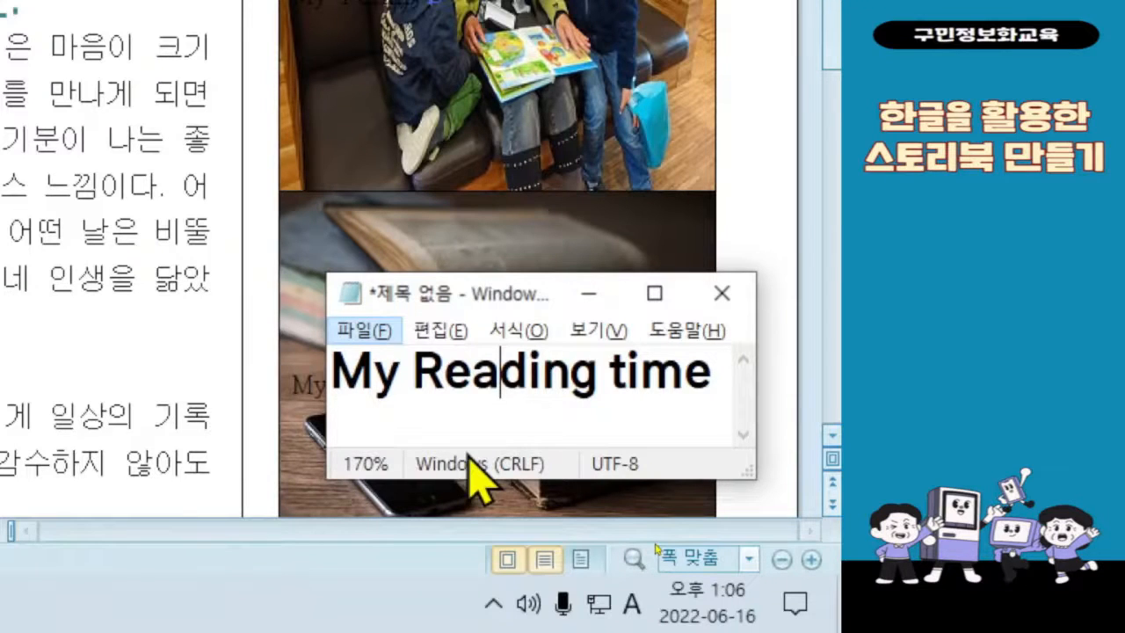
{"action": "key", "text": "alt"}
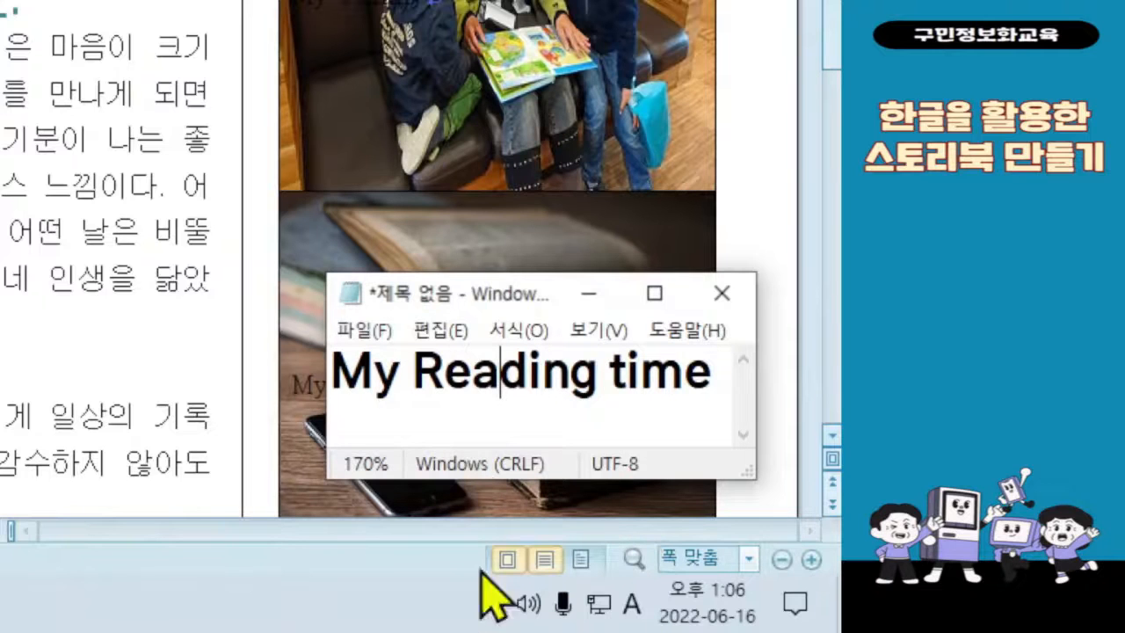
{"action": "left_click", "coordinate": [479, 351]}
Step: Enter the caption "My happy trip" in the table cell with the photo of the walking couple
{"action": "left_click", "coordinate": [483, 230]}
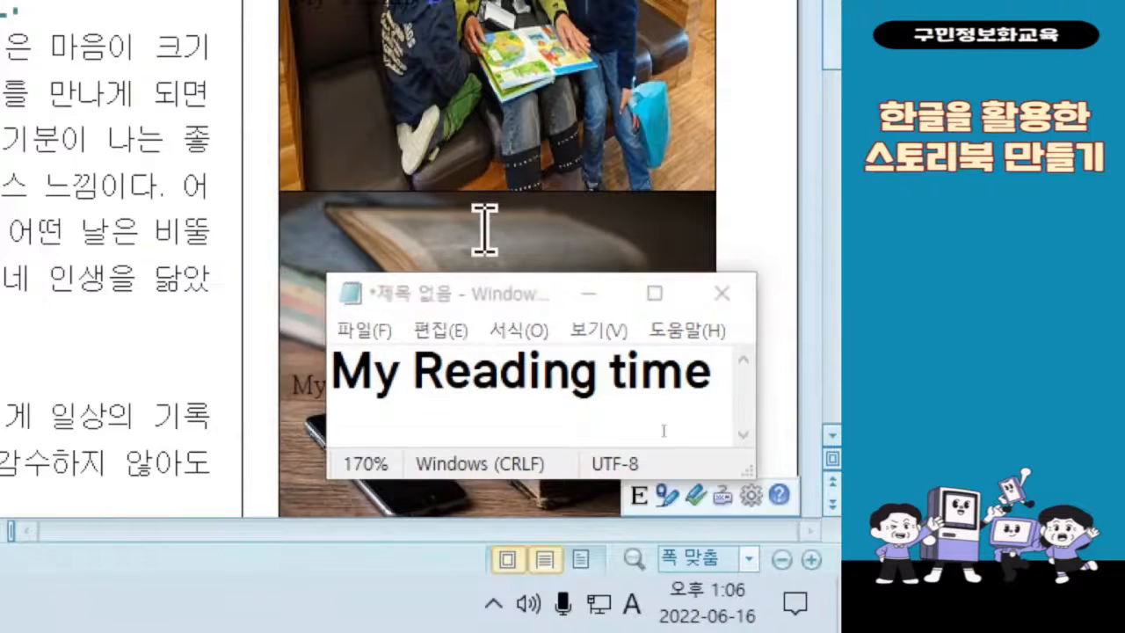
{"action": "scroll", "coordinate": [484, 231], "scroll_direction": "down", "scroll_amount": 6}
{"action": "scroll", "coordinate": [484, 231], "scroll_direction": "down", "scroll_amount": 4}
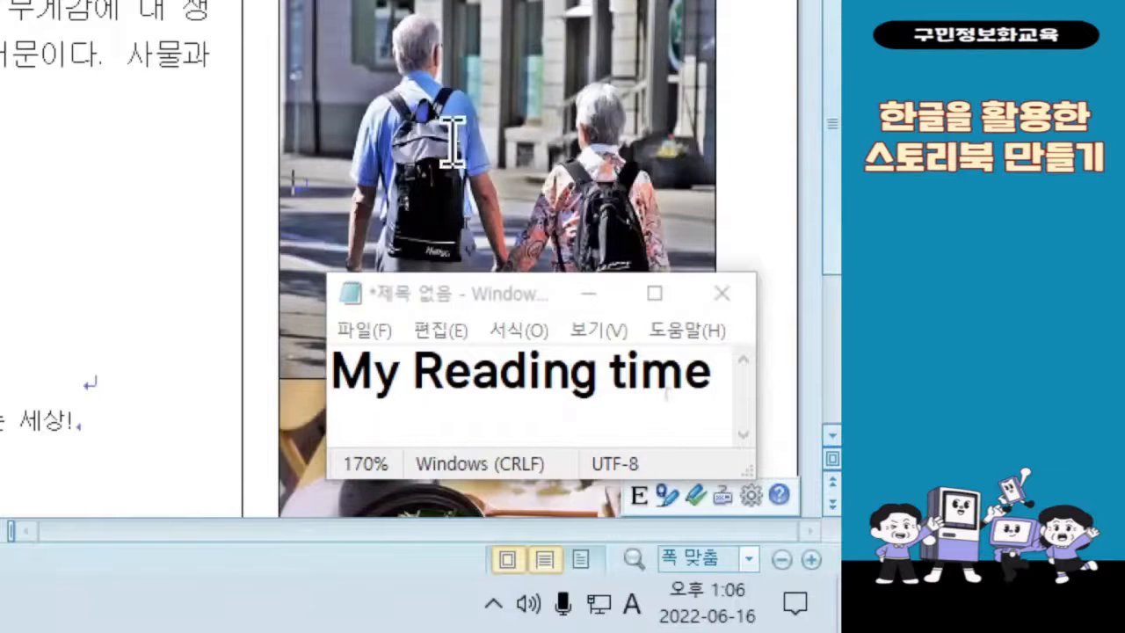
{"action": "key", "text": "ctrl"}
{"action": "key", "text": "ctrl"}
{"action": "key", "text": "ctrl"}
{"action": "key", "text": "ctrl"}
{"action": "key", "text": "ctrl"}
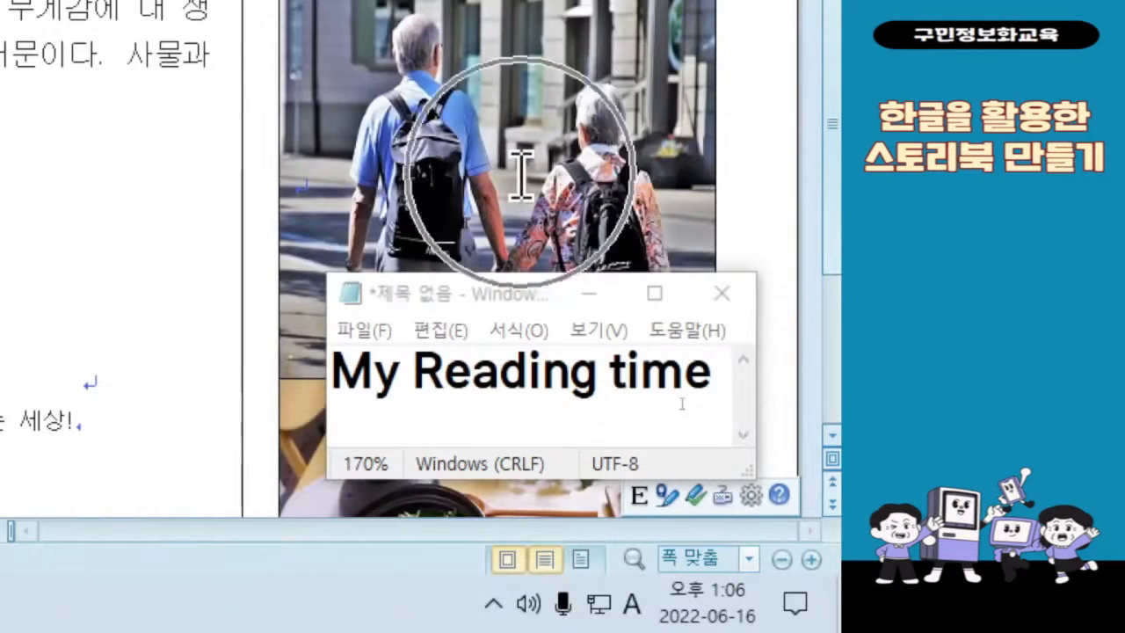
{"action": "key", "text": "ctrl"}
{"action": "key", "text": "ctrl"}
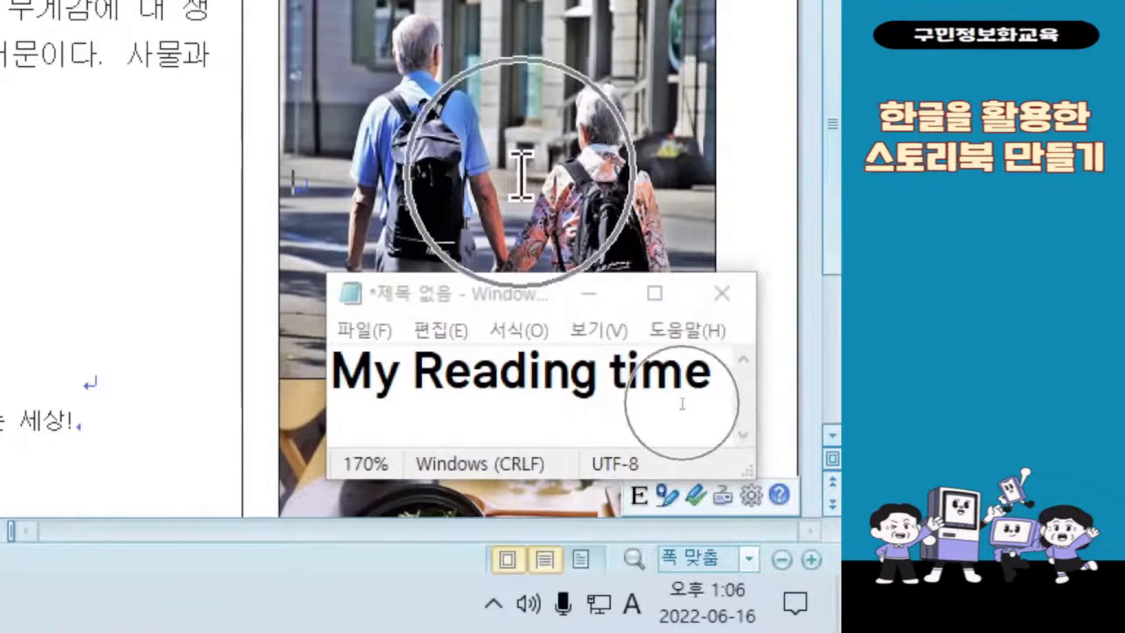
{"action": "type", "text": "My"}
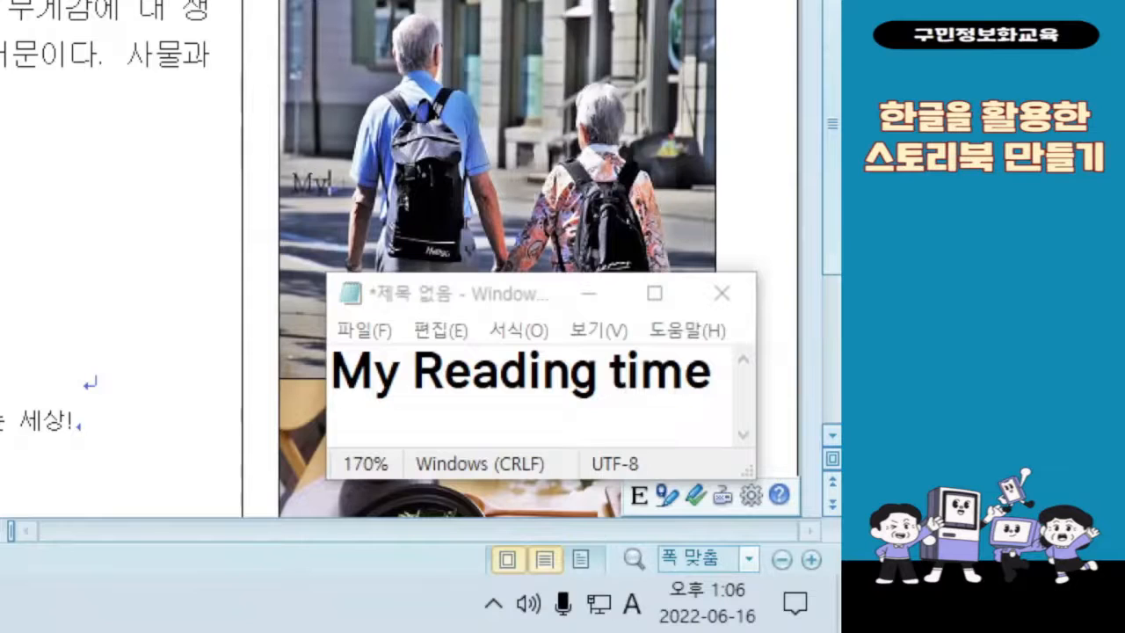
{"action": "type", "text": " hap"}
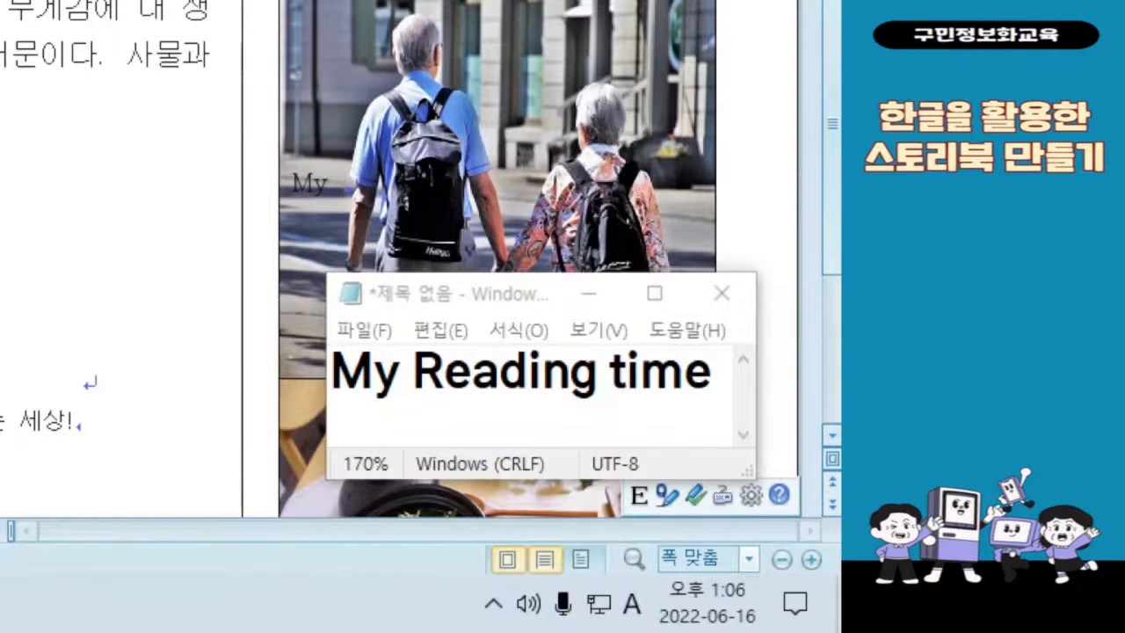
{"action": "type", "text": "py lif"}
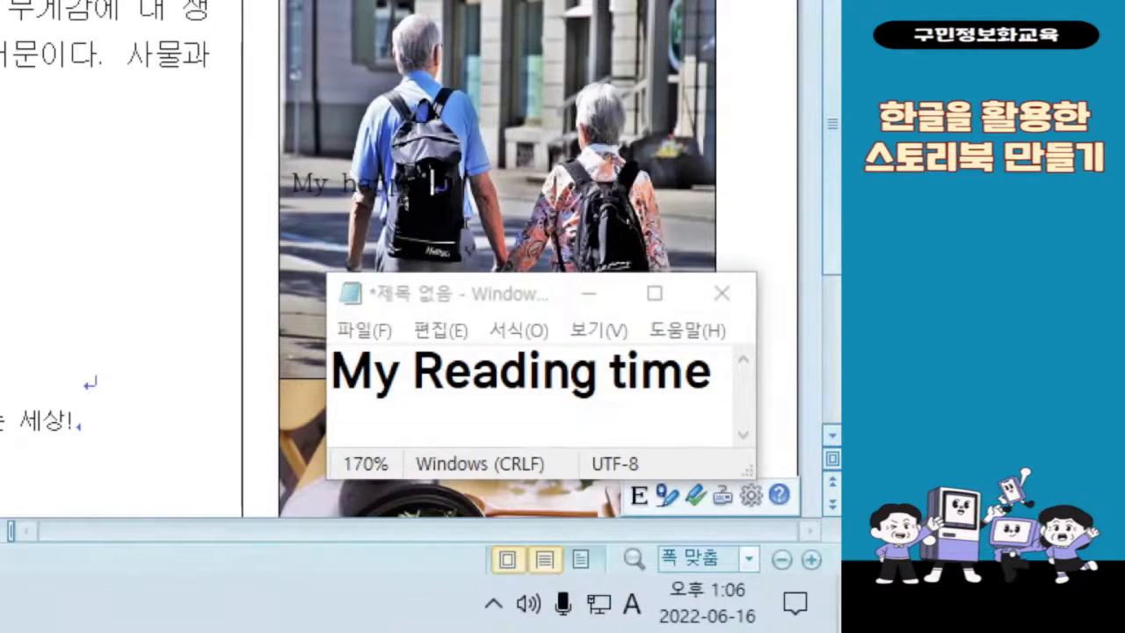
{"action": "type", "text": "ip"}
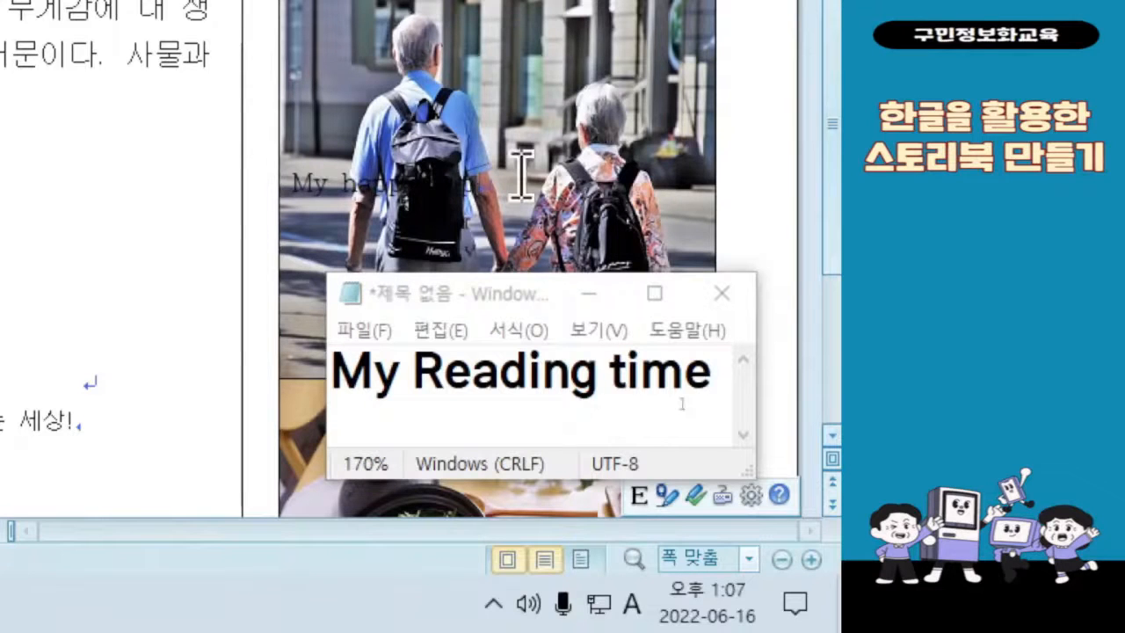
Step: Copy the walking-couple caption over the Notepad note's text so it reads "My happy trip", and move the note up, clear of the food photo
{"action": "triple_click", "coordinate": [522, 176]}
{"action": "key", "text": "ctrl+c"}
{"action": "left_click", "coordinate": [502, 369]}
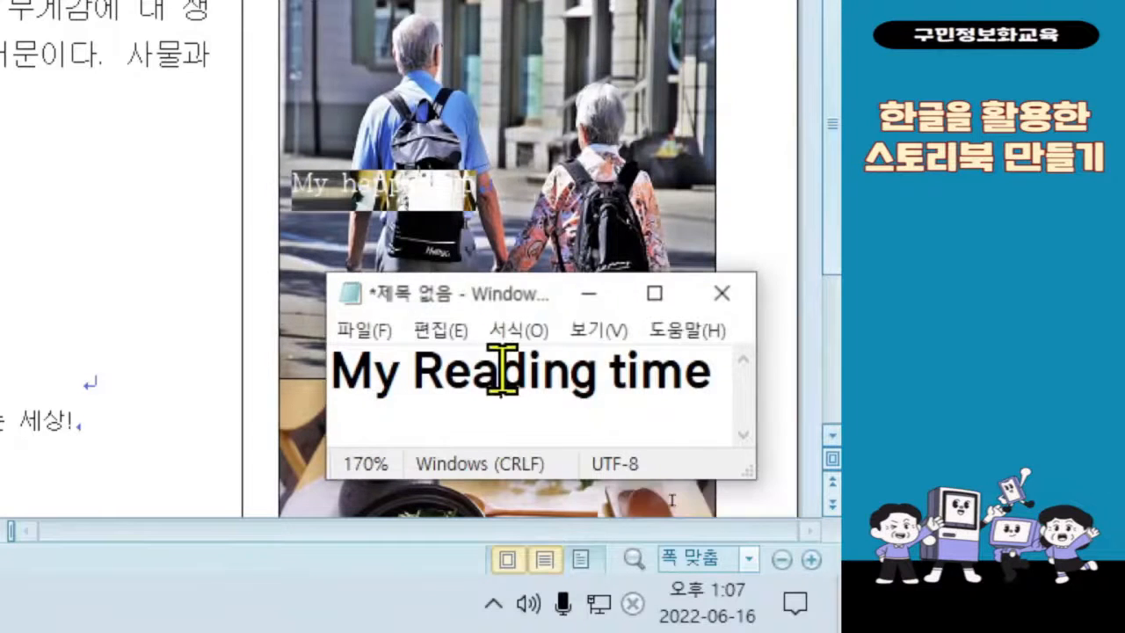
{"action": "key", "text": "ctrl+a"}
{"action": "key", "text": "ctrl+v"}
{"action": "left_click_drag", "start_coordinate": [503, 300], "coordinate": [465, 113]}
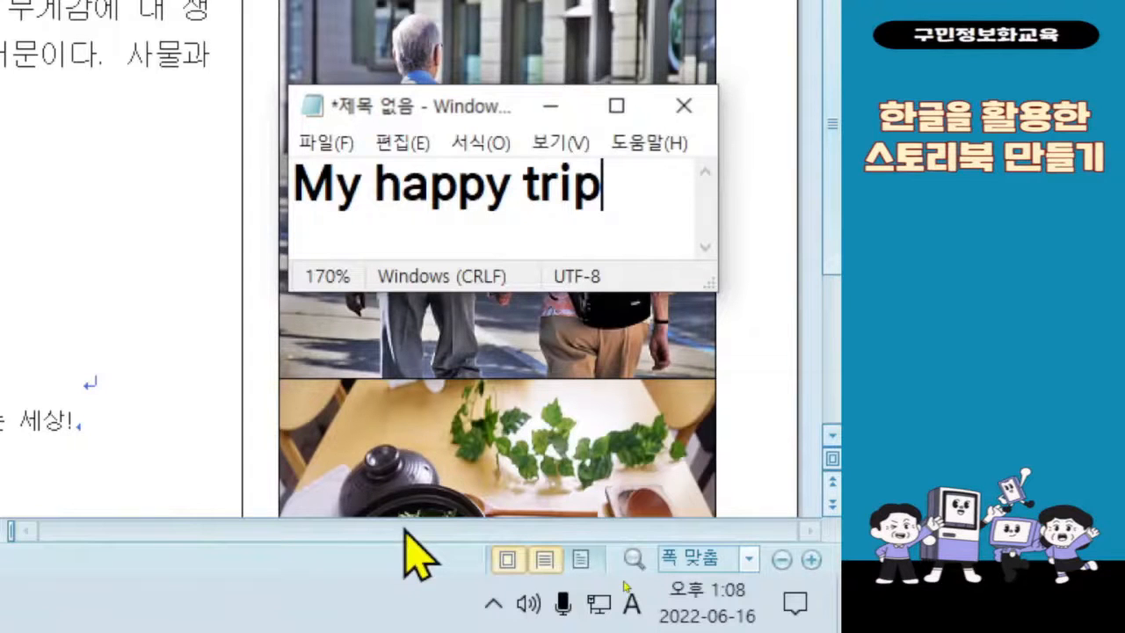
Step: Move the Notepad note down to the lower edge of the food photo in the table's last cell
{"action": "left_click", "coordinate": [502, 452]}
{"action": "scroll", "coordinate": [508, 430], "scroll_direction": "down", "scroll_amount": 3}
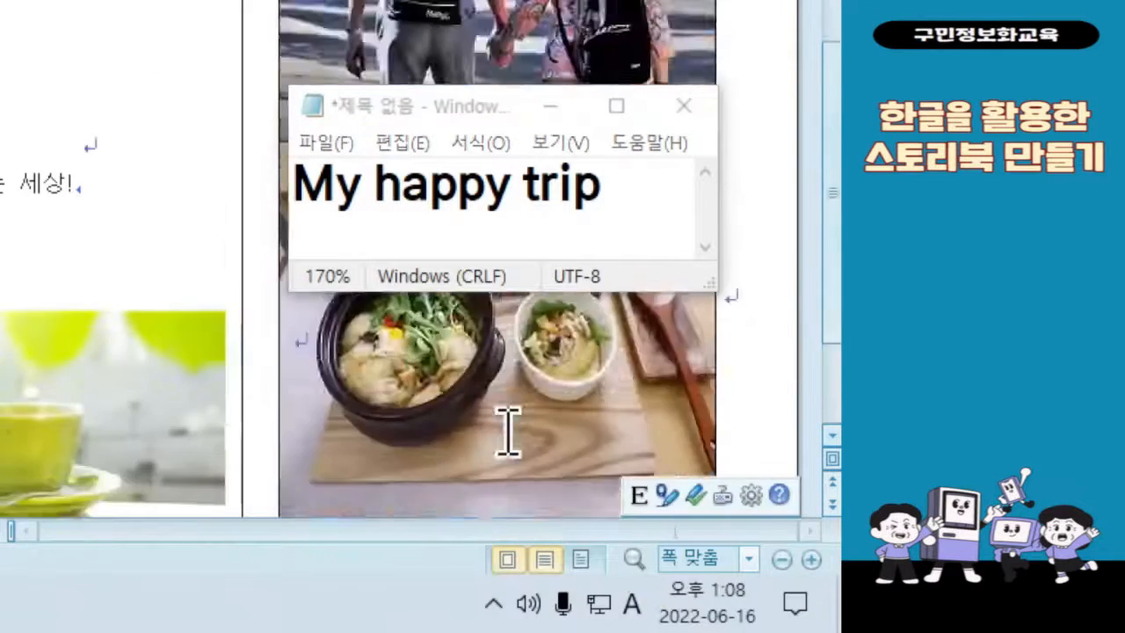
{"action": "scroll", "coordinate": [508, 430], "scroll_direction": "down", "scroll_amount": 2}
{"action": "left_click", "coordinate": [526, 107]}
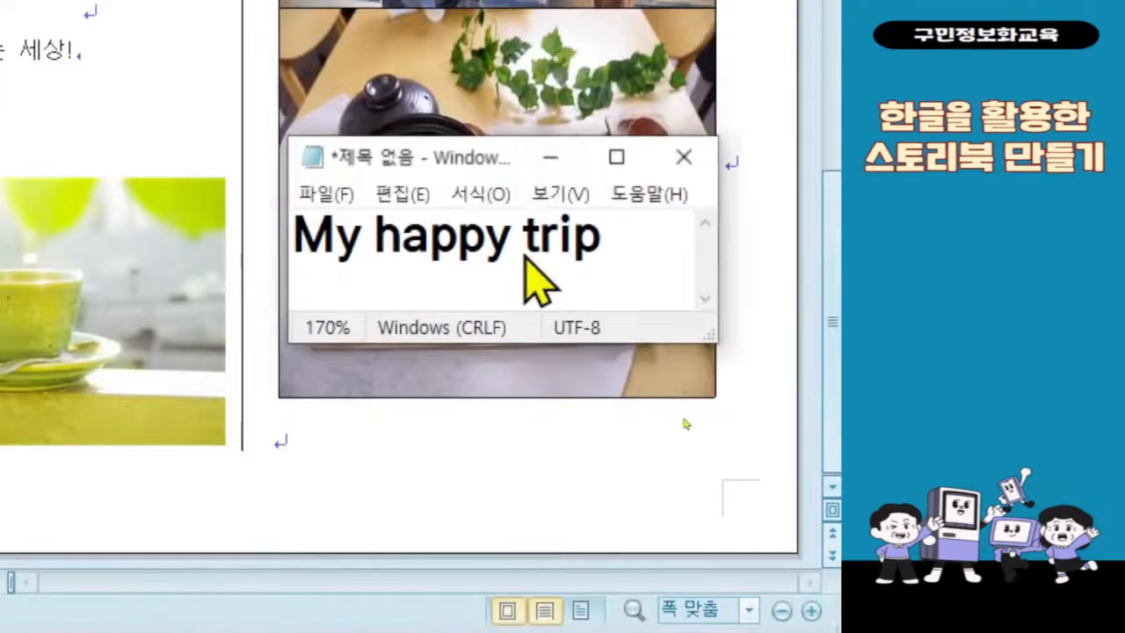
{"action": "left_click_drag", "start_coordinate": [470, 160], "coordinate": [431, 380]}
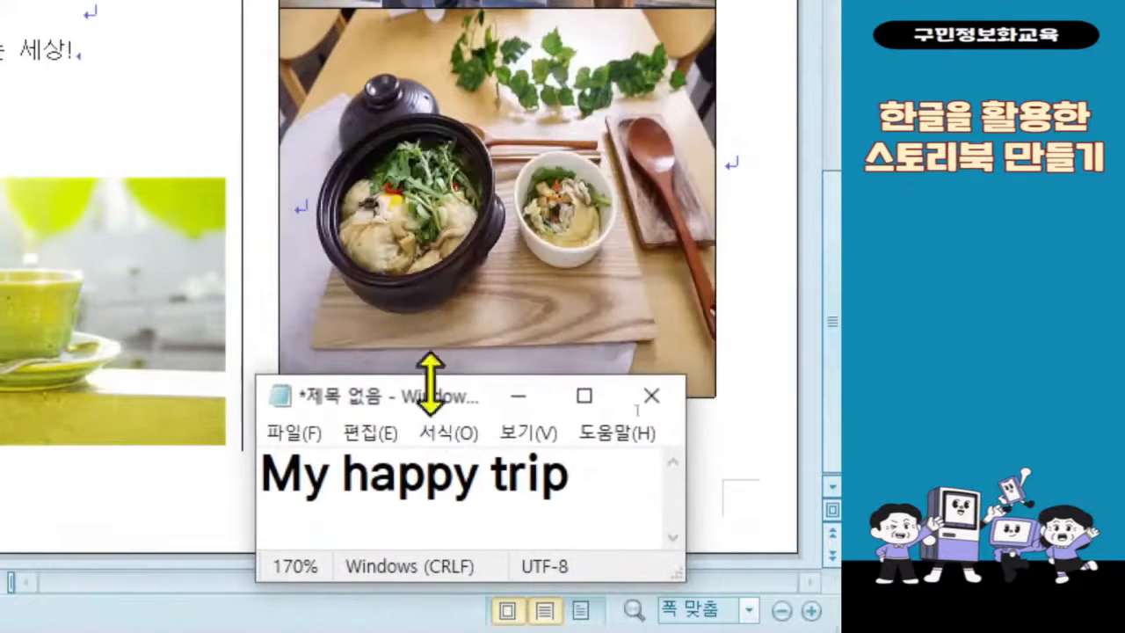
Step: Enter the caption "My favorite food" in the food photo's table cell, with a space after "My"
{"action": "left_click", "coordinate": [404, 188]}
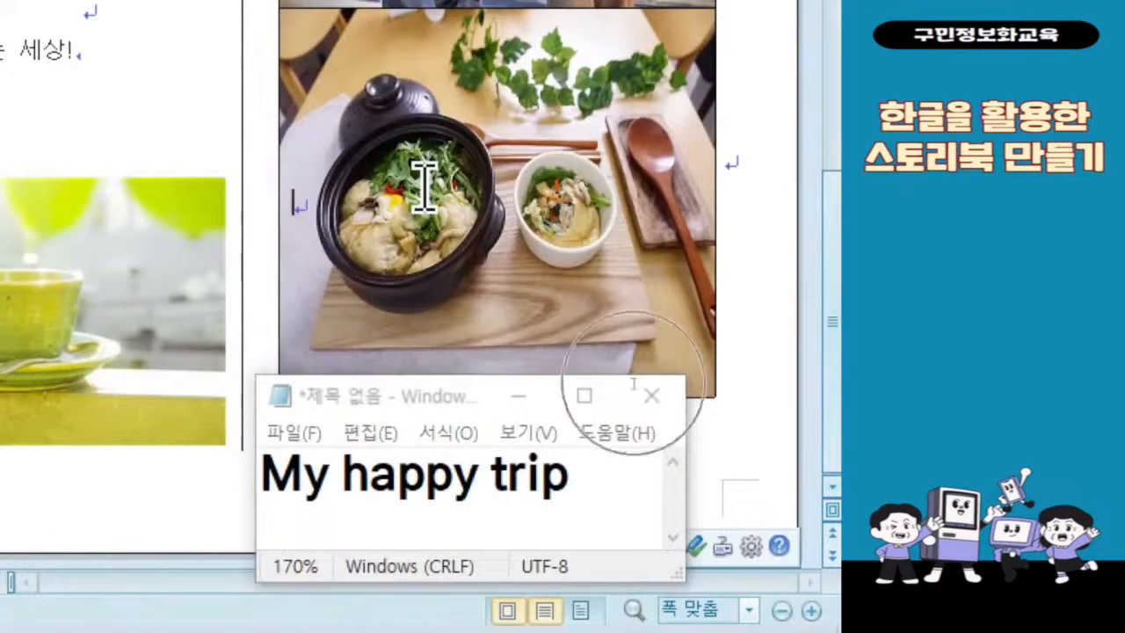
{"action": "left_click", "coordinate": [425, 186]}
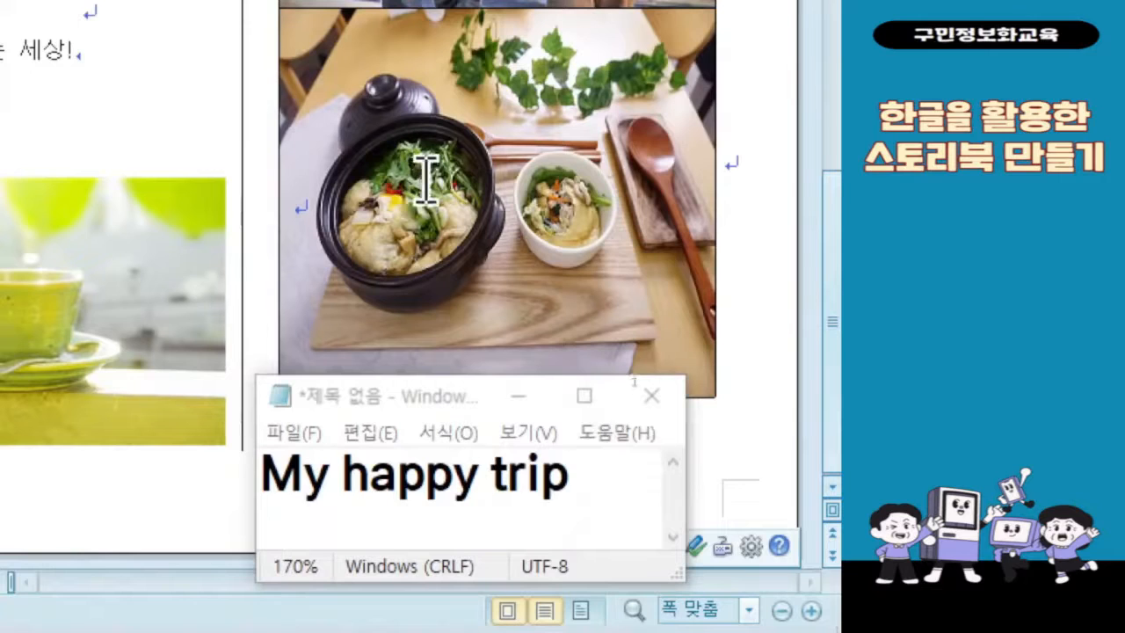
{"action": "type", "text": "My"}
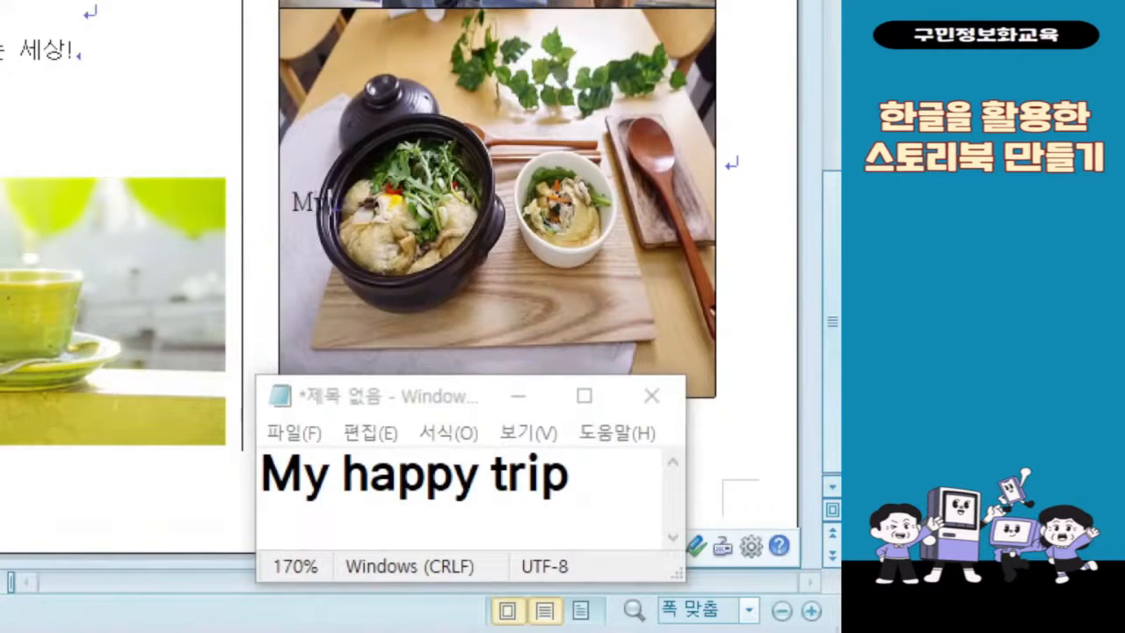
{"action": "type", "text": " happo"}
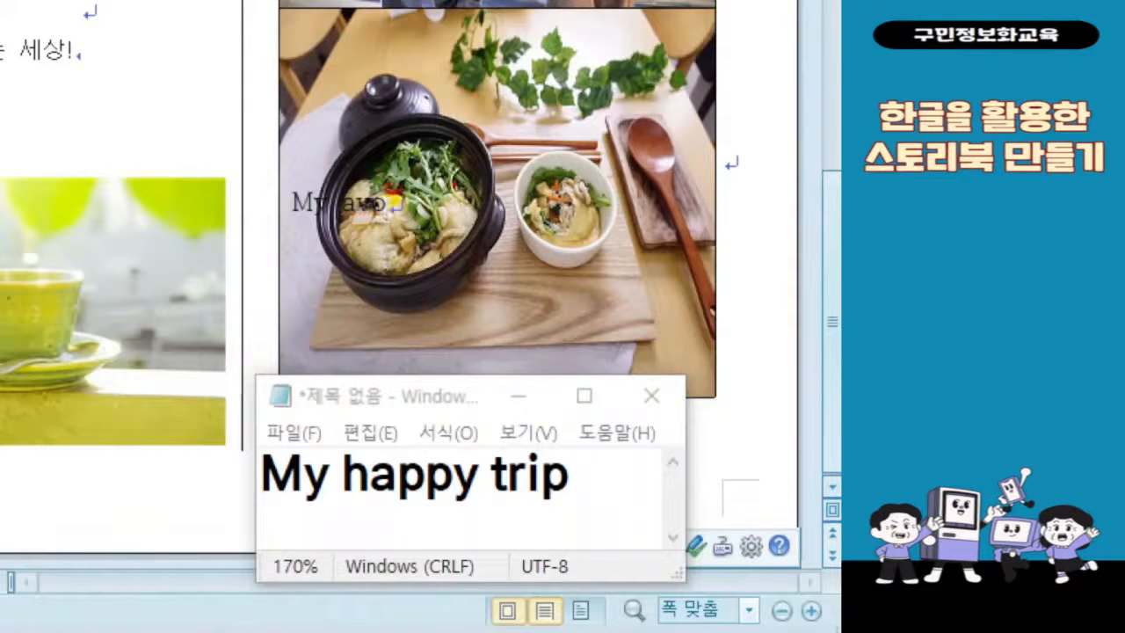
{"action": "type", "text": "rite"}
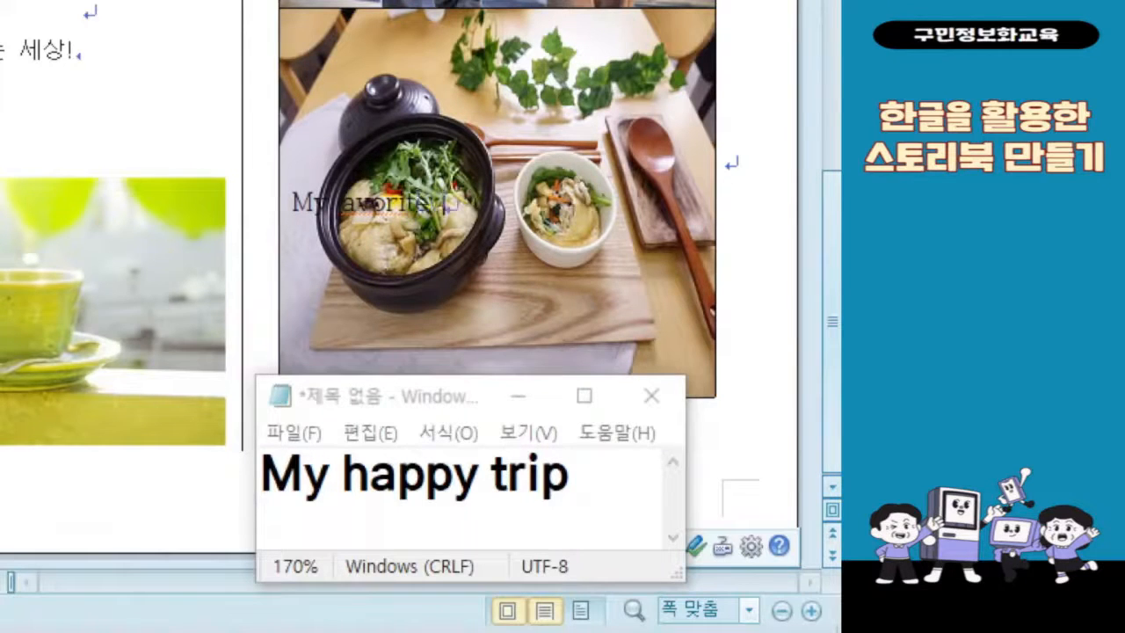
{"action": "type", "text": " food"}
{"action": "triple_click", "coordinate": [426, 180]}
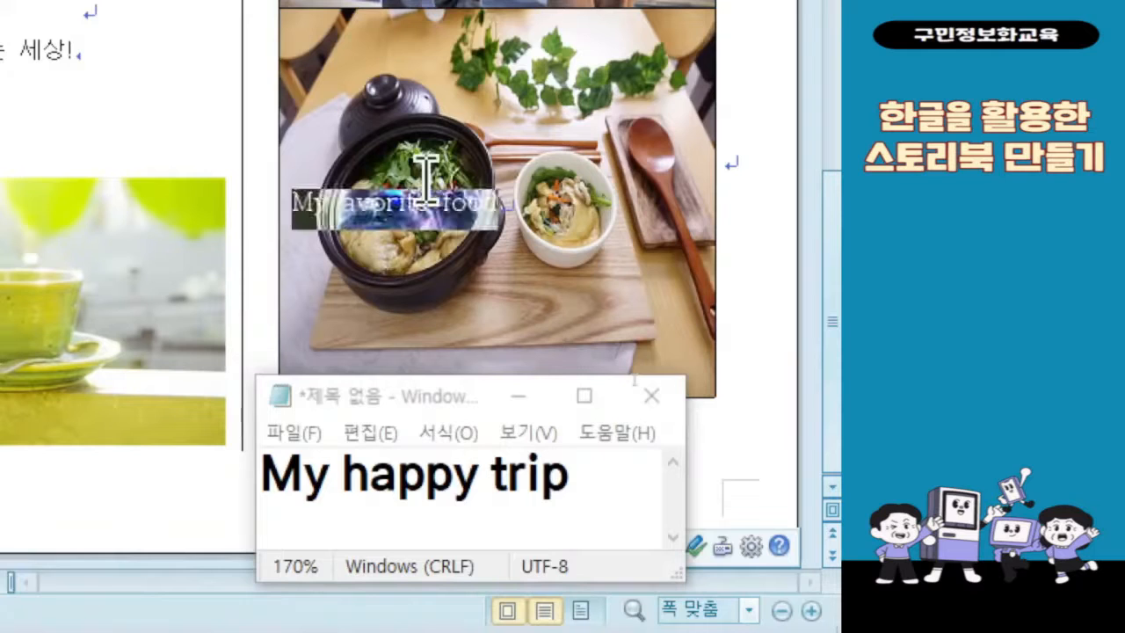
{"action": "left_click", "coordinate": [371, 213]}
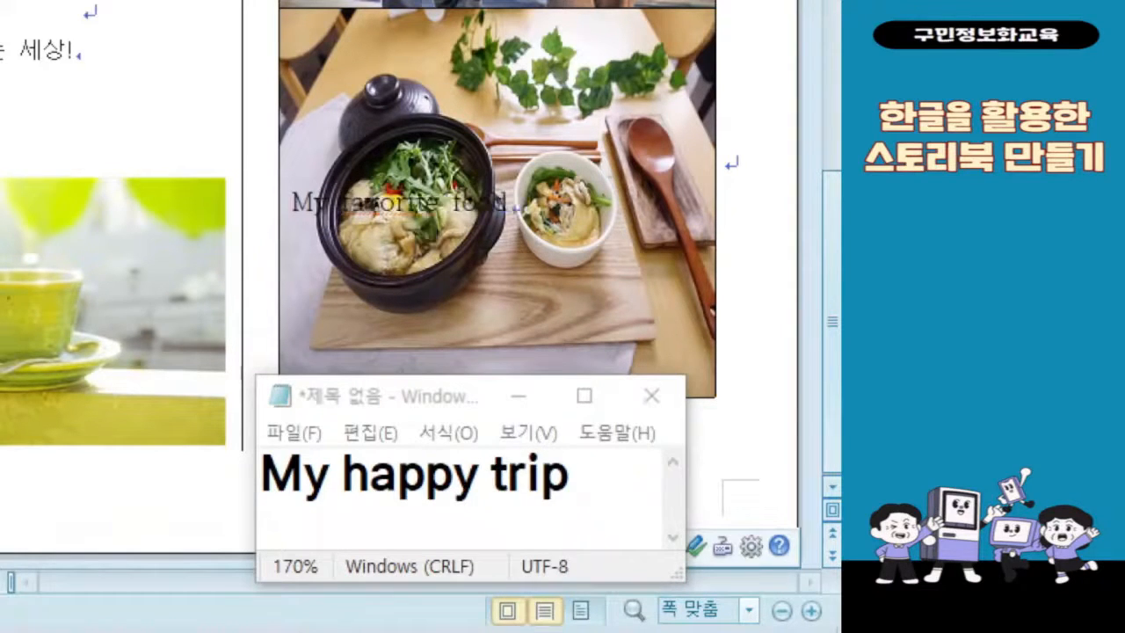
Step: Copy the food photo's caption over the Notepad note's text so it reads "My favorite food", and bring the document back to the front
{"action": "triple_click", "coordinate": [431, 221]}
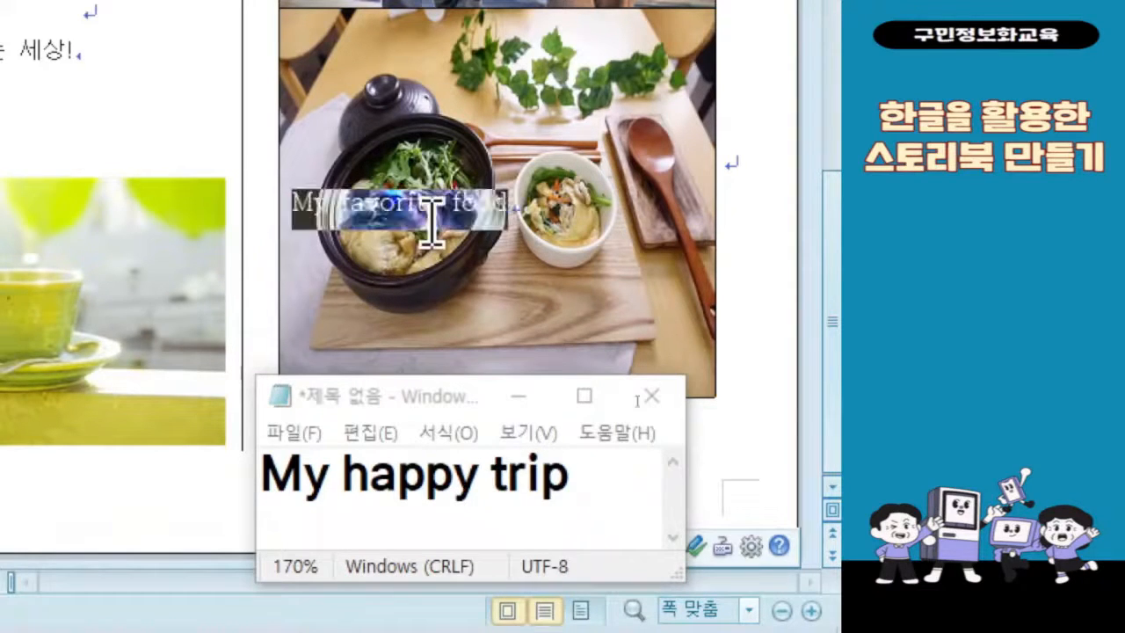
{"action": "triple_click", "coordinate": [439, 475]}
{"action": "key", "text": "ctrl+v"}
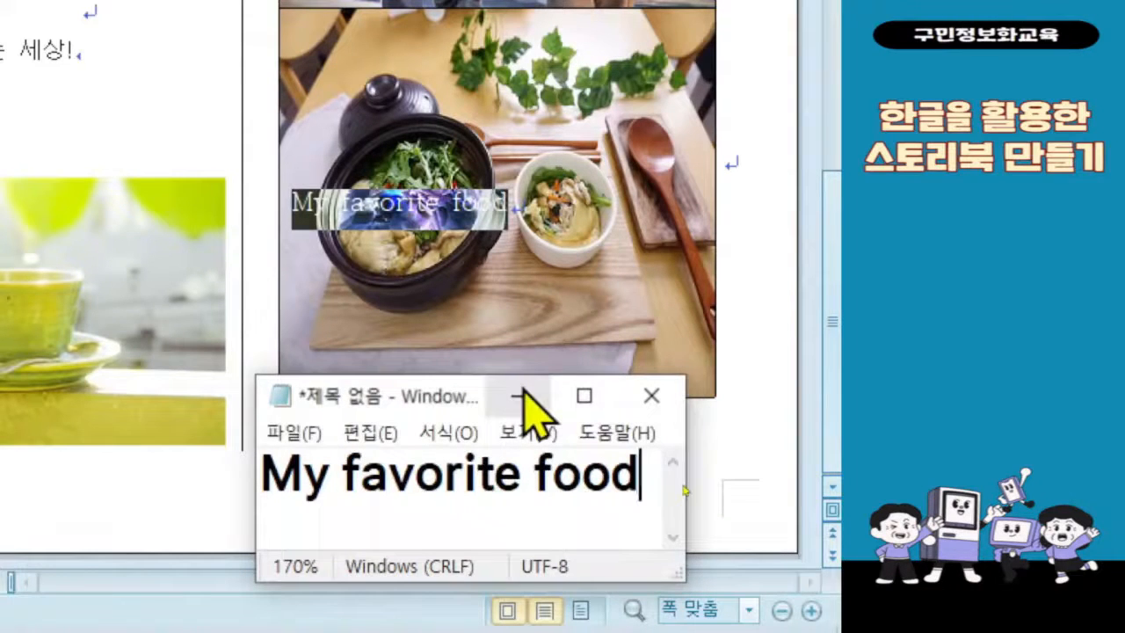
{"action": "left_click_drag", "start_coordinate": [424, 400], "coordinate": [448, 156]}
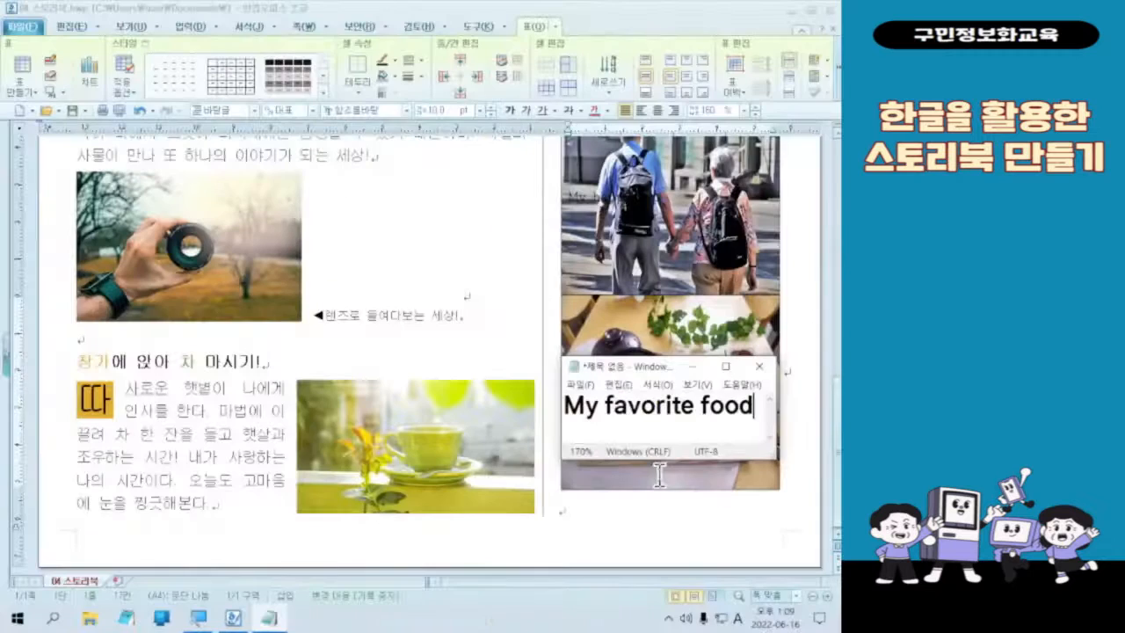
{"action": "left_click", "coordinate": [541, 151]}
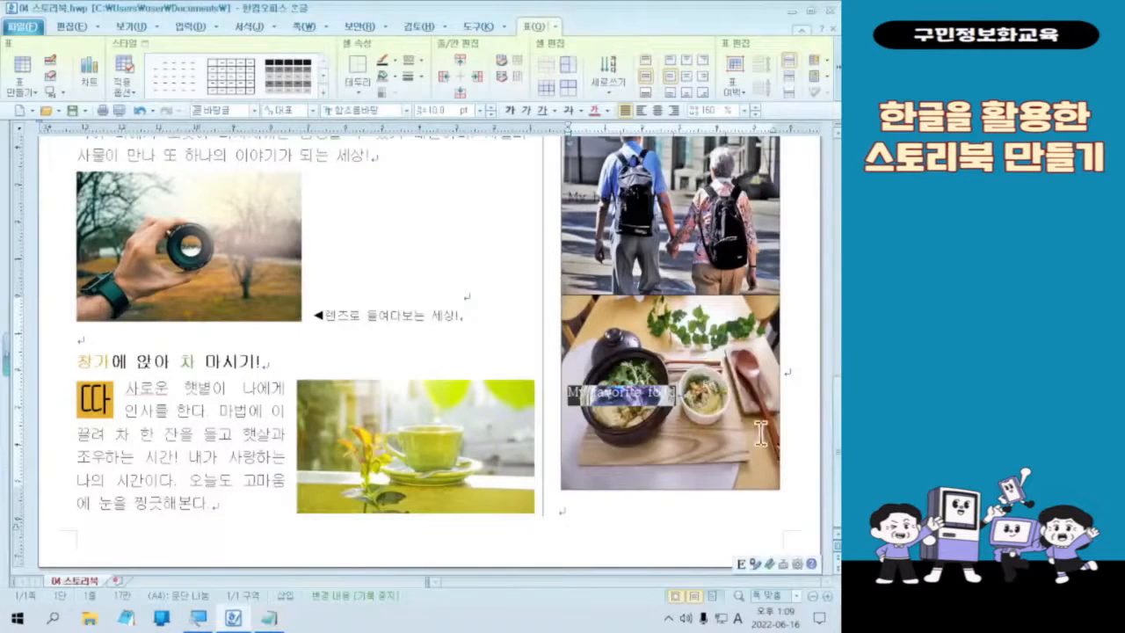
{"action": "scroll", "coordinate": [703, 367], "scroll_direction": "up", "scroll_amount": 7}
{"action": "key", "text": "alt+f"}
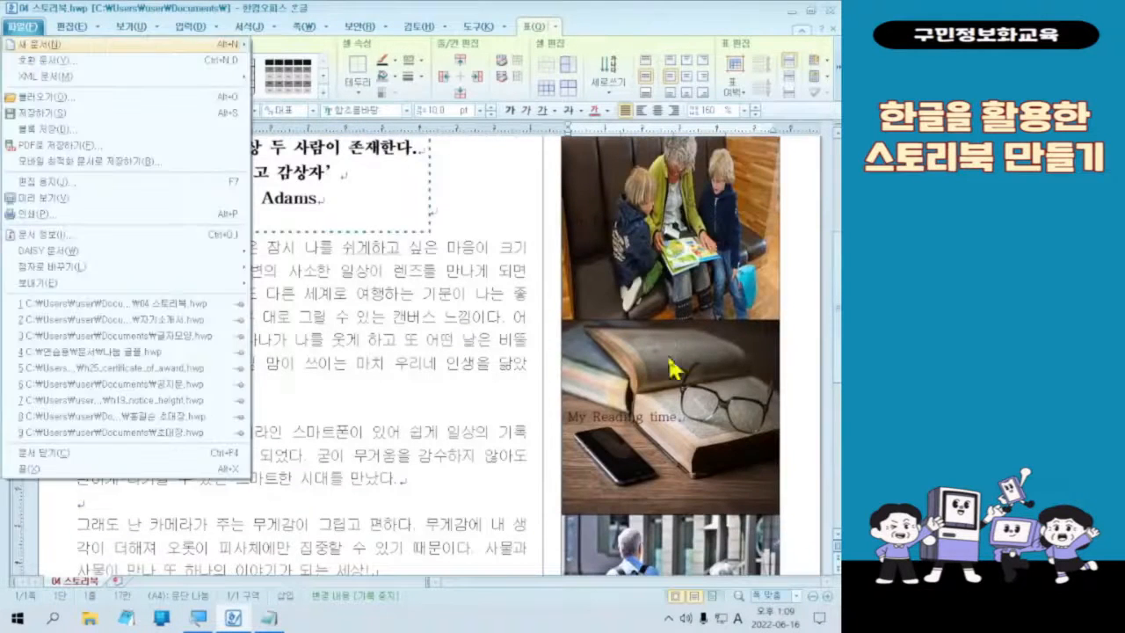
{"action": "key", "text": "Escape"}
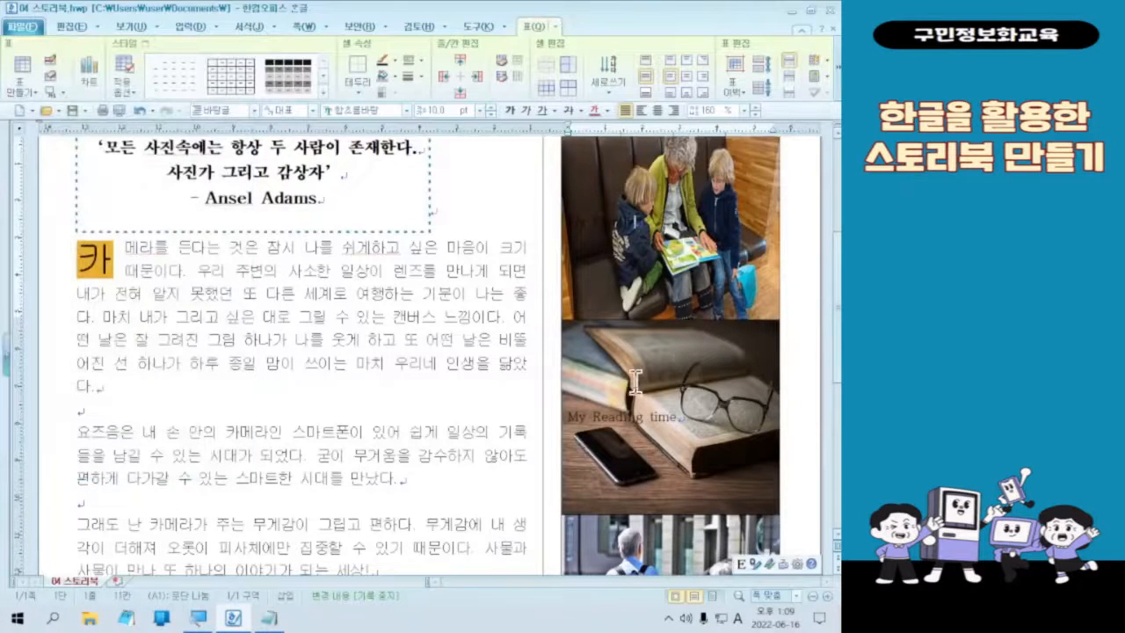
{"action": "scroll", "coordinate": [633, 343], "scroll_direction": "down", "scroll_amount": 1}
{"action": "scroll", "coordinate": [633, 348], "scroll_direction": "up", "scroll_amount": 3}
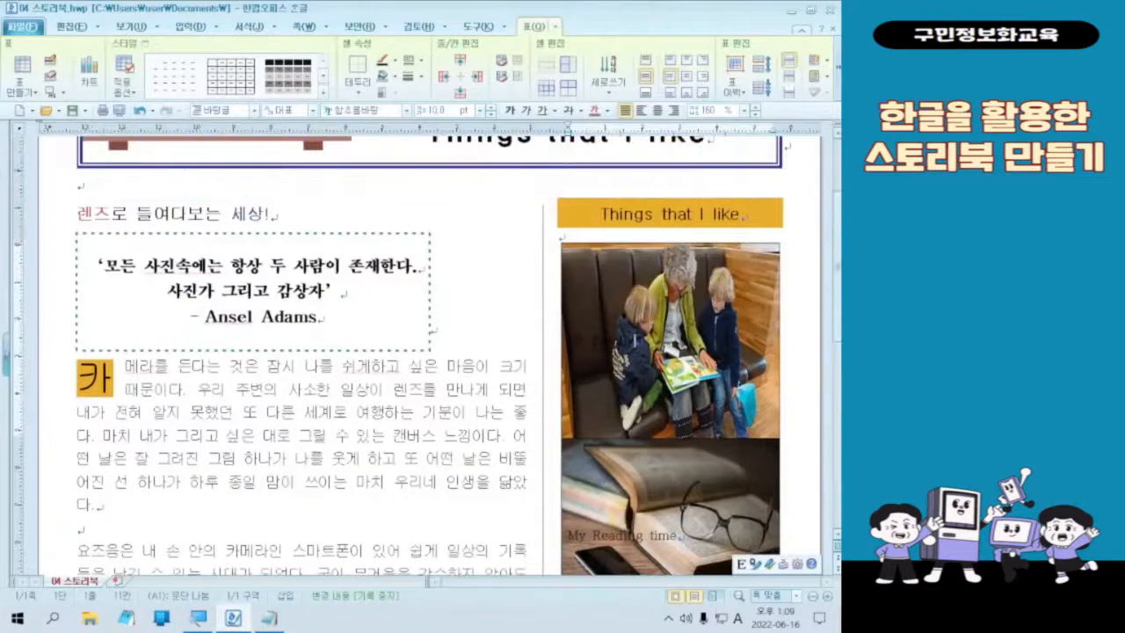
{"action": "key", "text": "Hangul"}
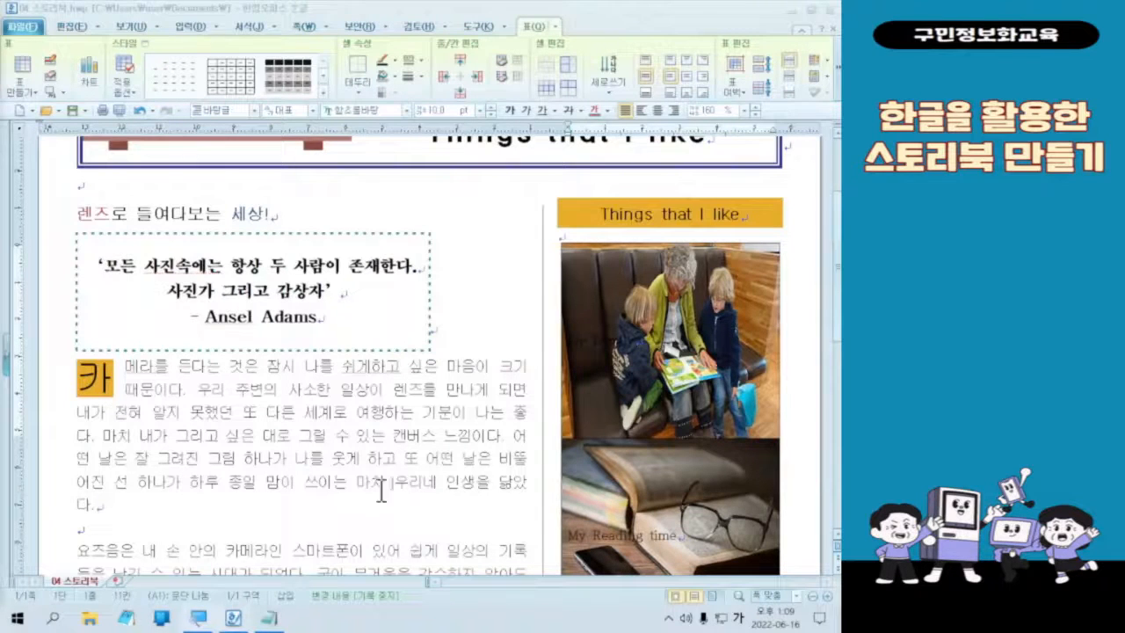
Step: Select all the photo cells in the table column, from the top photo down to the food photo
{"action": "left_click", "coordinate": [693, 356]}
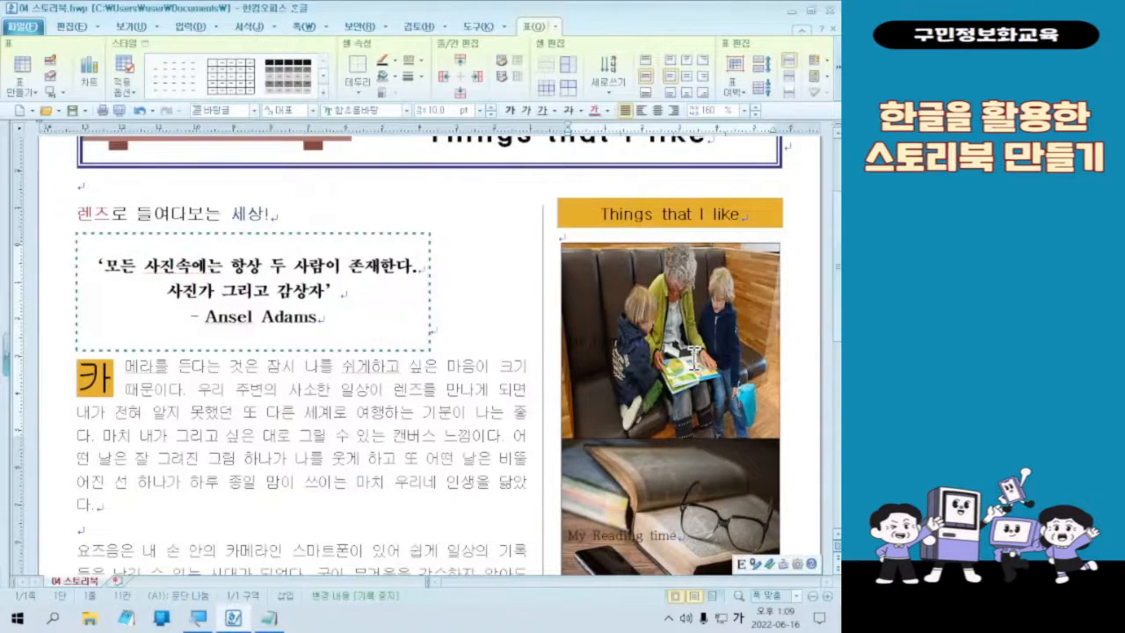
{"action": "scroll", "coordinate": [691, 356], "scroll_direction": "down", "scroll_amount": 2}
{"action": "scroll", "coordinate": [683, 354], "scroll_direction": "down", "scroll_amount": 5}
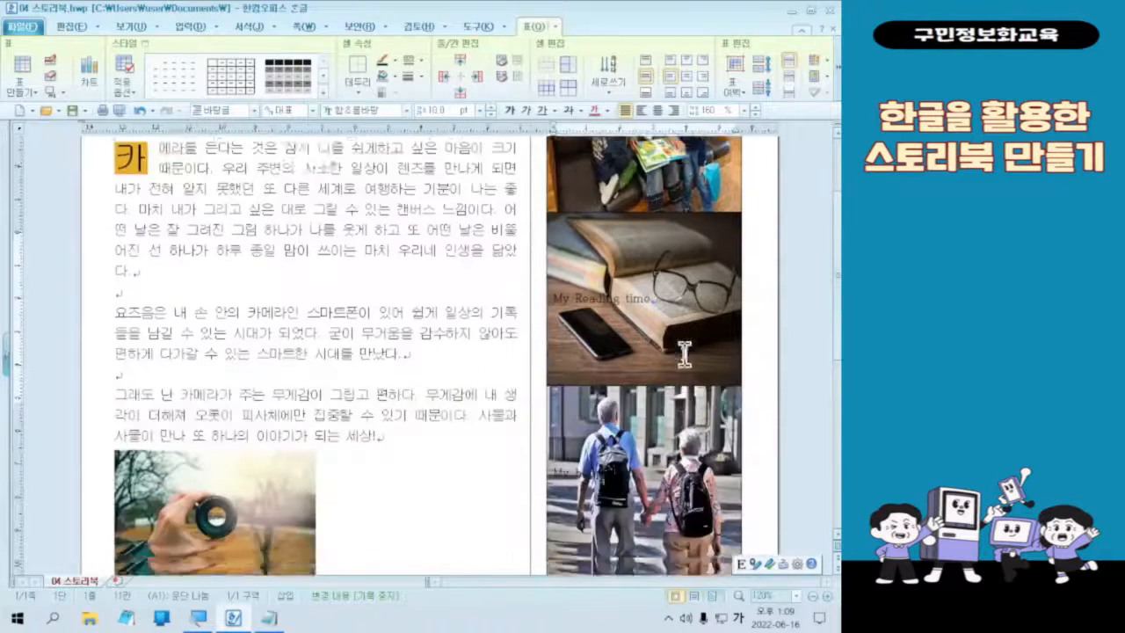
{"action": "scroll", "coordinate": [628, 233], "scroll_direction": "up", "scroll_amount": 4}
{"action": "left_click_drag", "start_coordinate": [699, 224], "coordinate": [664, 575]}
{"action": "scroll", "coordinate": [690, 492], "scroll_direction": "up", "scroll_amount": 4}
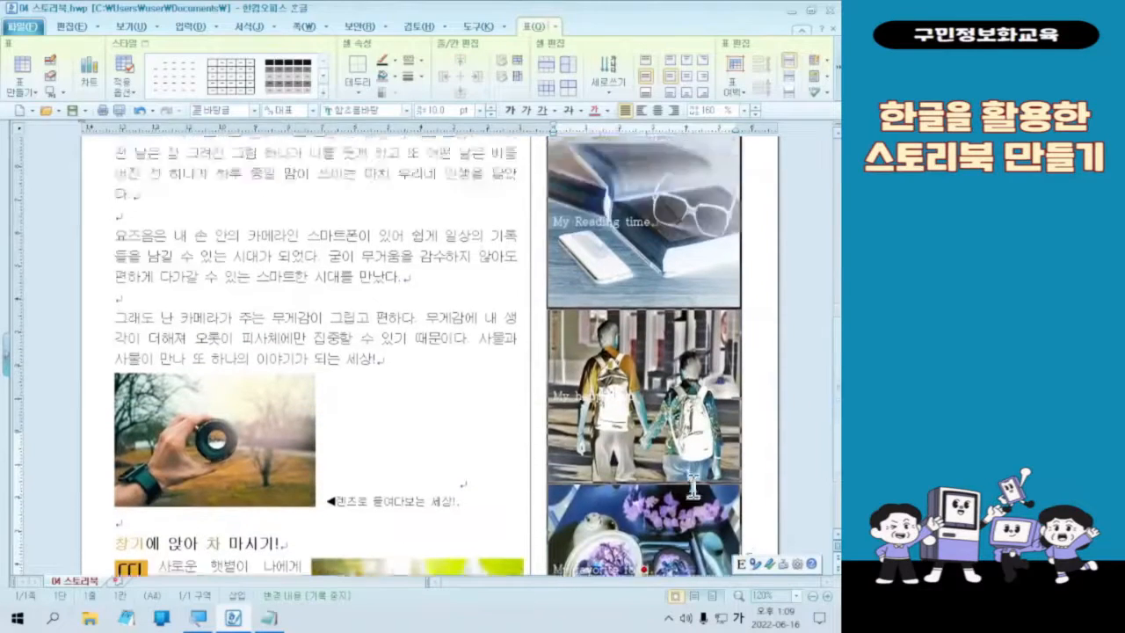
{"action": "scroll", "coordinate": [693, 486], "scroll_direction": "down", "scroll_amount": 5}
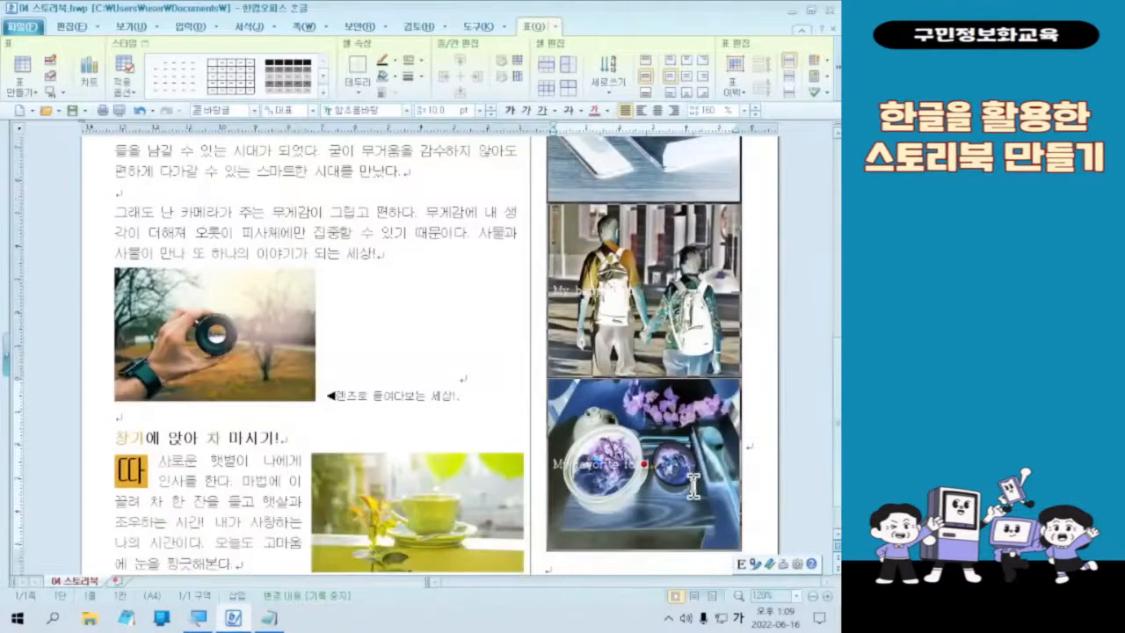
Step: Select all the photo cells in the table column and centre their captions both horizontally and vertically within the cells
{"action": "scroll", "coordinate": [693, 486], "scroll_direction": "up", "scroll_amount": 5}
{"action": "left_click", "coordinate": [645, 267]}
{"action": "left_click_drag", "start_coordinate": [624, 270], "coordinate": [658, 455]}
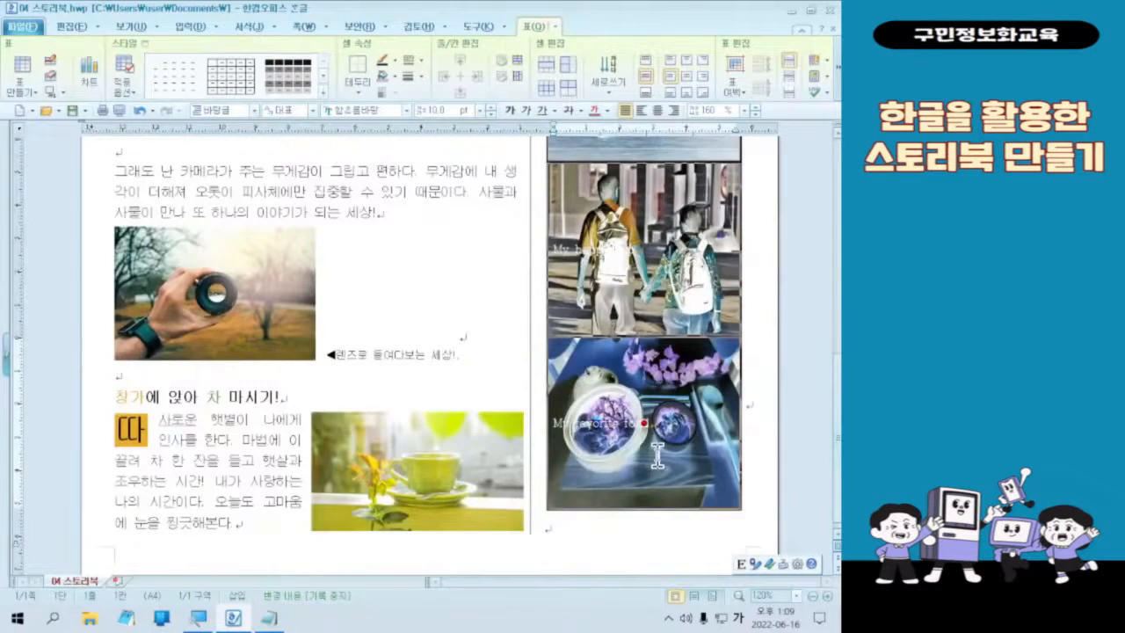
{"action": "right_click", "coordinate": [657, 455]}
{"action": "left_click", "coordinate": [657, 455]}
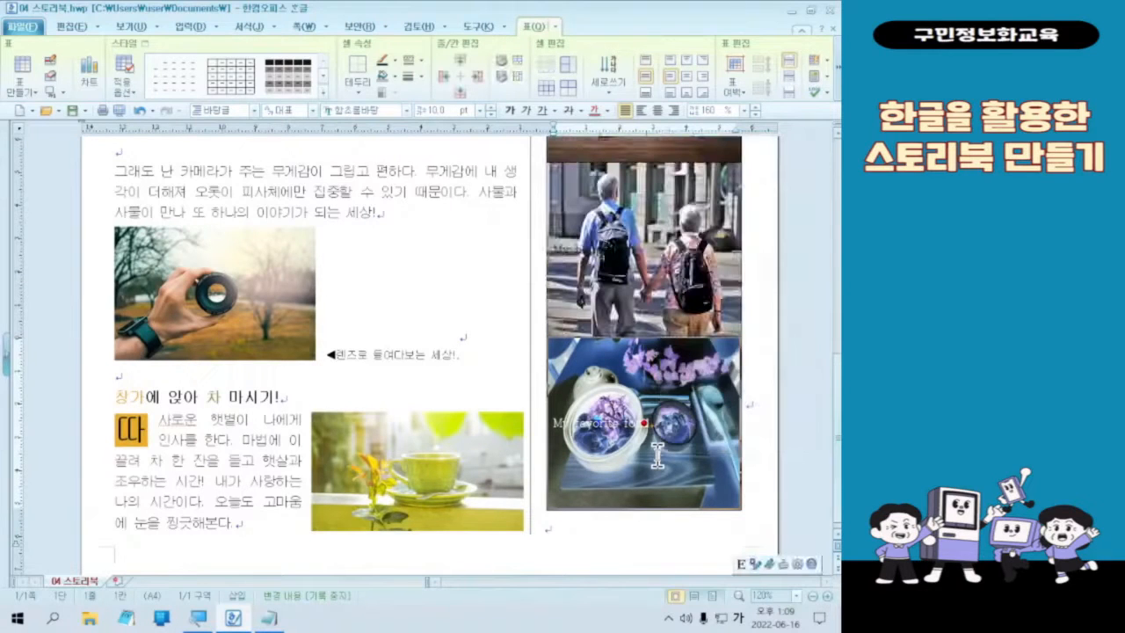
{"action": "key", "text": "F5"}
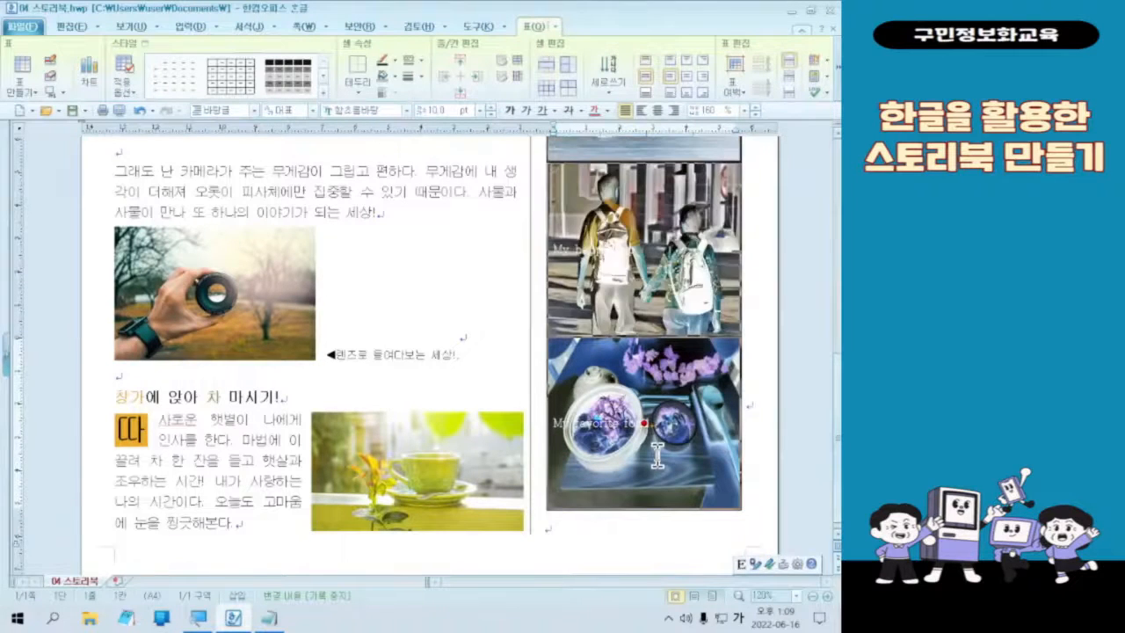
{"action": "scroll", "coordinate": [658, 455], "scroll_direction": "up", "scroll_amount": 1}
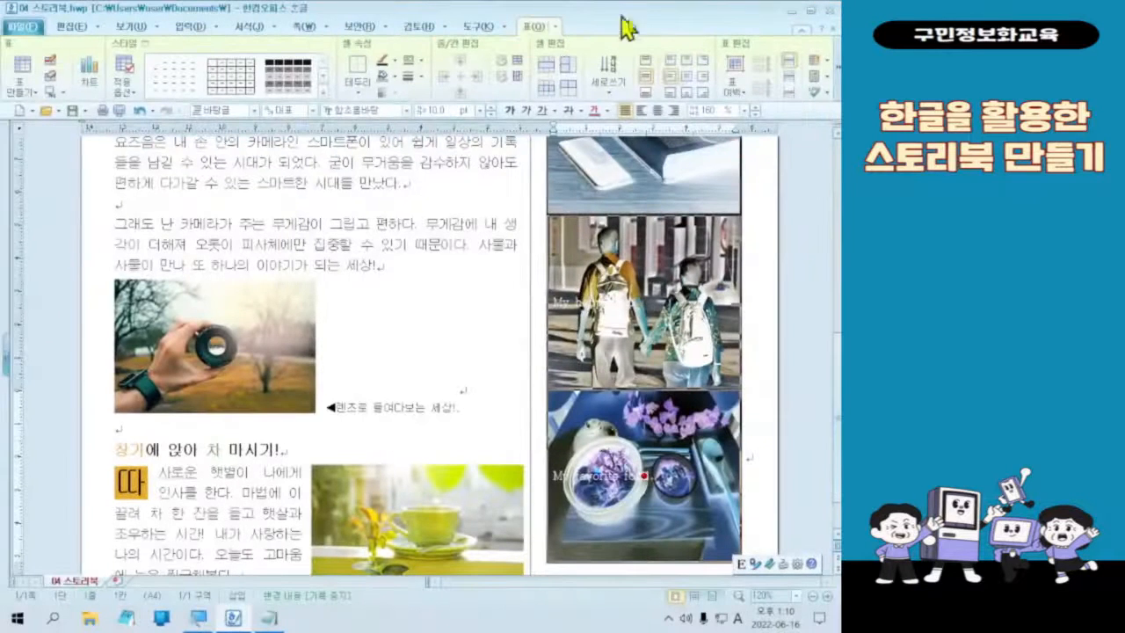
{"action": "left_click", "coordinate": [687, 77]}
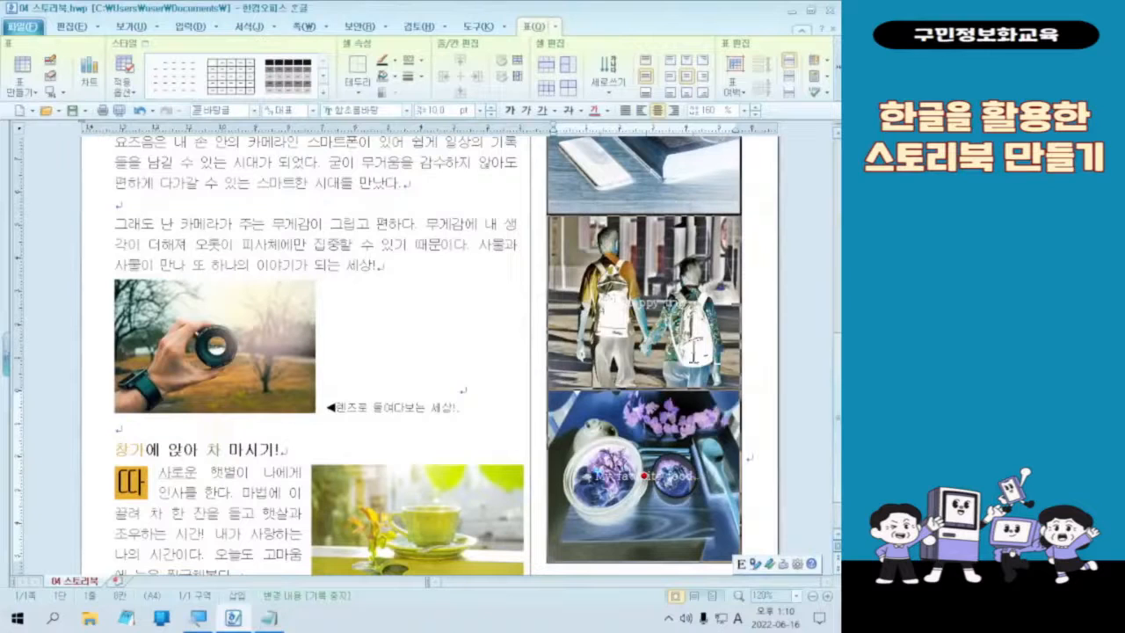
Step: Open the character shape settings (글자 모양) for the selected photo cells and set the base size to 16 pt
{"action": "left_click", "coordinate": [654, 304]}
{"action": "right_click", "coordinate": [654, 303]}
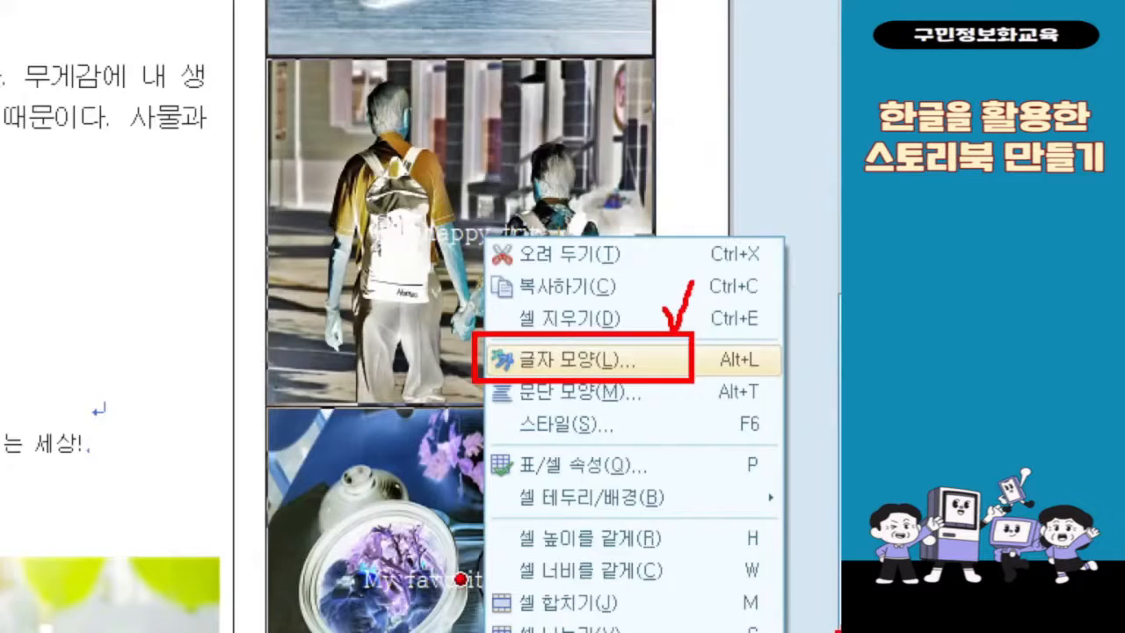
{"action": "key", "text": "Escape"}
{"action": "right_click", "coordinate": [494, 277]}
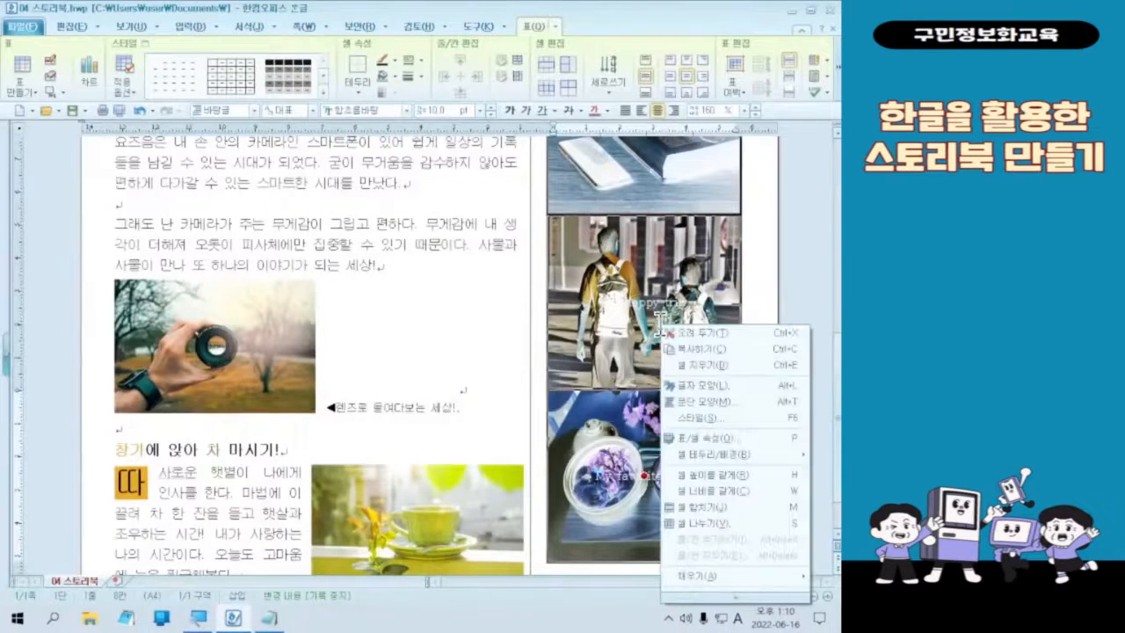
{"action": "left_click", "coordinate": [719, 386]}
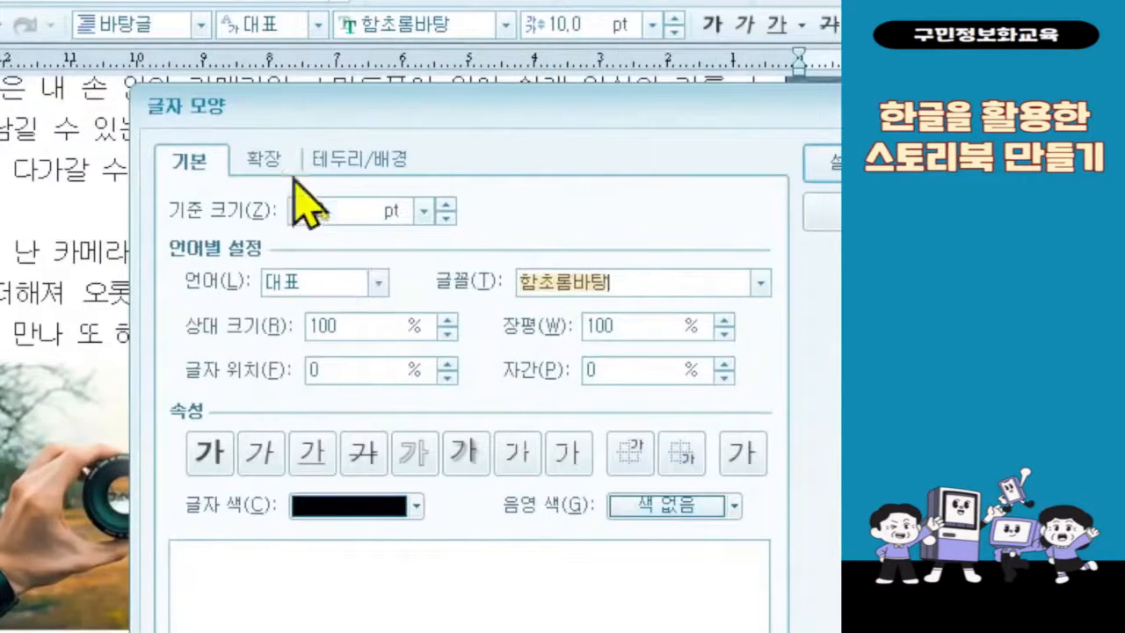
{"action": "double_click", "coordinate": [331, 214]}
{"action": "type", "text": "16"}
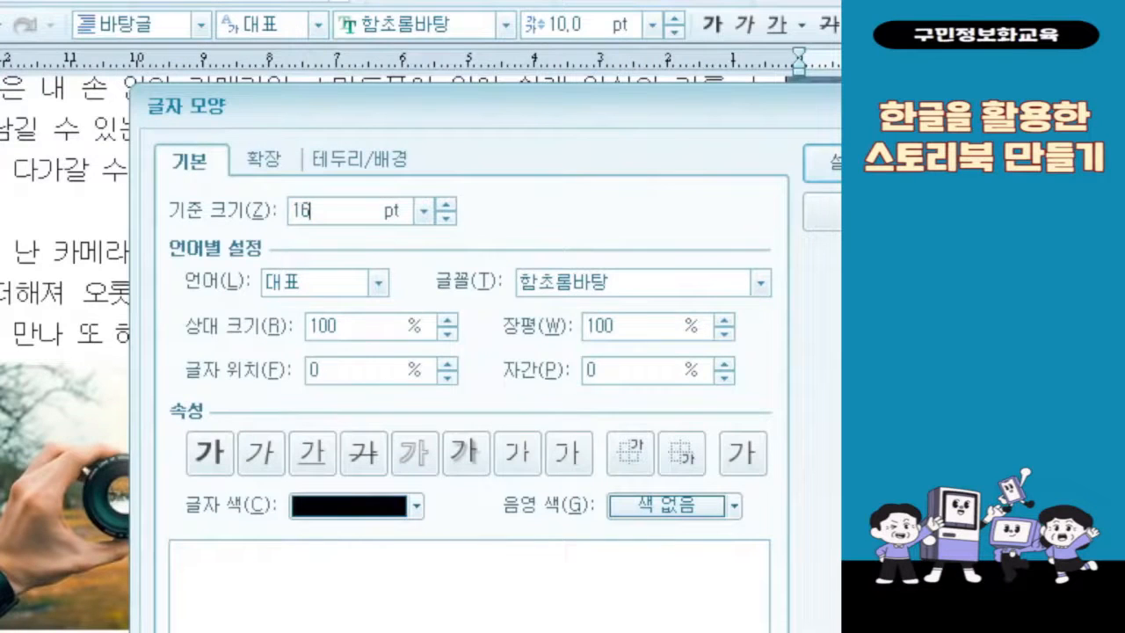
{"action": "key", "text": "Tab"}
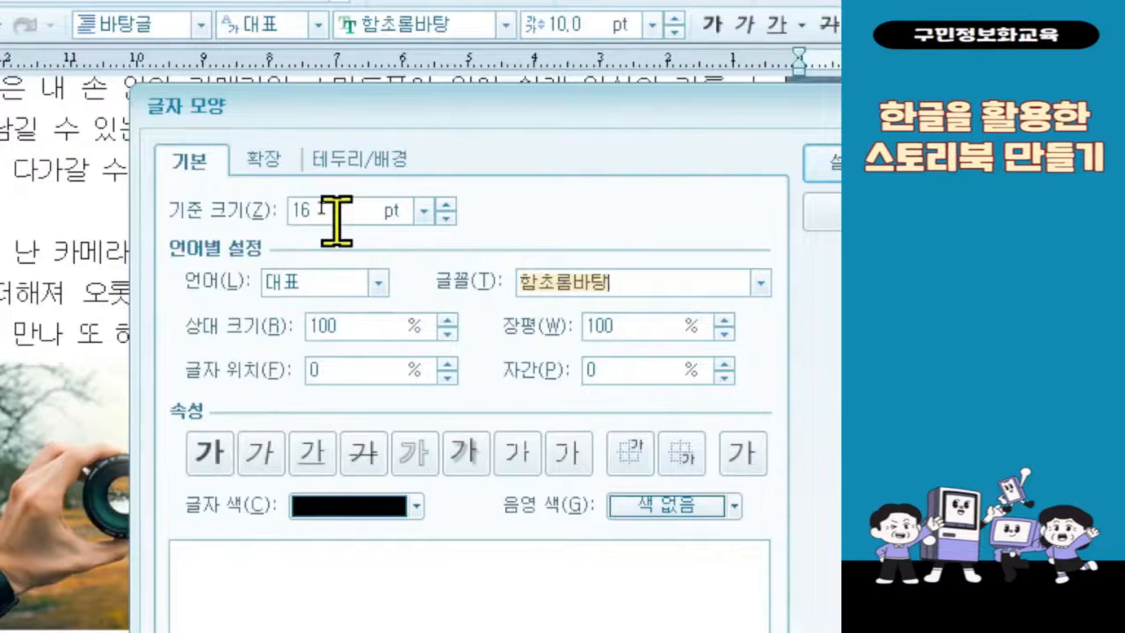
{"action": "type", "text": "ㅠㅐ"}
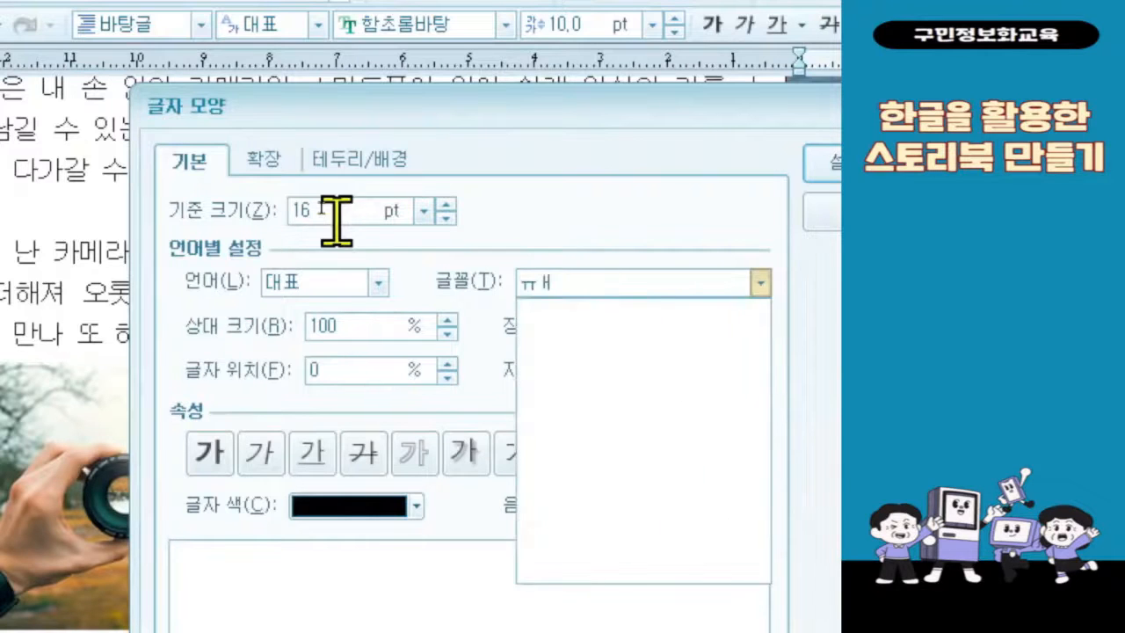
{"action": "key", "text": "BackSpace"}
{"action": "key", "text": "BackSpace"}
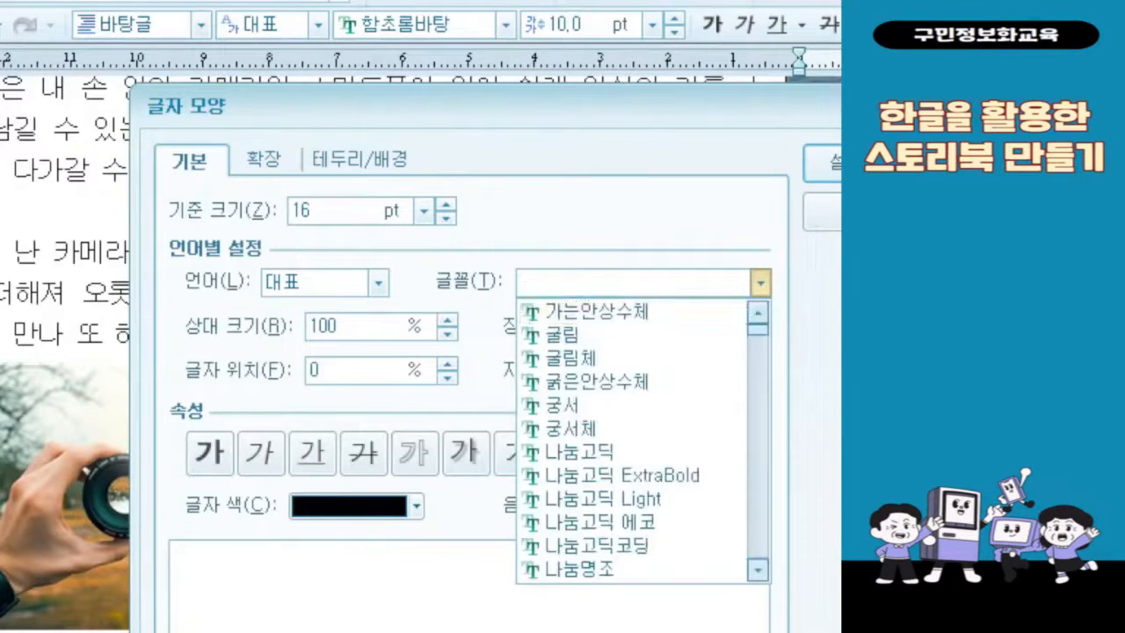
{"action": "type", "text": "bo"}
{"action": "key", "text": "BackSpace"}
{"action": "key", "text": "BackSpace"}
{"action": "left_click", "coordinate": [315, 207]}
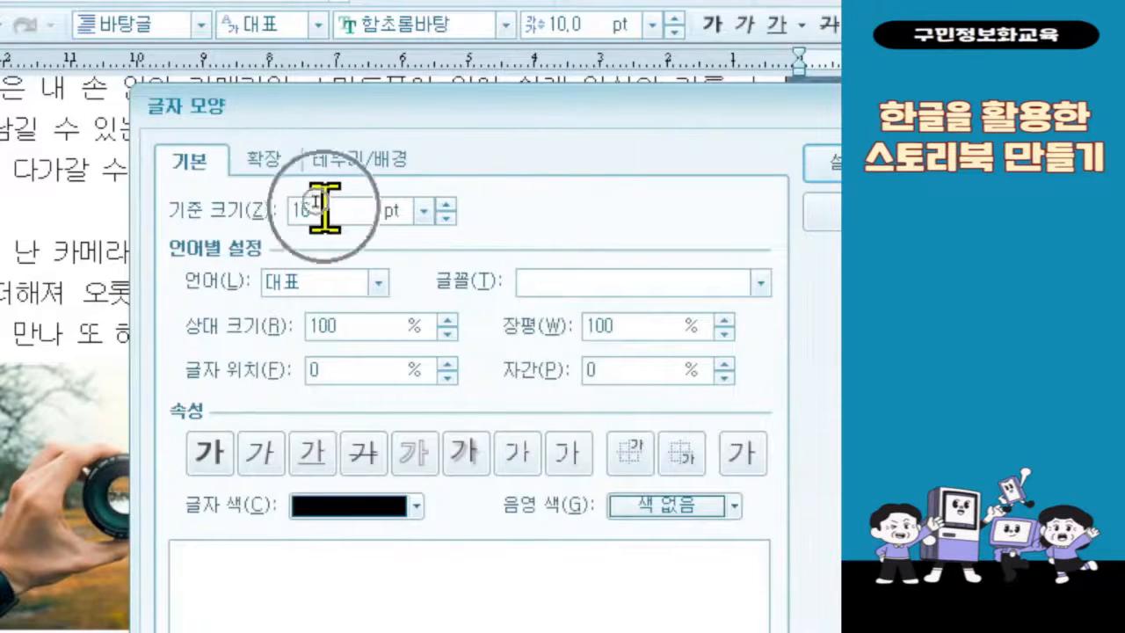
Step: Set the language for the captions' character settings to English (영문)
{"action": "left_click", "coordinate": [334, 282]}
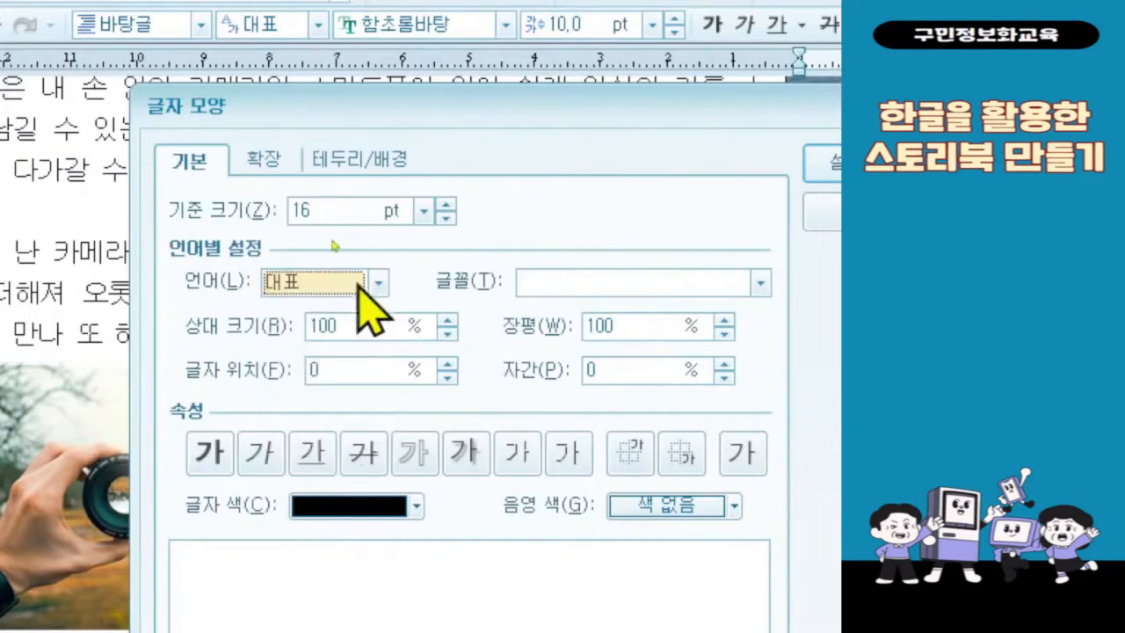
{"action": "left_click", "coordinate": [360, 283]}
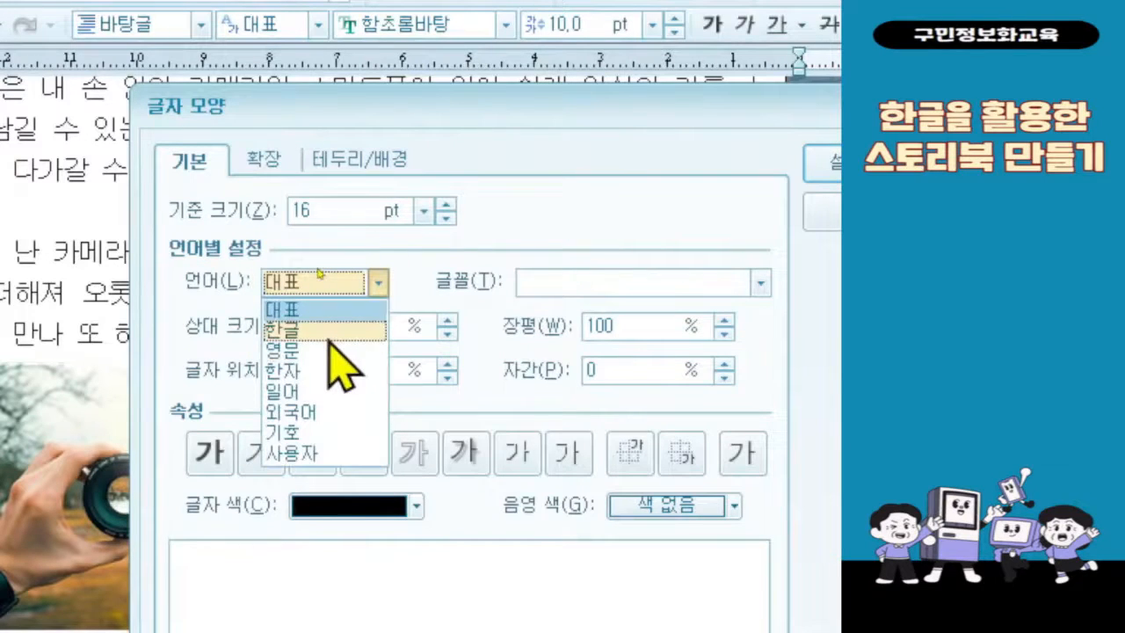
{"action": "left_click", "coordinate": [329, 349]}
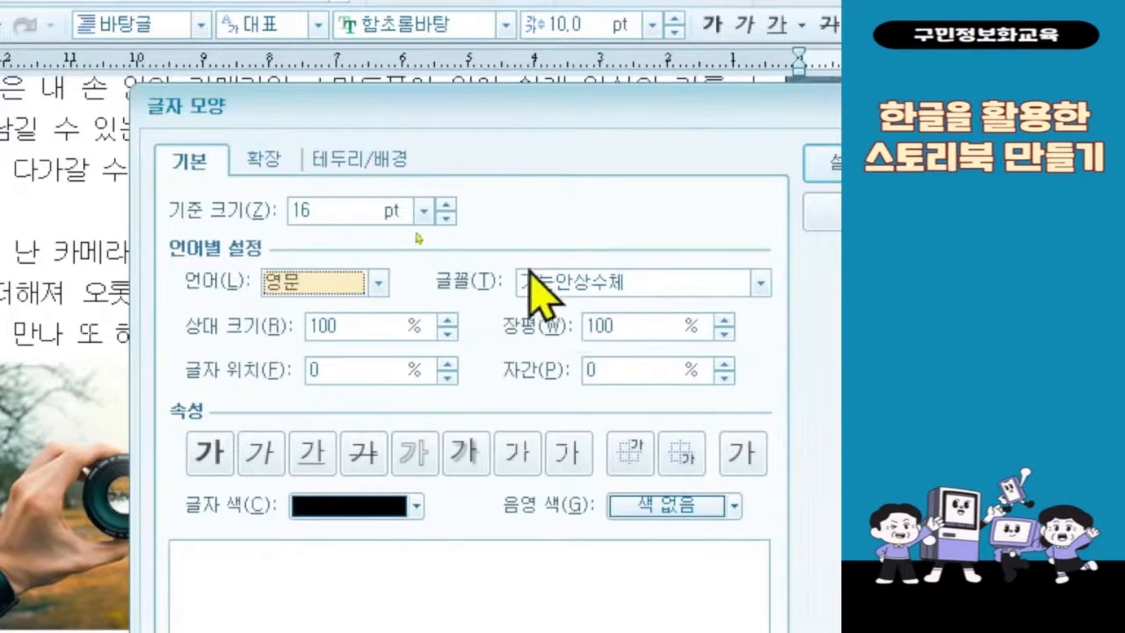
Step: Replace the English font in the character shape settings with Bodoni Bd BT
{"action": "left_click", "coordinate": [622, 278]}
{"action": "left_click_drag", "start_coordinate": [628, 280], "coordinate": [500, 262]}
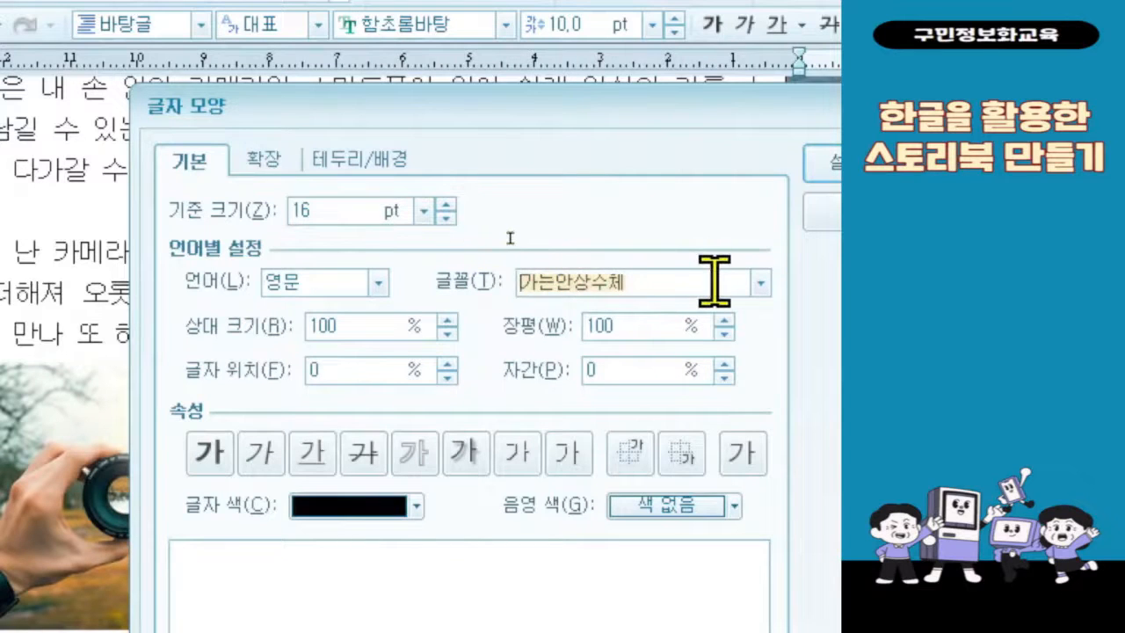
{"action": "key", "text": "BackSpace"}
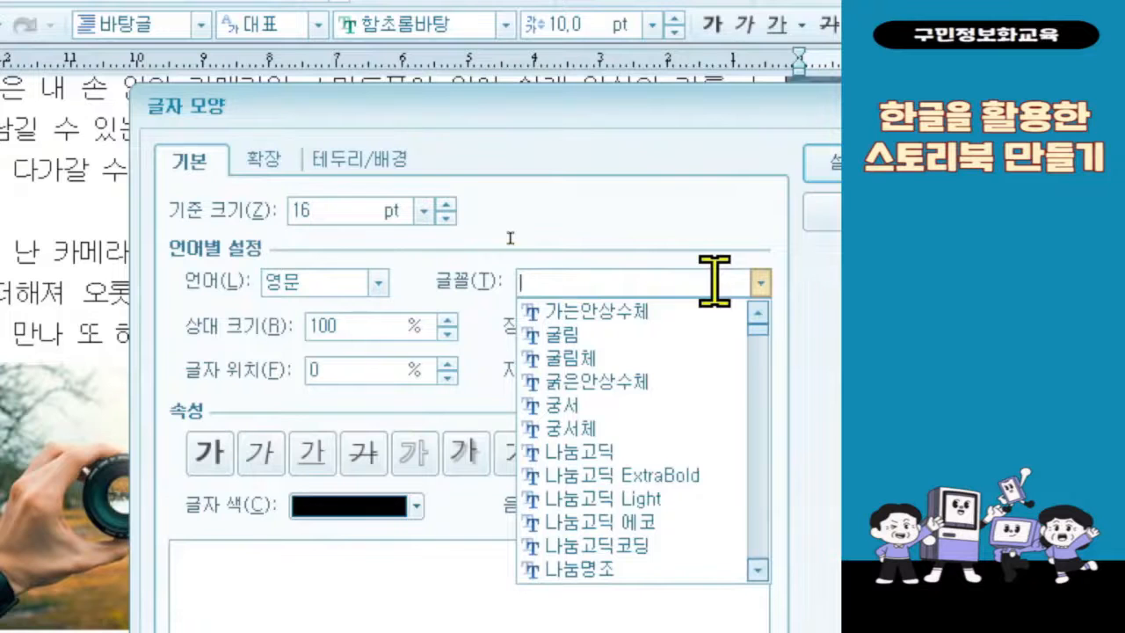
{"action": "type", "text": "bi"}
{"action": "key", "text": "BackSpace"}
{"action": "type", "text": "o"}
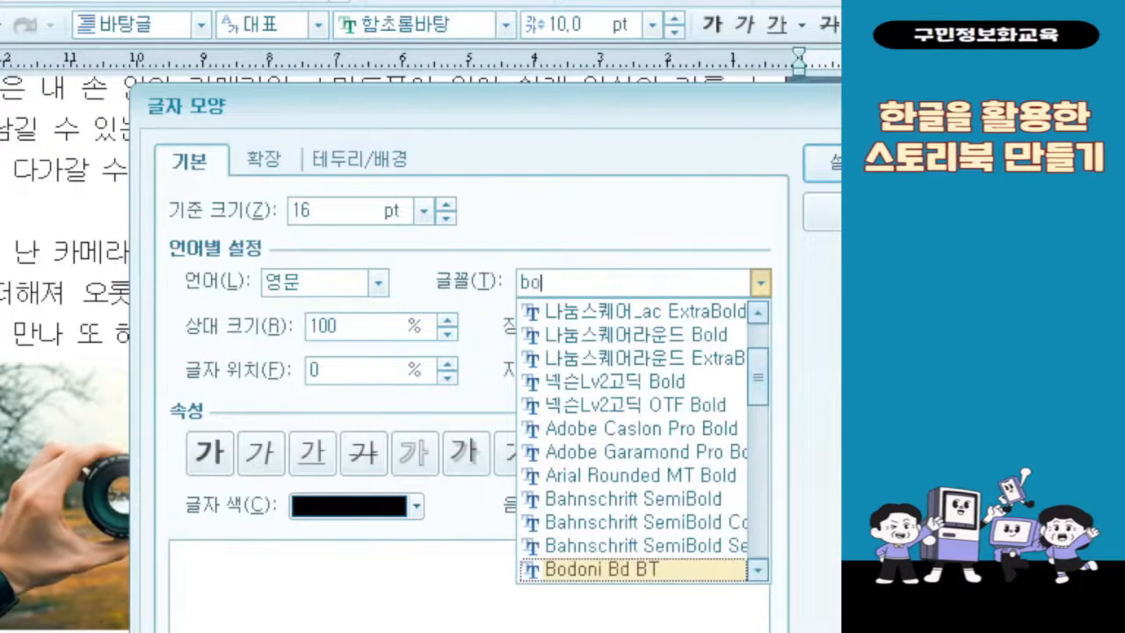
{"action": "type", "text": "don"}
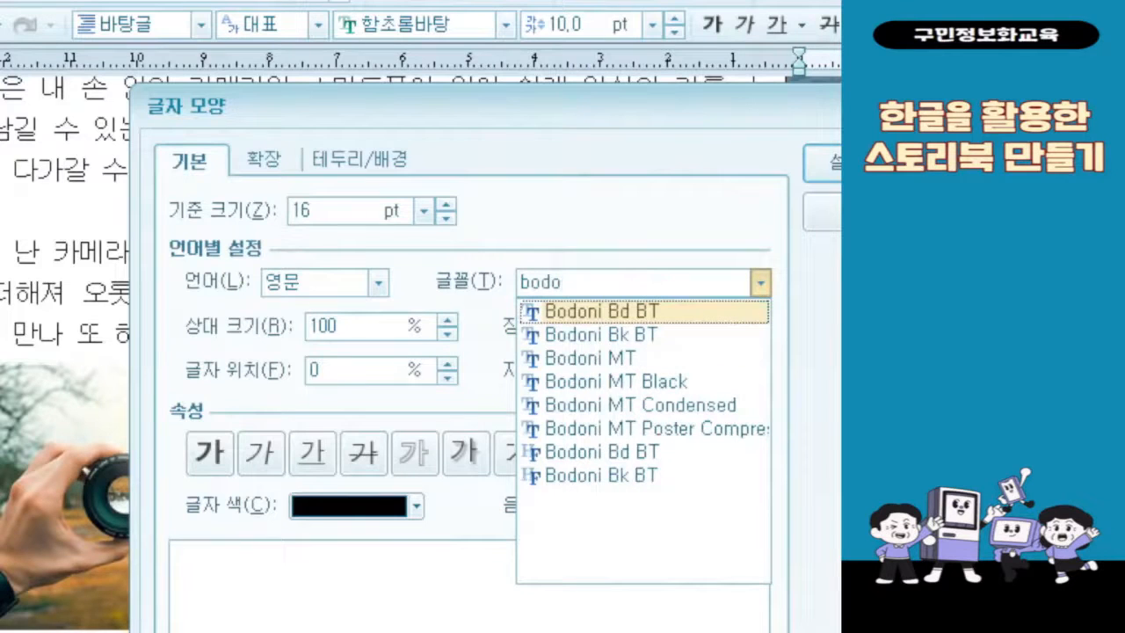
{"action": "type", "text": "i"}
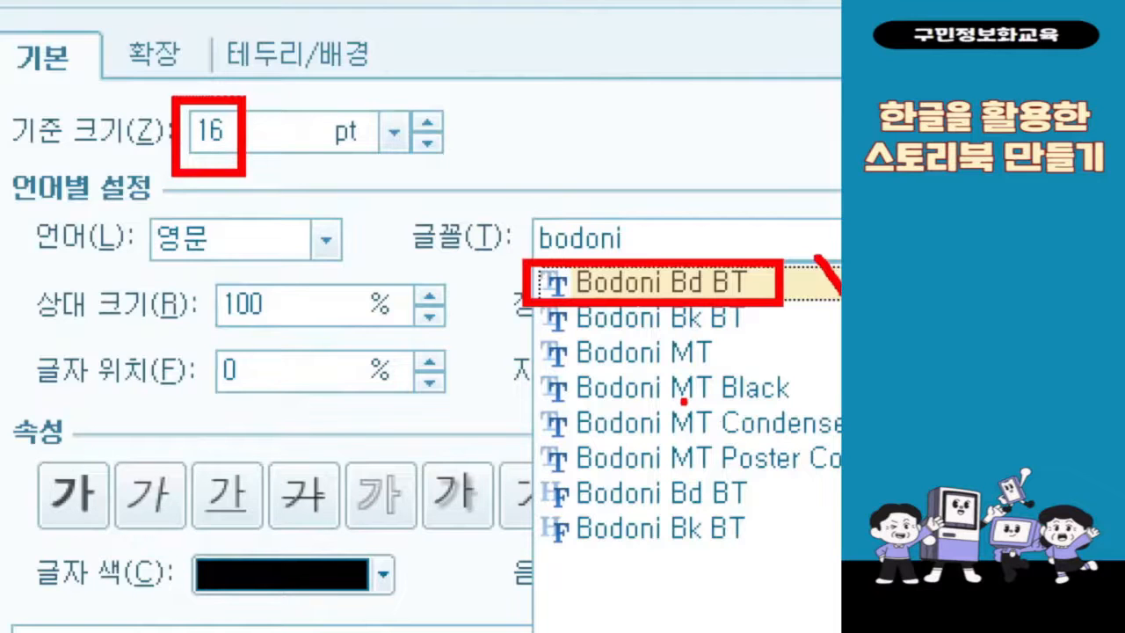
{"action": "key", "text": "Escape"}
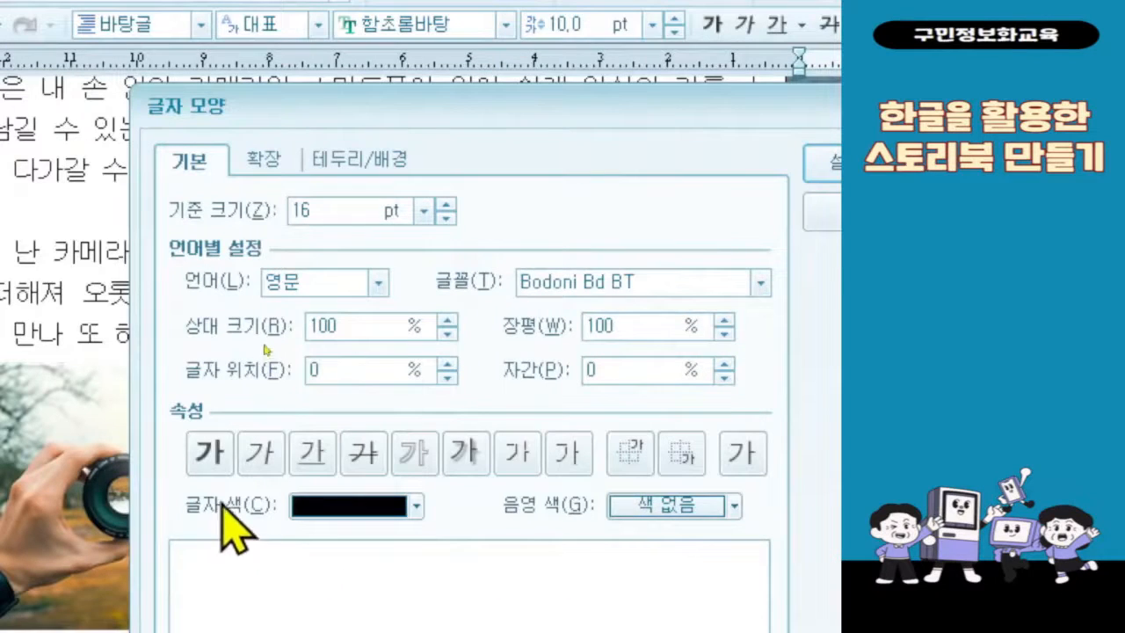
Step: Apply bold, italic and shadow to the captions and set their text colour to white
{"action": "left_click", "coordinate": [274, 462]}
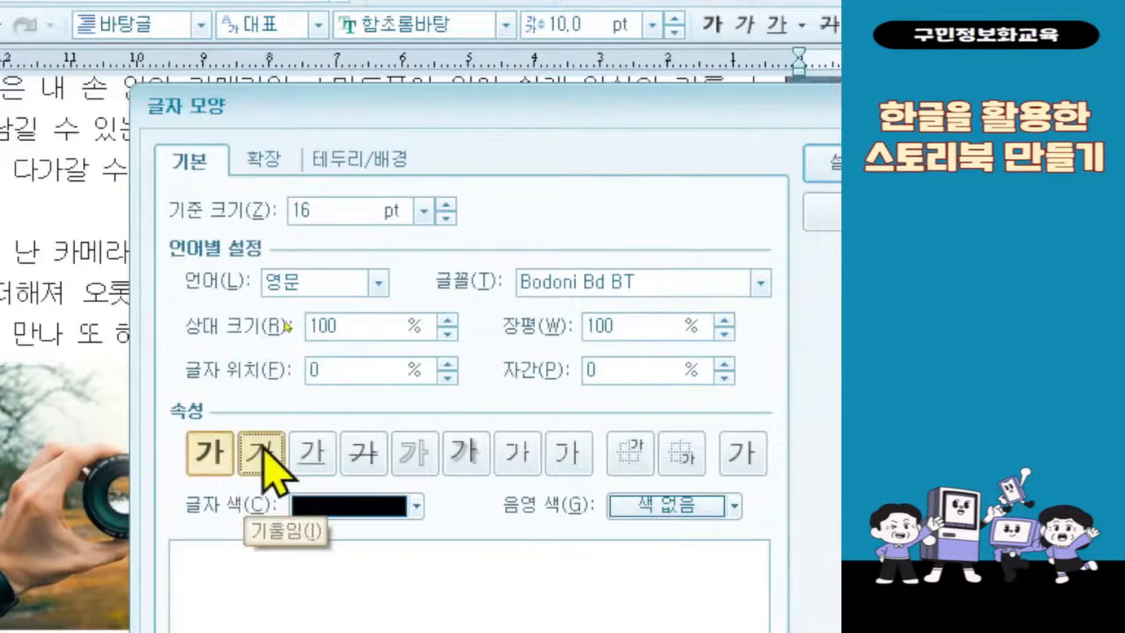
{"action": "left_click", "coordinate": [462, 452]}
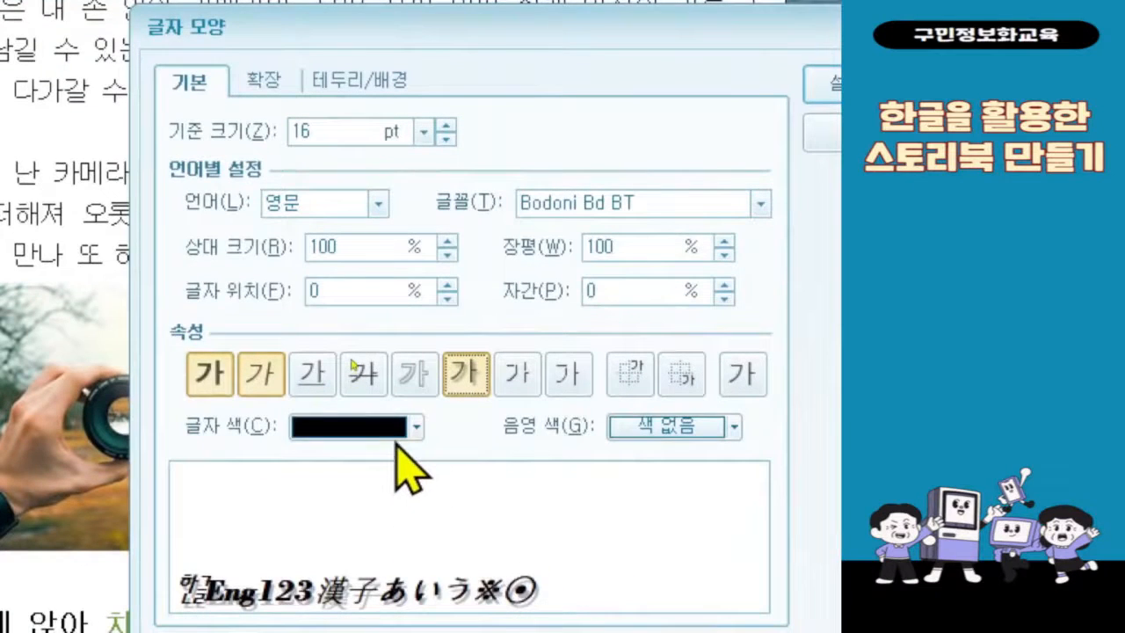
{"action": "left_click", "coordinate": [397, 444]}
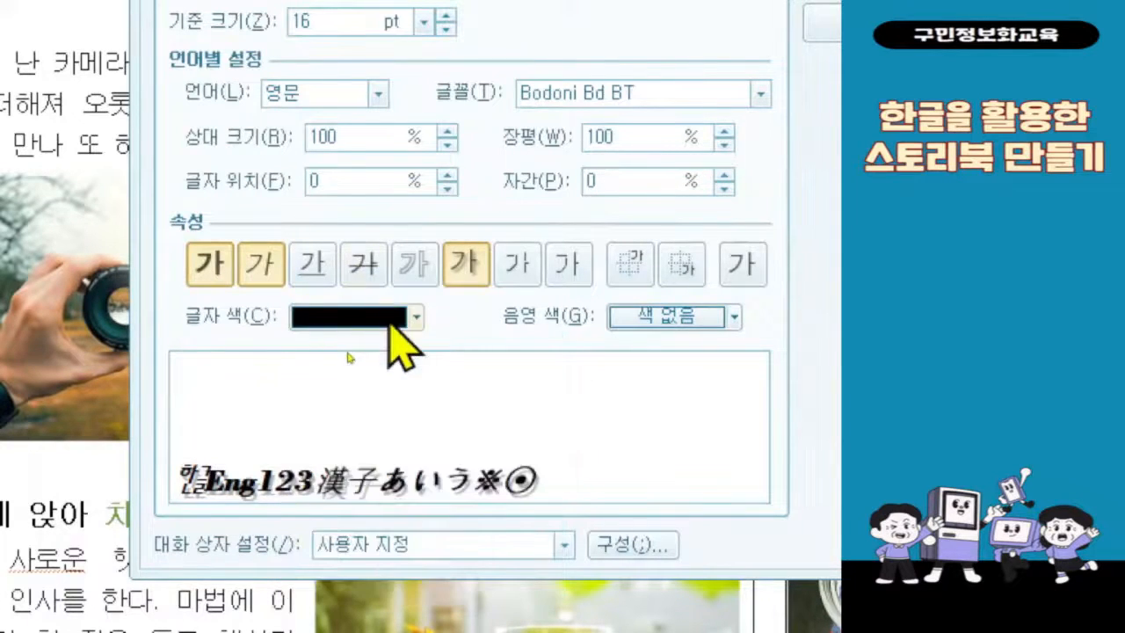
{"action": "left_click", "coordinate": [415, 317]}
{"action": "left_click", "coordinate": [306, 395]}
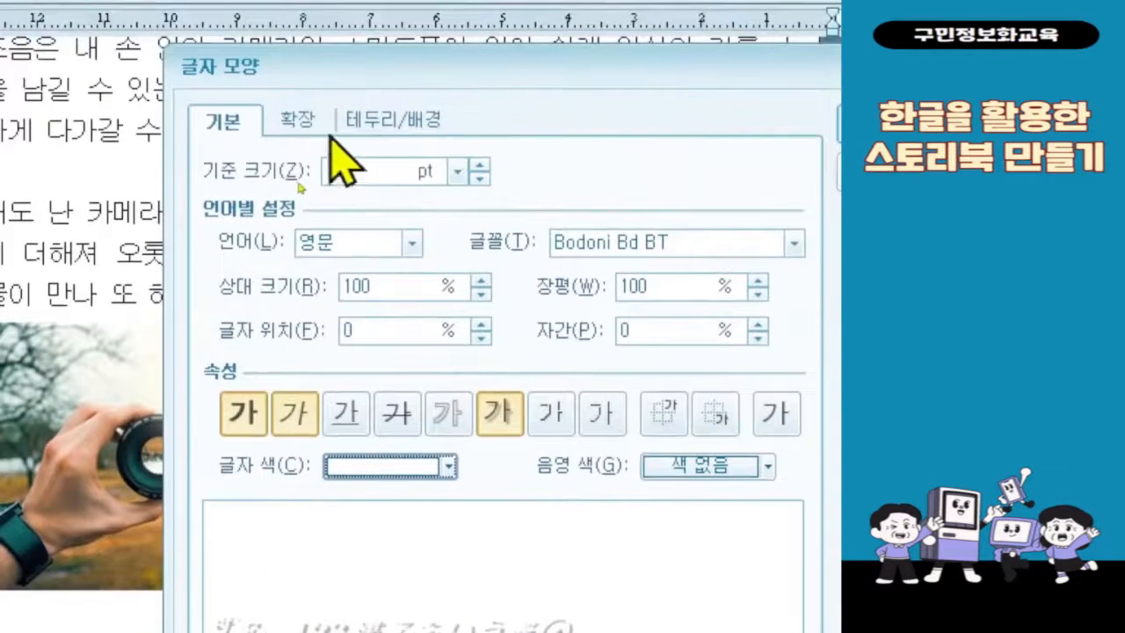
Step: Give the captions a continuous (연속) black shadow in the extended character settings and apply the character formatting
{"action": "left_click", "coordinate": [313, 123]}
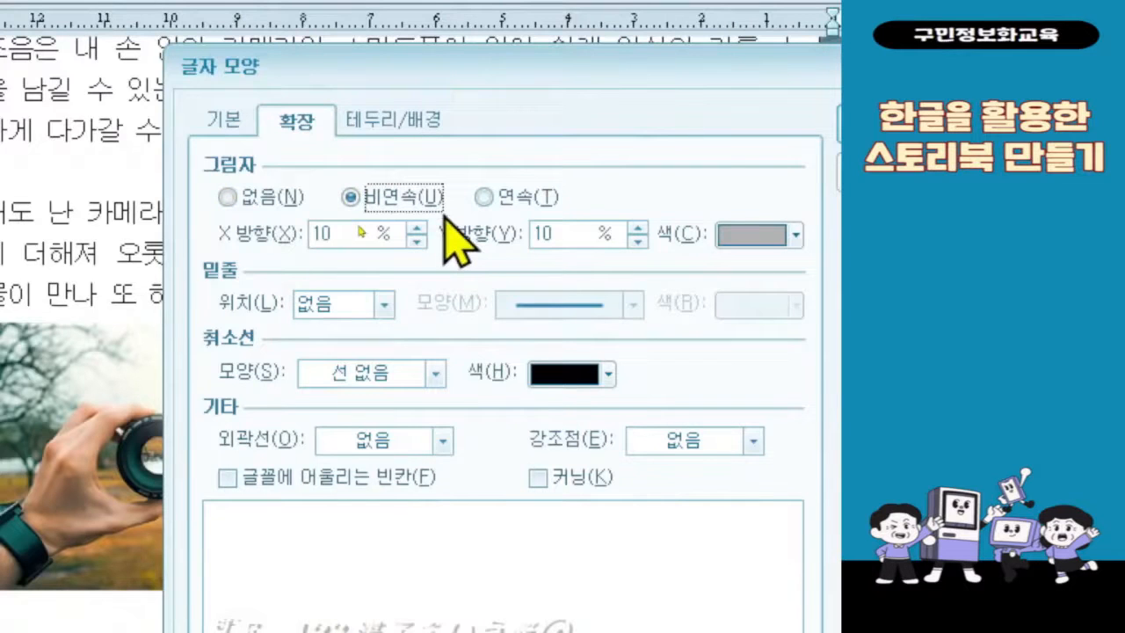
{"action": "left_click", "coordinate": [511, 210]}
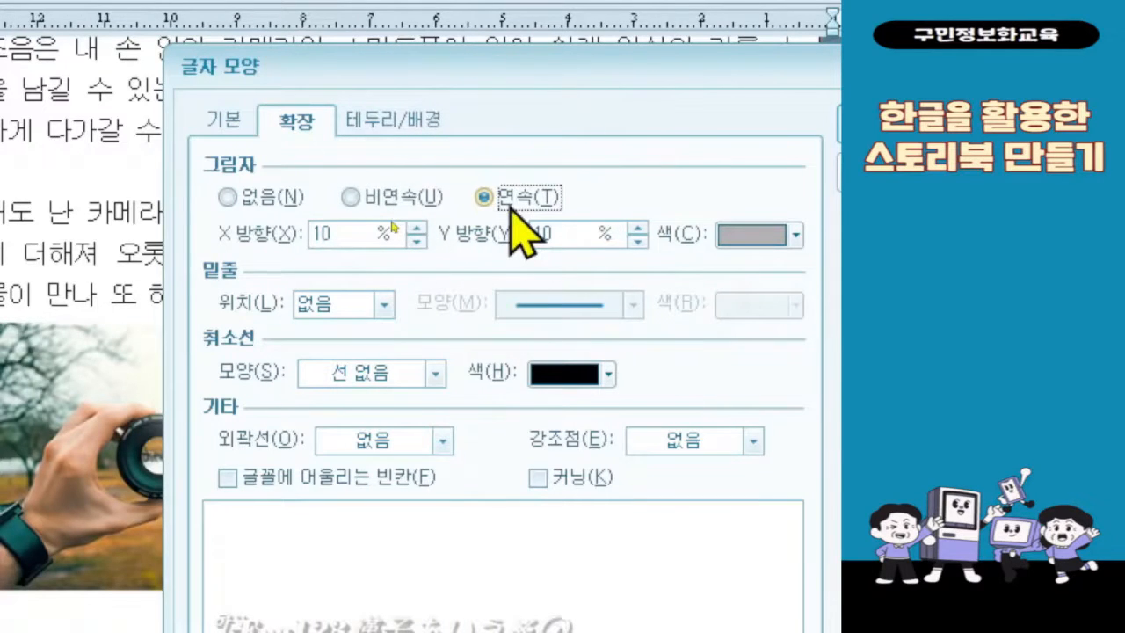
{"action": "left_click", "coordinate": [787, 235]}
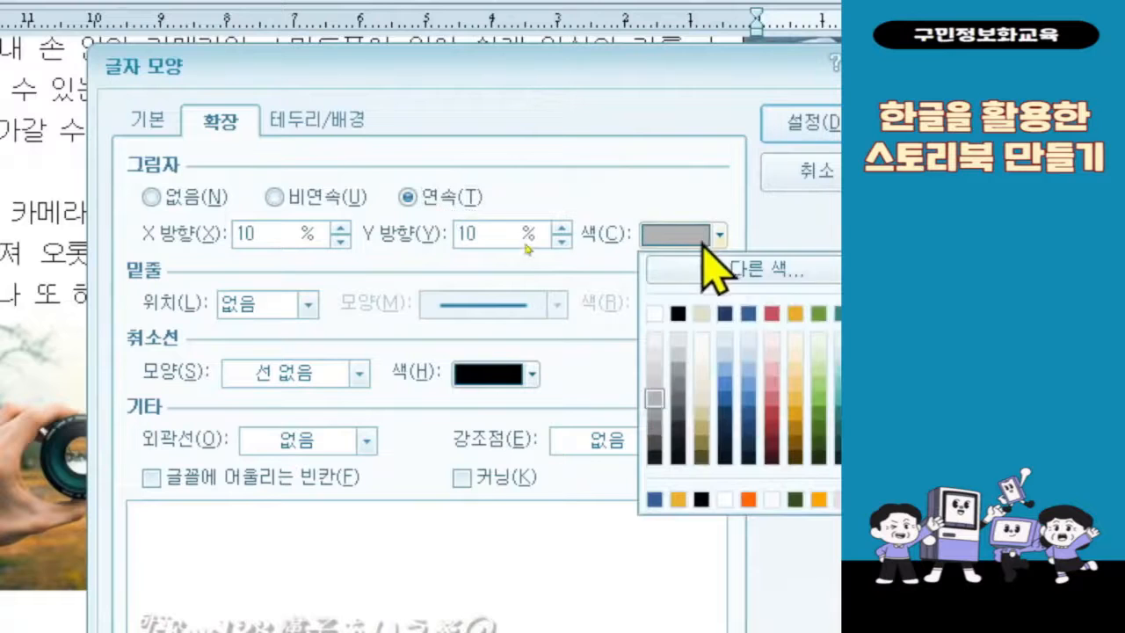
{"action": "left_click", "coordinate": [679, 314]}
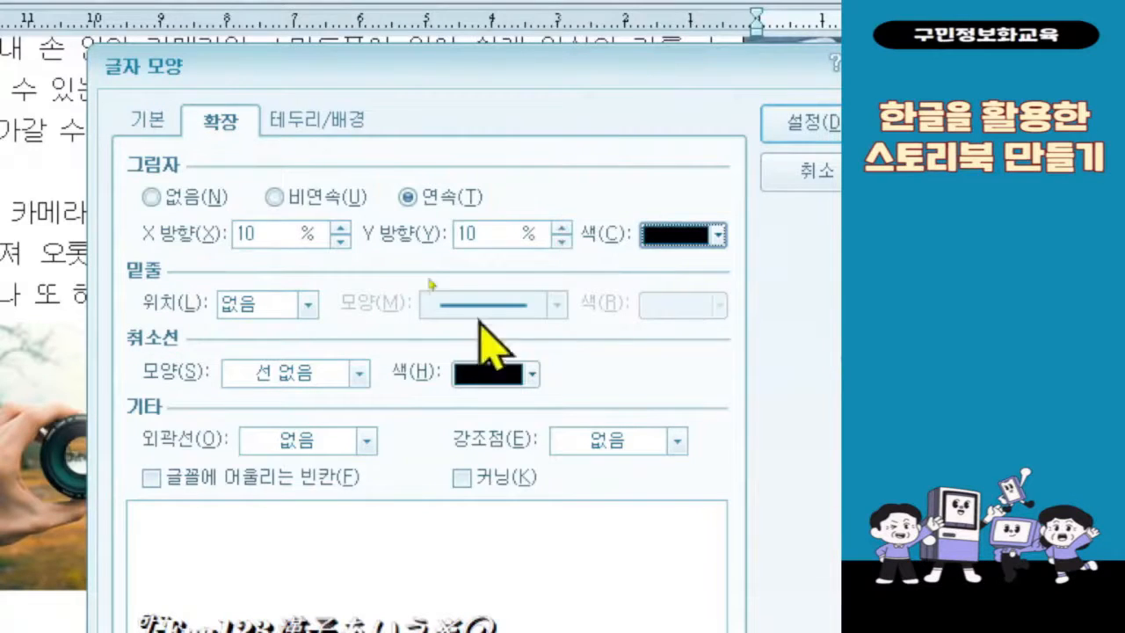
{"action": "left_click", "coordinate": [691, 126]}
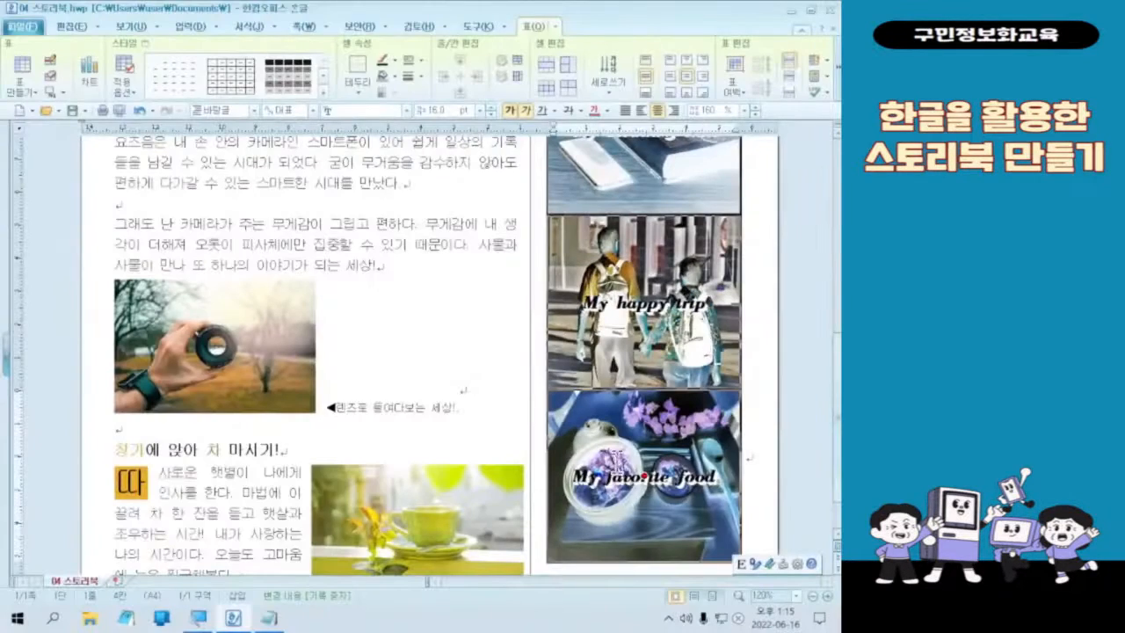
{"action": "scroll", "coordinate": [616, 470], "scroll_direction": "up", "scroll_amount": 10}
{"action": "scroll", "coordinate": [610, 479], "scroll_direction": "down", "scroll_amount": 10}
{"action": "scroll", "coordinate": [633, 483], "scroll_direction": "up", "scroll_amount": 5}
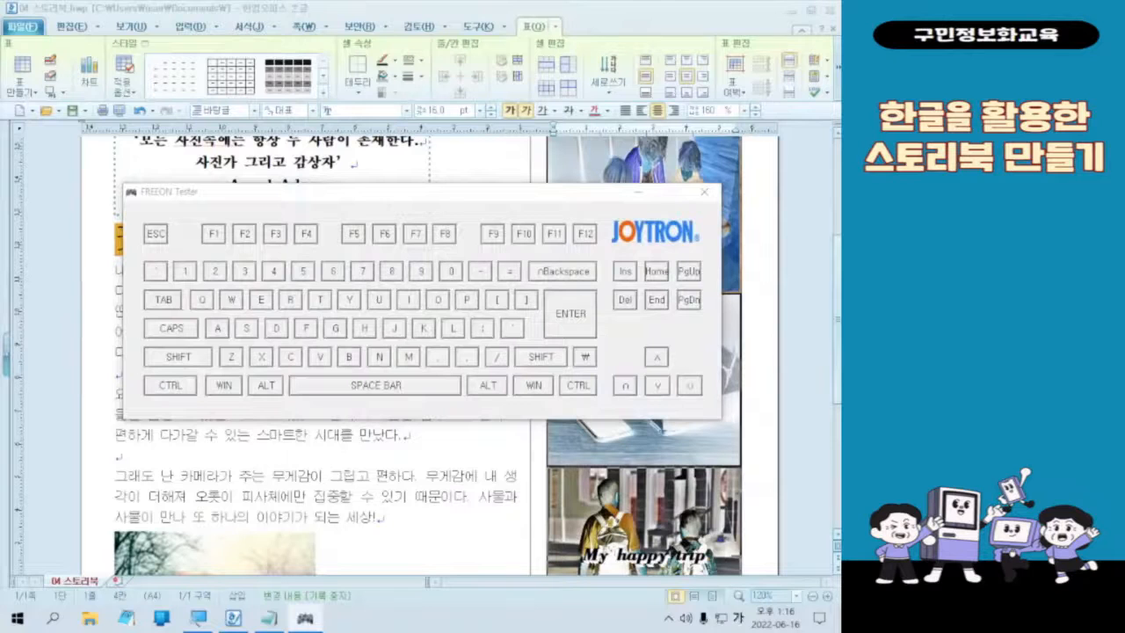
{"action": "key", "text": "ctrl"}
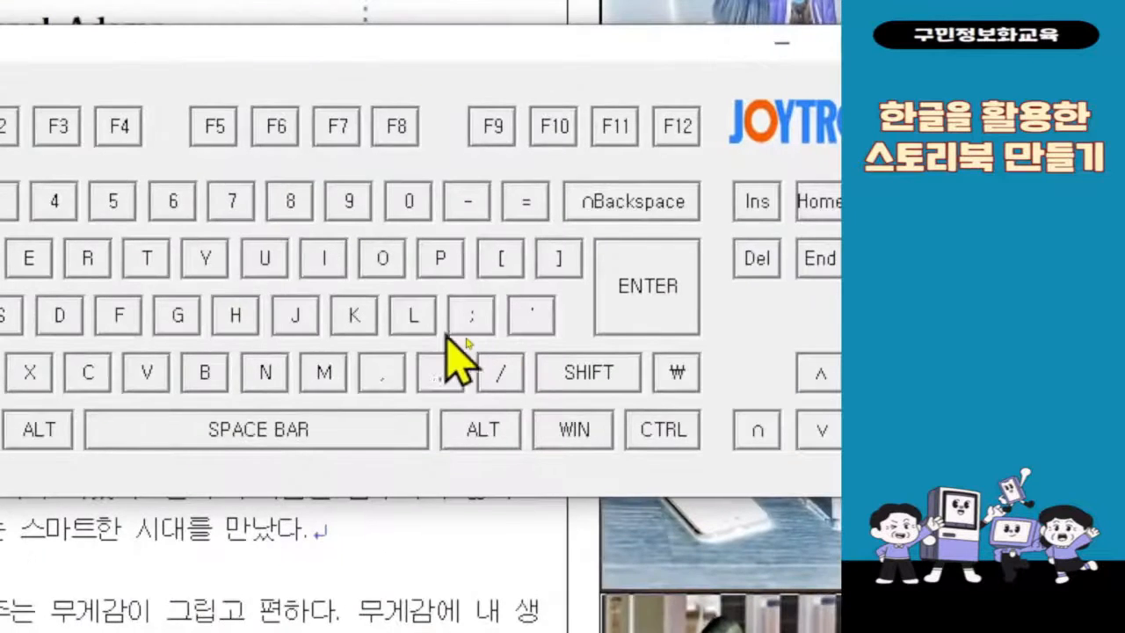
{"action": "key", "text": "l"}
Step: Remove all borders from the selected photo cells by applying the 선 없음 line type to all edges (모두) in the 셀 테두리/배경 settings
{"action": "key", "text": "l"}
{"action": "key", "text": "l"}
{"action": "key", "text": "l"}
{"action": "key", "text": "l"}
{"action": "key", "text": "l"}
{"action": "key", "text": "l"}
{"action": "key", "text": "l"}
{"action": "key", "text": "l"}
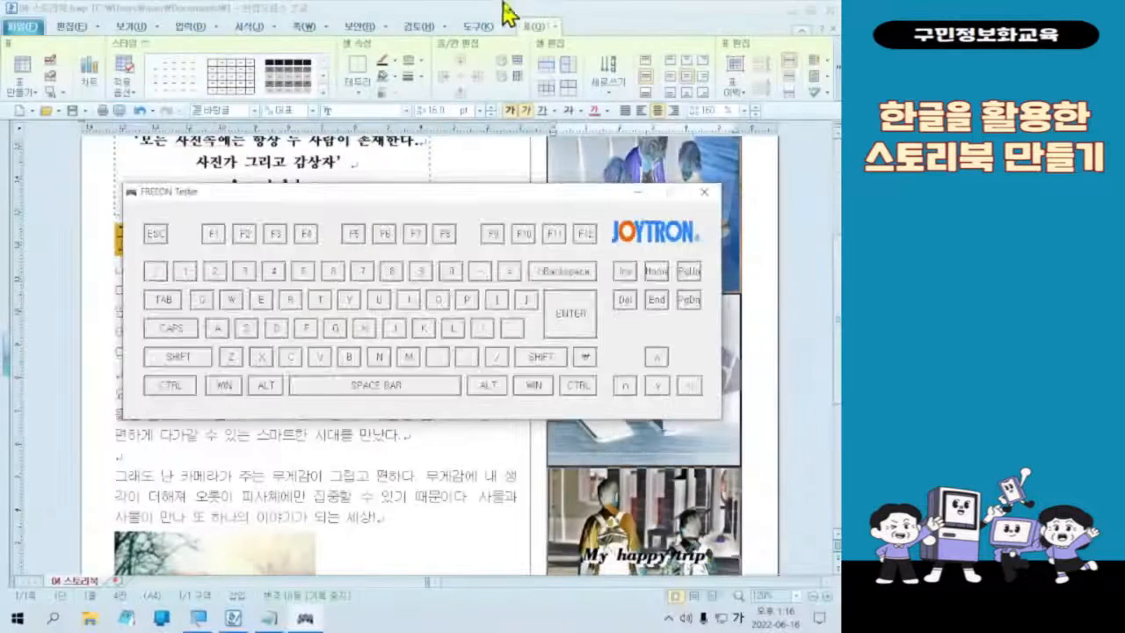
{"action": "key", "text": "Escape"}
{"action": "key", "text": "l"}
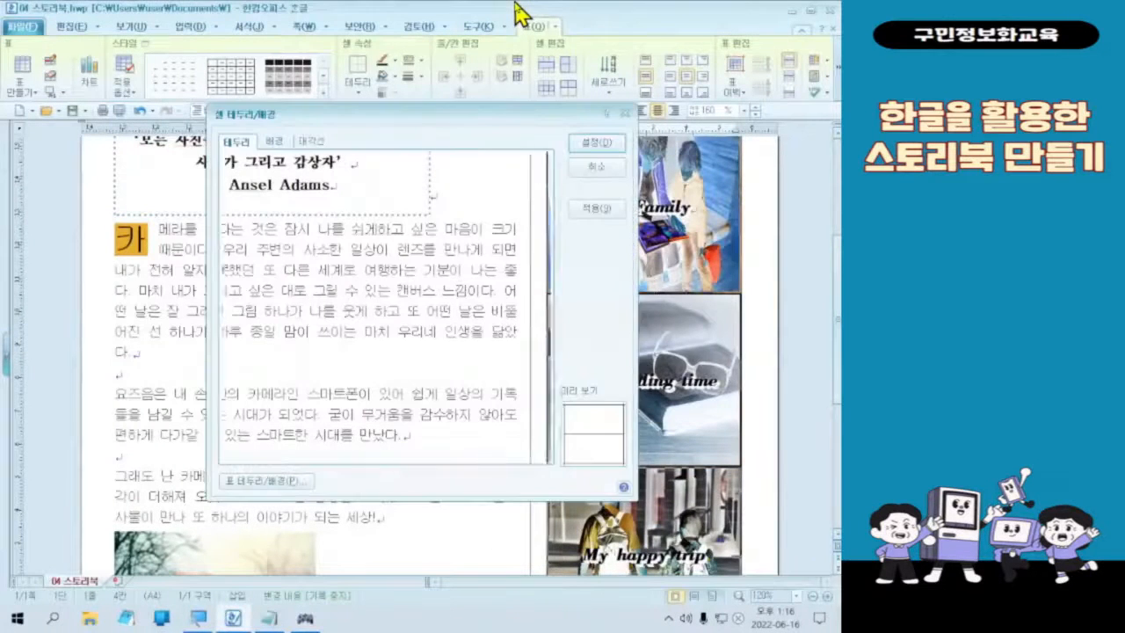
{"action": "left_click", "coordinate": [300, 183]}
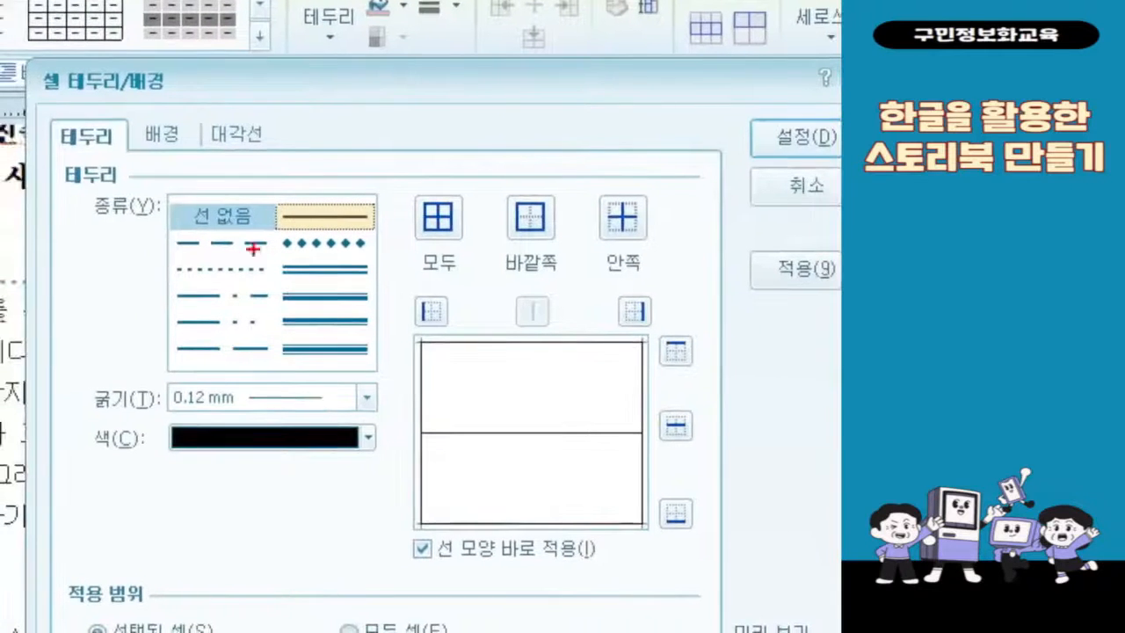
{"action": "left_click_drag", "start_coordinate": [277, 171], "coordinate": [334, 195]}
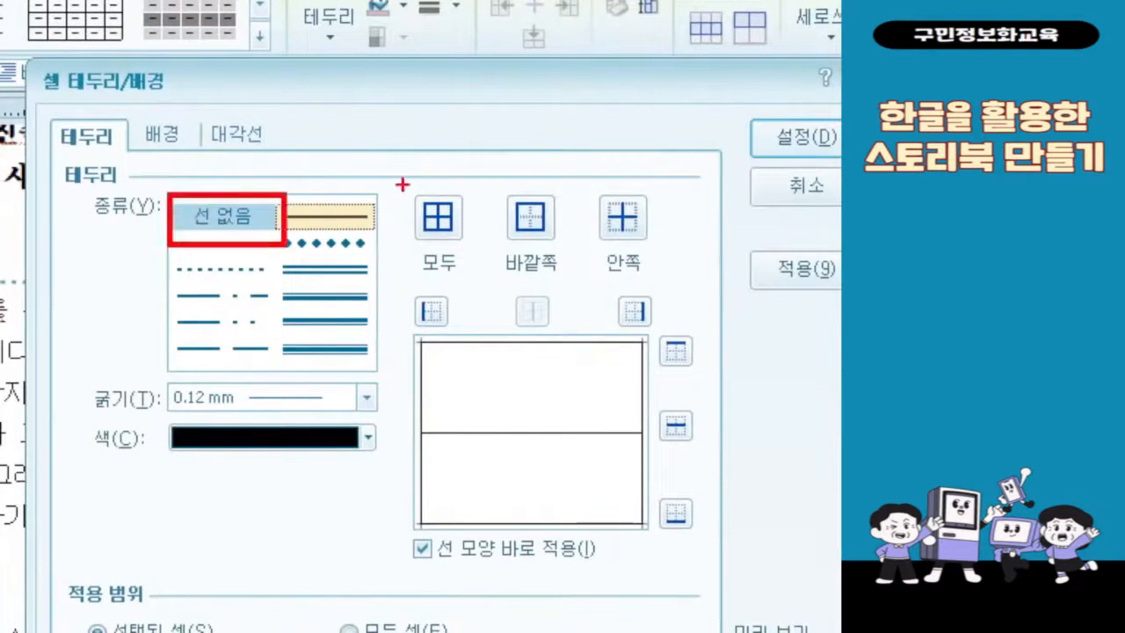
{"action": "left_click_drag", "start_coordinate": [401, 184], "coordinate": [468, 281]}
{"action": "left_click_drag", "start_coordinate": [283, 214], "coordinate": [398, 246]}
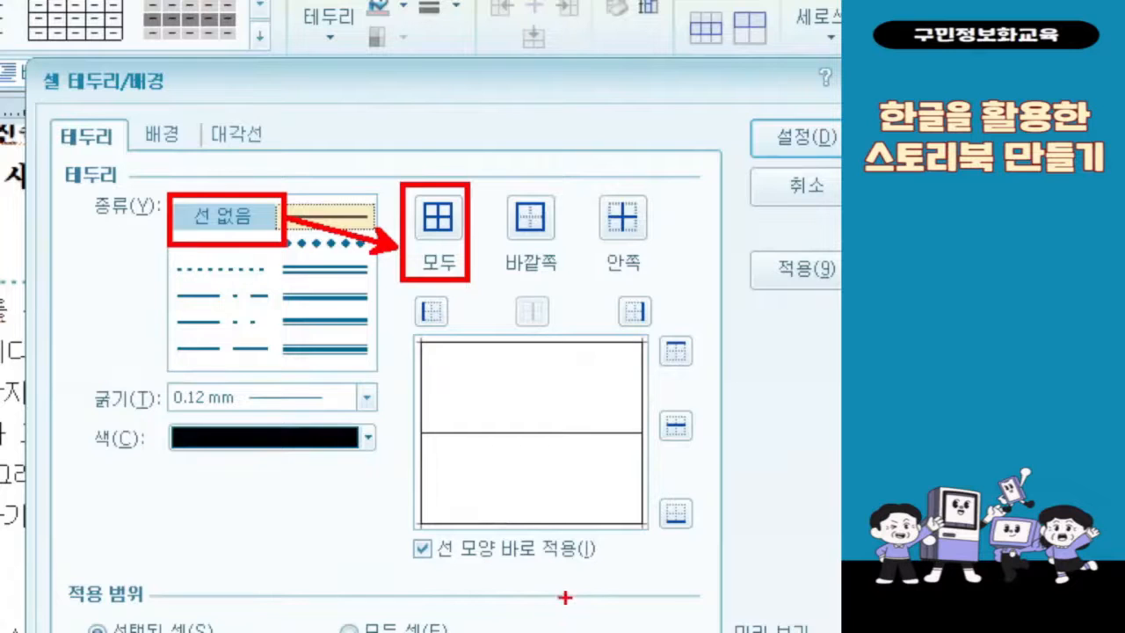
{"action": "mouse_move", "coordinate": [721, 111]}
{"action": "left_mouse_down"}
{"action": "mouse_move", "coordinate": [841, 150]}
{"action": "mouse_move", "coordinate": [840, 160]}
{"action": "mouse_move", "coordinate": [527, 489]}
{"action": "left_mouse_up"}
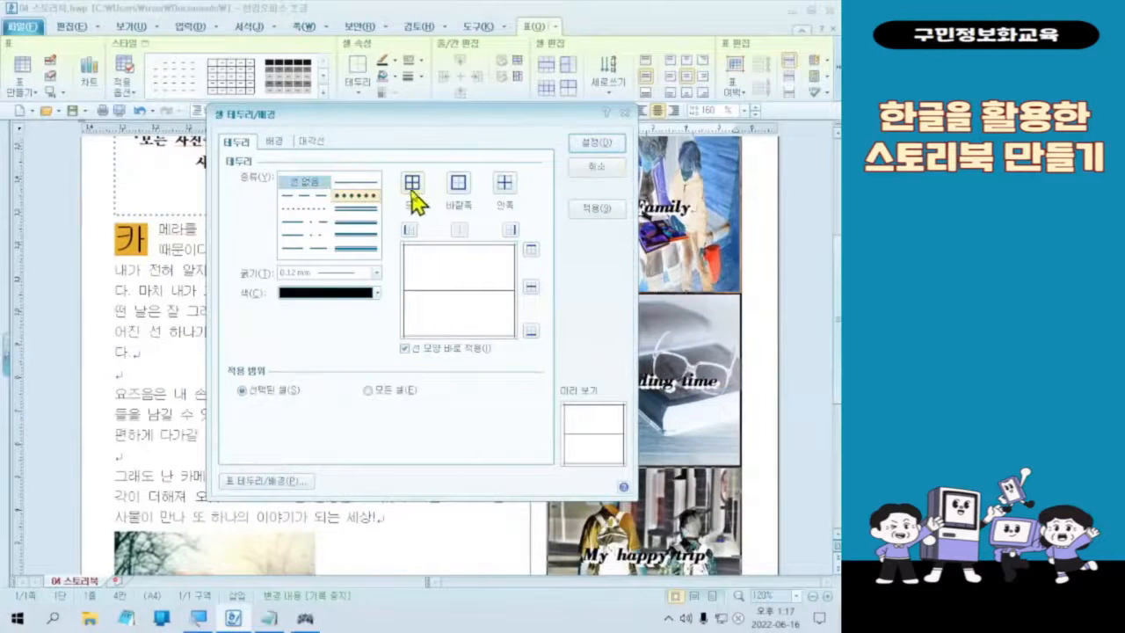
{"action": "left_click", "coordinate": [596, 141]}
Step: Clear the cell selection in the photo table
{"action": "scroll", "coordinate": [686, 422], "scroll_direction": "down", "scroll_amount": 4}
{"action": "scroll", "coordinate": [685, 422], "scroll_direction": "up", "scroll_amount": 5}
{"action": "scroll", "coordinate": [685, 424], "scroll_direction": "up", "scroll_amount": 4}
{"action": "scroll", "coordinate": [685, 424], "scroll_direction": "down", "scroll_amount": 1}
{"action": "left_click", "coordinate": [304, 618]}
{"action": "key", "text": "Escape"}
{"action": "key", "text": "Escape"}
{"action": "key", "text": "Escape"}
{"action": "key", "text": "Escape"}
{"action": "key", "text": "Escape"}
{"action": "key", "text": "Escape"}
{"action": "key", "text": "Escape"}
{"action": "key", "text": "Escape"}
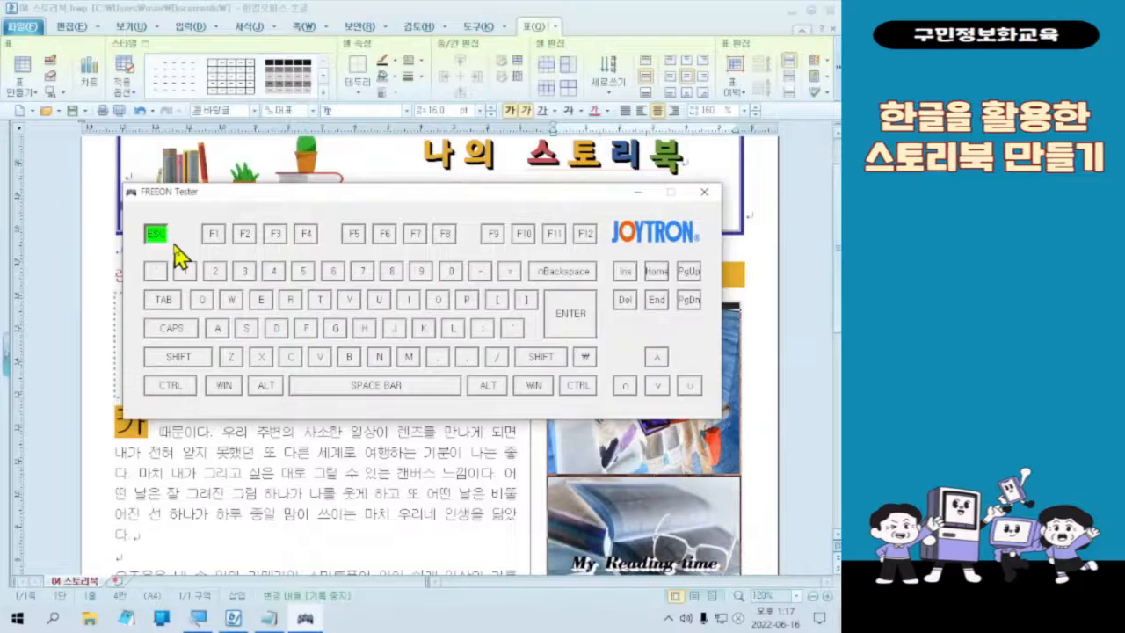
{"action": "key", "text": "Escape"}
{"action": "key", "text": "Escape"}
{"action": "key", "text": "Escape"}
{"action": "key", "text": "Escape"}
{"action": "left_click", "coordinate": [358, 8]}
Step: Examine the photos' cell edges and English captions along the whole photo column
{"action": "scroll", "coordinate": [641, 562], "scroll_direction": "down", "scroll_amount": 5}
{"action": "scroll", "coordinate": [641, 562], "scroll_direction": "up", "scroll_amount": 7}
{"action": "scroll", "coordinate": [646, 560], "scroll_direction": "down", "scroll_amount": 3}
{"action": "scroll", "coordinate": [726, 396], "scroll_direction": "down", "scroll_amount": 4}
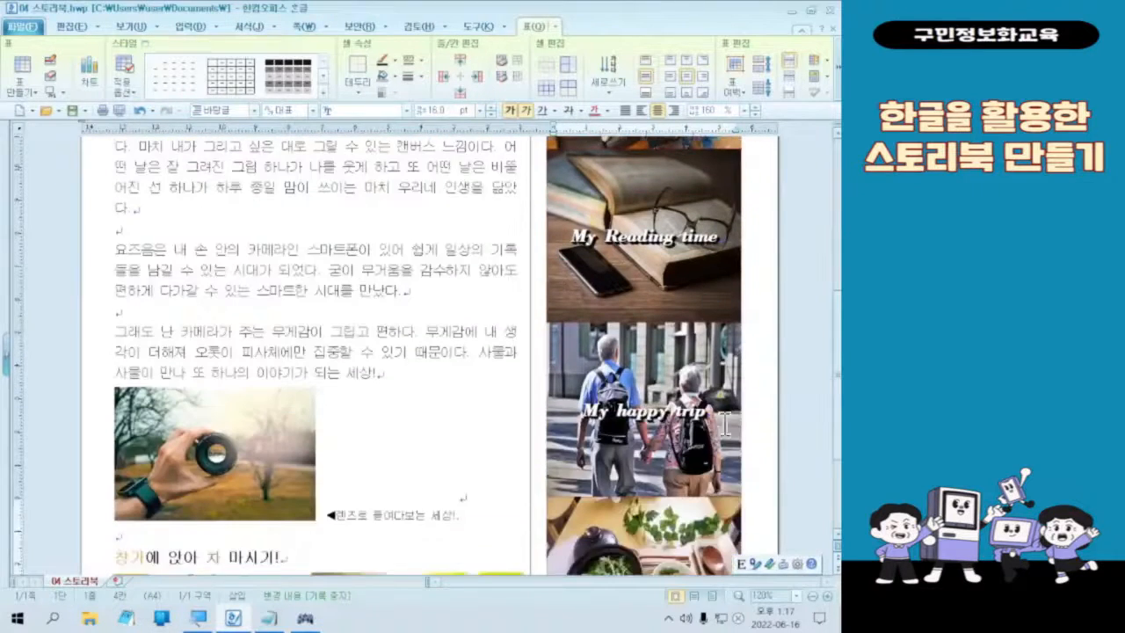
{"action": "scroll", "coordinate": [726, 396], "scroll_direction": "down", "scroll_amount": 3}
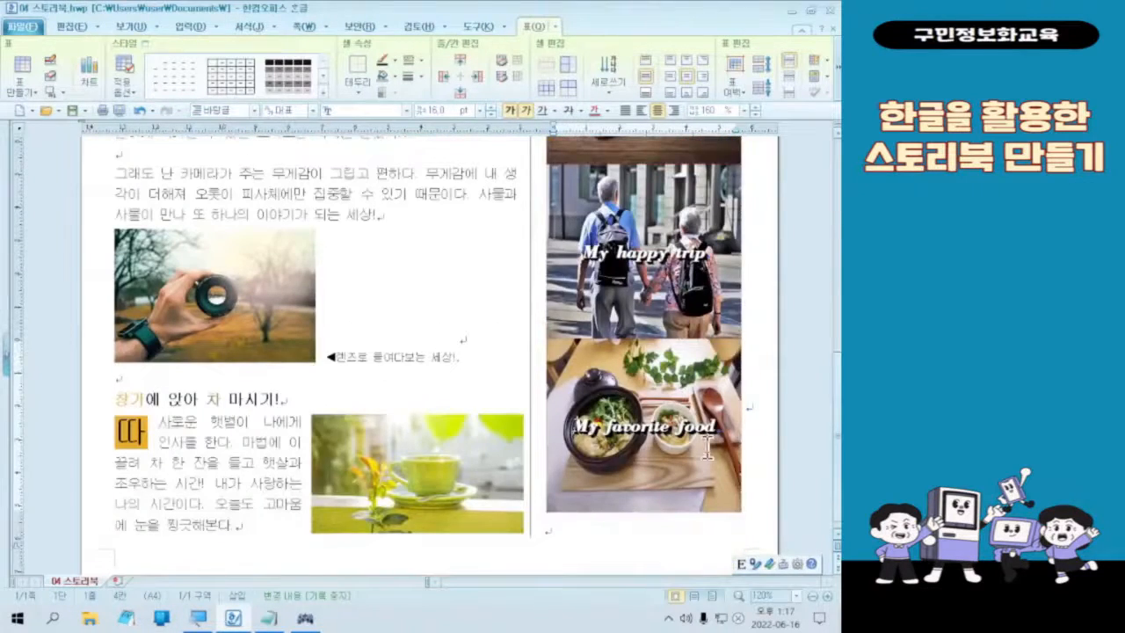
{"action": "scroll", "coordinate": [708, 447], "scroll_direction": "up", "scroll_amount": 7}
{"action": "scroll", "coordinate": [712, 447], "scroll_direction": "down", "scroll_amount": 6}
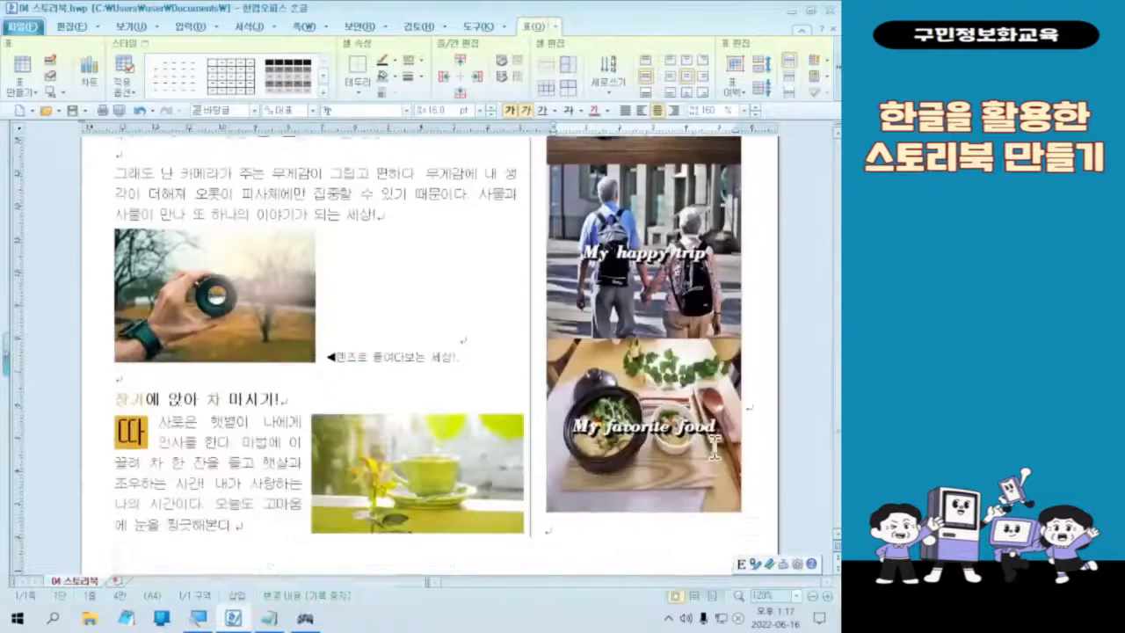
{"action": "scroll", "coordinate": [715, 448], "scroll_direction": "up", "scroll_amount": 5}
{"action": "scroll", "coordinate": [715, 448], "scroll_direction": "down", "scroll_amount": 1}
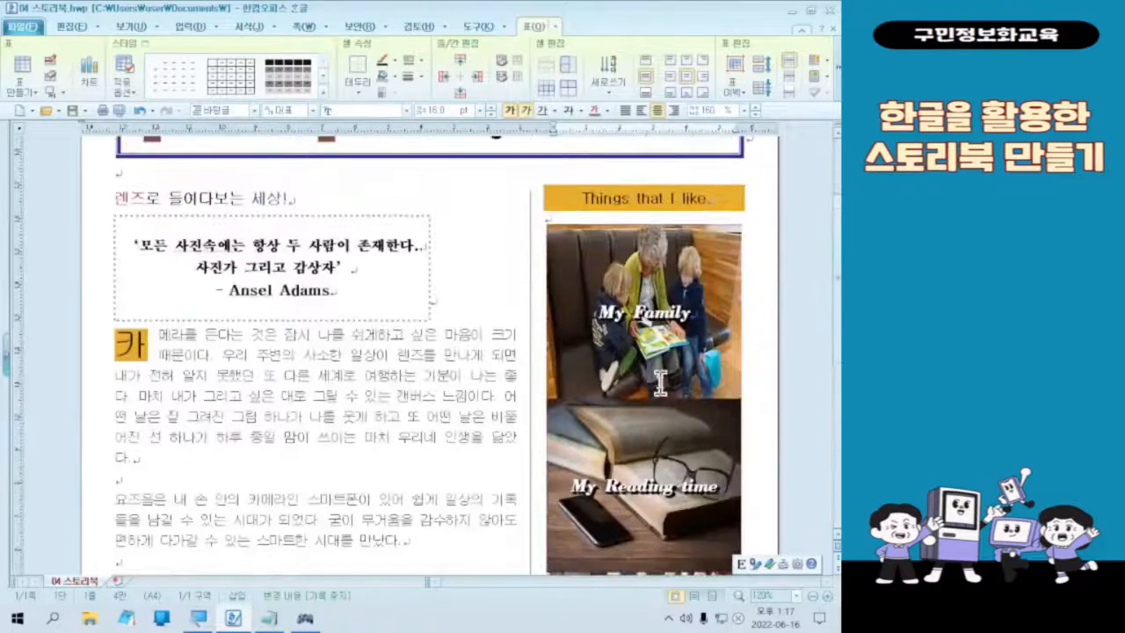
{"action": "mouse_move", "coordinate": [404, 479]}
{"action": "left_mouse_down"}
{"action": "mouse_move", "coordinate": [325, 219]}
{"action": "mouse_move", "coordinate": [413, 466]}
{"action": "left_mouse_up"}
{"action": "mouse_move", "coordinate": [744, 452]}
{"action": "left_mouse_down"}
{"action": "mouse_move", "coordinate": [699, 439]}
{"action": "mouse_move", "coordinate": [777, 369]}
{"action": "mouse_move", "coordinate": [769, 426]}
{"action": "left_mouse_up"}
{"action": "key", "text": "b"}
{"action": "mouse_move", "coordinate": [481, 538]}
{"action": "left_mouse_down"}
{"action": "mouse_move", "coordinate": [501, 236]}
{"action": "mouse_move", "coordinate": [536, 211]}
{"action": "mouse_move", "coordinate": [519, 492]}
{"action": "mouse_move", "coordinate": [479, 540]}
{"action": "left_mouse_up"}
{"action": "left_click_drag", "start_coordinate": [470, 377], "coordinate": [553, 280]}
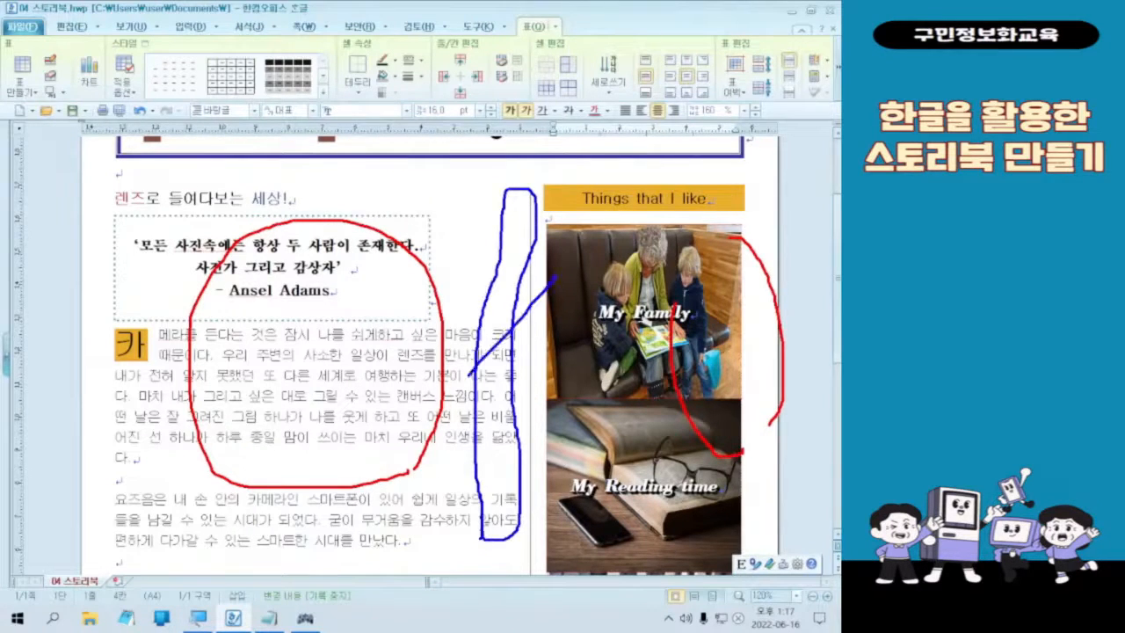
{"action": "left_click_drag", "start_coordinate": [461, 256], "coordinate": [559, 392]}
{"action": "key", "text": "Escape"}
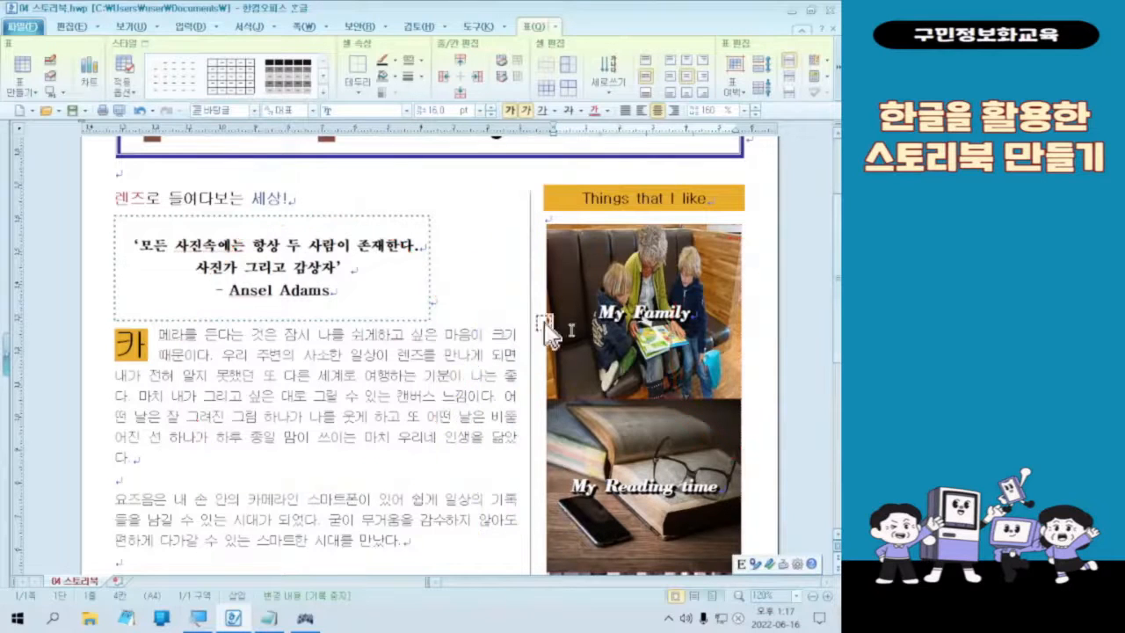
Step: Place the cursor beside the photo table in the second column and turn off the divider line (구분선 넣기) in the column settings
{"action": "left_click", "coordinate": [758, 293]}
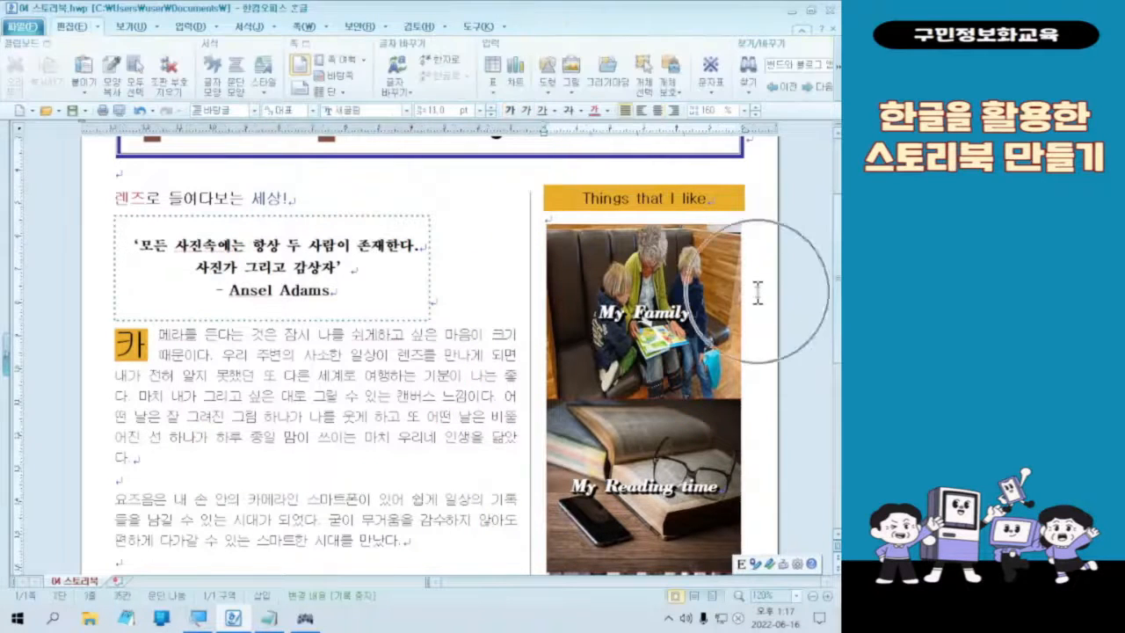
{"action": "left_click", "coordinate": [758, 293]}
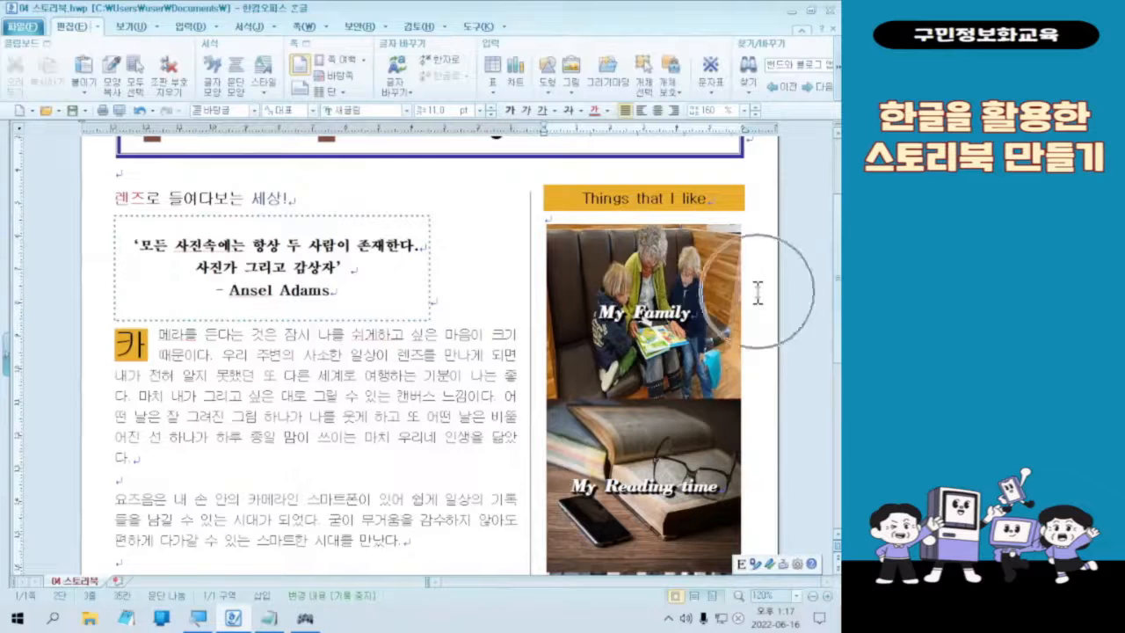
{"action": "left_click", "coordinate": [757, 293]}
{"action": "left_click", "coordinate": [757, 293]}
{"action": "key", "text": "ctrl"}
{"action": "key", "text": "ctrl"}
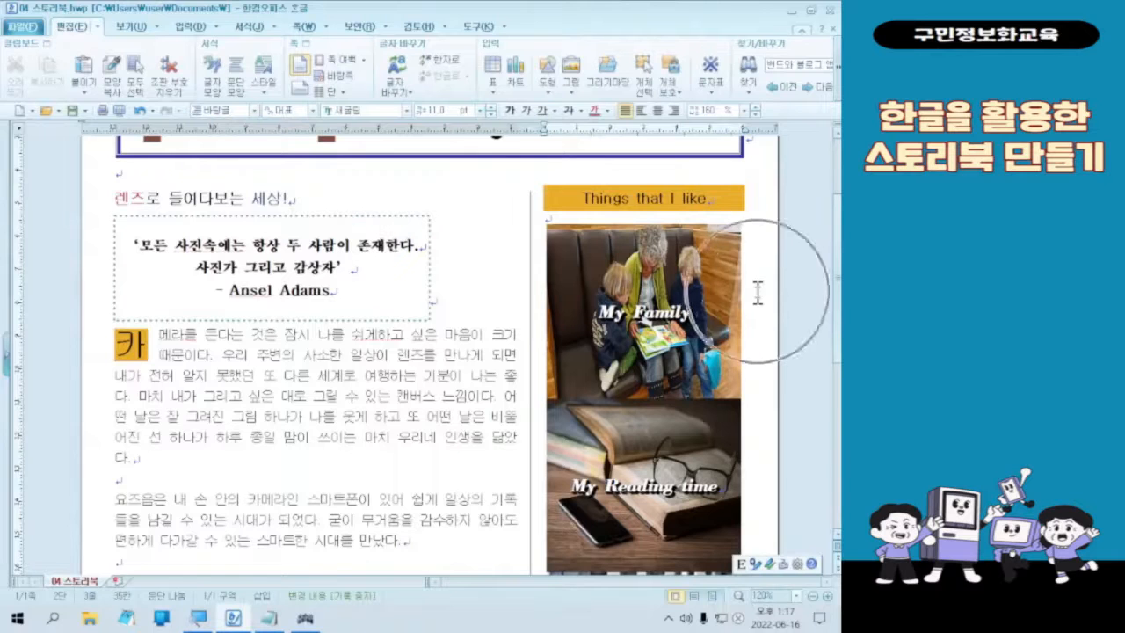
{"action": "left_click", "coordinate": [305, 29]}
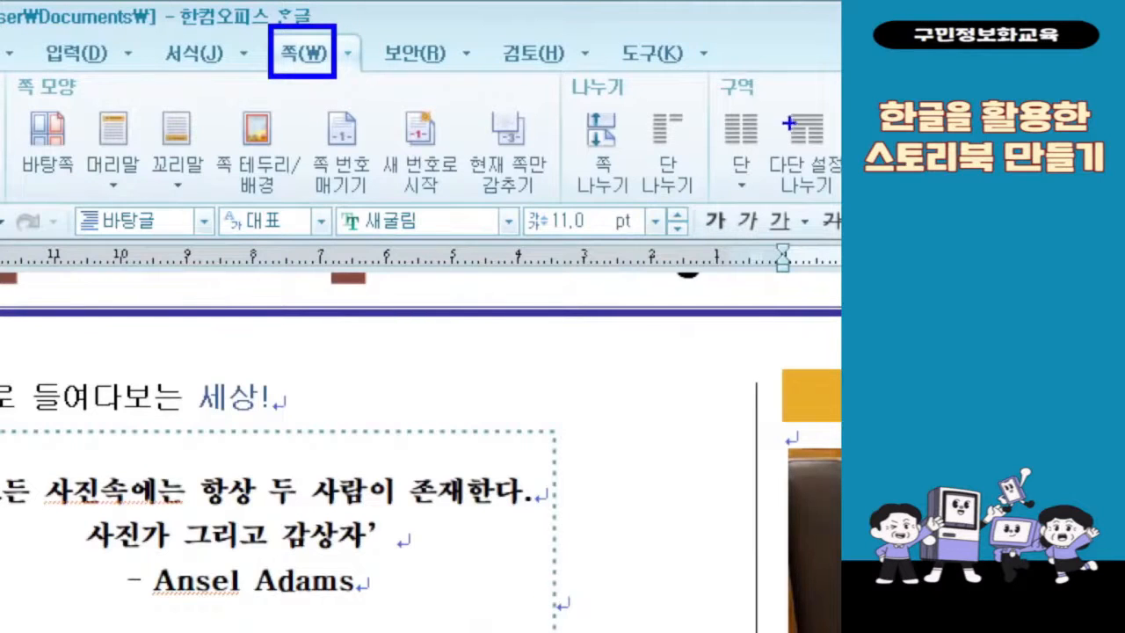
{"action": "left_click_drag", "start_coordinate": [712, 108], "coordinate": [771, 152]}
{"action": "left_click_drag", "start_coordinate": [699, 135], "coordinate": [334, 68]}
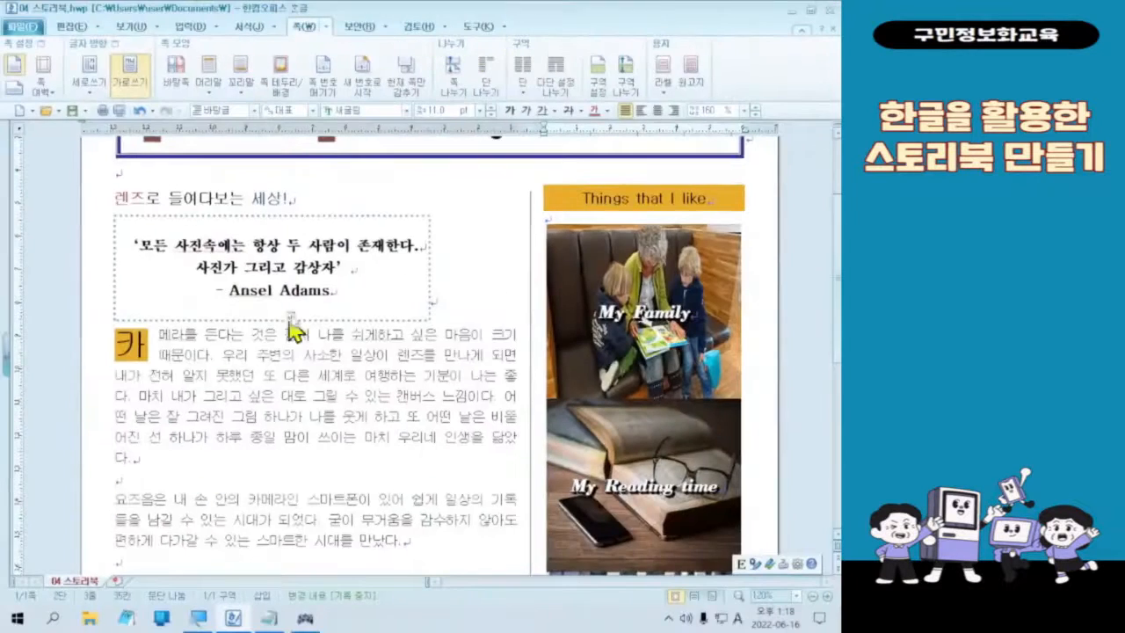
{"action": "key", "text": "alt+d"}
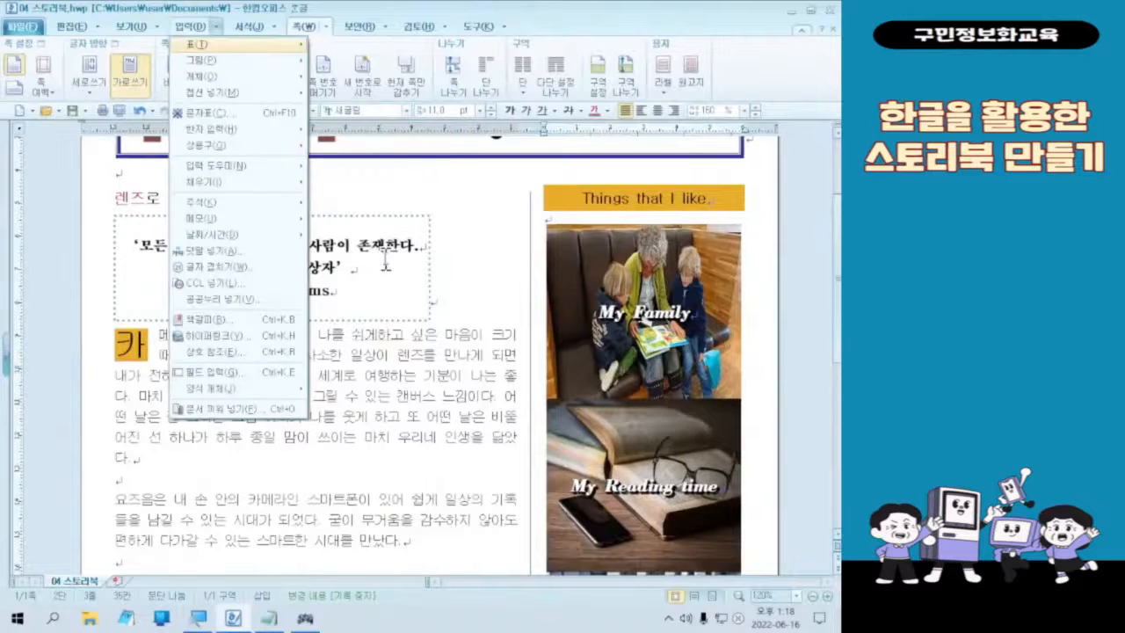
{"action": "left_click", "coordinate": [522, 70]}
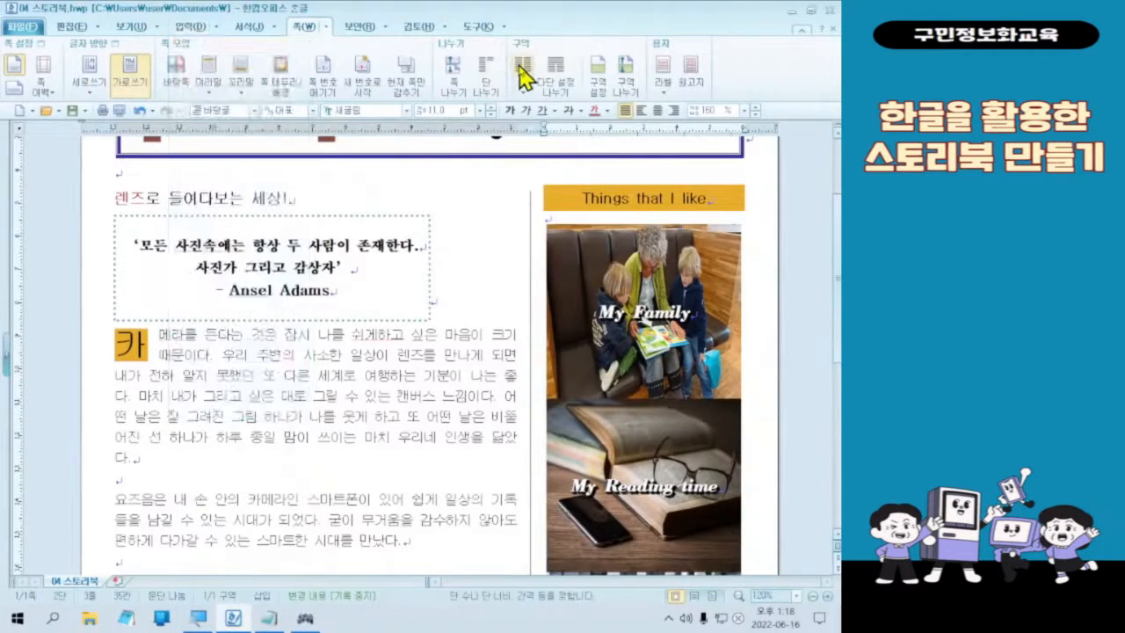
{"action": "left_click", "coordinate": [303, 262]}
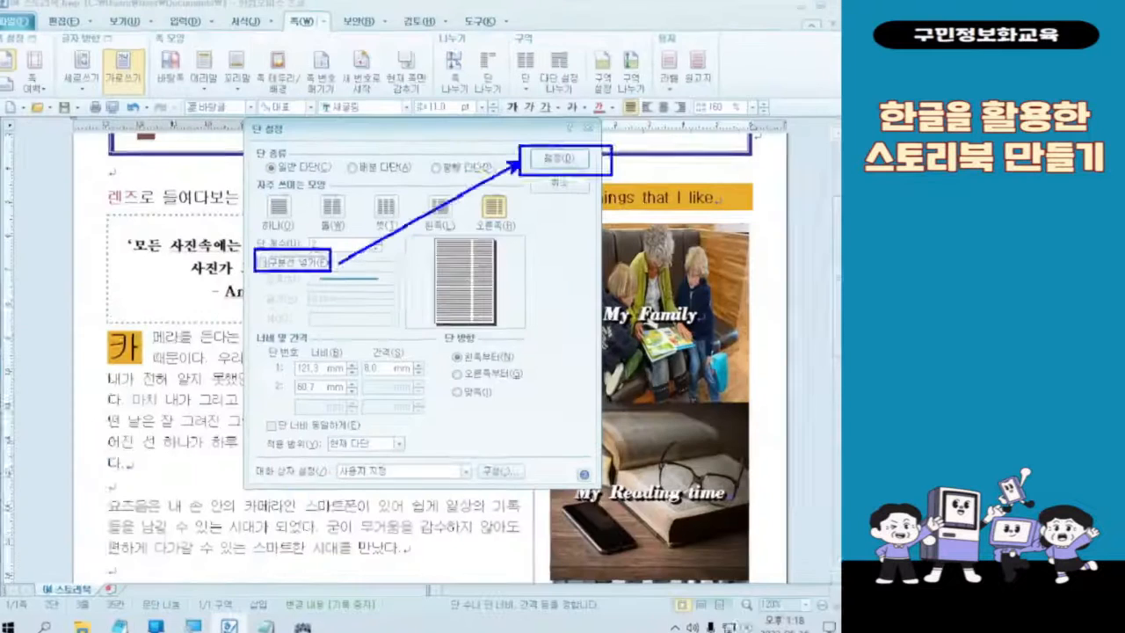
{"action": "left_click", "coordinate": [717, 79]}
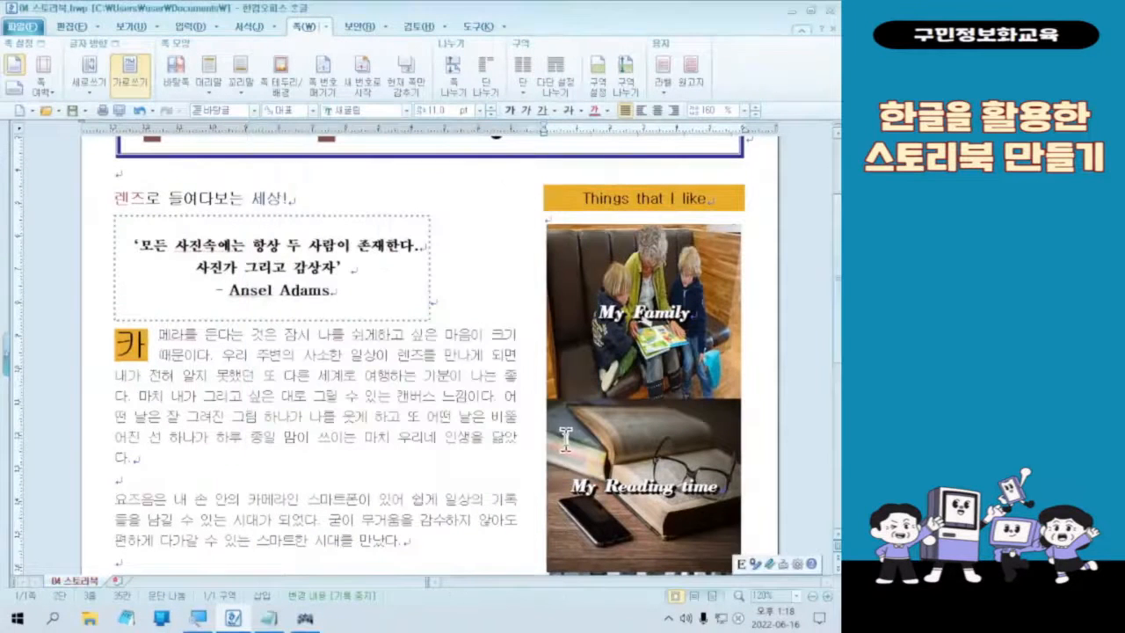
Step: Review the storybook page from the title banner to the last photo, checking the gap between the two columns
{"action": "scroll", "coordinate": [733, 404], "scroll_direction": "down", "scroll_amount": 6}
{"action": "scroll", "coordinate": [746, 422], "scroll_direction": "up", "scroll_amount": 8}
{"action": "scroll", "coordinate": [747, 422], "scroll_direction": "down", "scroll_amount": 4}
{"action": "scroll", "coordinate": [746, 430], "scroll_direction": "down", "scroll_amount": 4}
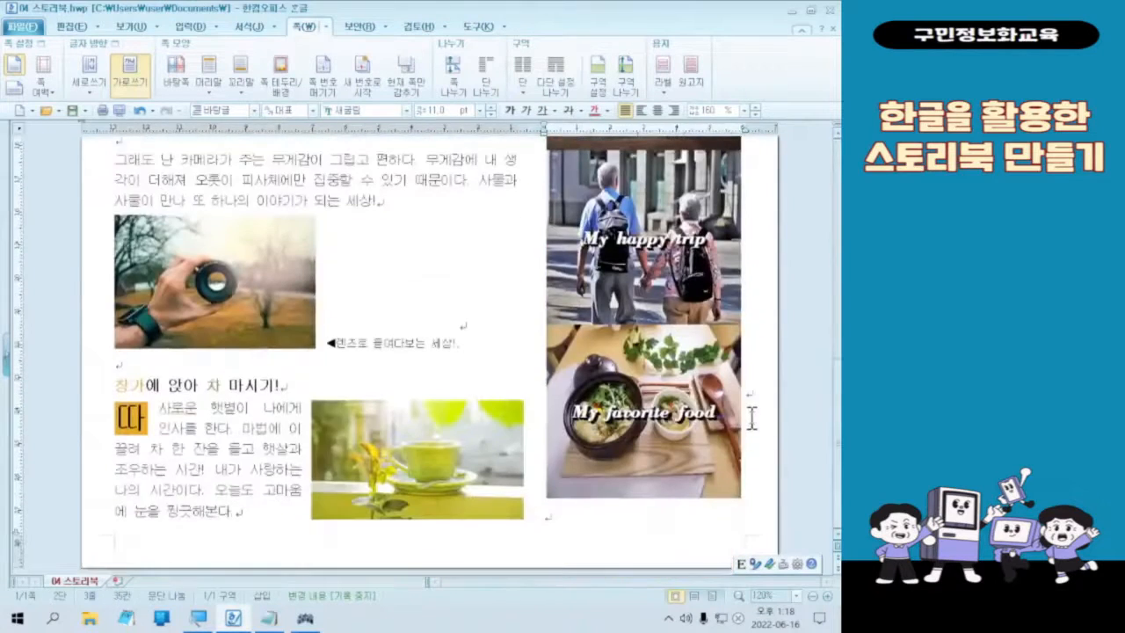
{"action": "scroll", "coordinate": [748, 413], "scroll_direction": "up", "scroll_amount": 5}
{"action": "scroll", "coordinate": [690, 444], "scroll_direction": "up", "scroll_amount": 4}
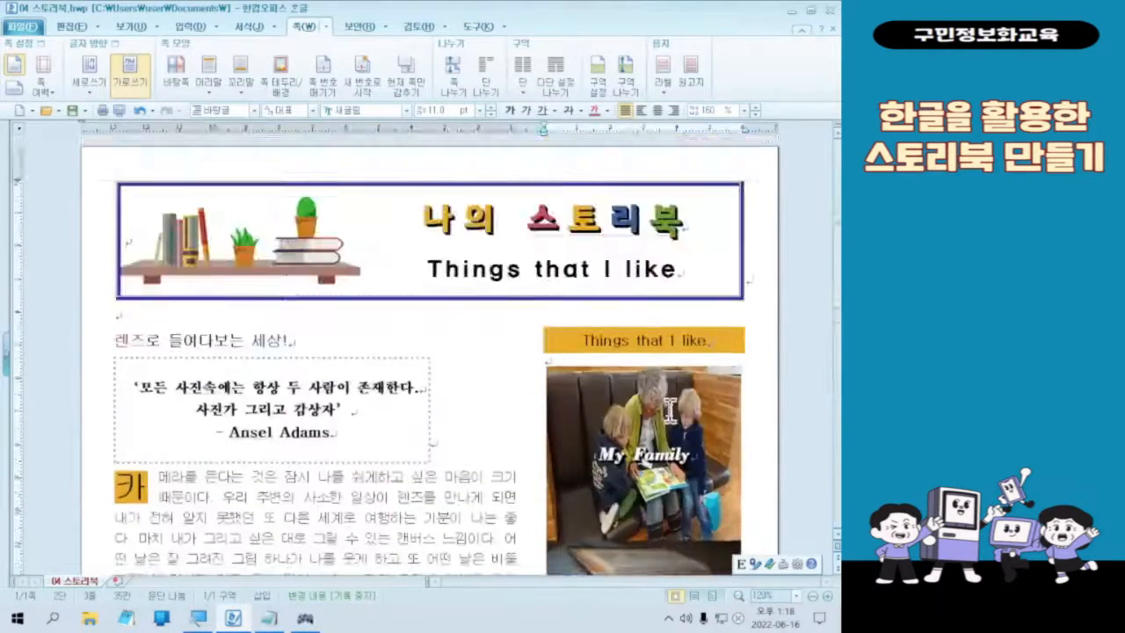
{"action": "scroll", "coordinate": [483, 489], "scroll_direction": "down", "scroll_amount": 10}
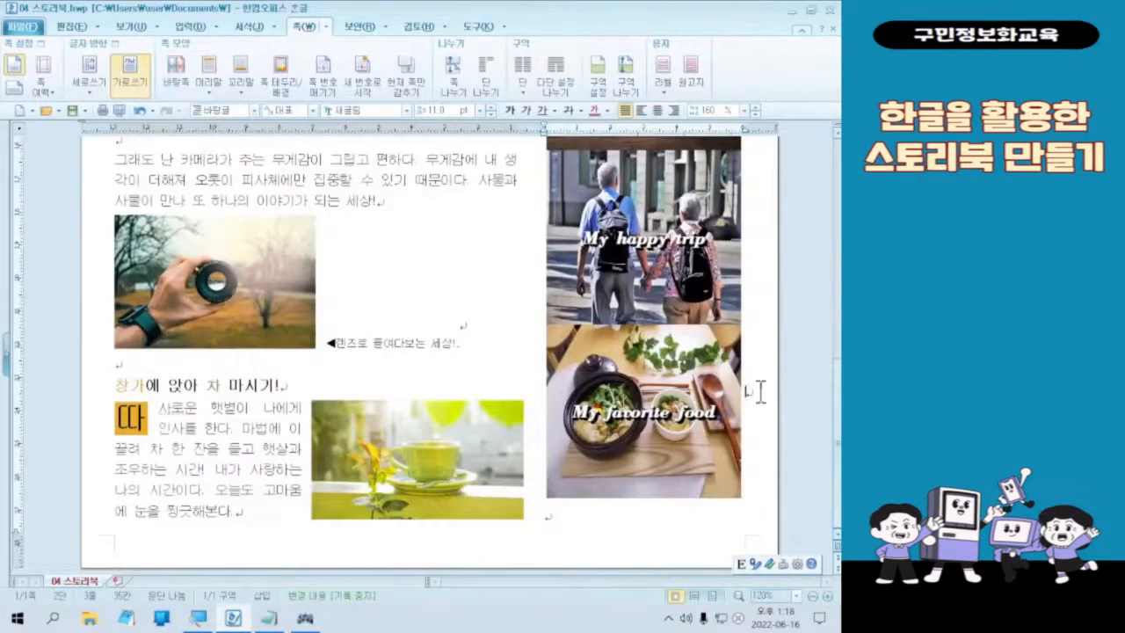
{"action": "scroll", "coordinate": [628, 461], "scroll_direction": "up", "scroll_amount": 10}
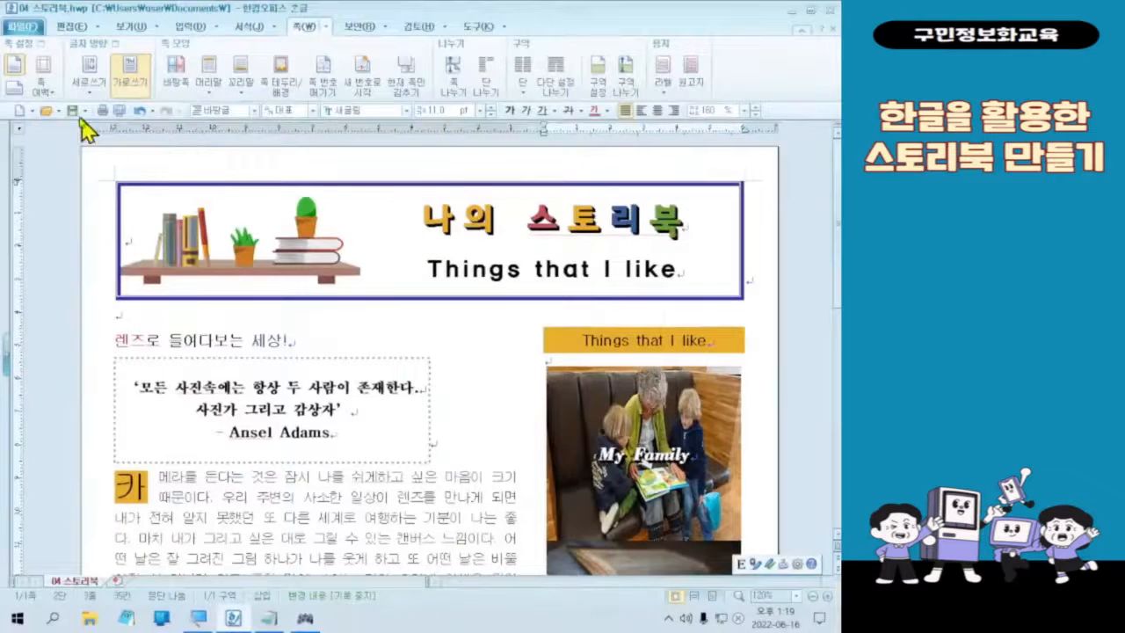
Step: Save the storybook document and view the lower part of the page
{"action": "left_click", "coordinate": [144, 221]}
{"action": "scroll", "coordinate": [690, 386], "scroll_direction": "down", "scroll_amount": 5}
{"action": "scroll", "coordinate": [686, 380], "scroll_direction": "down", "scroll_amount": 5}
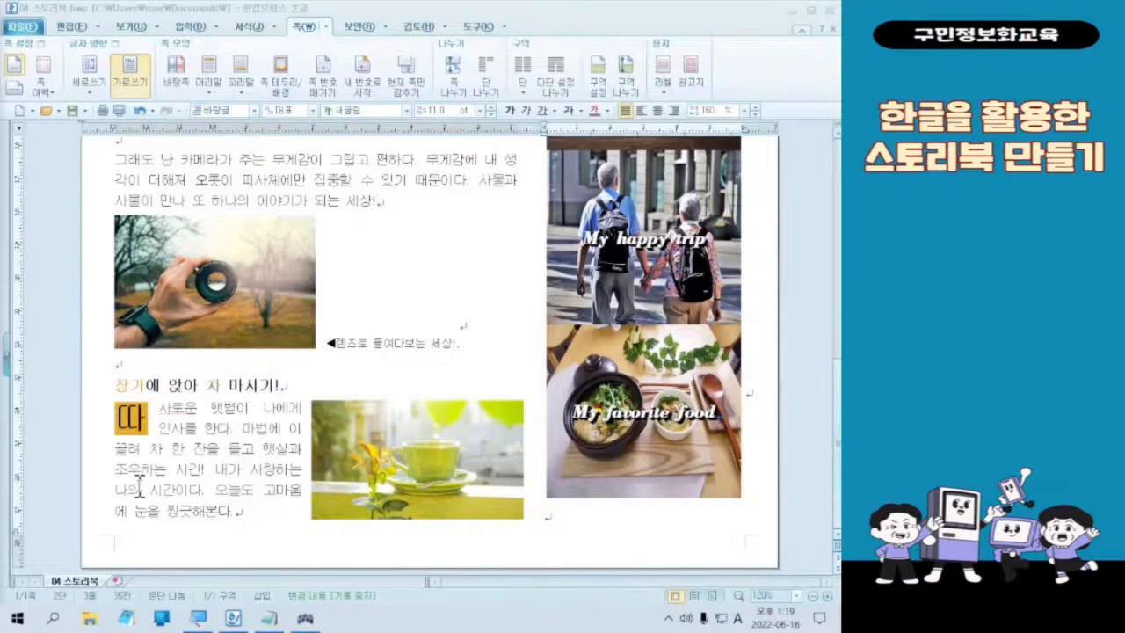
{"action": "key", "text": "Hangul"}
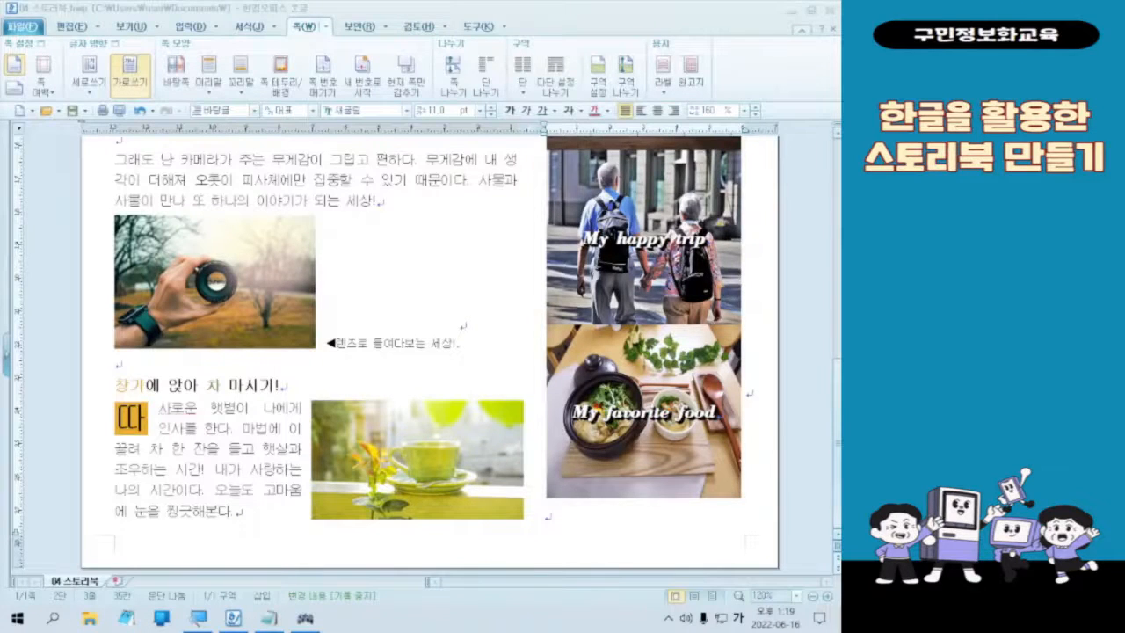
Step: Minimize the finished poem sheet in the image viewer and create a new blank Hangul document
{"action": "key", "text": "Hangul"}
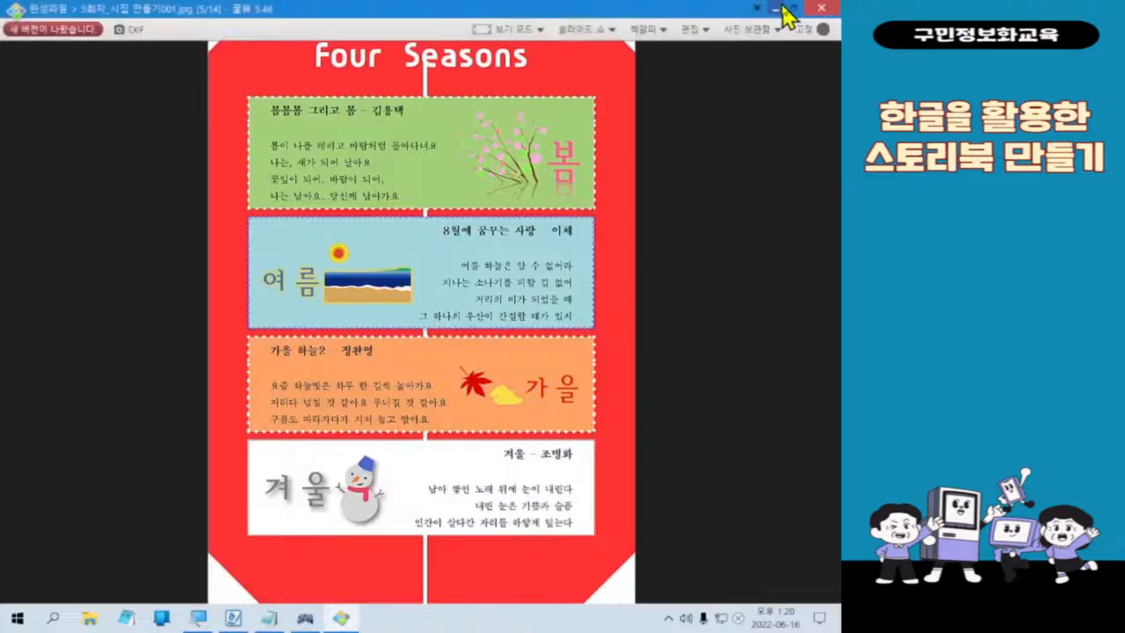
{"action": "left_click", "coordinate": [777, 8]}
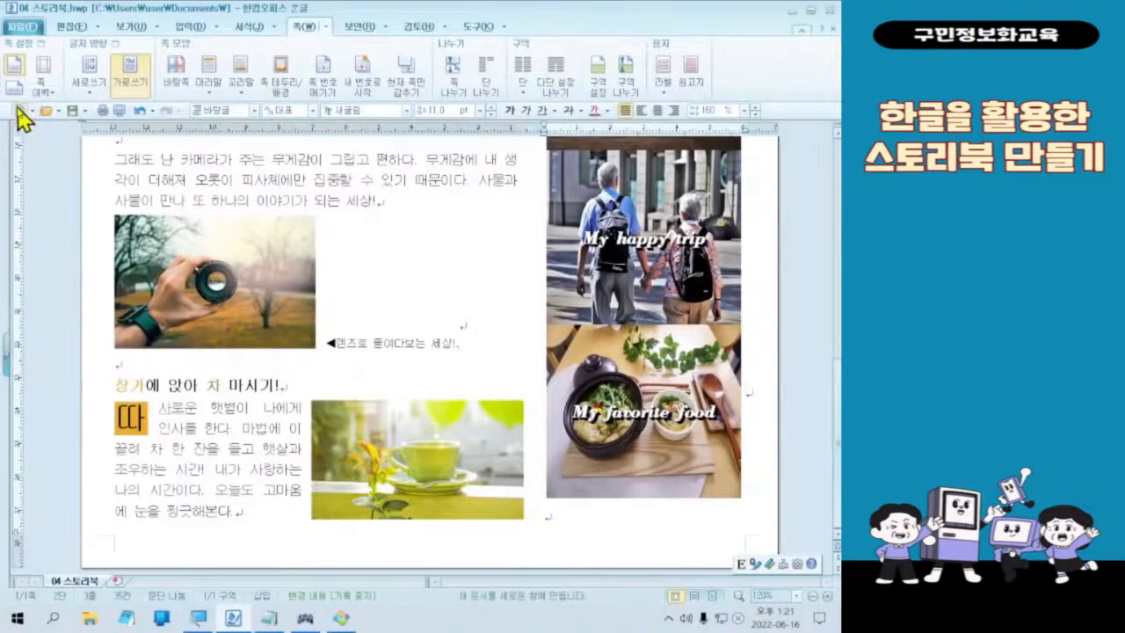
{"action": "left_click", "coordinate": [19, 111]}
{"action": "key", "text": "F7"}
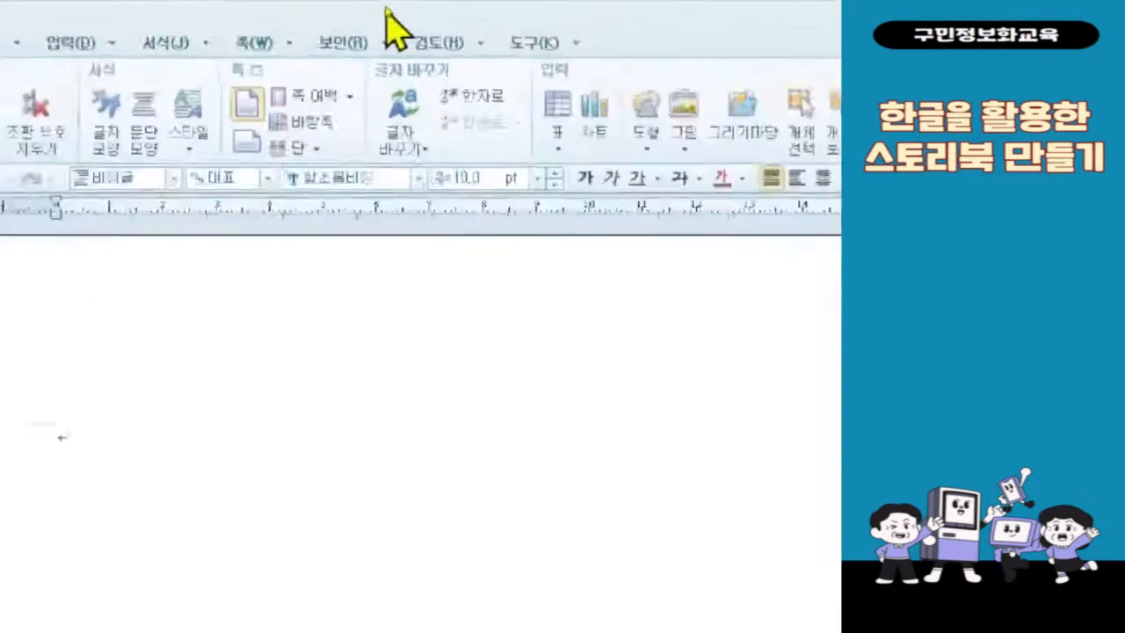
{"action": "left_click", "coordinate": [274, 46]}
{"action": "mouse_move", "coordinate": [334, 52]}
{"action": "mouse_move", "coordinate": [244, 40]}
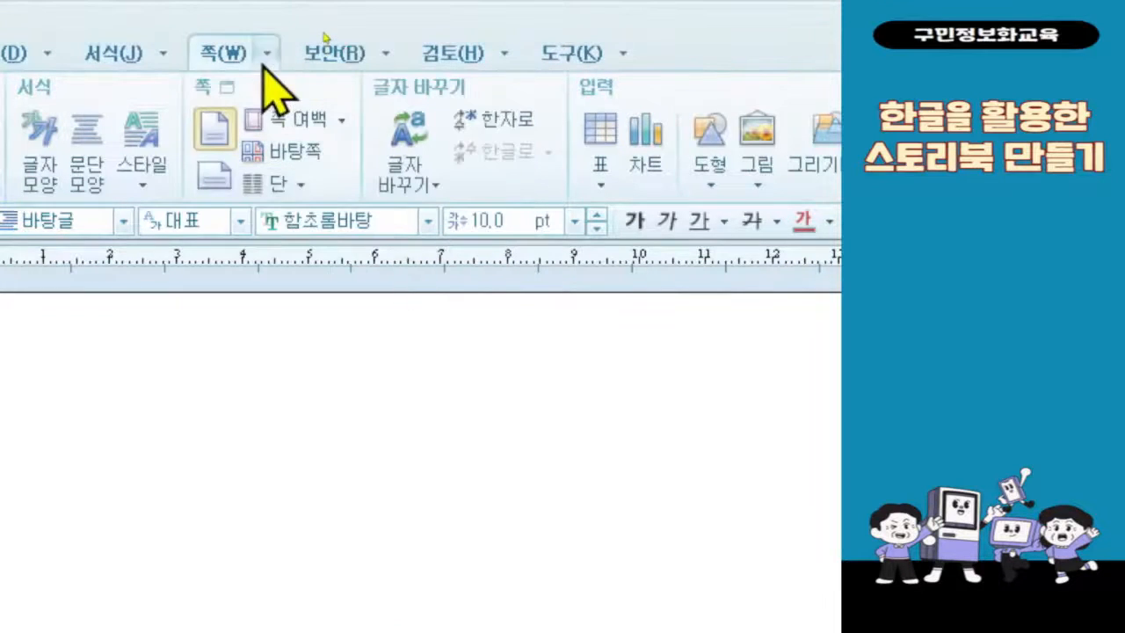
{"action": "left_click", "coordinate": [268, 55]}
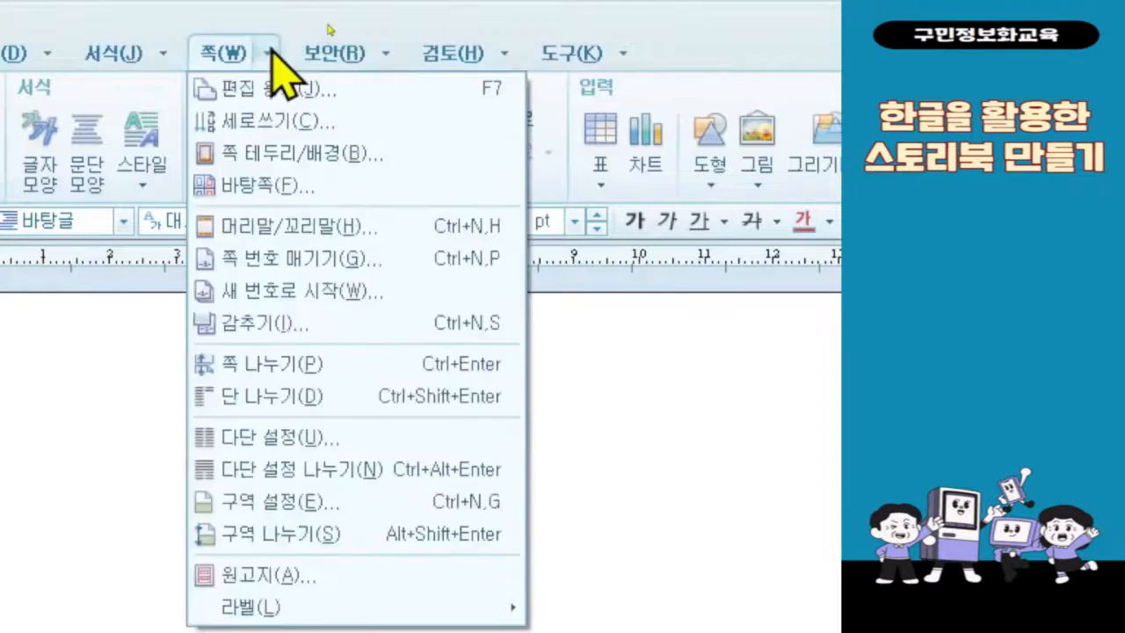
{"action": "mouse_move", "coordinate": [361, 55]}
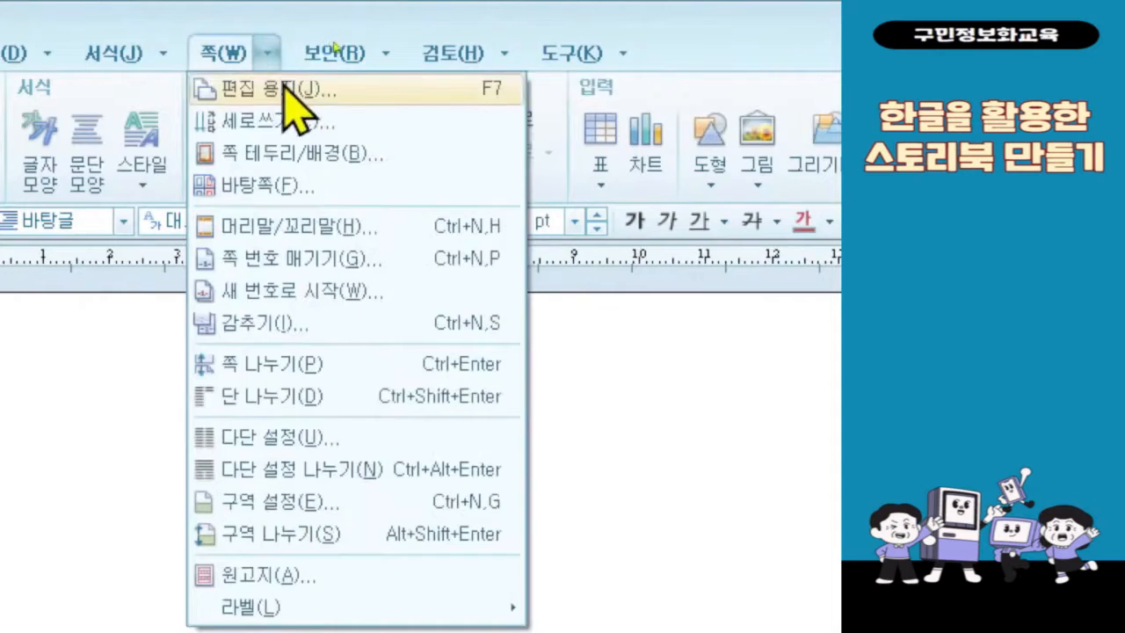
{"action": "left_click", "coordinate": [339, 527]}
Step: In the page setup (편집 용지), set the top (위쪽) and bottom (아래쪽) margins to 15 mm
{"action": "key", "text": "F7"}
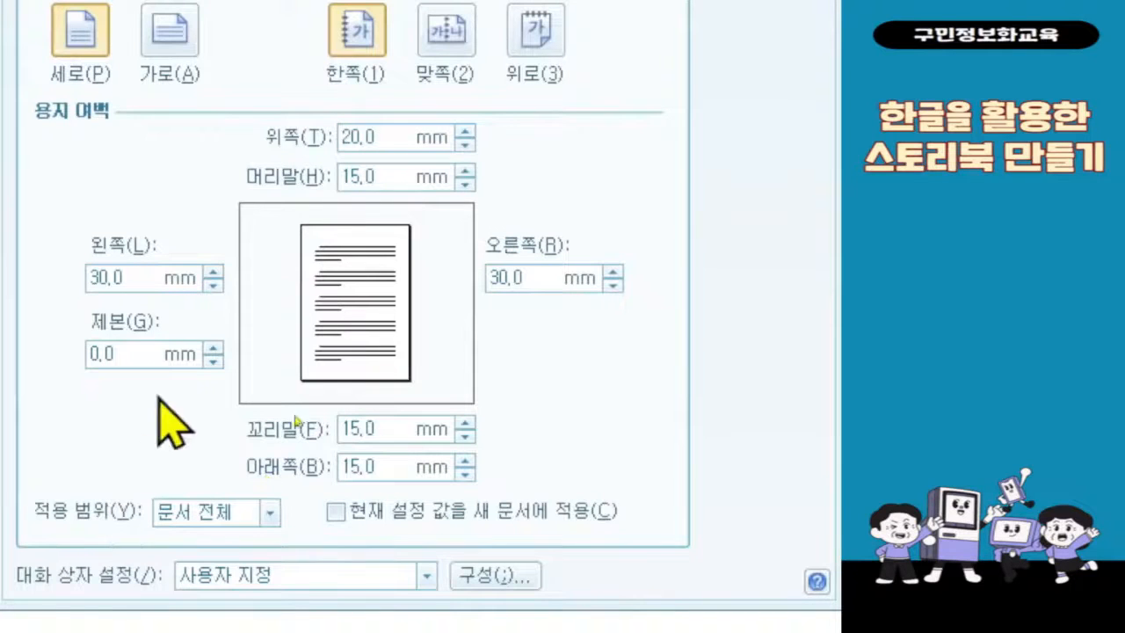
{"action": "left_click", "coordinate": [394, 145]}
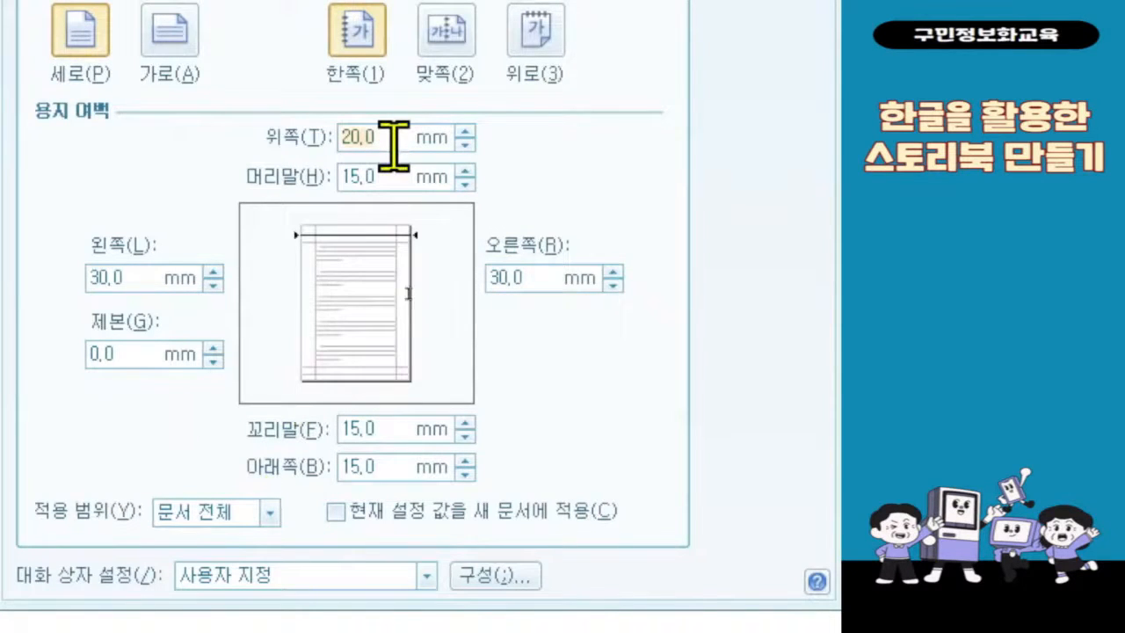
{"action": "type", "text": "15"}
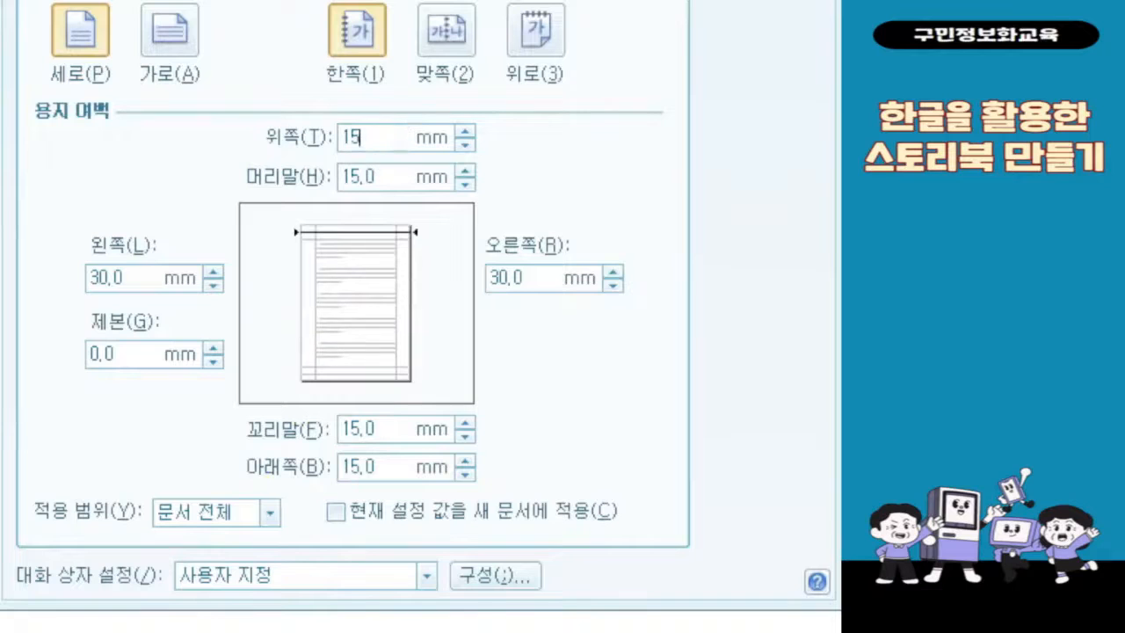
{"action": "key", "text": "Tab"}
{"action": "type", "text": "15"}
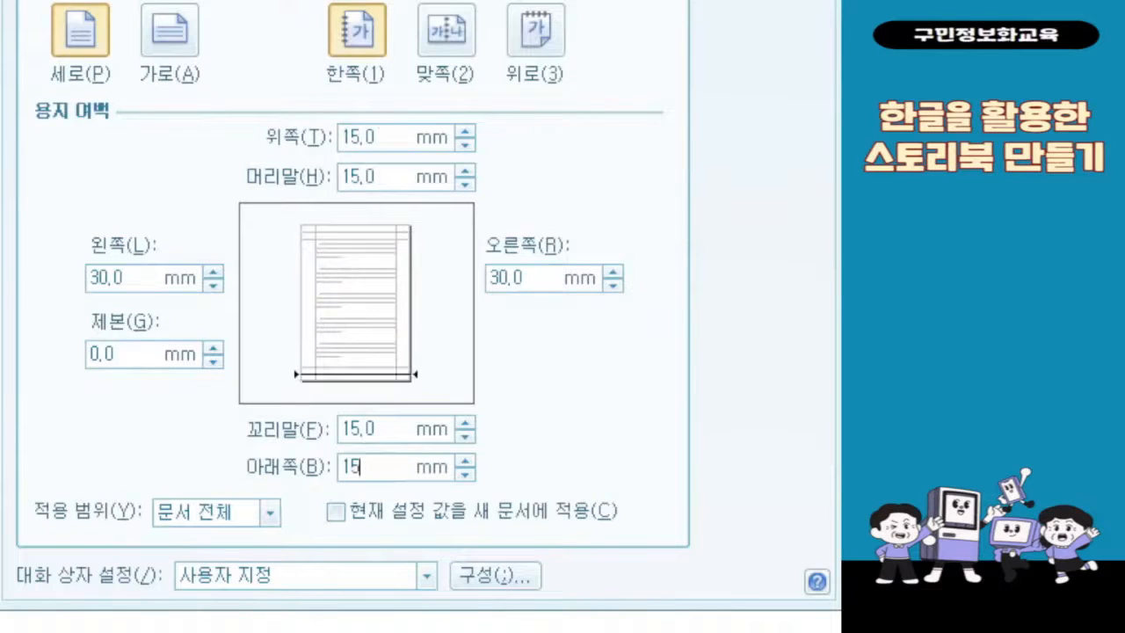
Step: Set the left and right margins to 20 mm and the header and footer margins to 0 mm, and apply the page setup
{"action": "key", "text": "Tab"}
{"action": "type", "text": "20"}
{"action": "key", "text": "Tab"}
{"action": "type", "text": "20"}
{"action": "key", "text": "Tab"}
{"action": "type", "text": "0"}
{"action": "key", "text": "Tab"}
{"action": "type", "text": "0"}
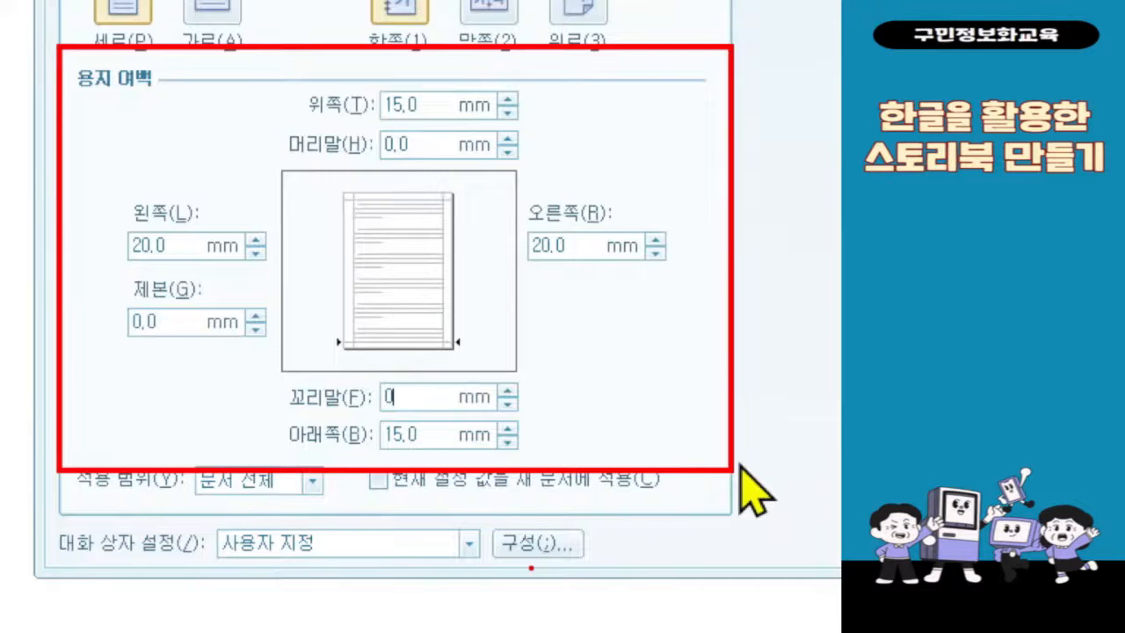
{"action": "type", "text": ".0"}
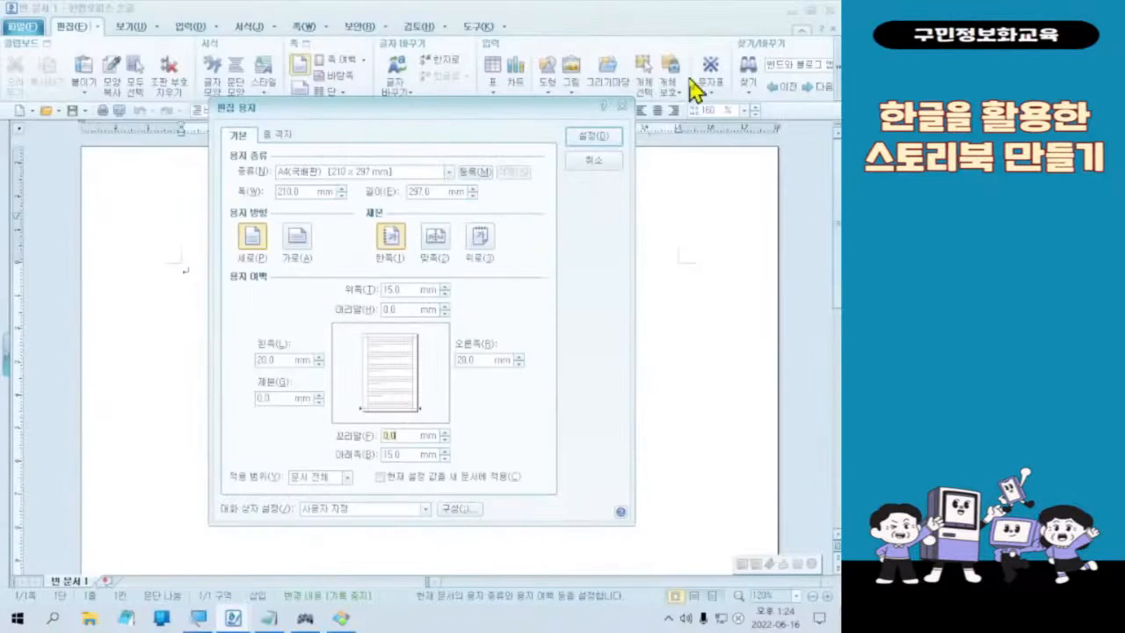
{"action": "left_click", "coordinate": [594, 137]}
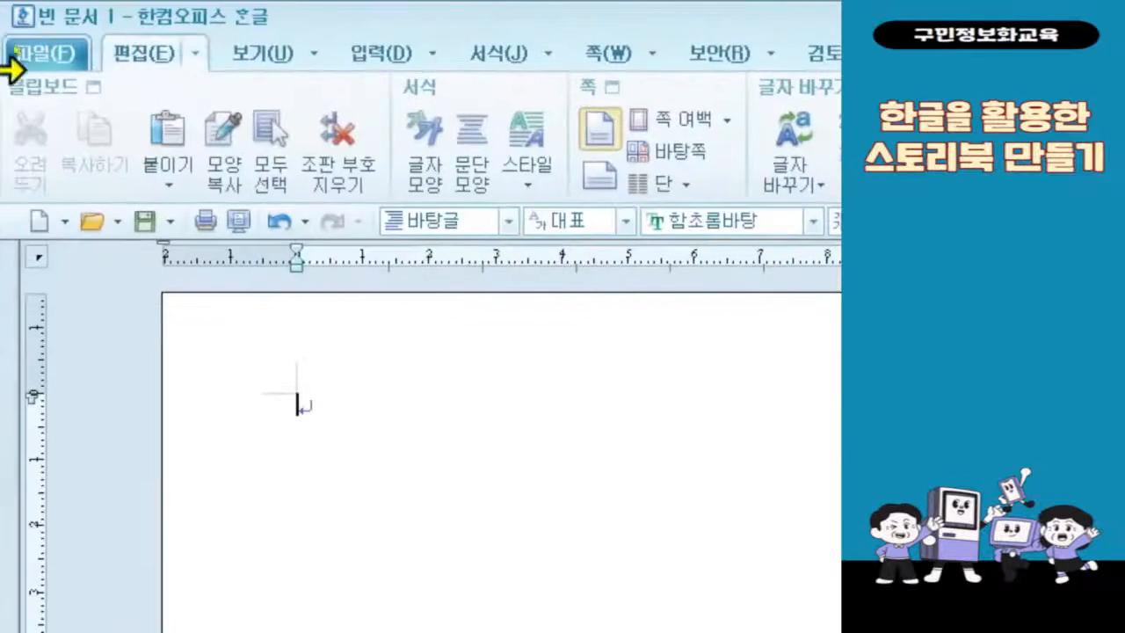
Step: Set the text font to HY견명조 and the font size to 13 pt in the blank document
{"action": "left_click", "coordinate": [130, 28]}
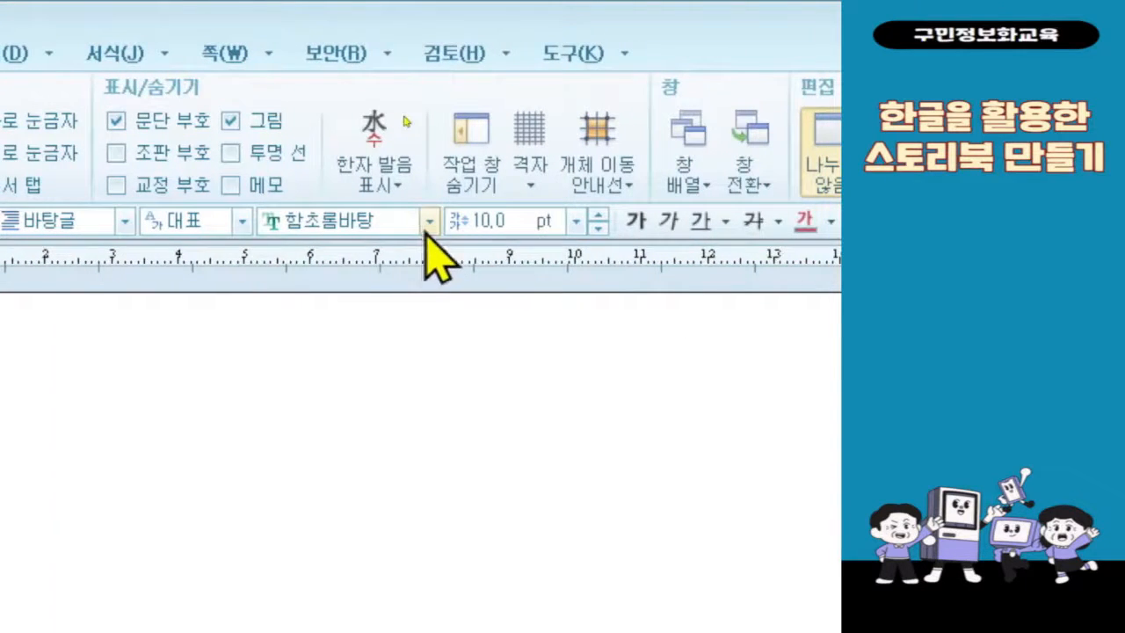
{"action": "left_click", "coordinate": [429, 220]}
{"action": "scroll", "coordinate": [430, 264], "scroll_direction": "down", "scroll_amount": 5}
{"action": "scroll", "coordinate": [387, 448], "scroll_direction": "down", "scroll_amount": 10}
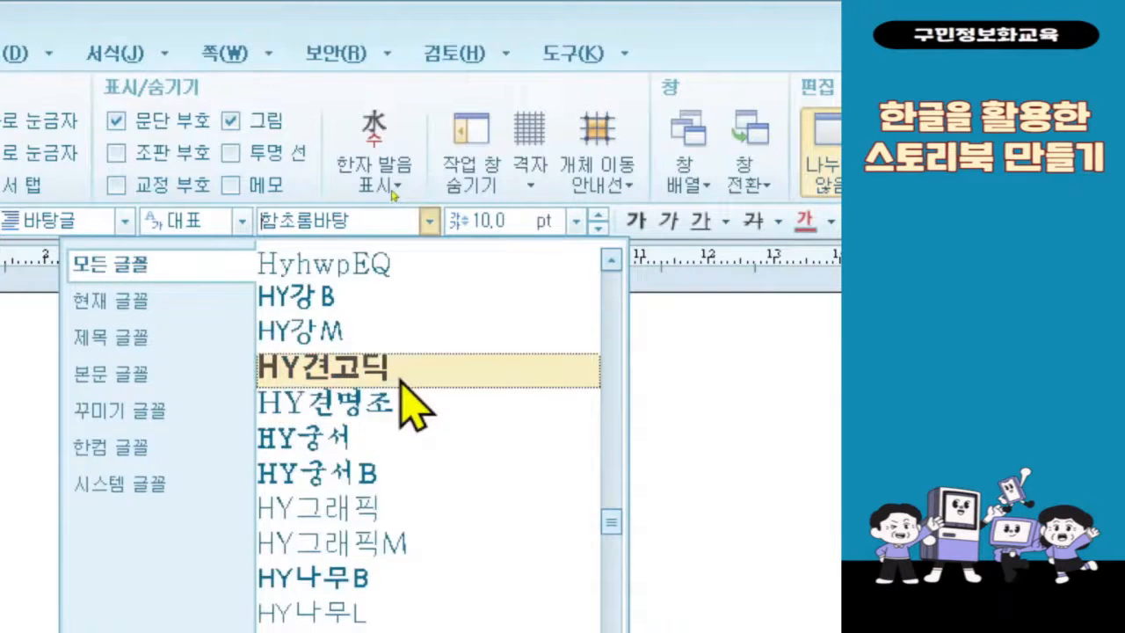
{"action": "left_click", "coordinate": [395, 402]}
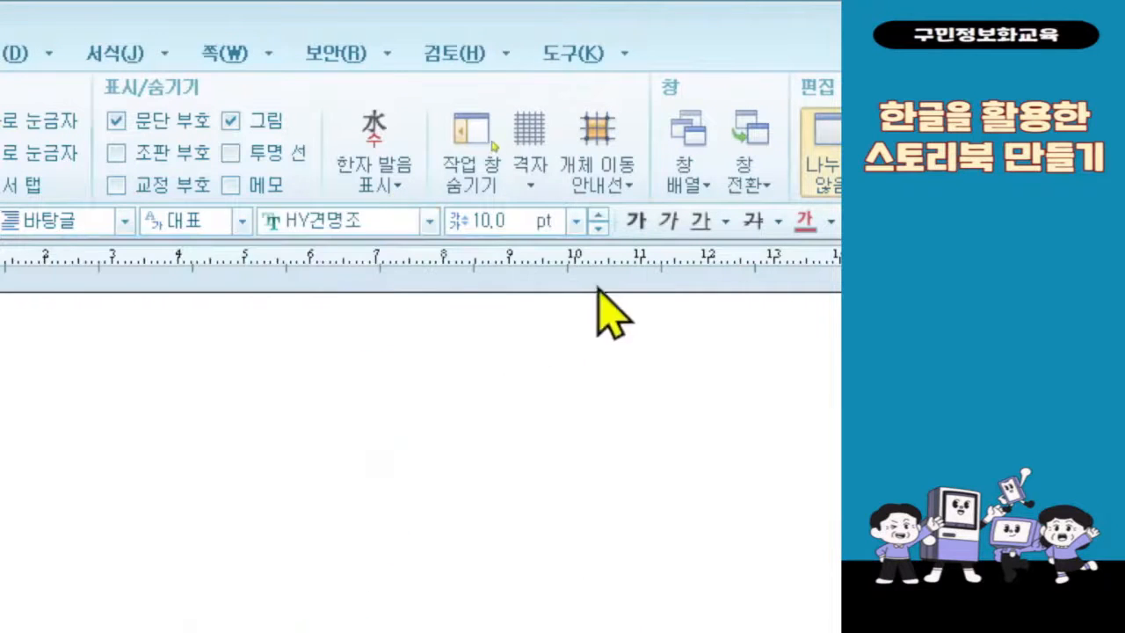
{"action": "left_click", "coordinate": [576, 222]}
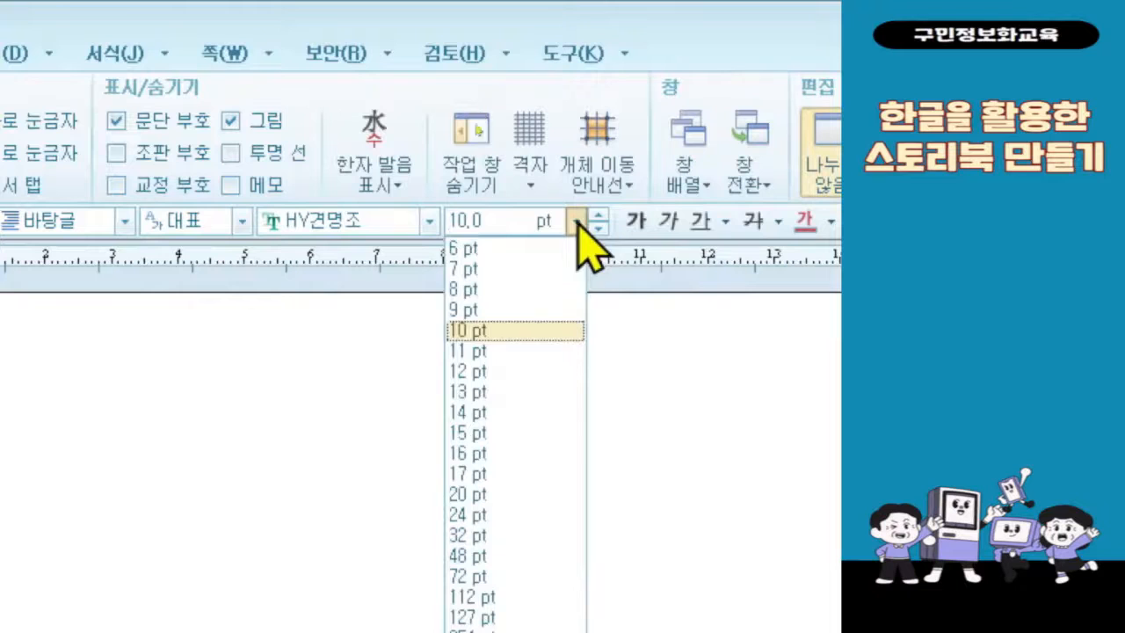
{"action": "left_click", "coordinate": [553, 433]}
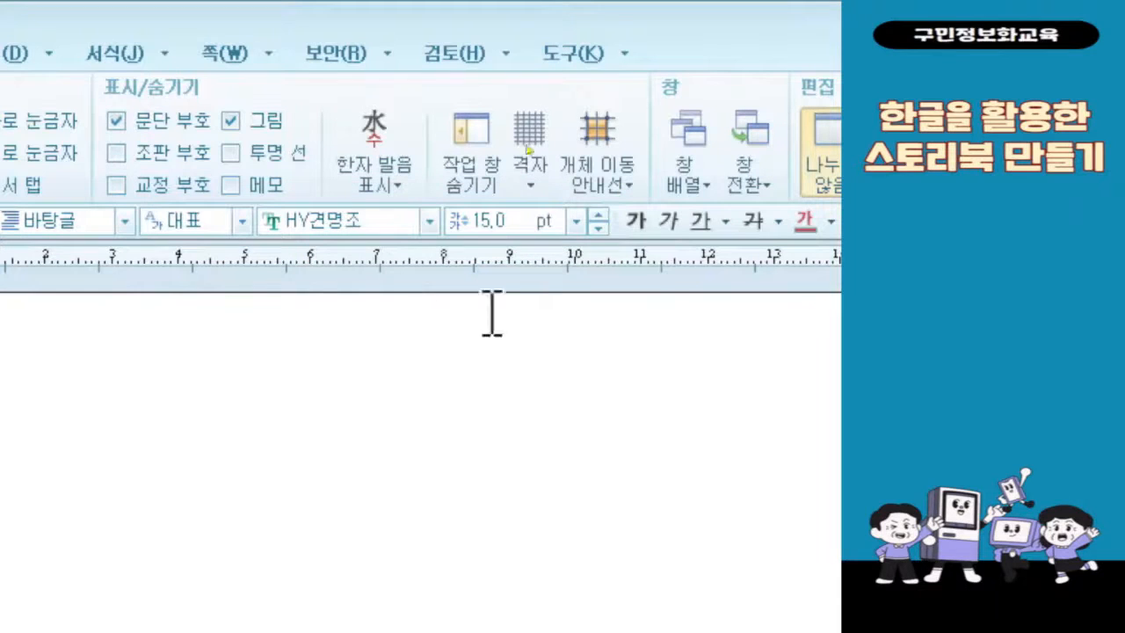
{"action": "left_click", "coordinate": [577, 222]}
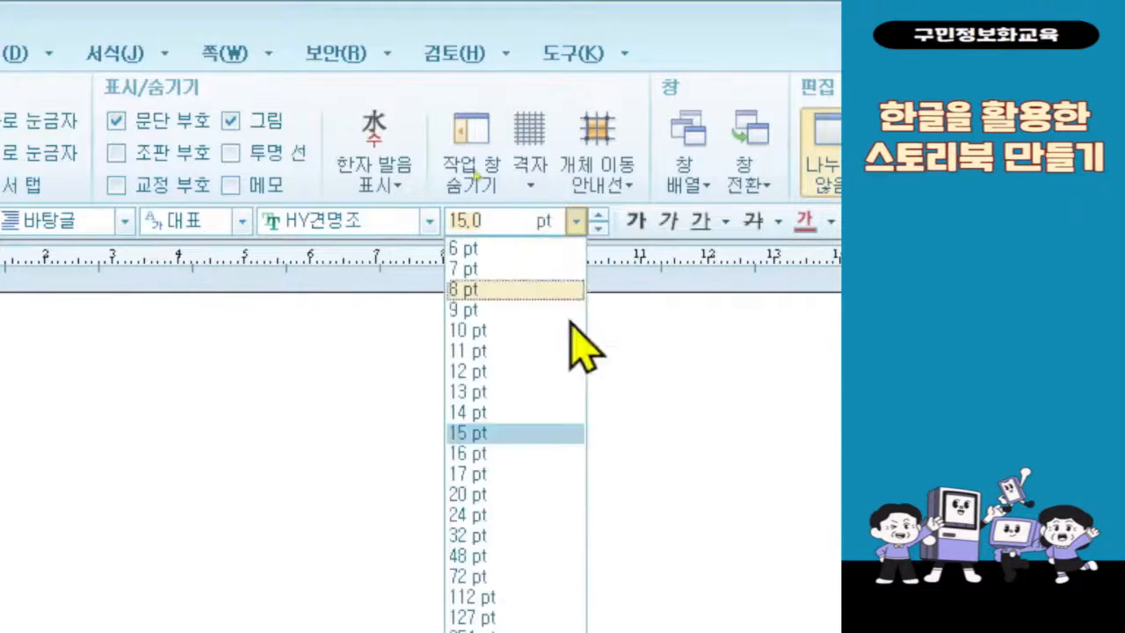
{"action": "left_click", "coordinate": [551, 393]}
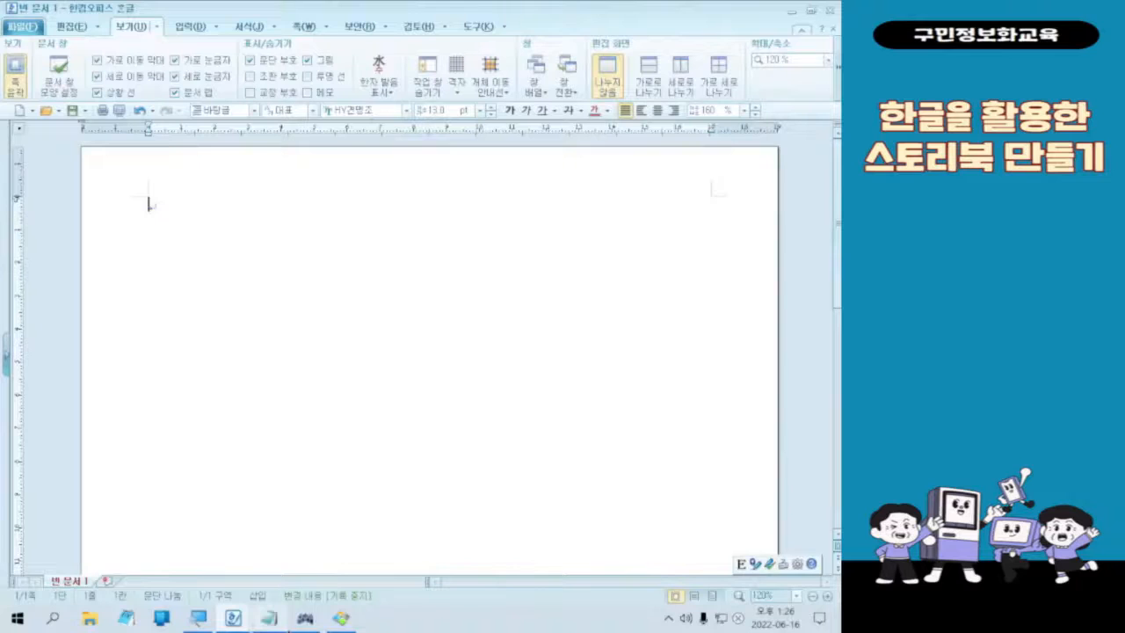
Step: Insert five line breaks at the start of the blank document
{"action": "left_click", "coordinate": [305, 618]}
{"action": "key", "text": "Return"}
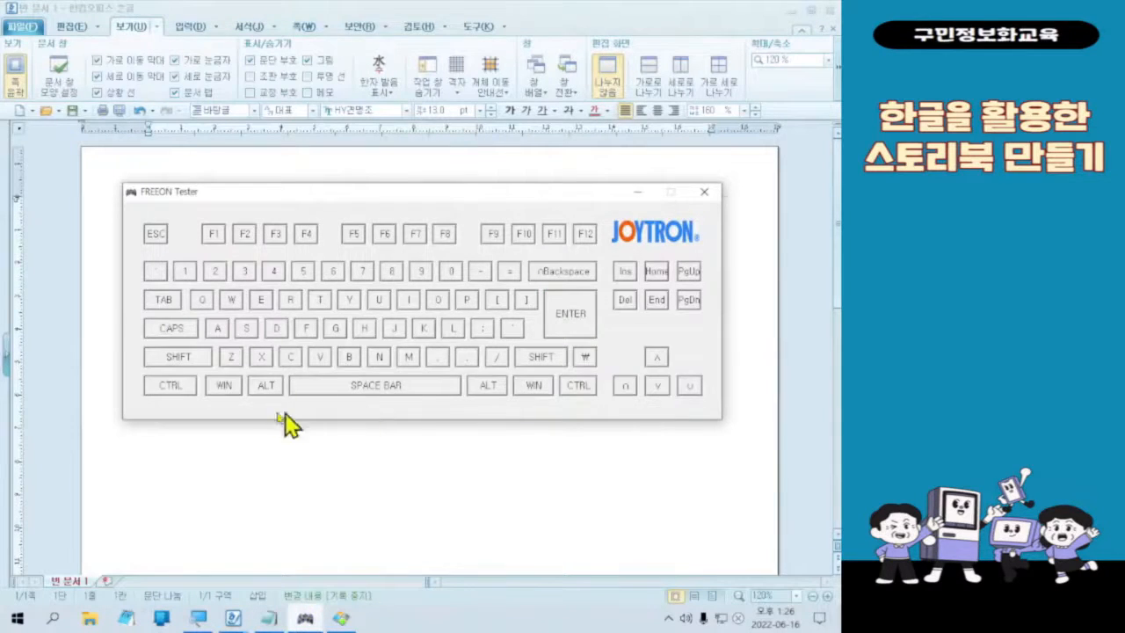
{"action": "left_click", "coordinate": [444, 12]}
{"action": "key", "text": "Return"}
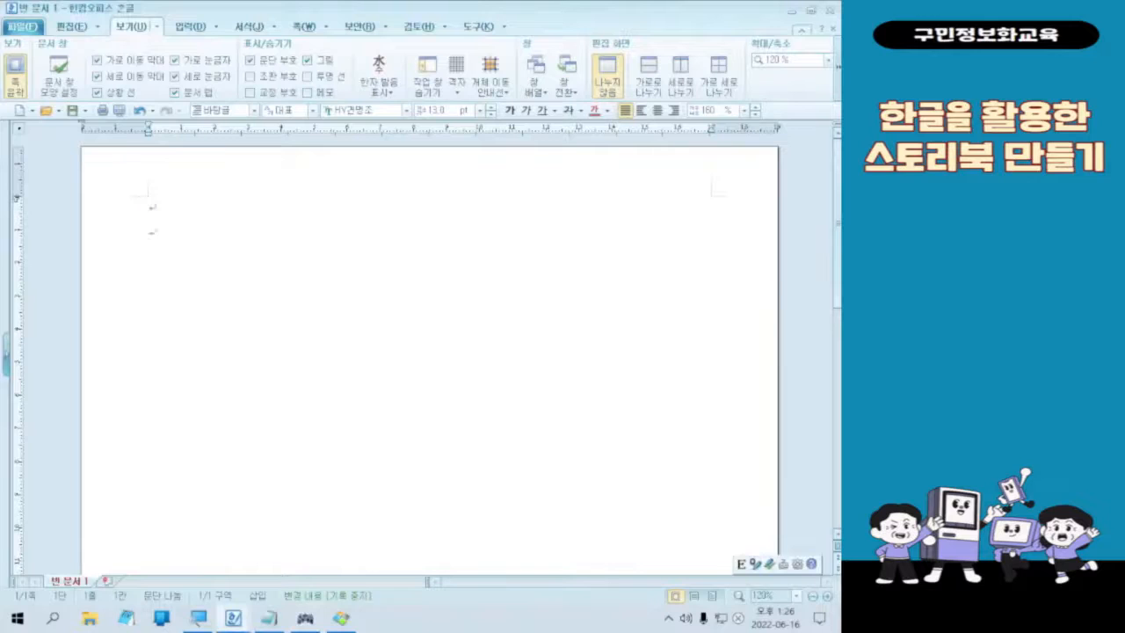
{"action": "key", "text": "Return"}
{"action": "key", "text": "Return"}
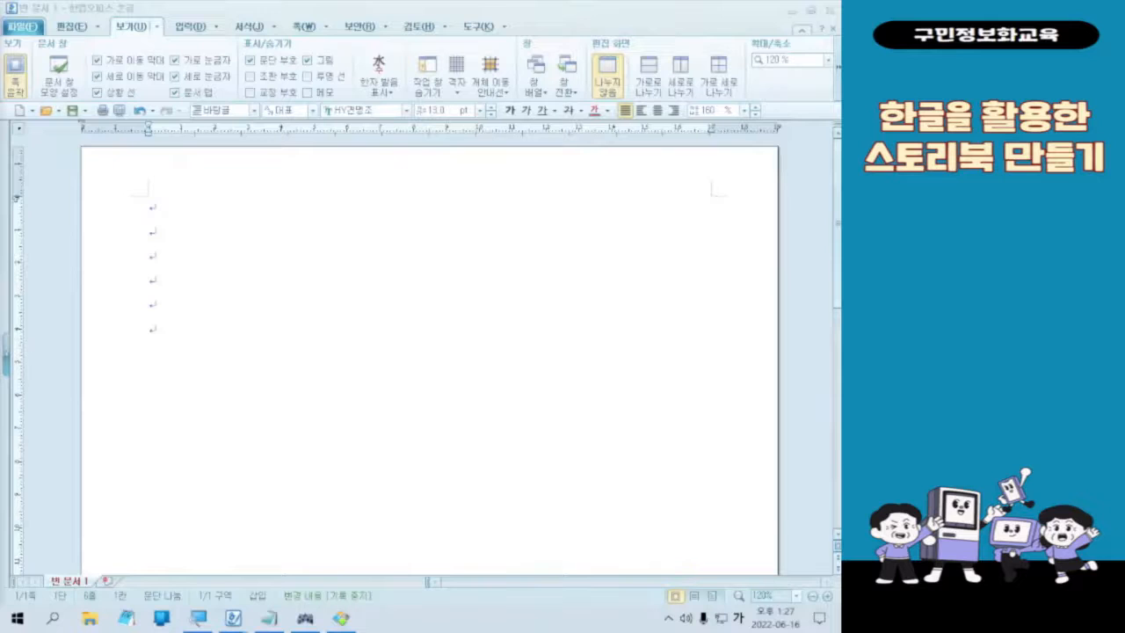
Step: Switch to the image viewer and examine the spring and summer poem boxes on the finished Four Seasons sheet
{"action": "left_click", "coordinate": [356, 620]}
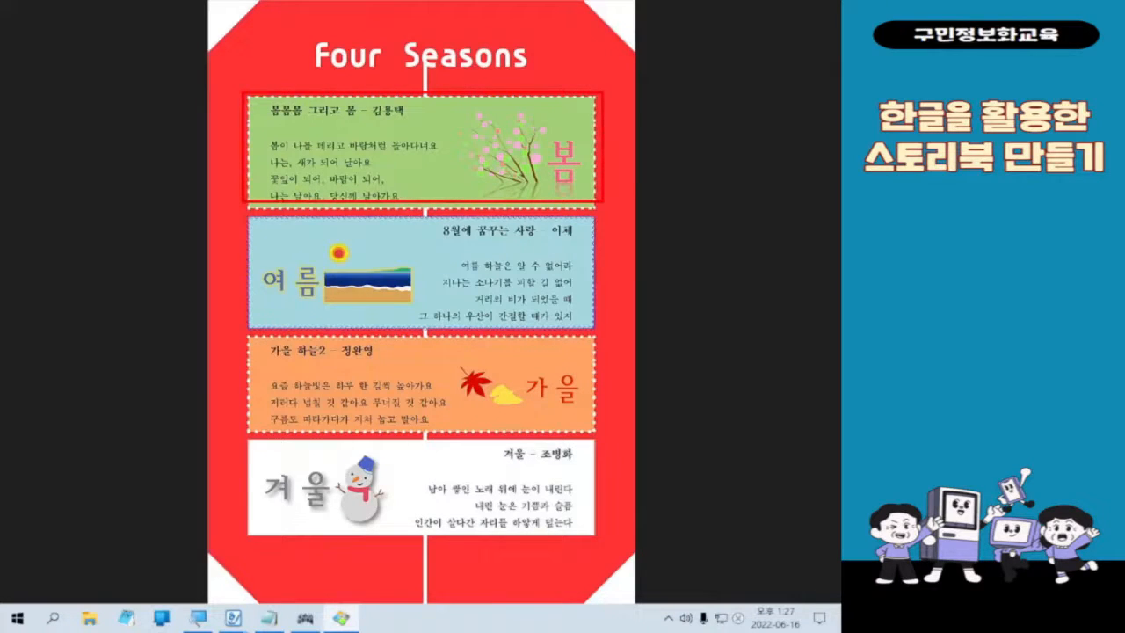
{"action": "left_click_drag", "start_coordinate": [248, 91], "coordinate": [599, 204]}
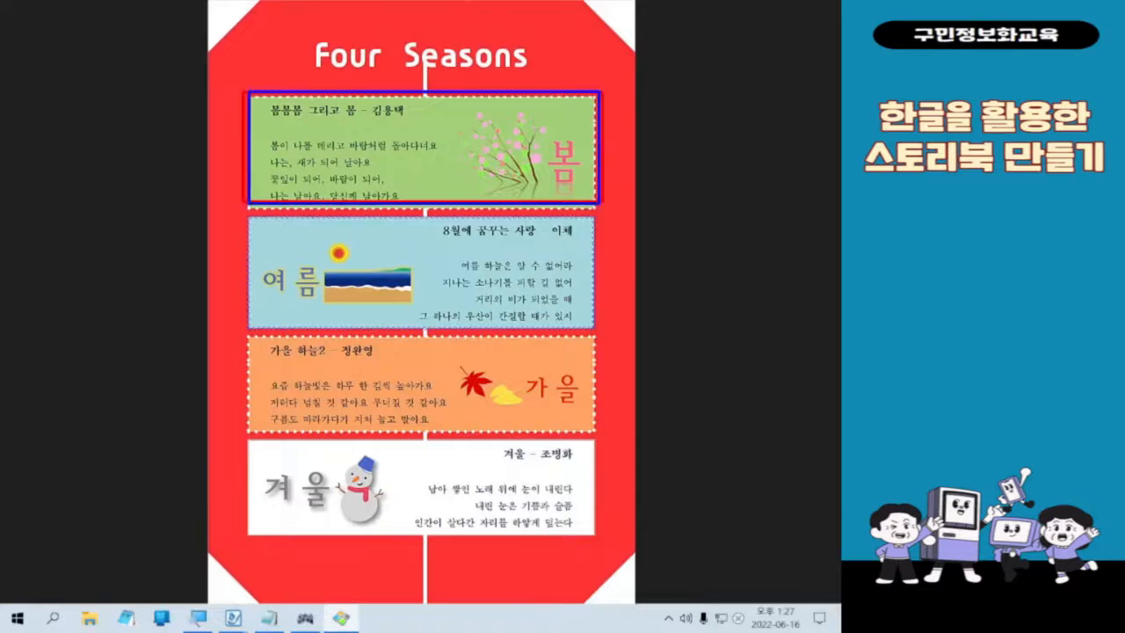
{"action": "left_click_drag", "start_coordinate": [255, 218], "coordinate": [598, 327]}
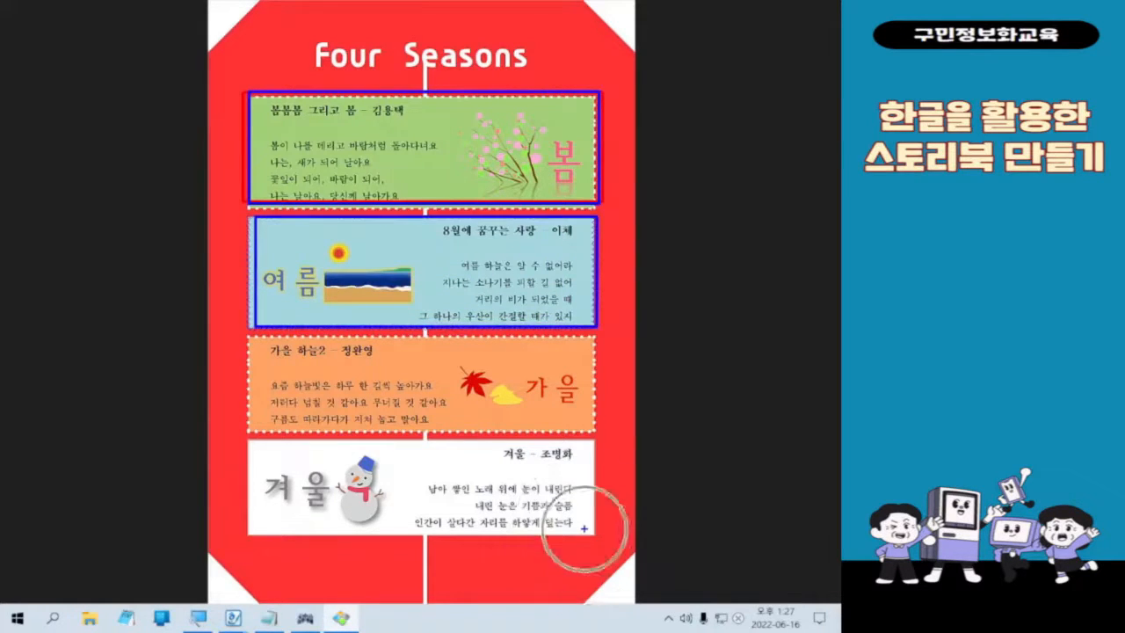
{"action": "left_click", "coordinate": [527, 350]}
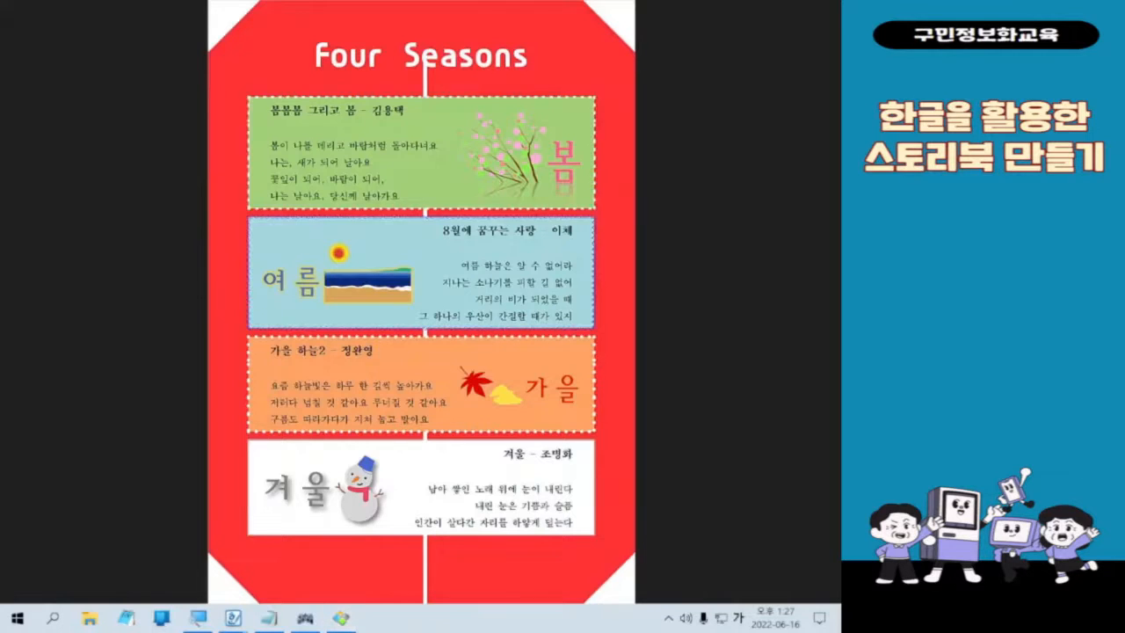
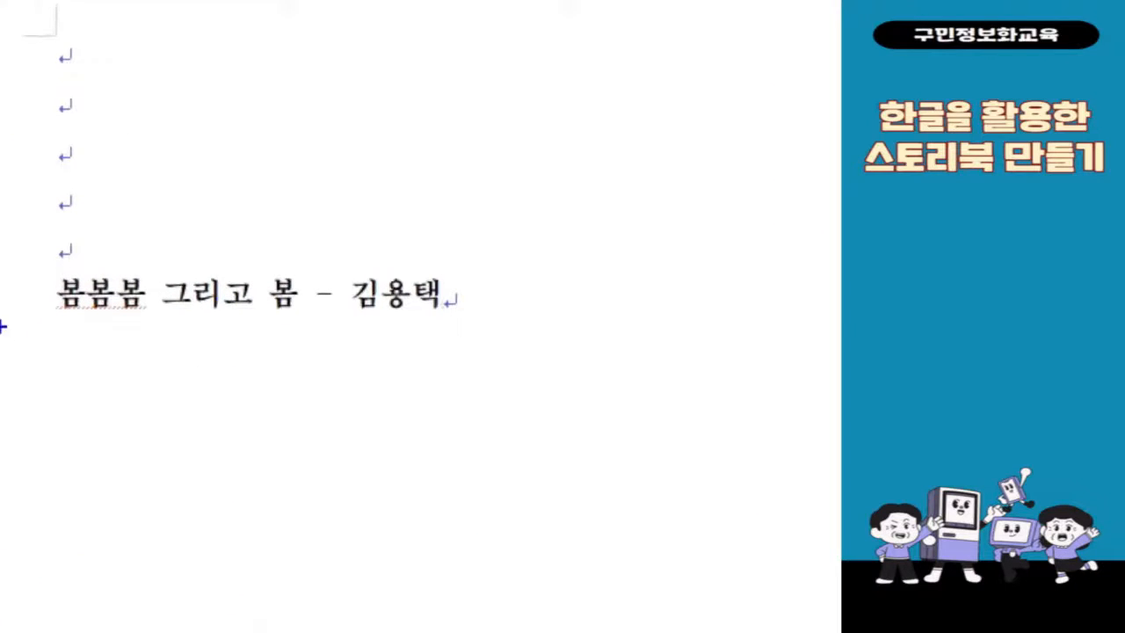
{"action": "left_click_drag", "start_coordinate": [38, 264], "coordinate": [488, 358]}
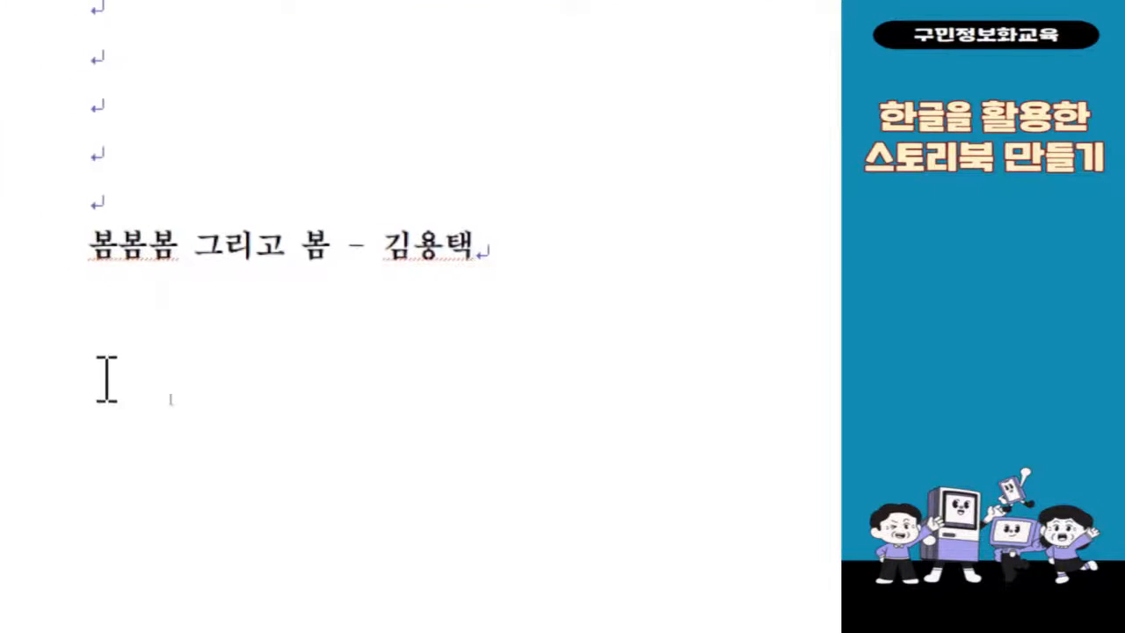
{"action": "key", "text": "Return"}
{"action": "key", "text": "Return"}
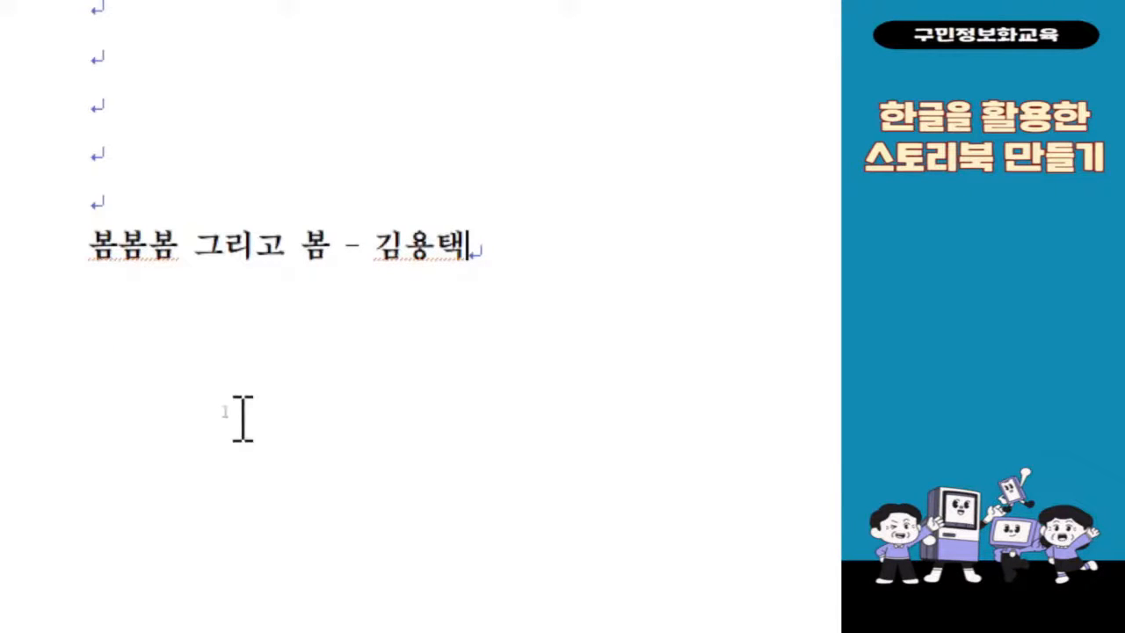
{"action": "left_click", "coordinate": [242, 415]}
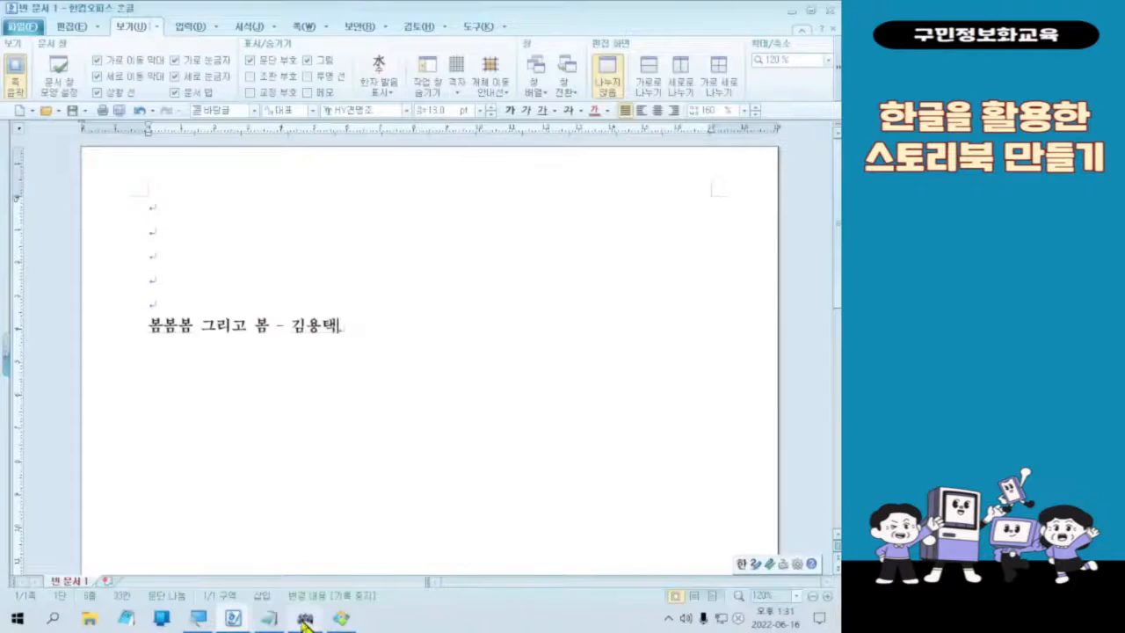
Step: Switch to the FREEON Tester keyboard window, try out the forced line break combination, and return to the Hangul document
{"action": "left_click", "coordinate": [304, 619]}
{"action": "key", "text": "ctrl"}
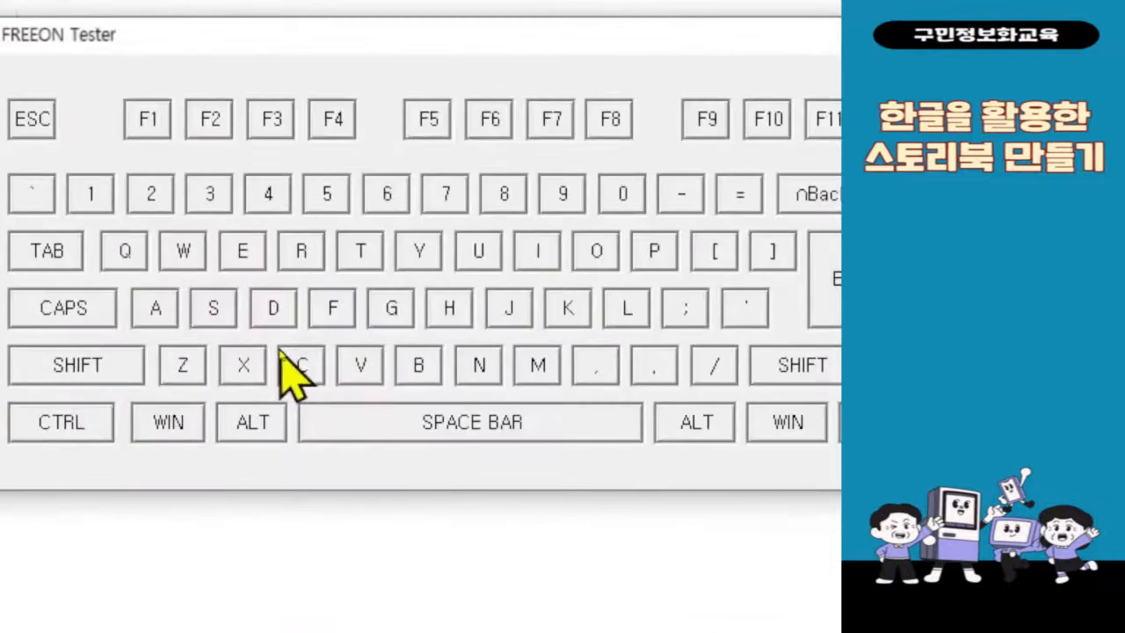
{"action": "key", "text": "shift"}
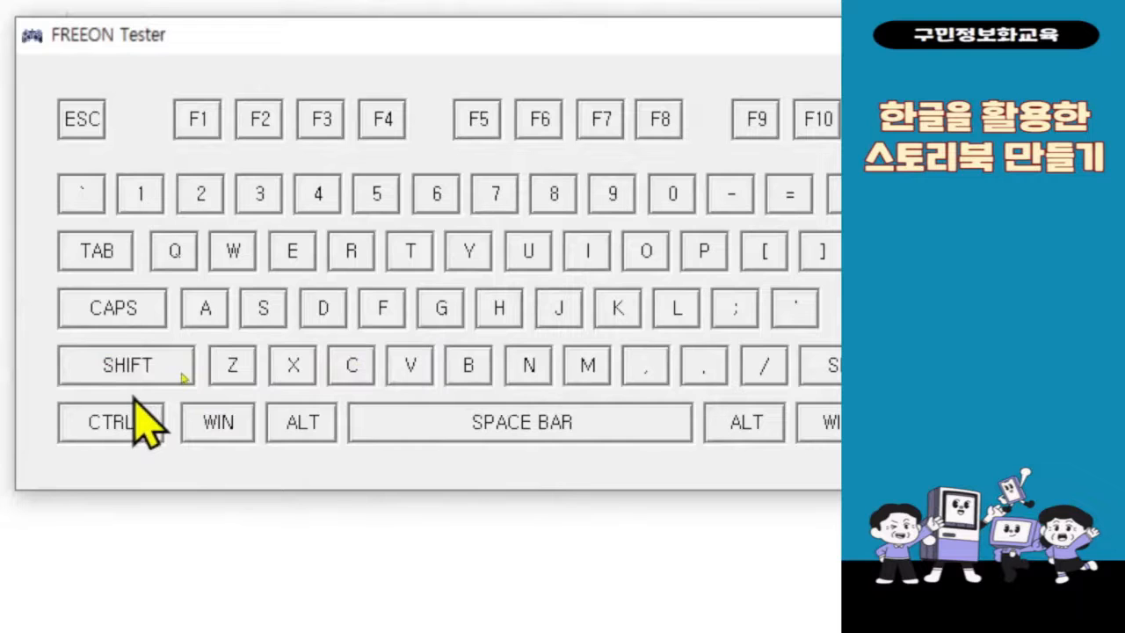
{"action": "key", "text": "shift"}
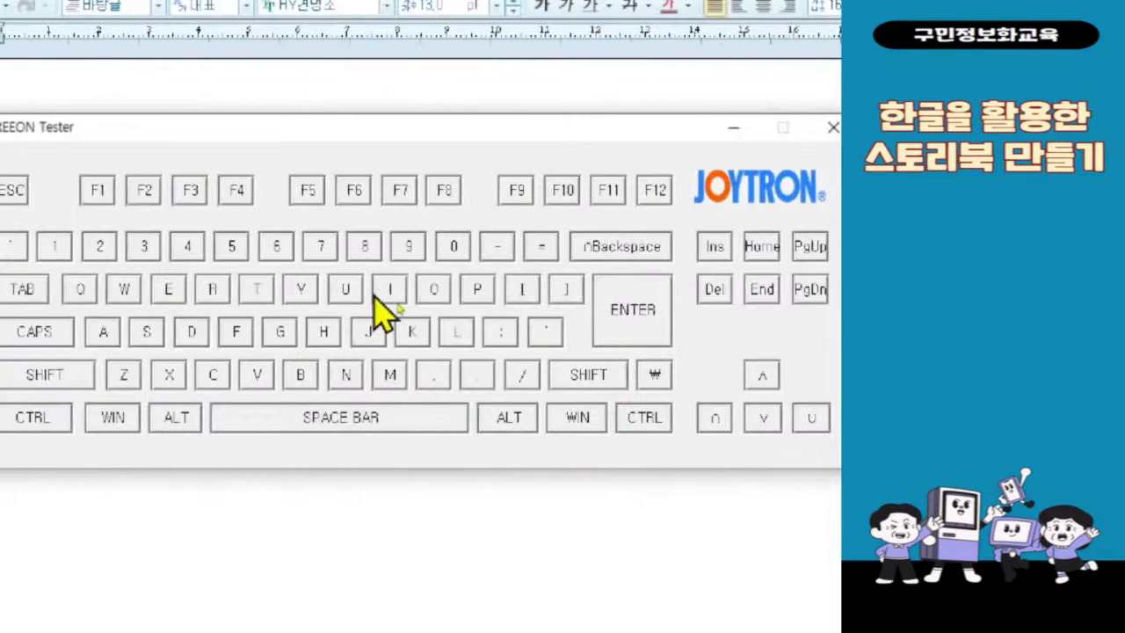
{"action": "key", "text": "shift"}
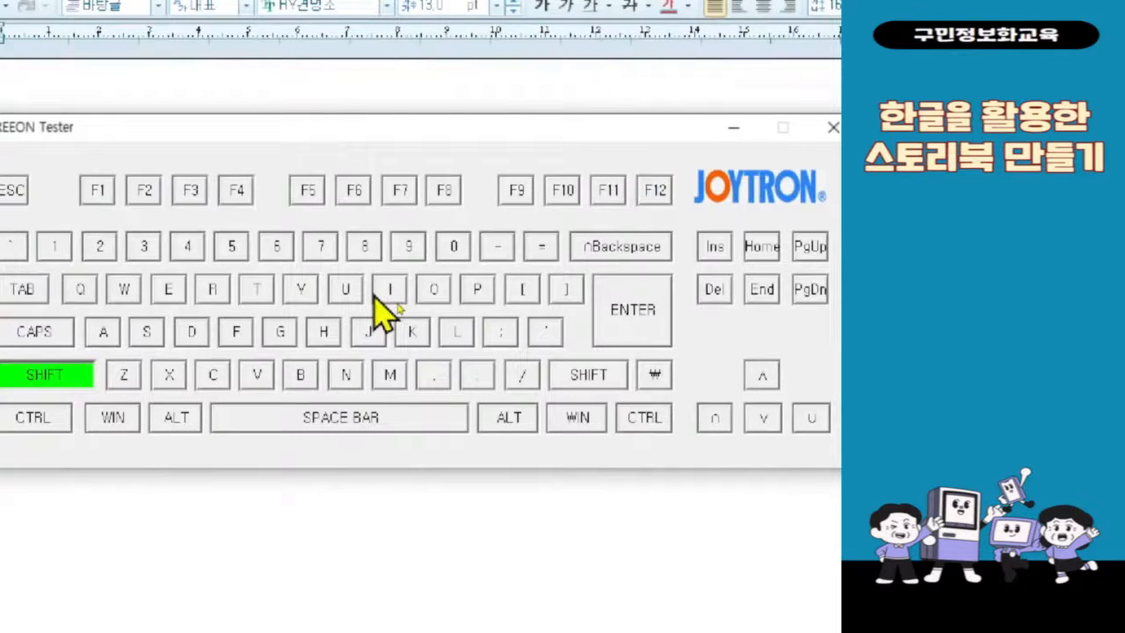
{"action": "key", "text": "shift+Return"}
{"action": "key", "text": "shift+Return"}
{"action": "key", "text": "shift"}
{"action": "key", "text": "shift+Return"}
{"action": "key", "text": "shift+Return"}
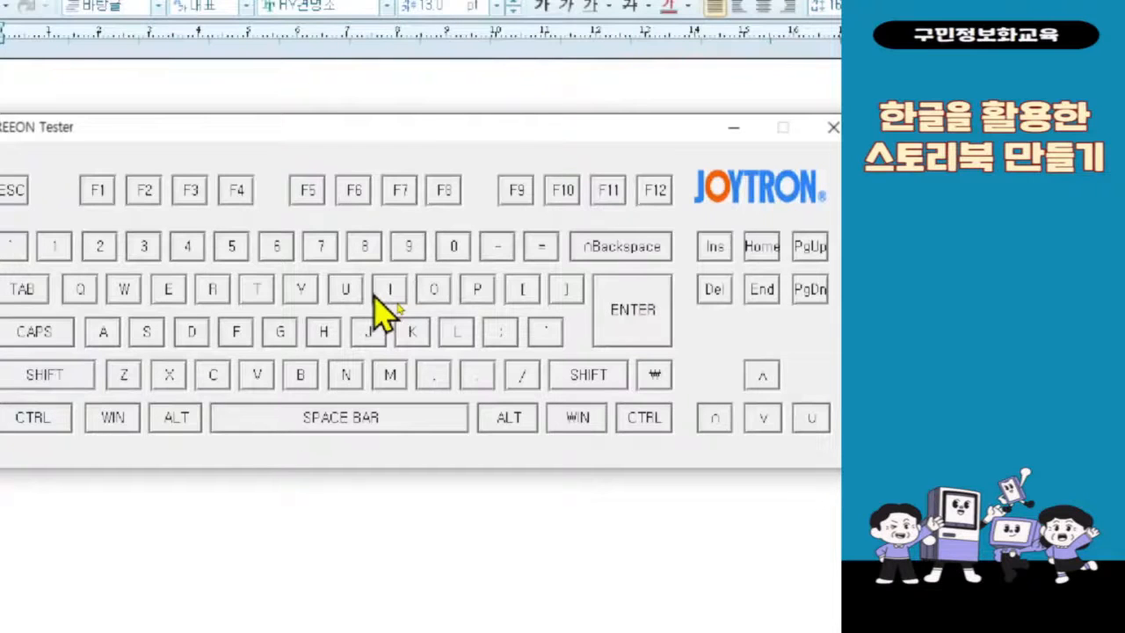
{"action": "left_click", "coordinate": [675, 126]}
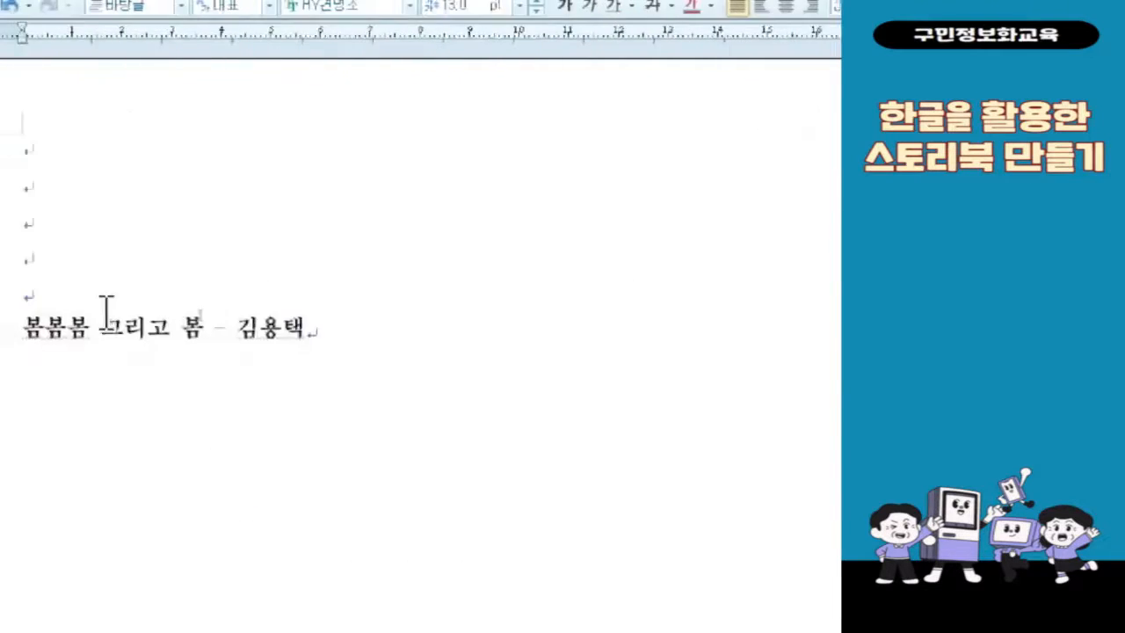
Step: Insert two forced line breaks within the same paragraph after the spring poem's title line "봄봄봄 그리고 봄"
{"action": "key", "text": "shift+Return"}
{"action": "key", "text": "shift+Return"}
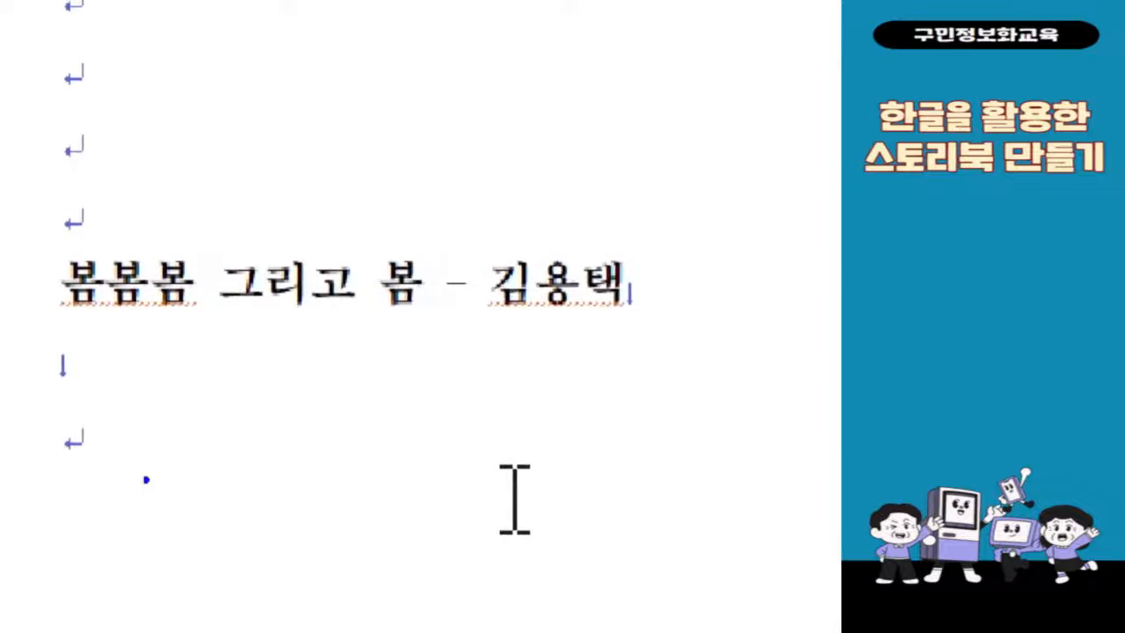
{"action": "left_click_drag", "start_coordinate": [37, 130], "coordinate": [113, 170]}
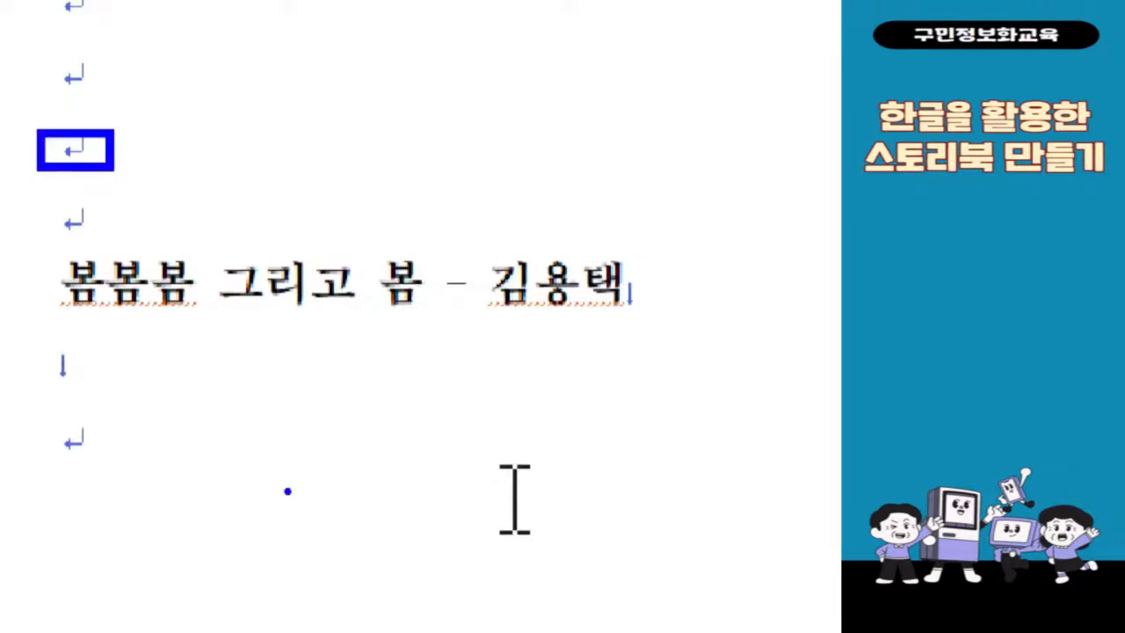
{"action": "left_click_drag", "start_coordinate": [601, 251], "coordinate": [666, 320]}
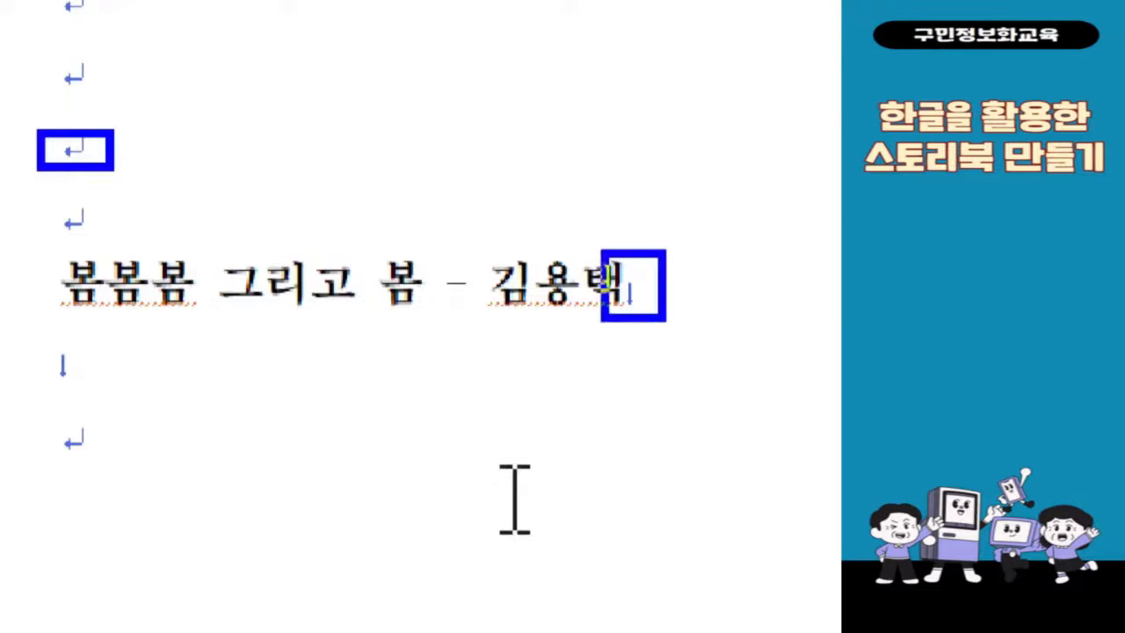
{"action": "mouse_move", "coordinate": [739, 279]}
{"action": "left_mouse_down"}
{"action": "mouse_move", "coordinate": [738, 344]}
{"action": "mouse_move", "coordinate": [773, 303]}
{"action": "left_mouse_up"}
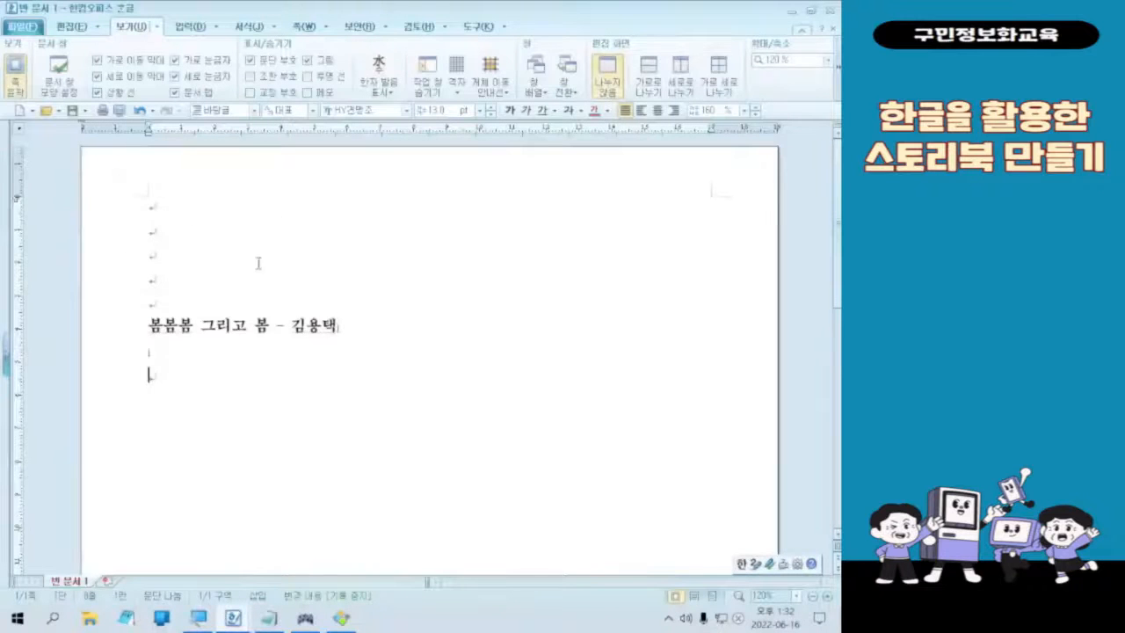
{"action": "left_click", "coordinate": [228, 388]}
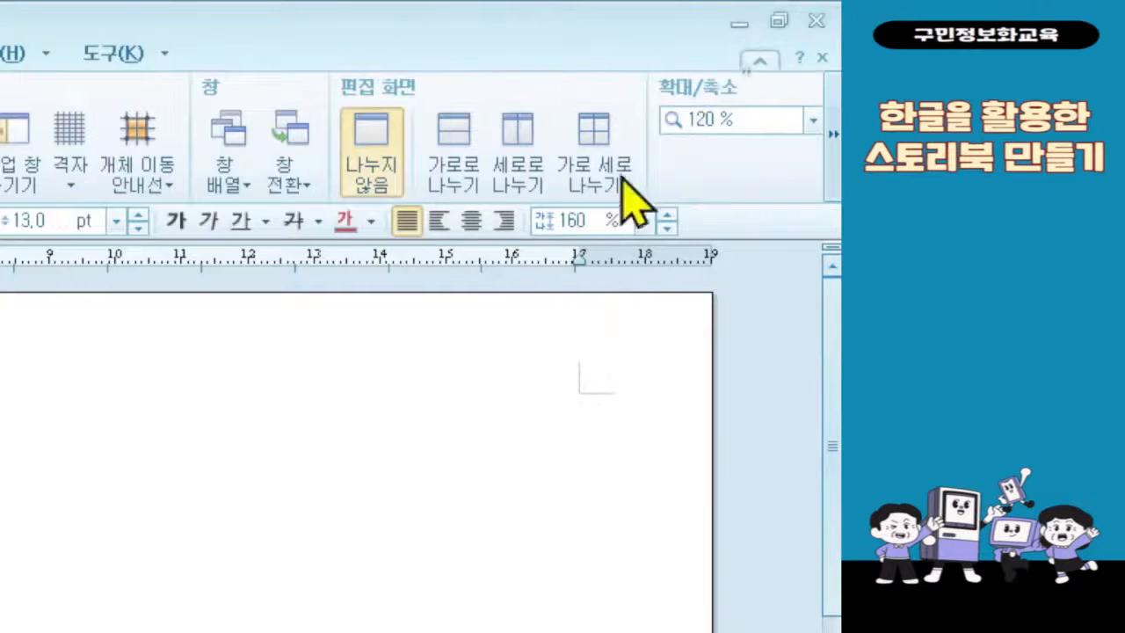
Step: Minimize the document and image viewer windows and open the 5회차 folder inside the desktop's 예제파일 folder
{"action": "left_click", "coordinate": [738, 24]}
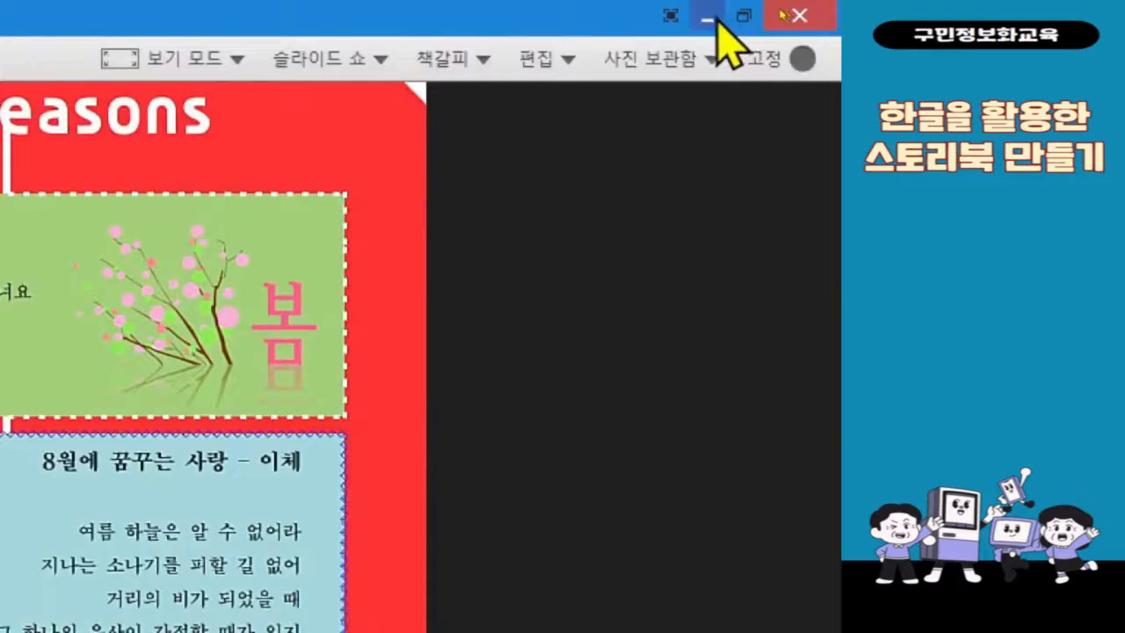
{"action": "left_click", "coordinate": [708, 19]}
{"action": "left_click", "coordinate": [741, 24]}
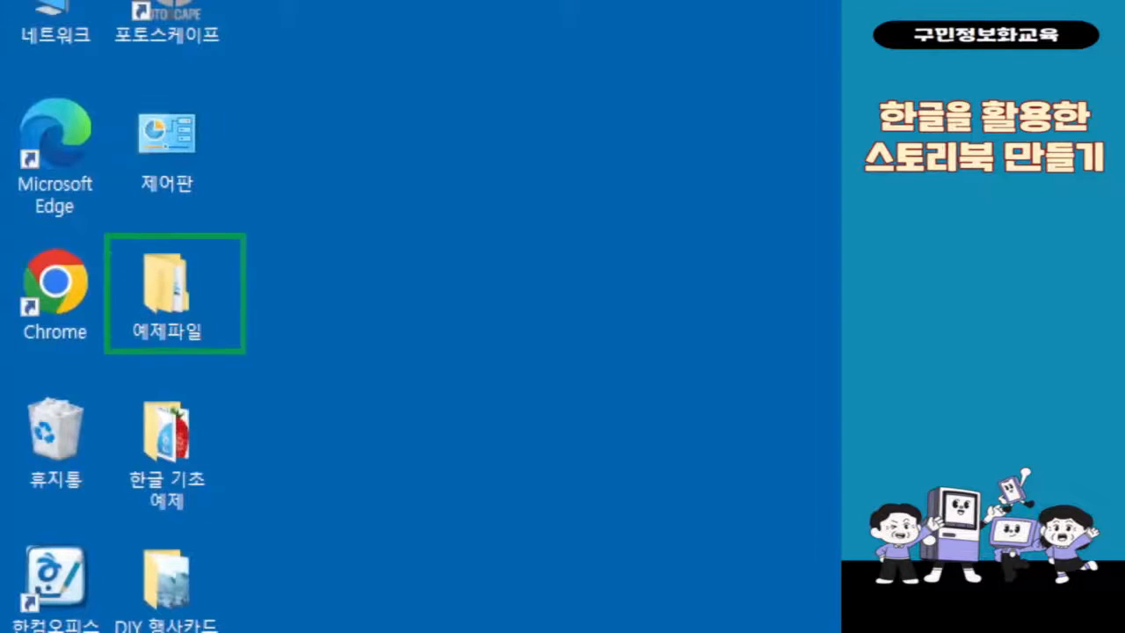
{"action": "left_click_drag", "start_coordinate": [272, 259], "coordinate": [326, 263]}
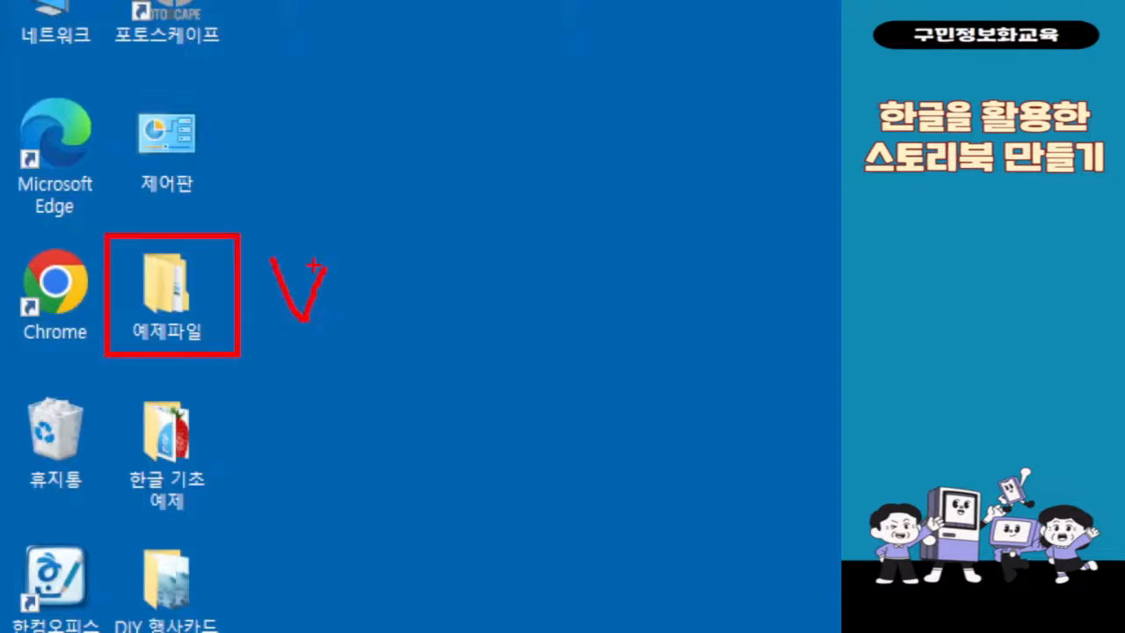
{"action": "double_click", "coordinate": [167, 290]}
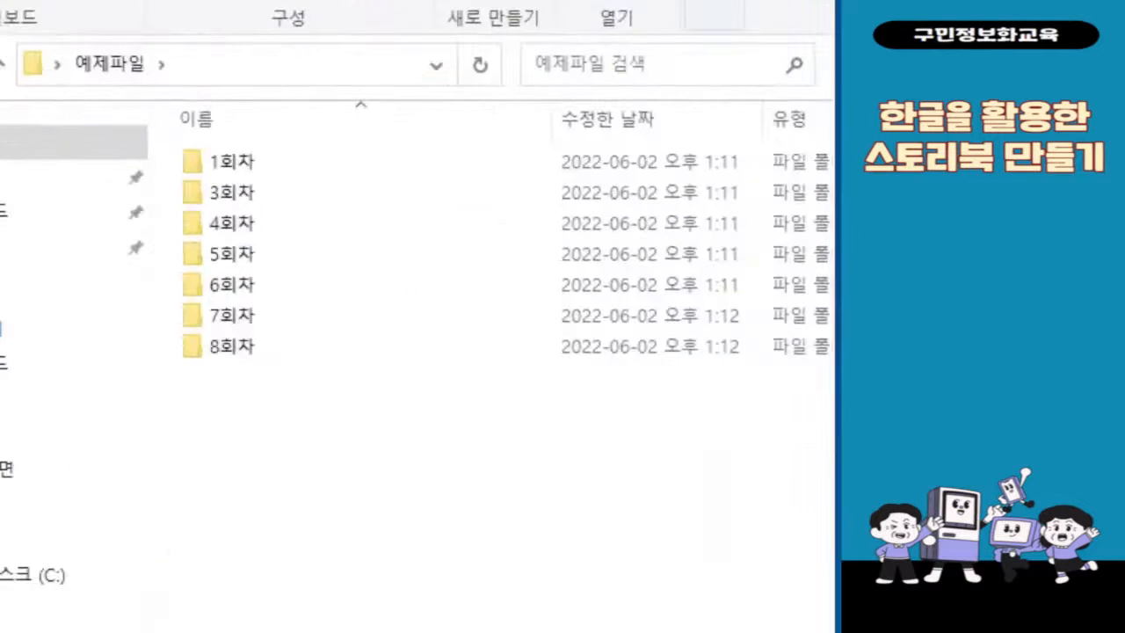
{"action": "mouse_move", "coordinate": [168, 238]}
{"action": "left_mouse_down"}
{"action": "mouse_move", "coordinate": [302, 264]}
{"action": "mouse_move", "coordinate": [307, 276]}
{"action": "mouse_move", "coordinate": [330, 272]}
{"action": "mouse_move", "coordinate": [360, 243]}
{"action": "left_mouse_up"}
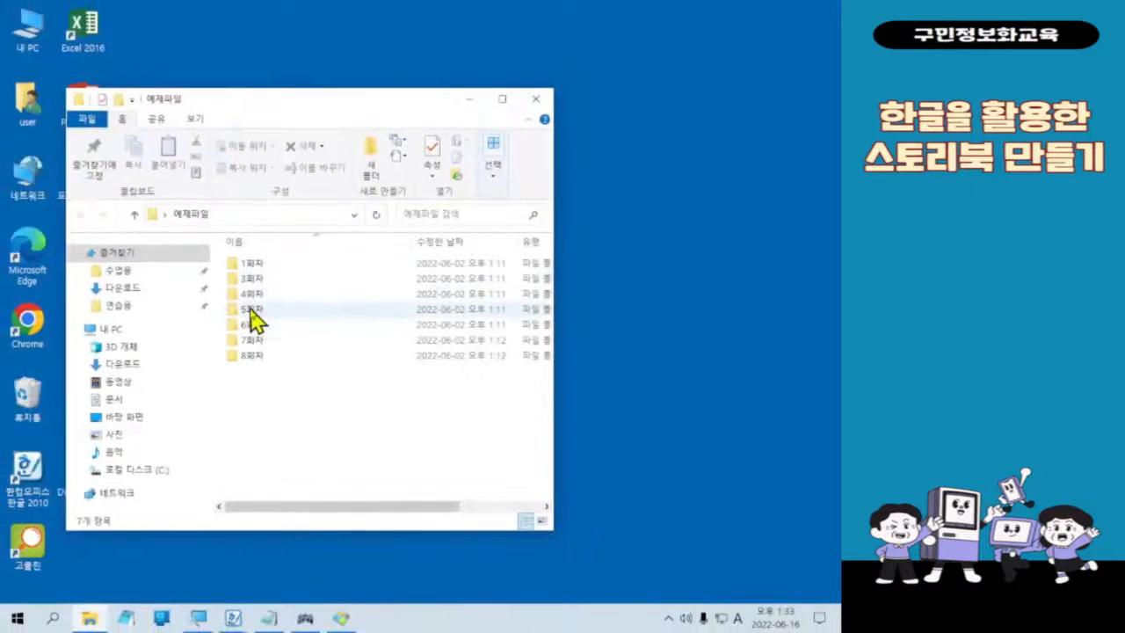
{"action": "double_click", "coordinate": [232, 254]}
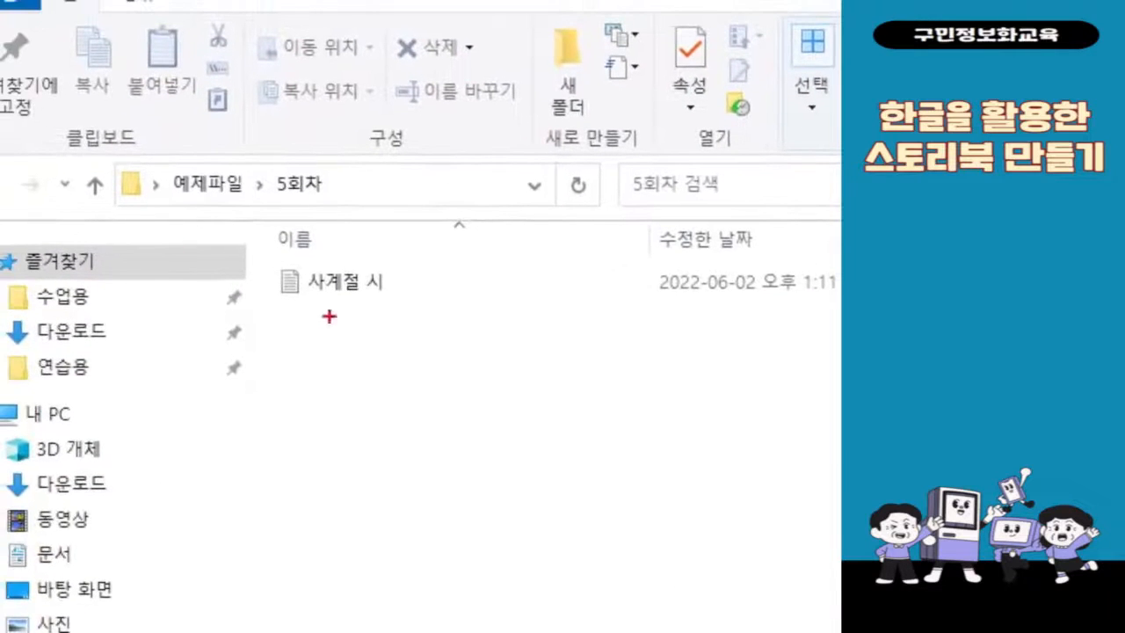
Step: Open the 사계절 시 text file and resize and reposition its Notepad window so the first two poems are readable
{"action": "left_click_drag", "start_coordinate": [249, 256], "coordinate": [434, 332]}
{"action": "left_click_drag", "start_coordinate": [458, 261], "coordinate": [508, 257]}
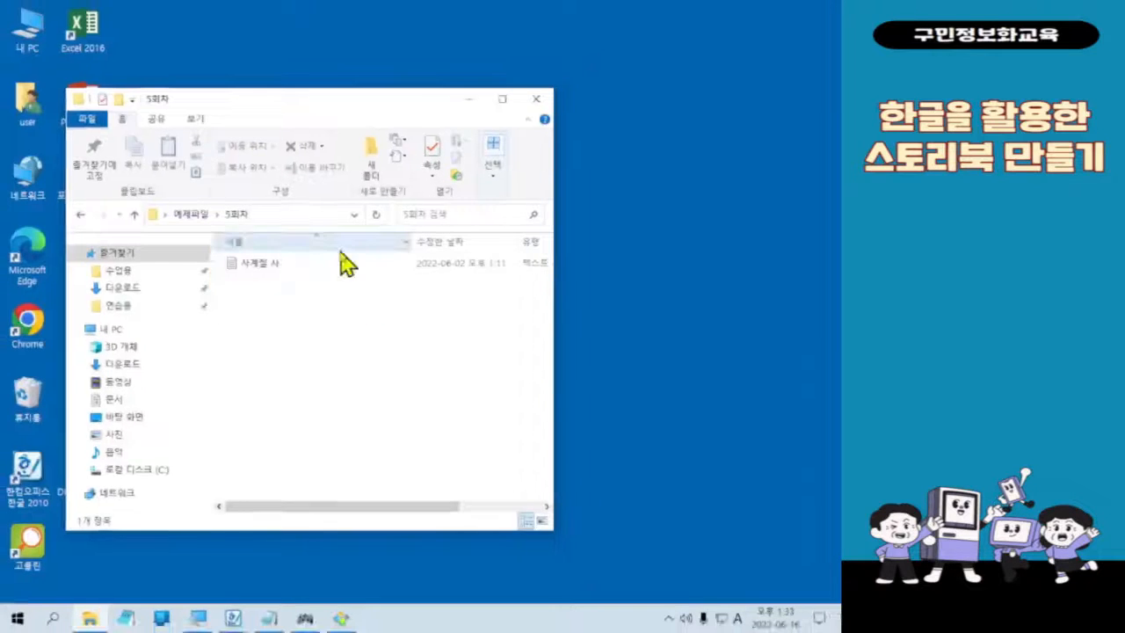
{"action": "double_click", "coordinate": [345, 281]}
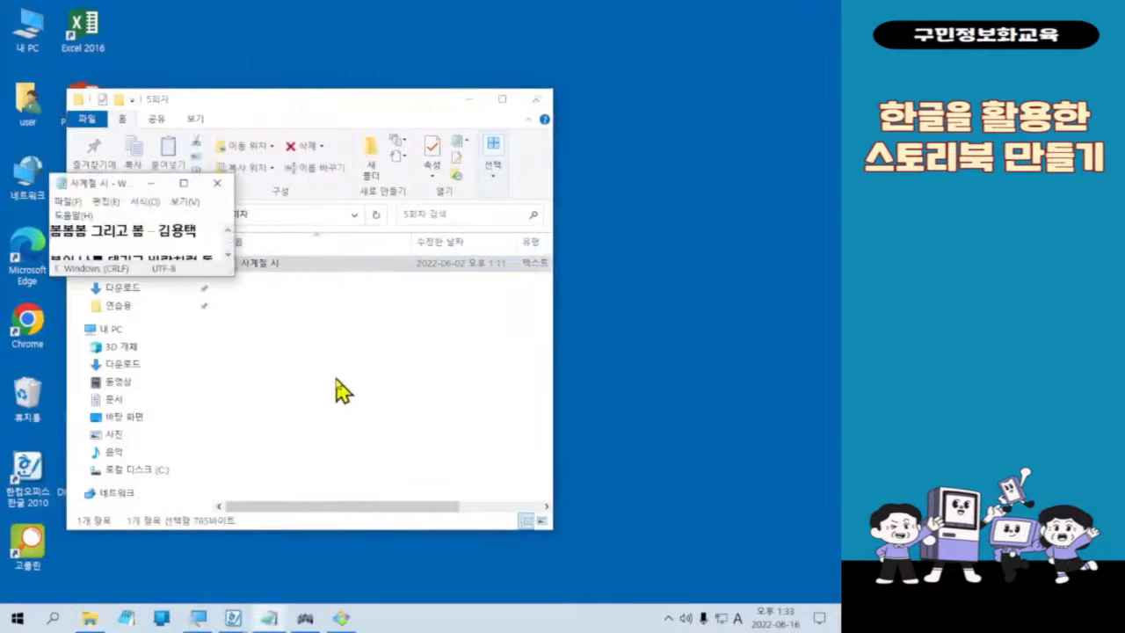
{"action": "left_click_drag", "start_coordinate": [232, 274], "coordinate": [537, 492]}
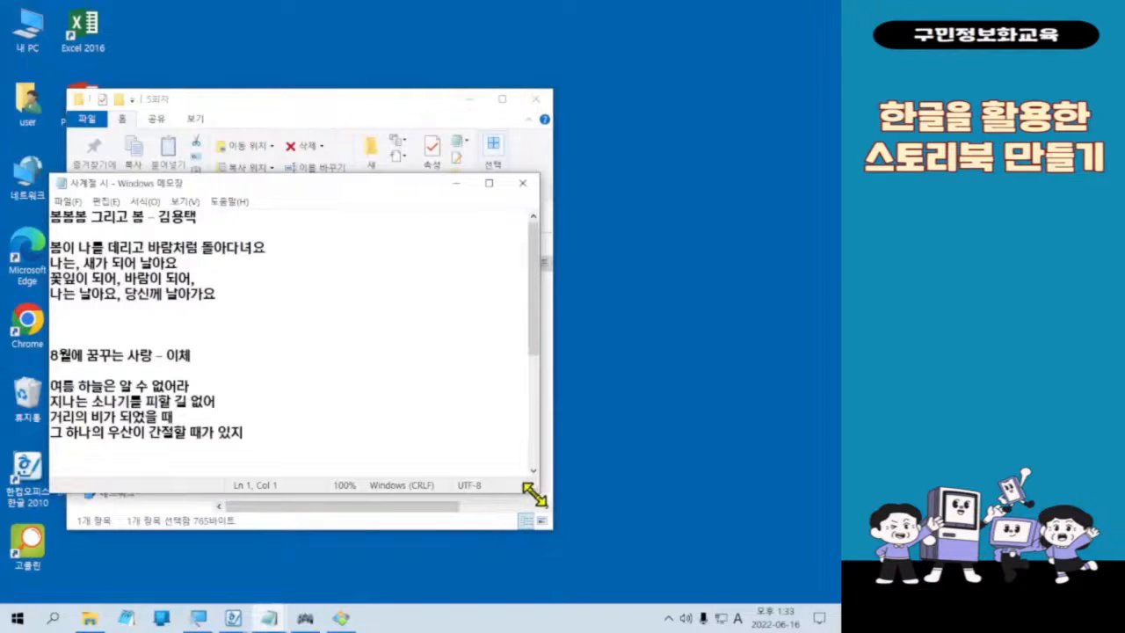
{"action": "left_click_drag", "start_coordinate": [331, 185], "coordinate": [359, 124]}
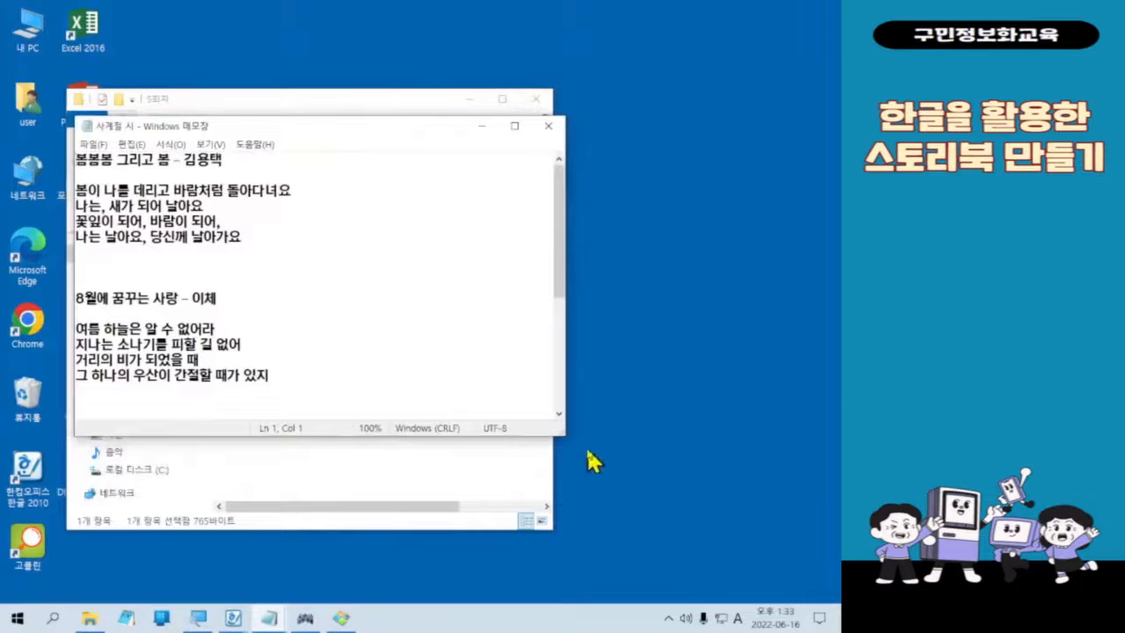
{"action": "left_click_drag", "start_coordinate": [566, 428], "coordinate": [468, 496]}
{"action": "mouse_move", "coordinate": [464, 435]}
{"action": "left_mouse_down"}
{"action": "mouse_move", "coordinate": [377, 582]}
{"action": "mouse_move", "coordinate": [490, 582]}
{"action": "mouse_move", "coordinate": [493, 448]}
{"action": "mouse_move", "coordinate": [469, 460]}
{"action": "mouse_move", "coordinate": [469, 419]}
{"action": "left_mouse_up"}
{"action": "left_click", "coordinate": [204, 215]}
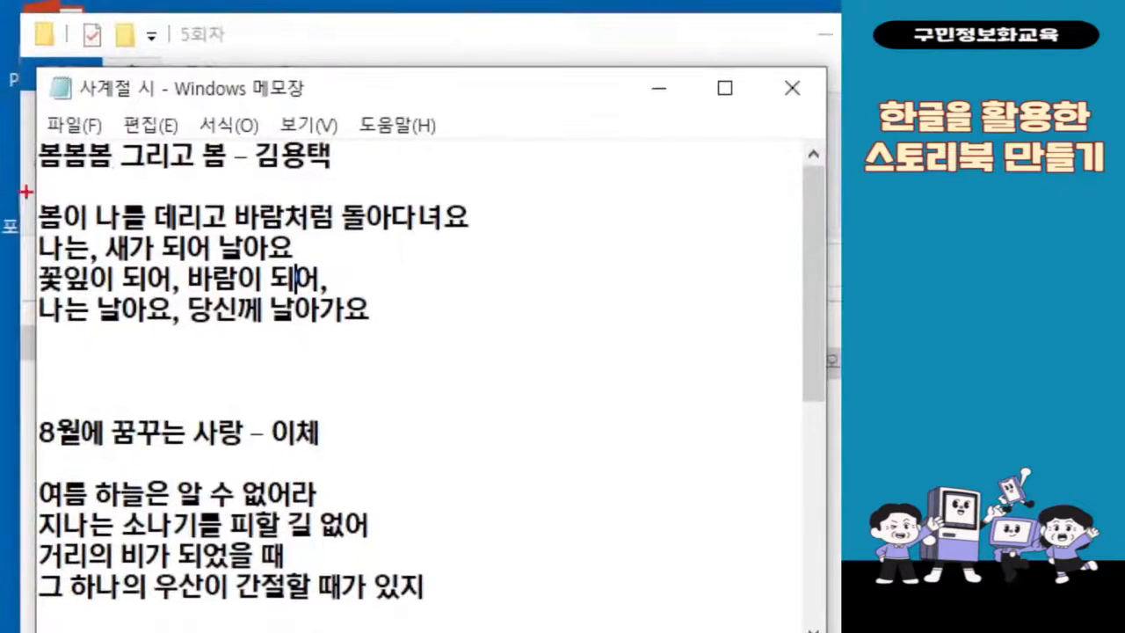
Step: Copy the four lines of the spring poem, from "봄이 나를 데리고" to "당신께 날아가요", without its title
{"action": "mouse_move", "coordinate": [21, 187]}
{"action": "left_mouse_down"}
{"action": "mouse_move", "coordinate": [334, 295]}
{"action": "mouse_move", "coordinate": [495, 336]}
{"action": "left_mouse_up"}
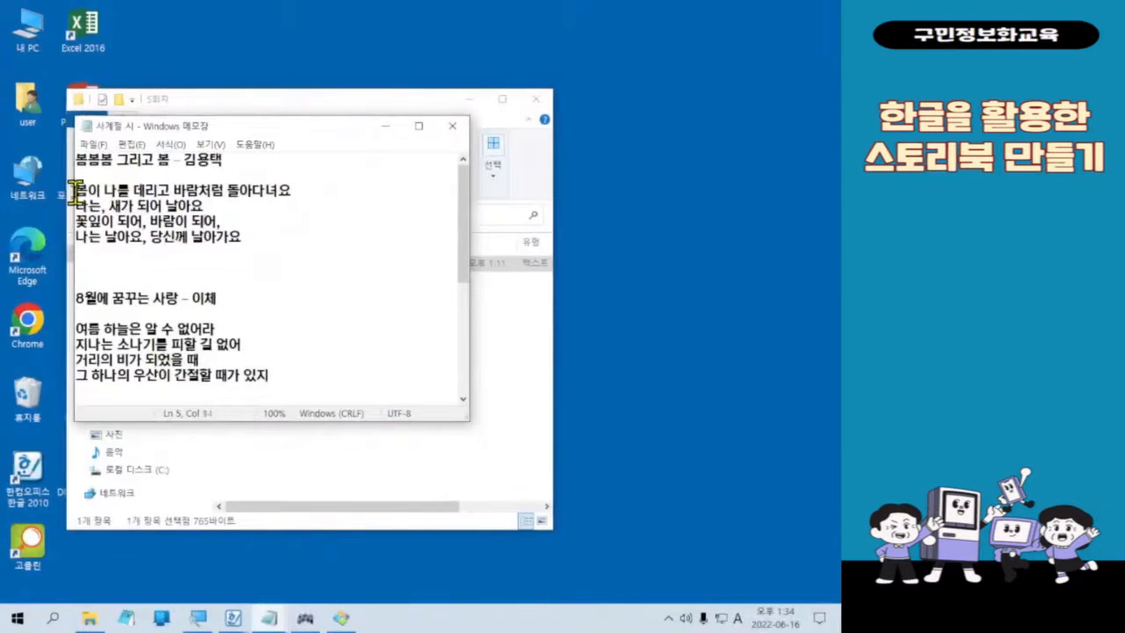
{"action": "left_click_drag", "start_coordinate": [74, 190], "coordinate": [268, 248]}
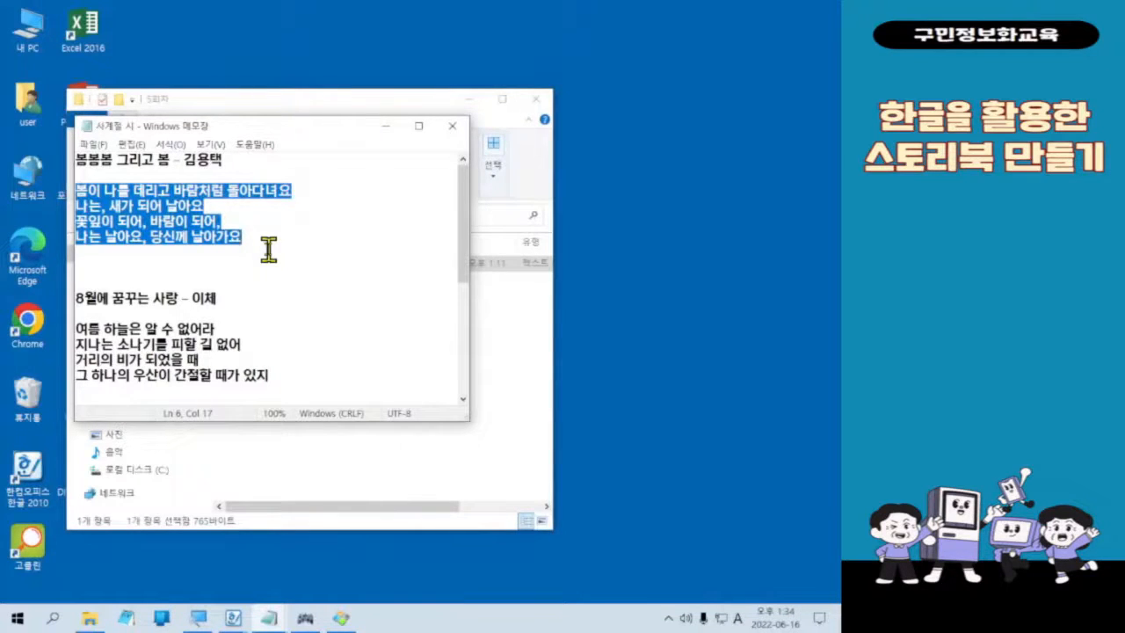
{"action": "right_click", "coordinate": [179, 217]}
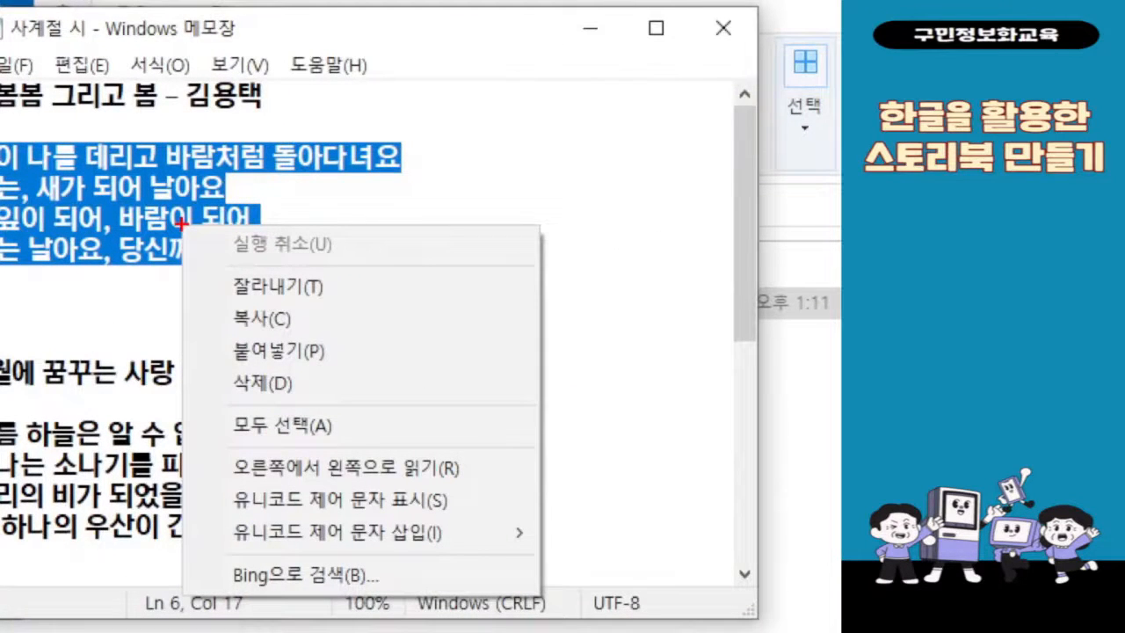
{"action": "left_click_drag", "start_coordinate": [197, 295], "coordinate": [348, 338]}
{"action": "left_click_drag", "start_coordinate": [367, 279], "coordinate": [435, 230]}
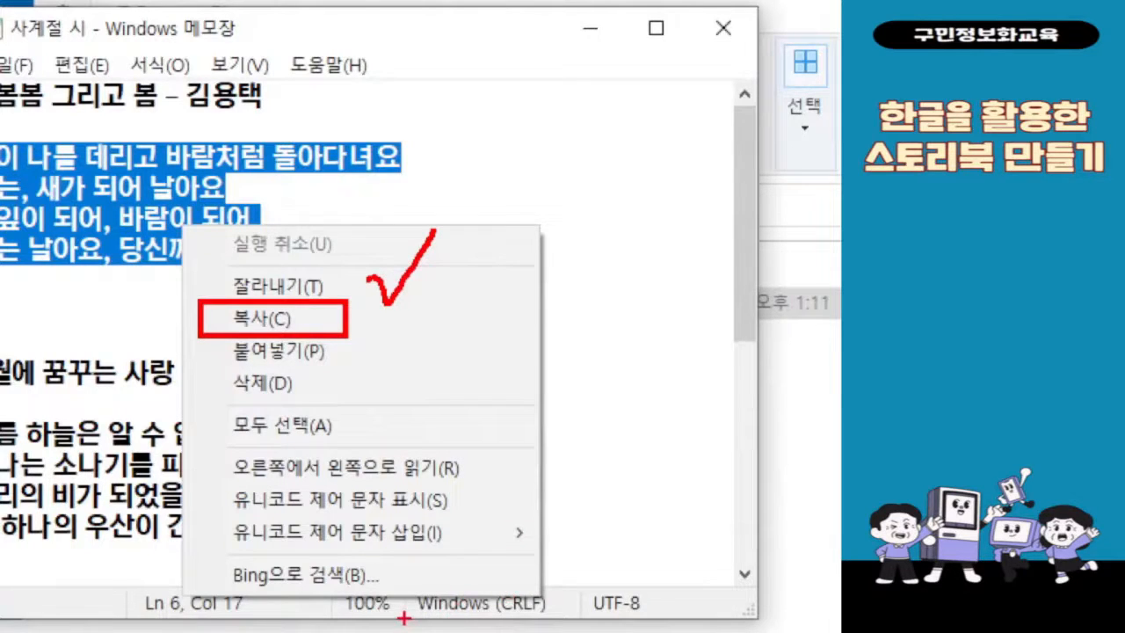
{"action": "key", "text": "Escape"}
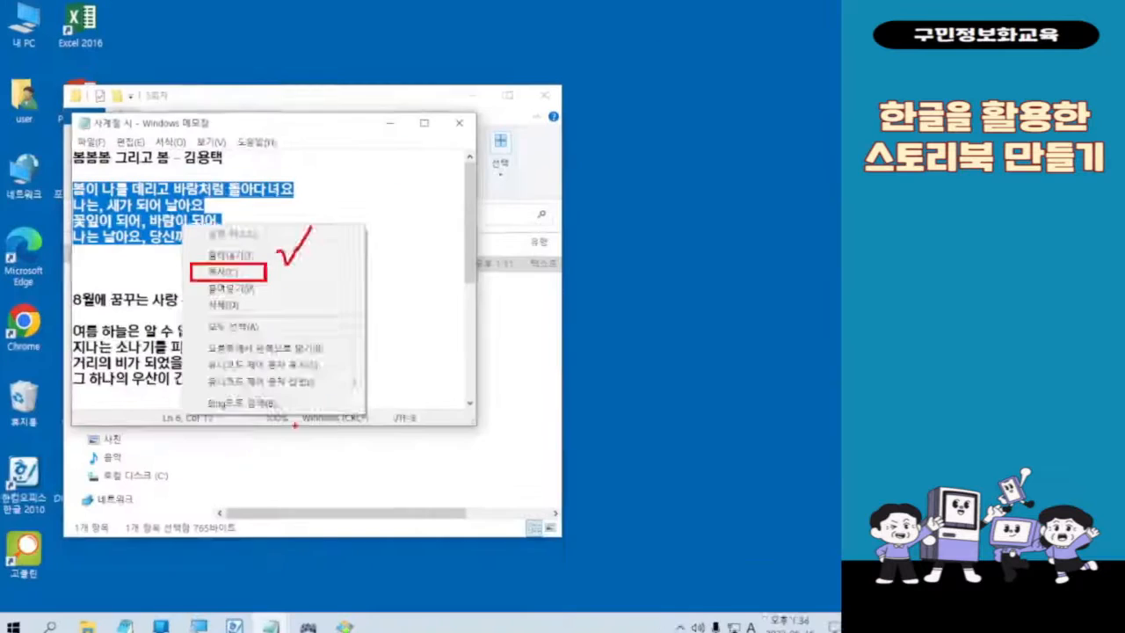
{"action": "right_click", "coordinate": [181, 200]}
{"action": "left_click", "coordinate": [224, 247]}
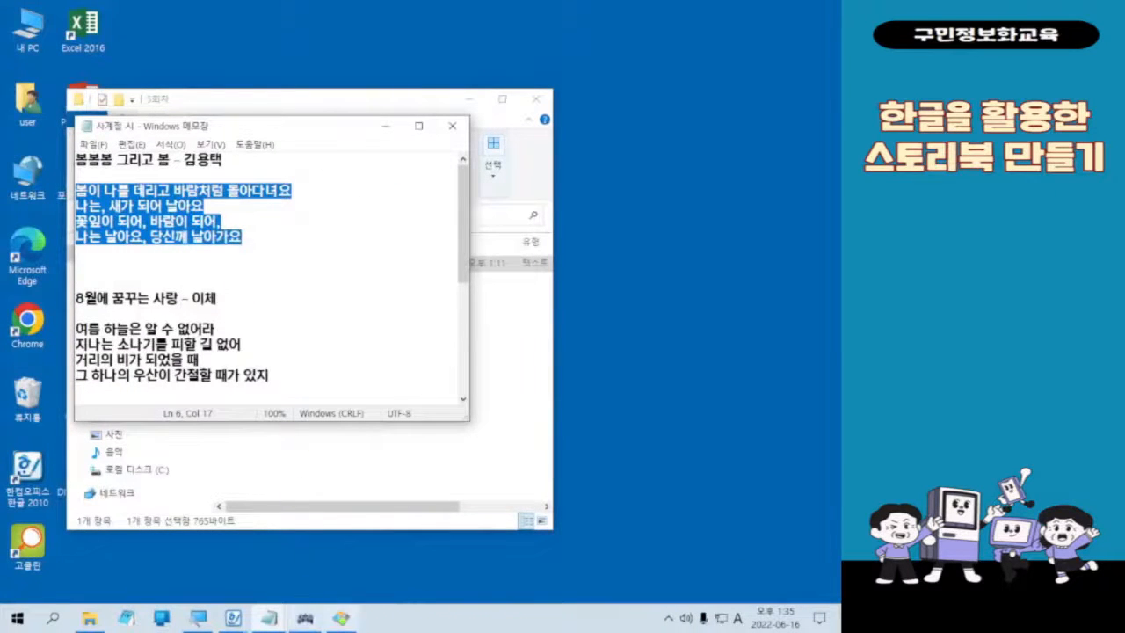
Step: Switch back to the Hangul document 빈 문서 1 among the open Hangul windows
{"action": "key", "text": "ctrl+1"}
{"action": "left_click", "coordinate": [302, 625]}
{"action": "left_click_drag", "start_coordinate": [76, 573], "coordinate": [167, 631]}
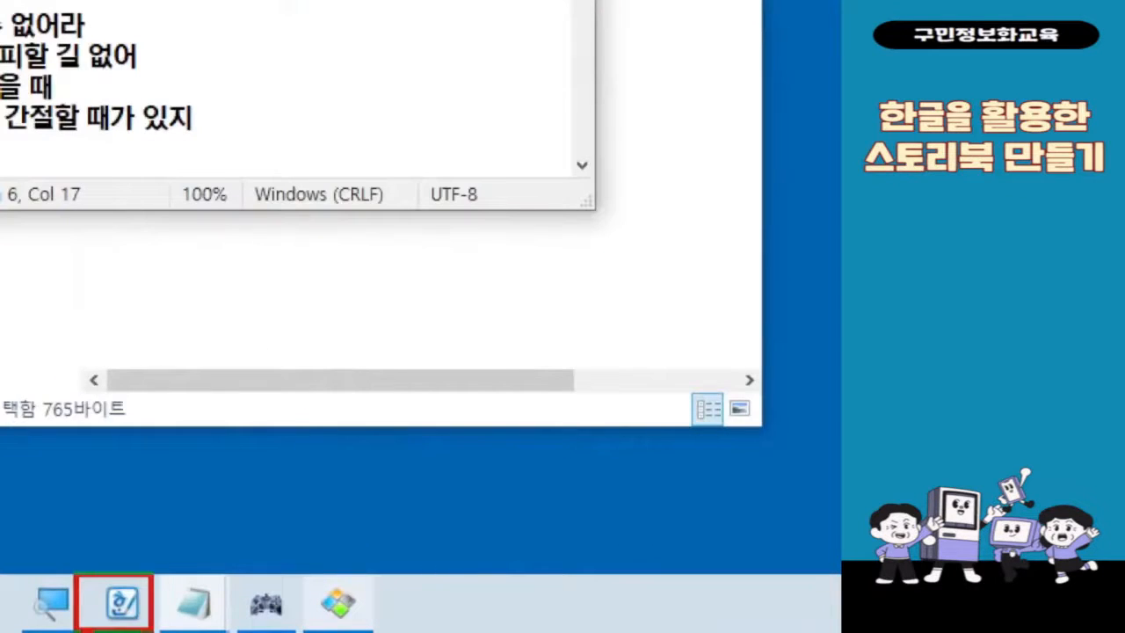
{"action": "mouse_move", "coordinate": [103, 527]}
{"action": "left_mouse_down"}
{"action": "mouse_move", "coordinate": [166, 521]}
{"action": "mouse_move", "coordinate": [186, 476]}
{"action": "left_mouse_up"}
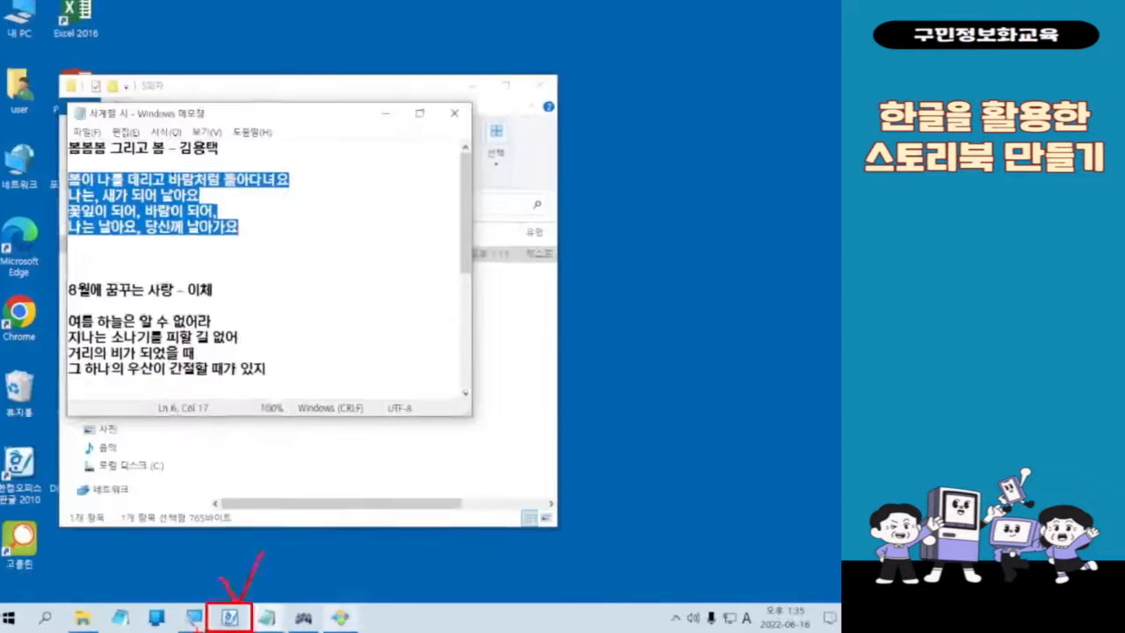
{"action": "mouse_move", "coordinate": [235, 628]}
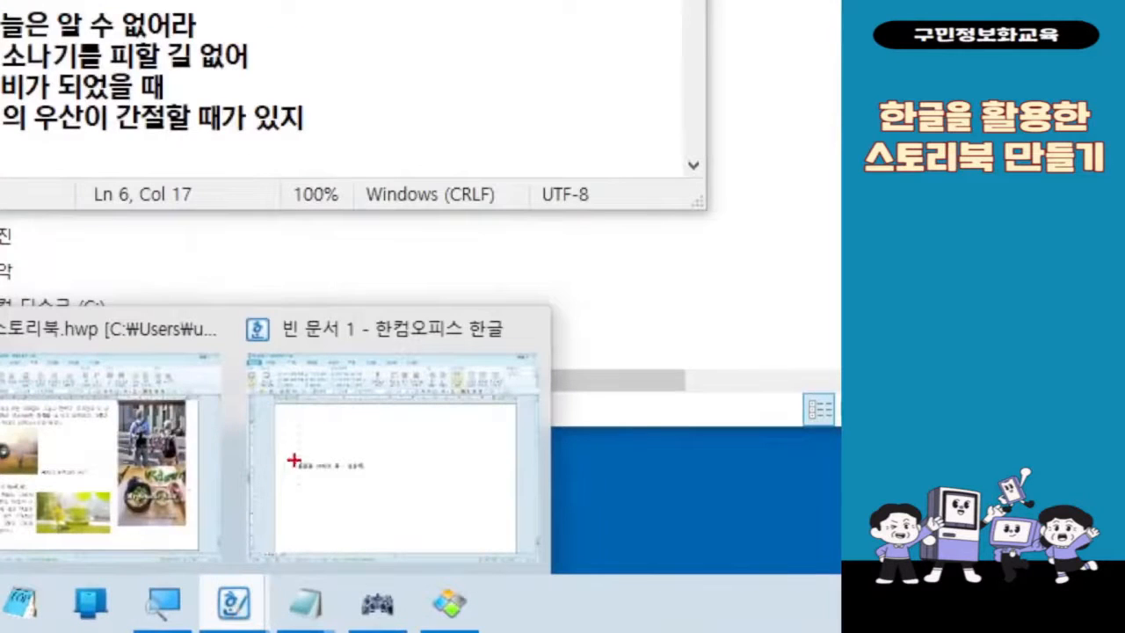
{"action": "left_click_drag", "start_coordinate": [260, 545], "coordinate": [359, 515]}
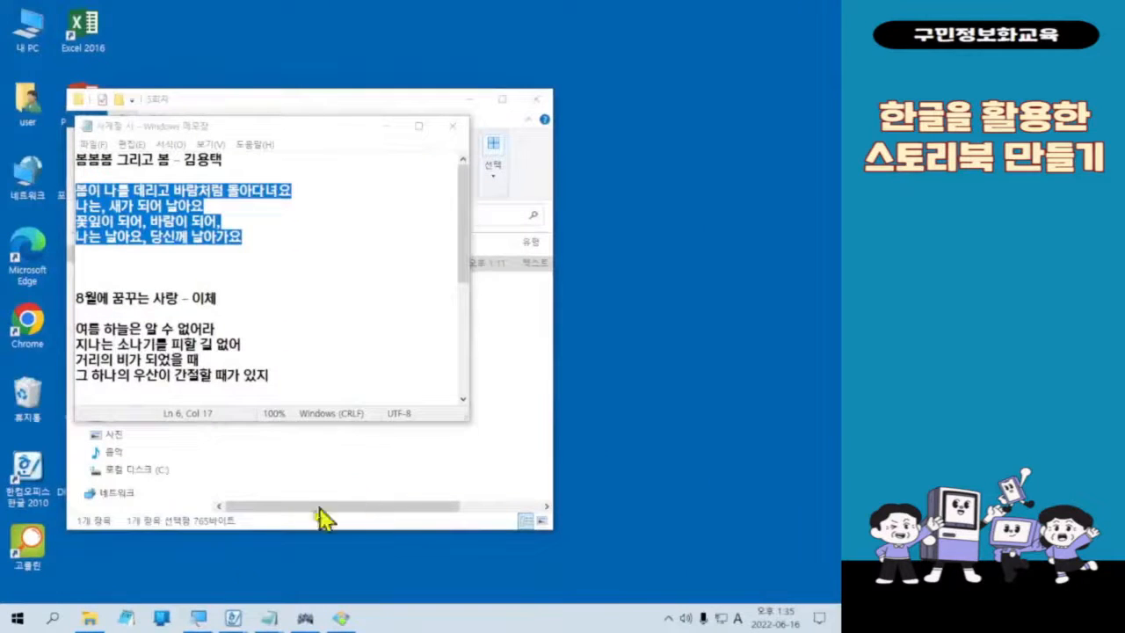
{"action": "left_click", "coordinate": [289, 587]}
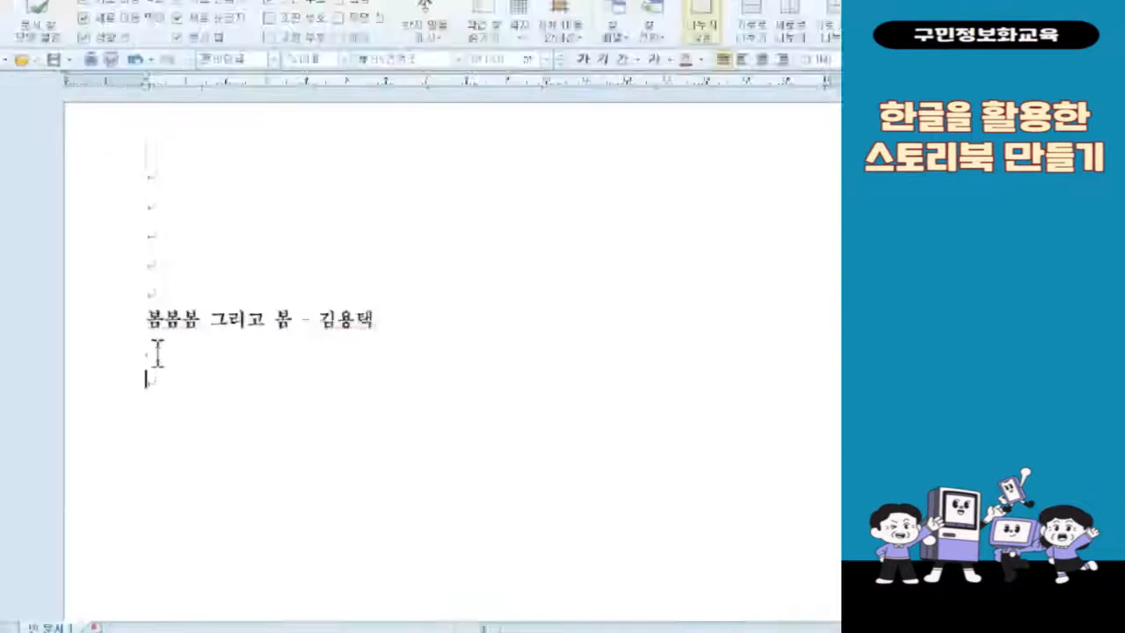
Step: Paste the copied spring poem on the last empty line below its title
{"action": "left_click", "coordinate": [160, 386]}
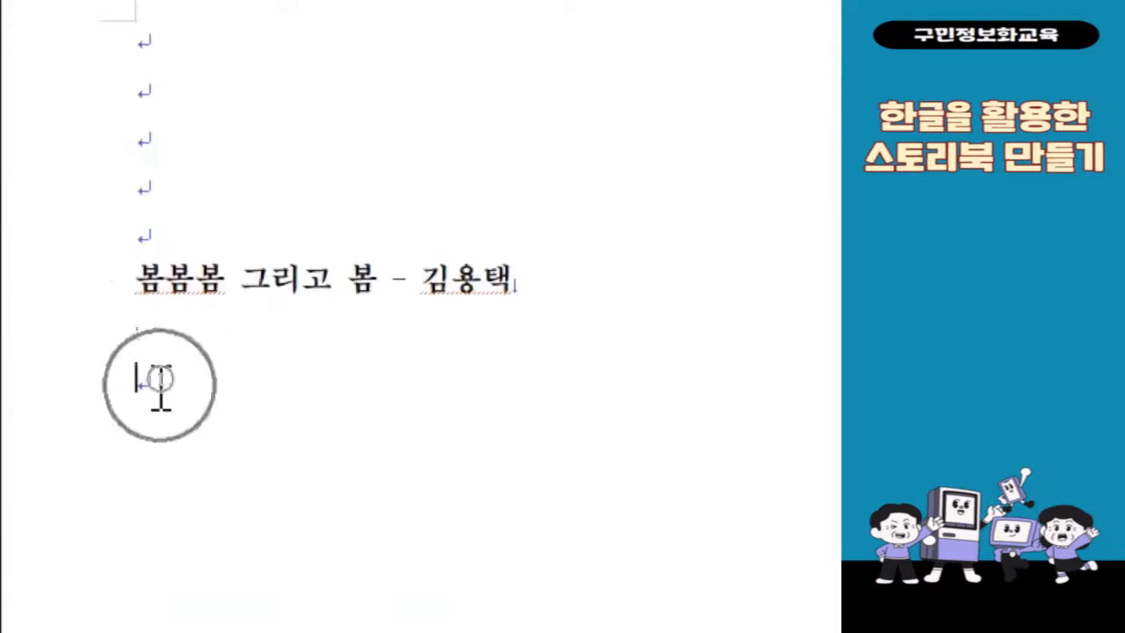
{"action": "right_click", "coordinate": [160, 387]}
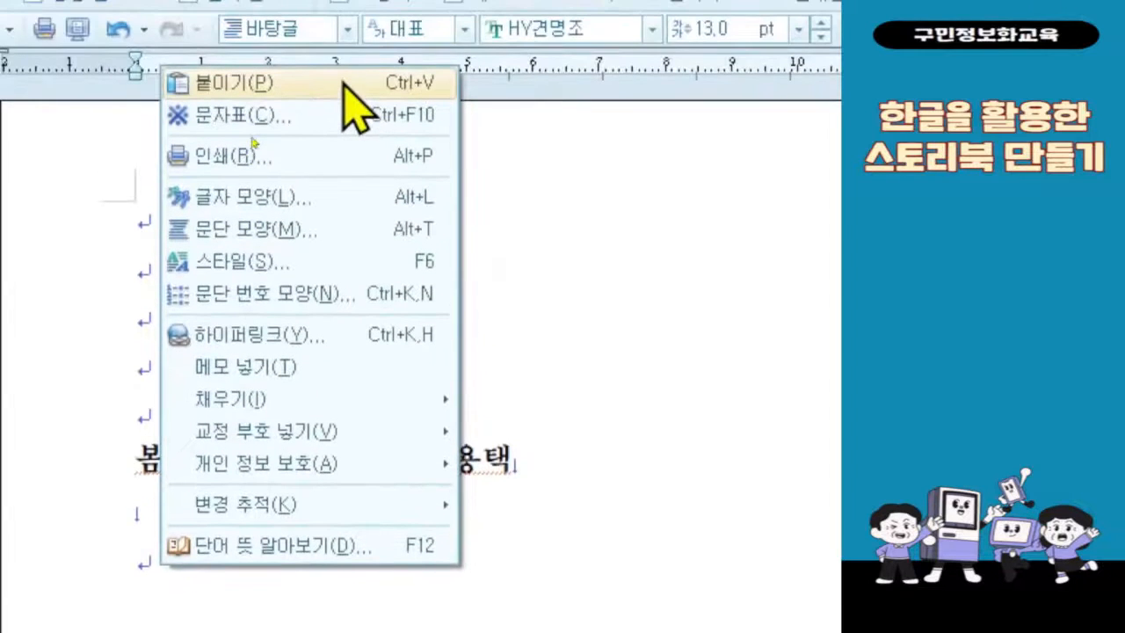
{"action": "left_click", "coordinate": [345, 83]}
{"action": "left_click", "coordinate": [344, 83]}
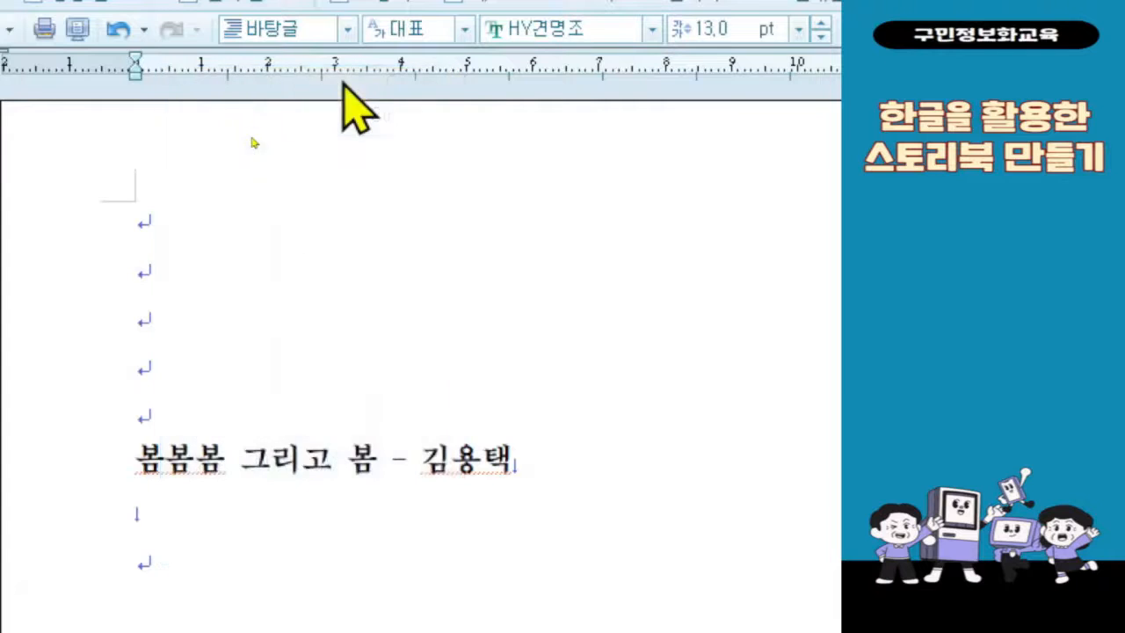
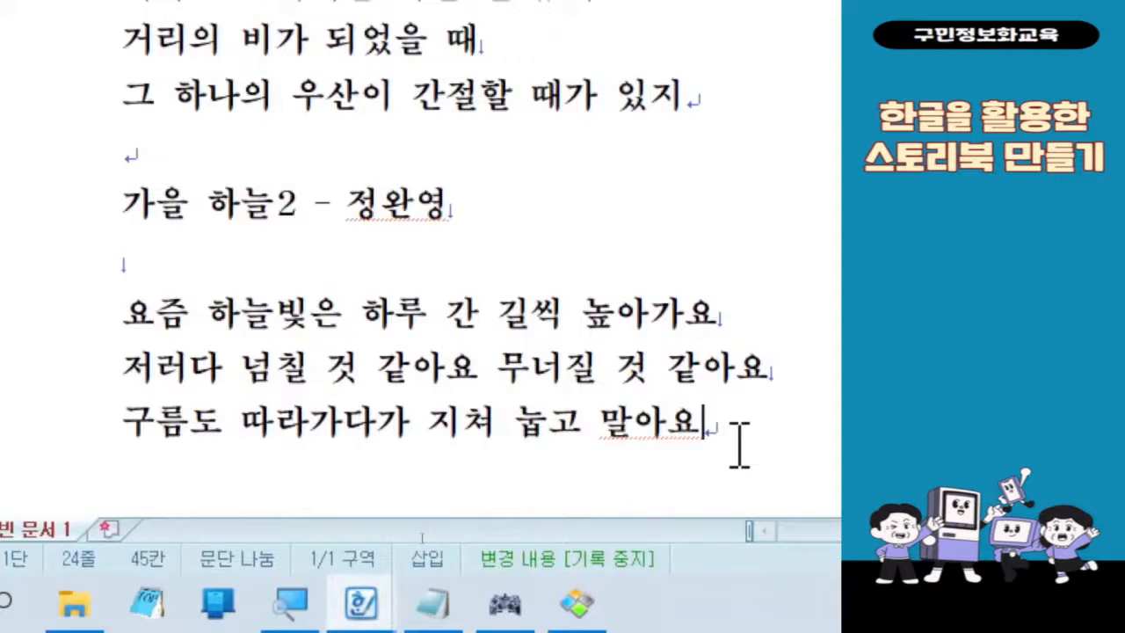
Step: Leave an empty line below the autumn poem and enter the title "겨울 - 조병화", followed by two line breaks
{"action": "key", "text": "Return"}
{"action": "key", "text": "Return"}
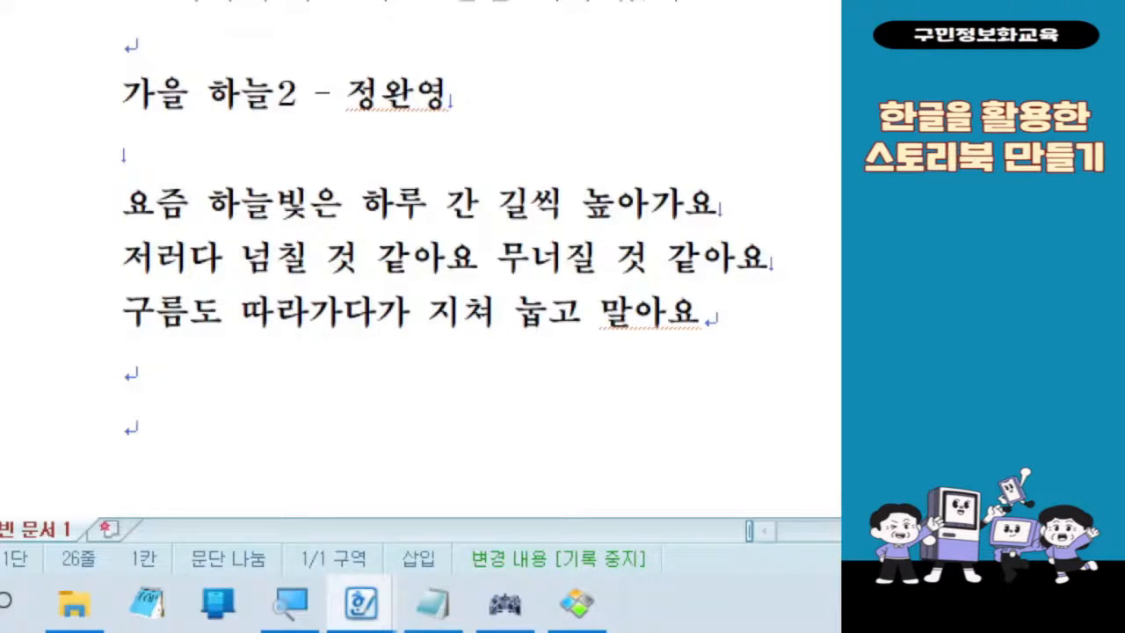
{"action": "type", "text": "겨울"}
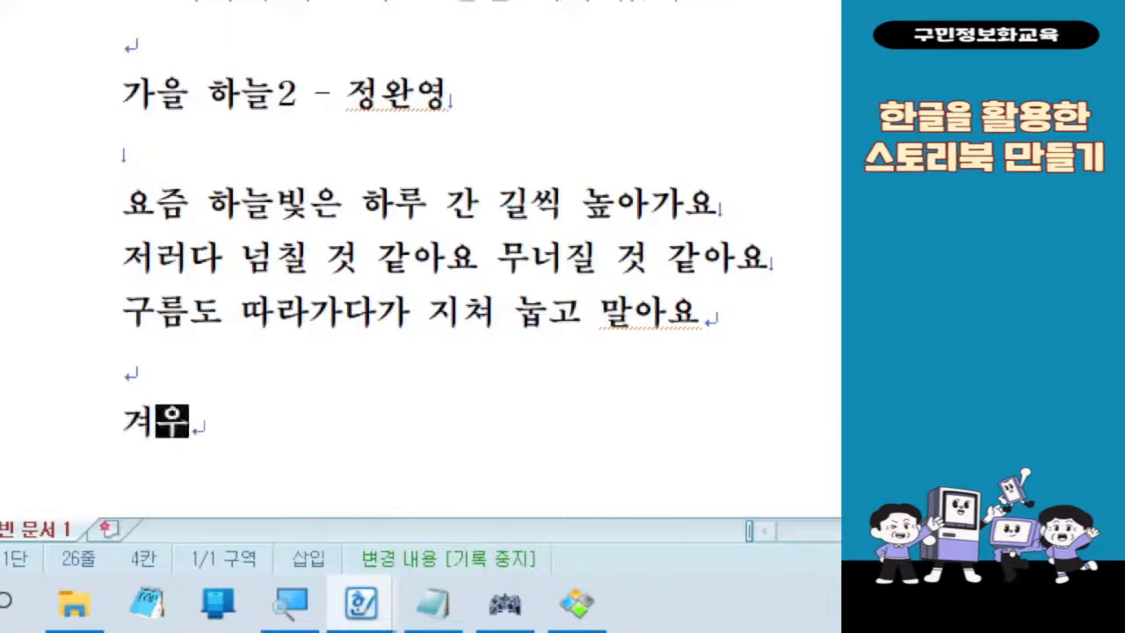
{"action": "type", "text": " - "}
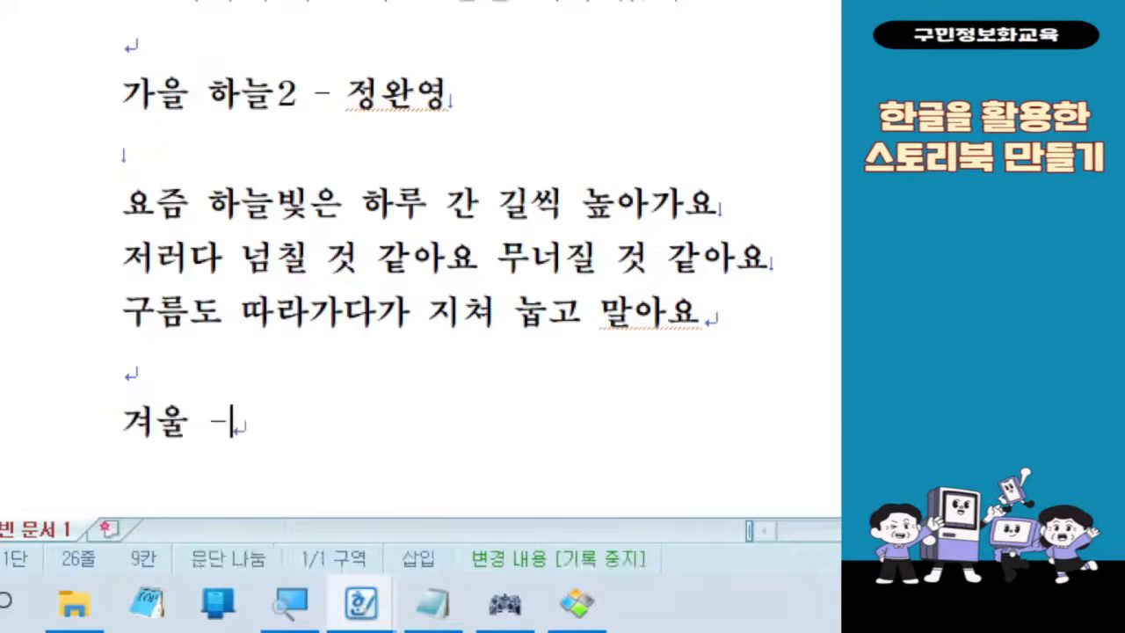
{"action": "type", "text": "조병"}
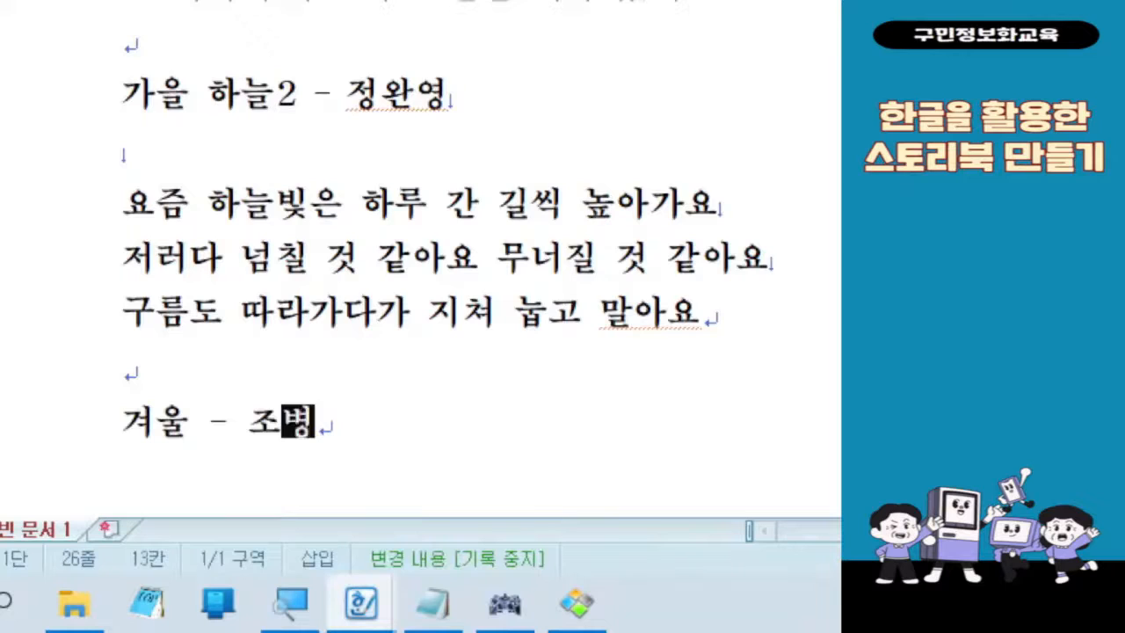
{"action": "type", "text": "호ㅏ"}
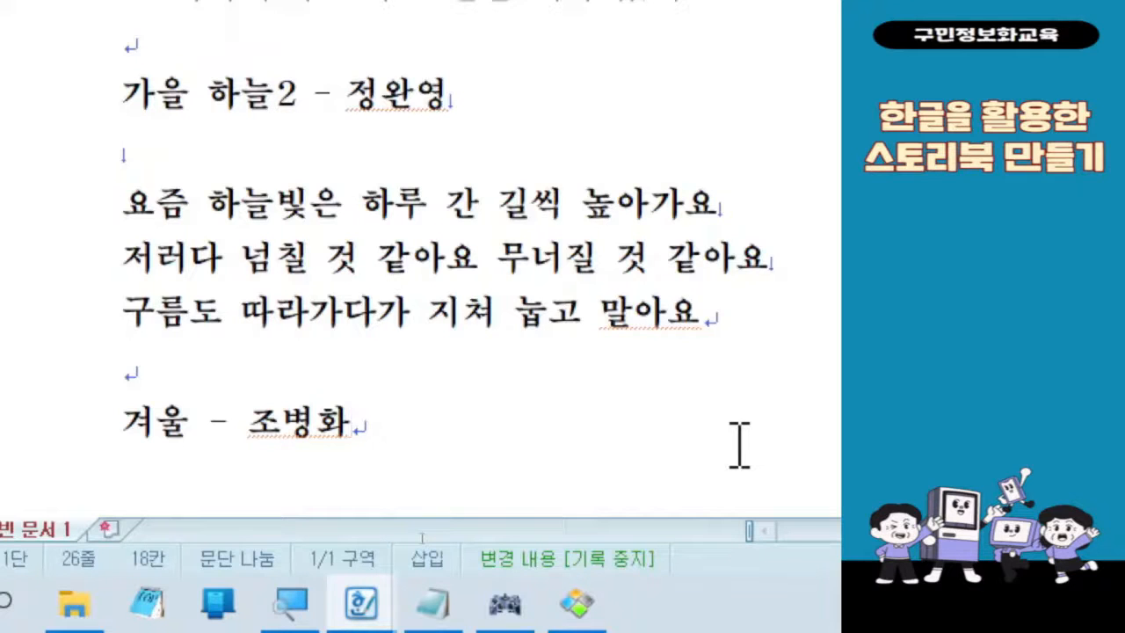
{"action": "key", "text": "Return"}
{"action": "key", "text": "Return"}
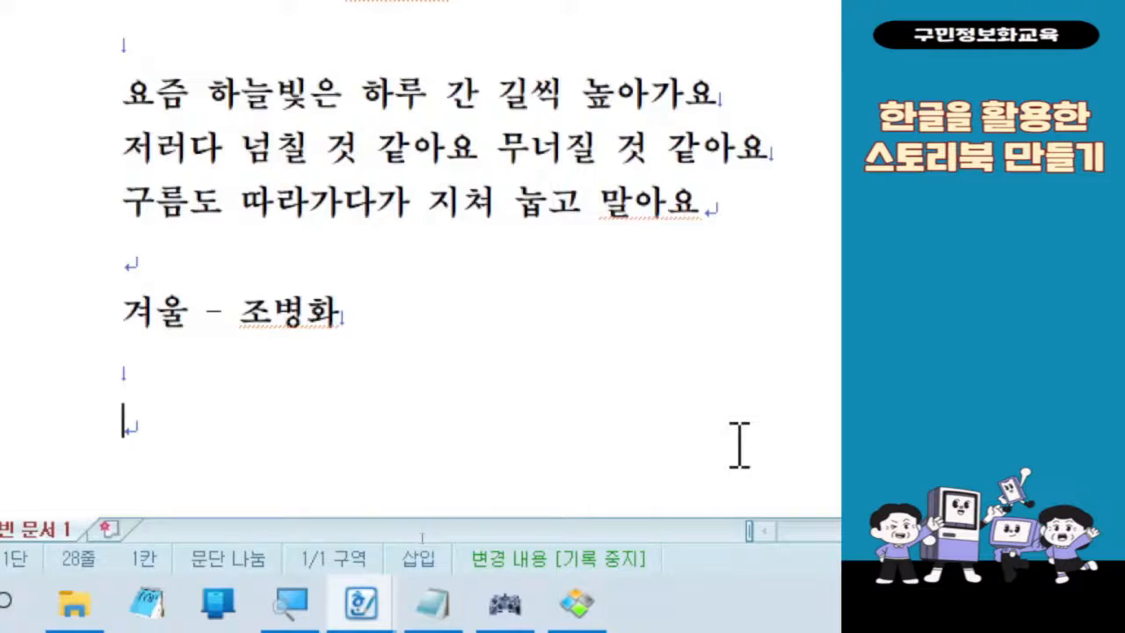
Step: Enter the first two lines of the winter poem: "남아 쌓인 노래 위에 눈이 내린다" and "내린 눈은 기쁨과 슬픔"
{"action": "type", "text": "남아 싸"}
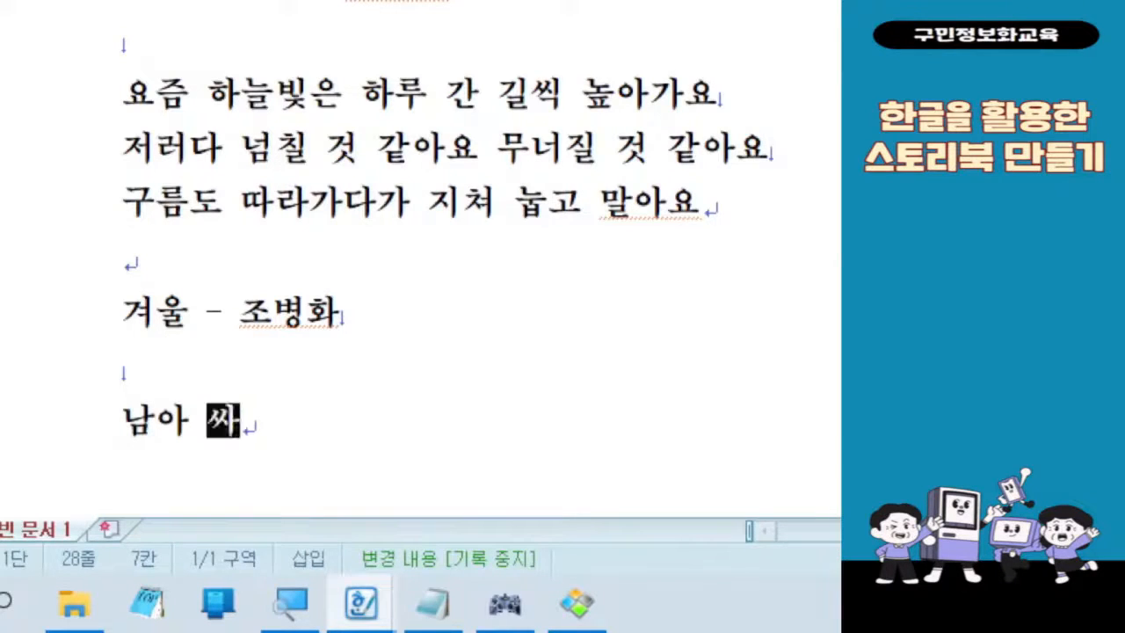
{"action": "type", "text": "ㅎ인 노래 ㅇㅟ에 눈이 ㄴㅐ린다"}
{"action": "key", "text": "Return"}
{"action": "type", "text": "내린 눈"}
{"action": "type", "text": "은 기쁨과 스"}
{"action": "type", "text": "ㄹ픔"}
{"action": "key", "text": "Return"}
Step: Add the winter poem's third line, "인간이 살다간 자리를 하얗게 덮는다", below the second one
{"action": "type", "text": "인간이 살"}
{"action": "type", "text": "다간 자리를 ㅎ"}
{"action": "type", "text": "ㅏ얗게 "}
{"action": "type", "text": "젚"}
{"action": "key", "text": "BackSpace"}
{"action": "key", "text": "BackSpace"}
{"action": "key", "text": "BackSpace"}
{"action": "type", "text": "ㄷㅓㅍ는다"}
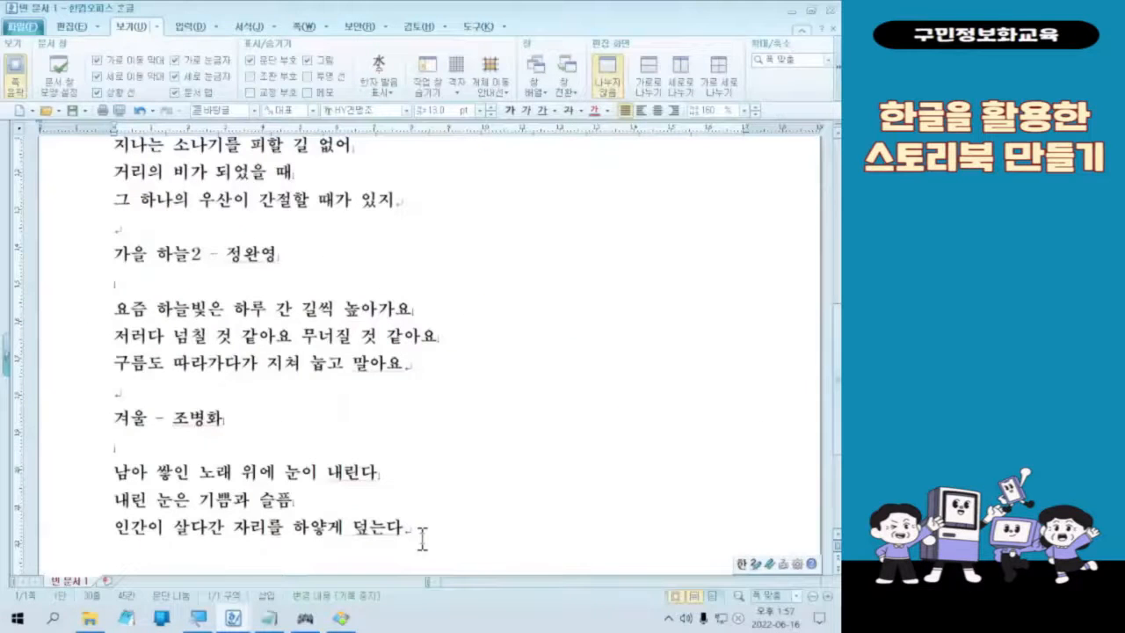
{"action": "scroll", "coordinate": [472, 462], "scroll_direction": "up", "scroll_amount": 5}
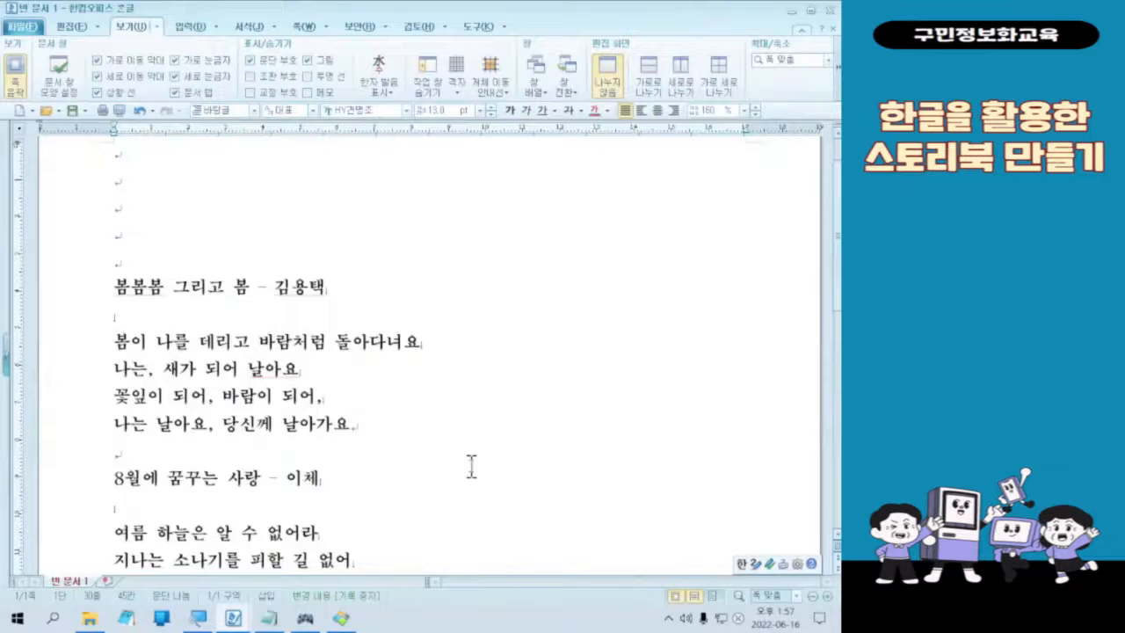
{"action": "scroll", "coordinate": [471, 466], "scroll_direction": "down", "scroll_amount": 5}
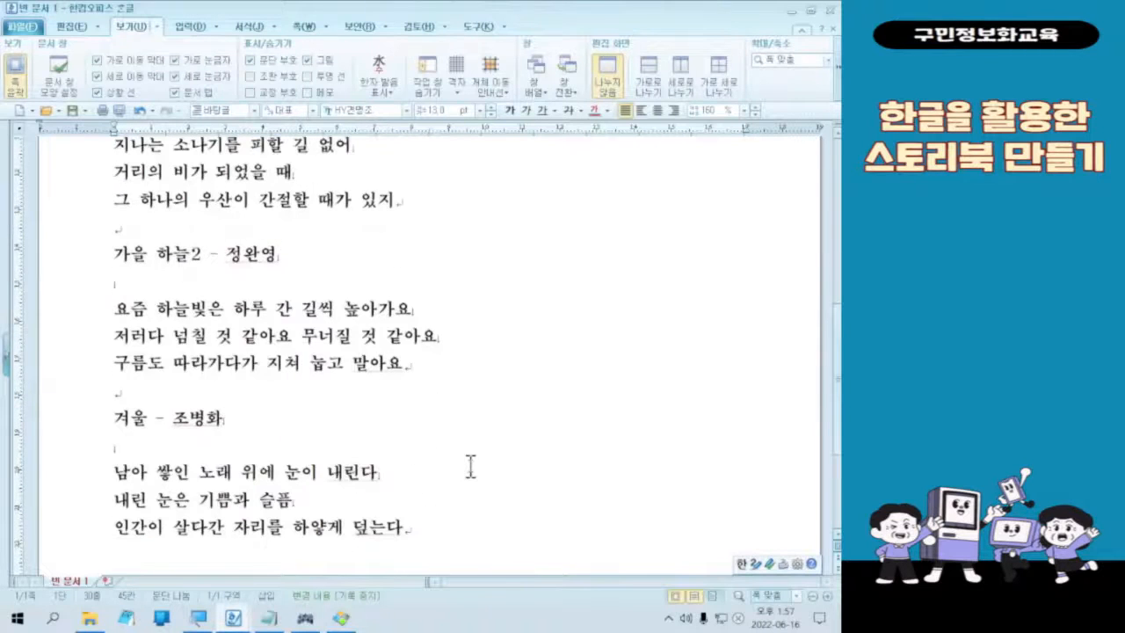
{"action": "left_click_drag", "start_coordinate": [96, 239], "coordinate": [484, 376]}
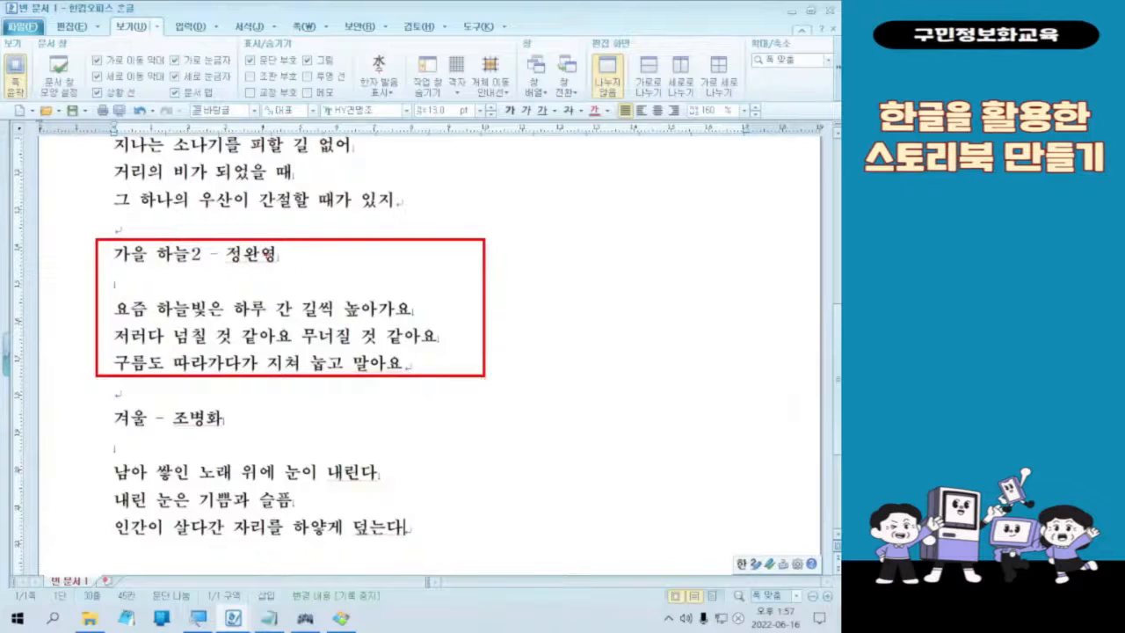
{"action": "mouse_move", "coordinate": [326, 259]}
{"action": "left_mouse_down"}
{"action": "mouse_move", "coordinate": [390, 255]}
{"action": "mouse_move", "coordinate": [450, 362]}
{"action": "mouse_move", "coordinate": [474, 352]}
{"action": "left_mouse_up"}
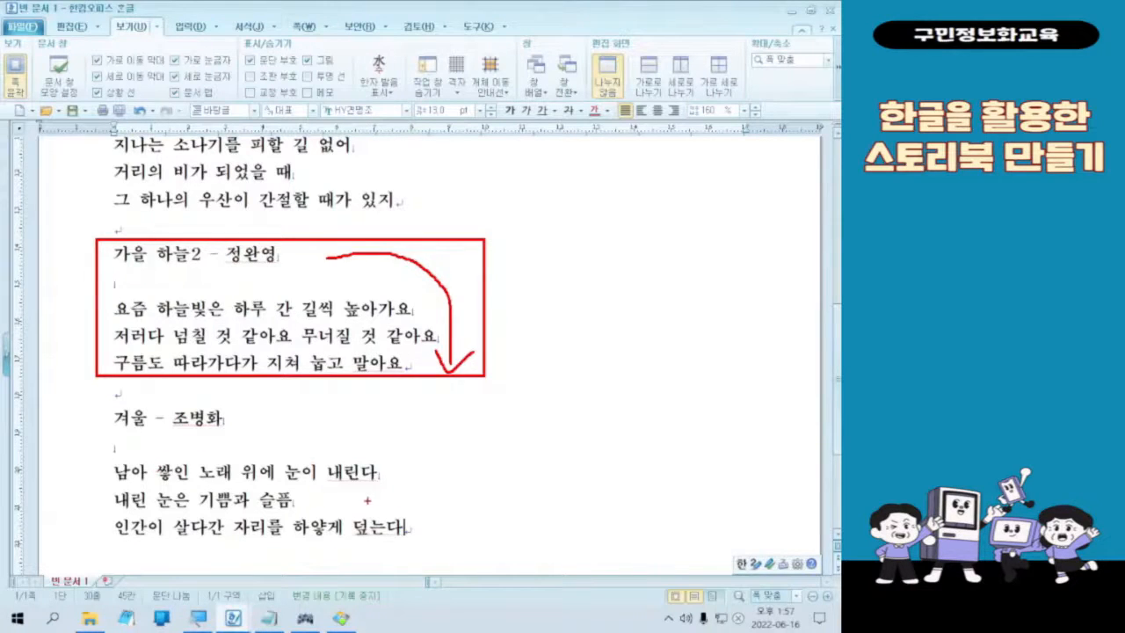
{"action": "key", "text": "Escape"}
Step: Switch to the 사계절 시 text file in Notepad and enlarge its text to 220%
{"action": "key", "text": "alt+Tab"}
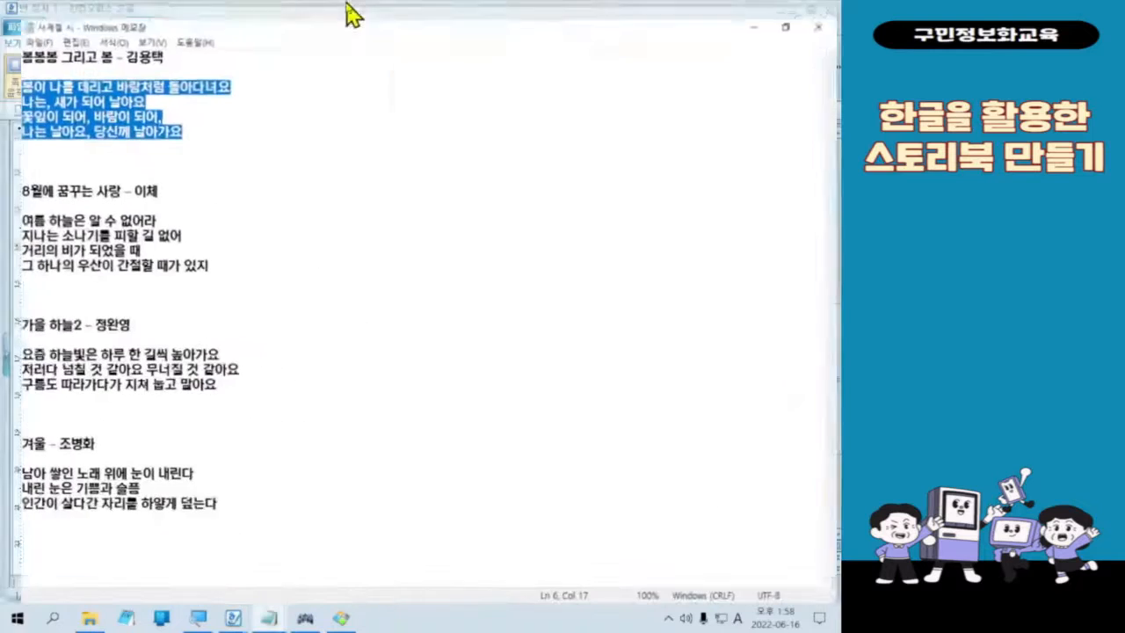
{"action": "scroll", "coordinate": [314, 324], "scroll_direction": "up", "scroll_amount": 3}
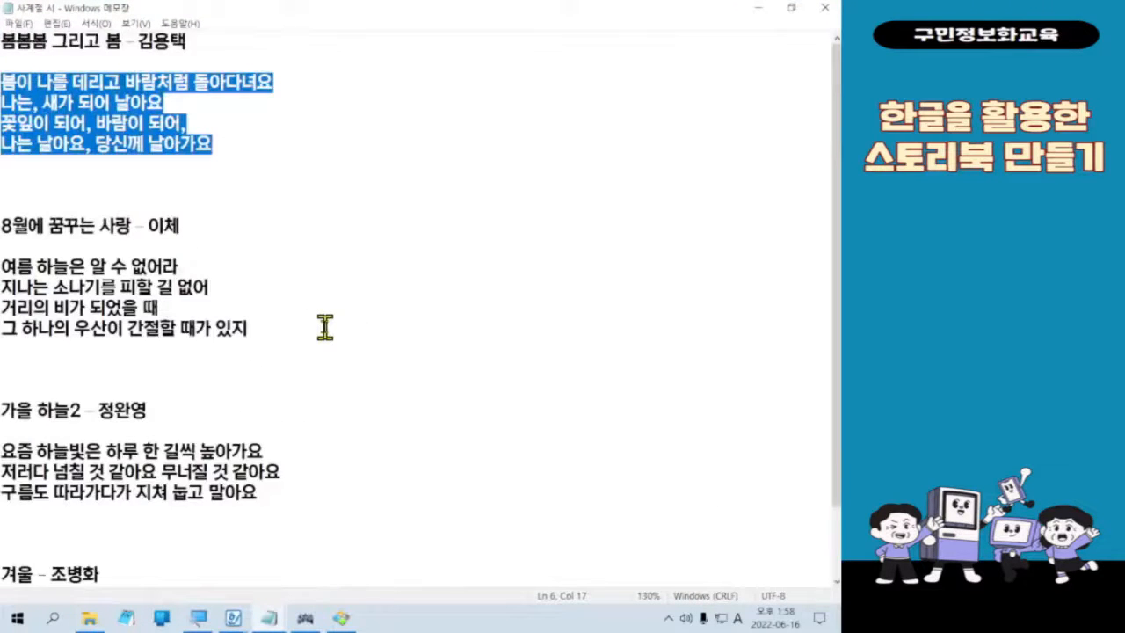
{"action": "scroll", "coordinate": [325, 326], "scroll_direction": "up", "scroll_amount": 6}
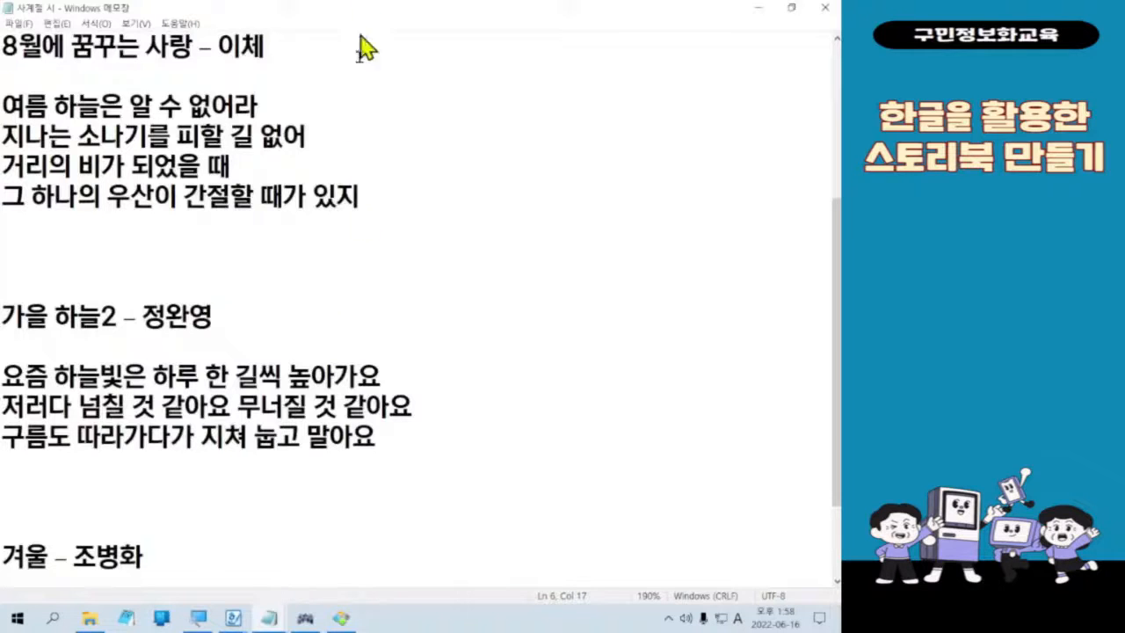
{"action": "scroll", "coordinate": [458, 454], "scroll_direction": "up", "scroll_amount": 1}
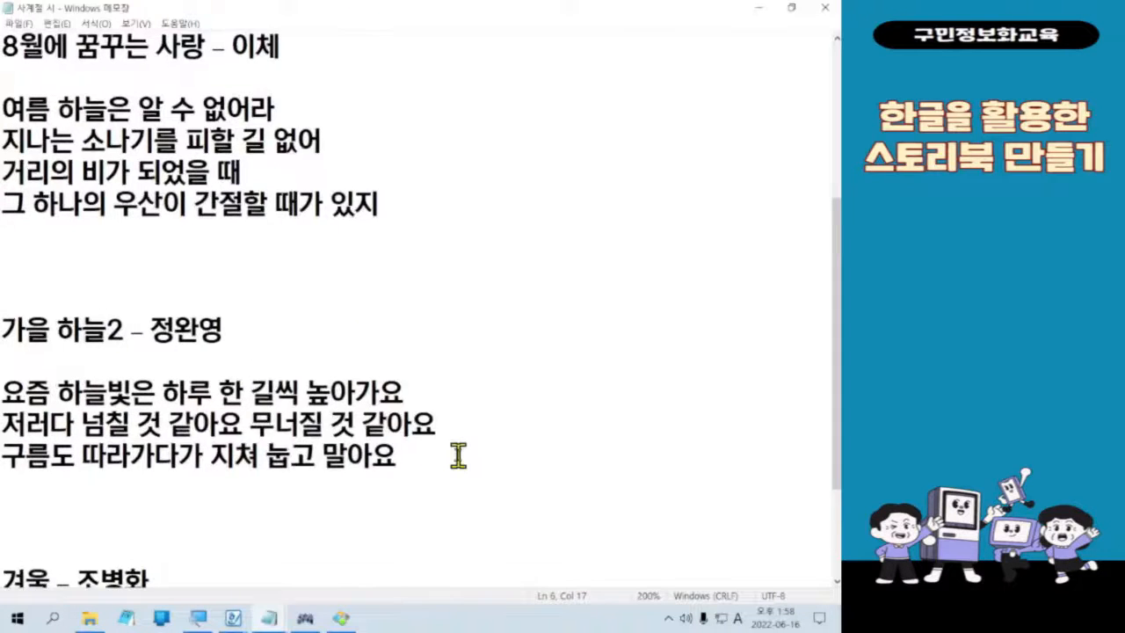
{"action": "scroll", "coordinate": [458, 454], "scroll_direction": "up", "scroll_amount": 2}
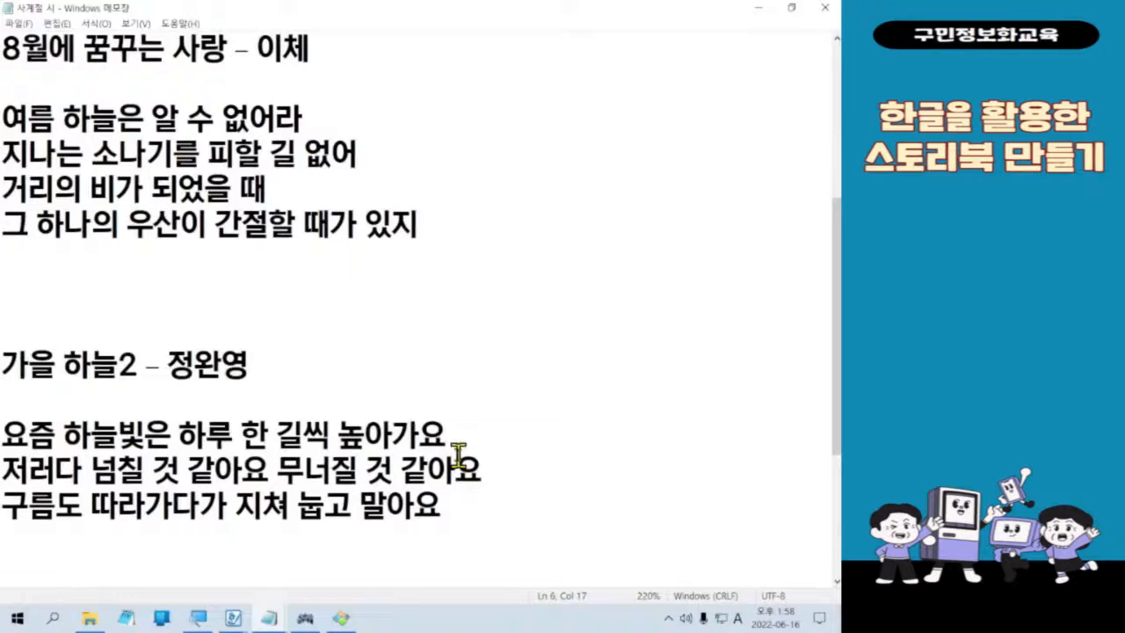
Step: Copy the winter poem from its title "겨울" through the last line ending in "덮는다"
{"action": "scroll", "coordinate": [458, 454], "scroll_direction": "down", "scroll_amount": 2}
{"action": "left_click", "coordinate": [12, 402]}
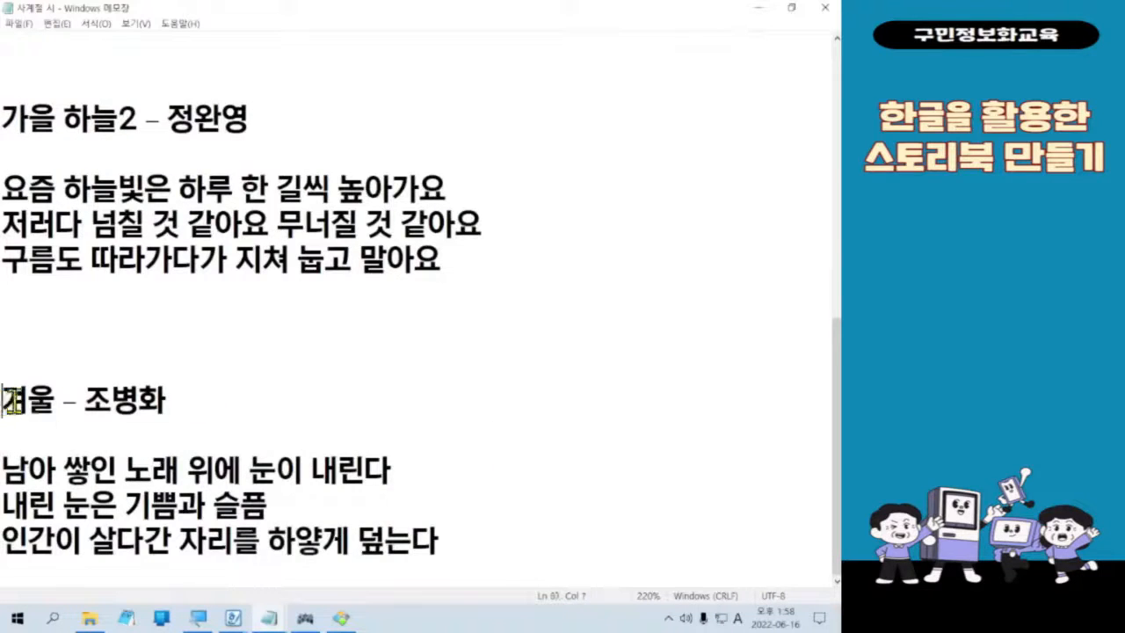
{"action": "left_click_drag", "start_coordinate": [12, 401], "coordinate": [531, 549]}
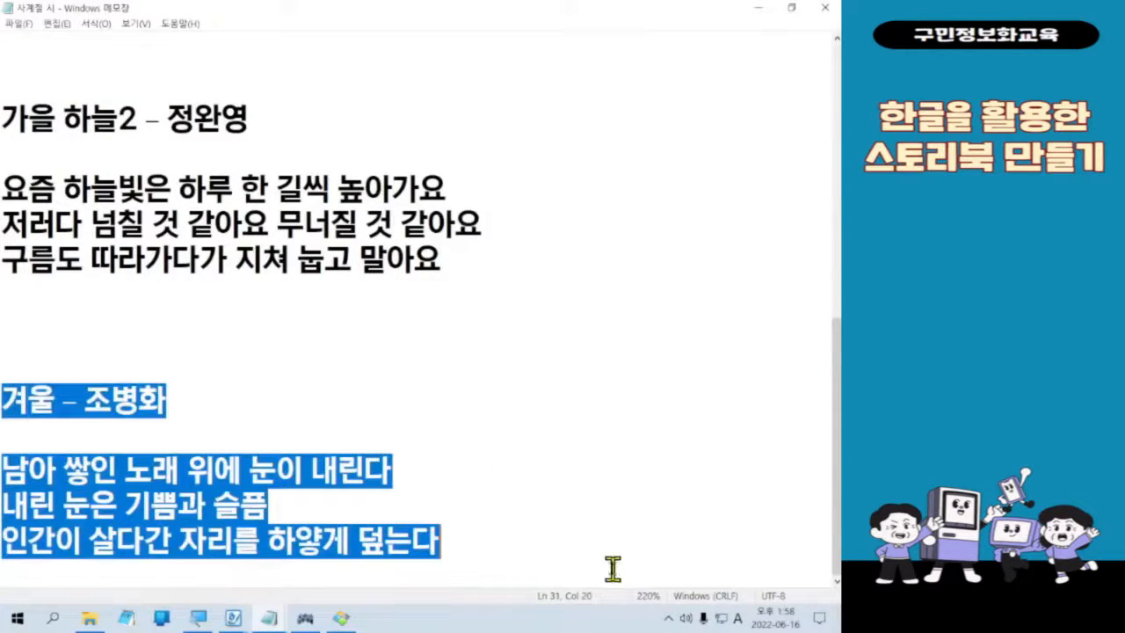
Step: Restore the Notepad window and move and widen it so the summer and autumn poems are readable without wrapped lines
{"action": "double_click", "coordinate": [498, 12]}
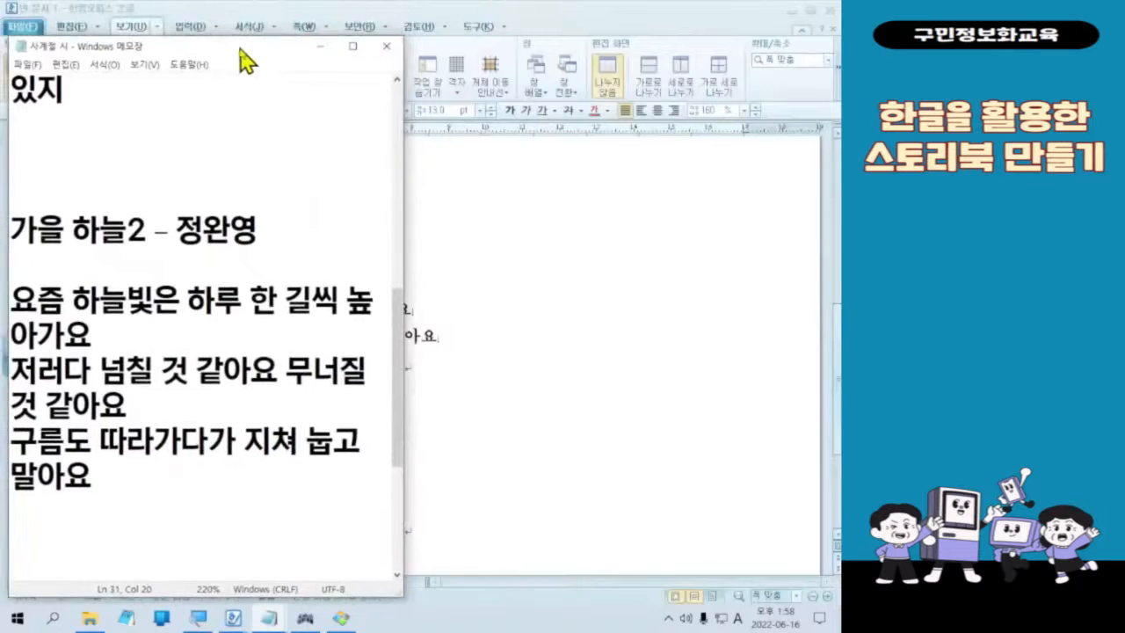
{"action": "left_click_drag", "start_coordinate": [240, 51], "coordinate": [238, 23]}
{"action": "left_click_drag", "start_coordinate": [401, 117], "coordinate": [560, 138]}
{"action": "scroll", "coordinate": [404, 226], "scroll_direction": "up", "scroll_amount": 2}
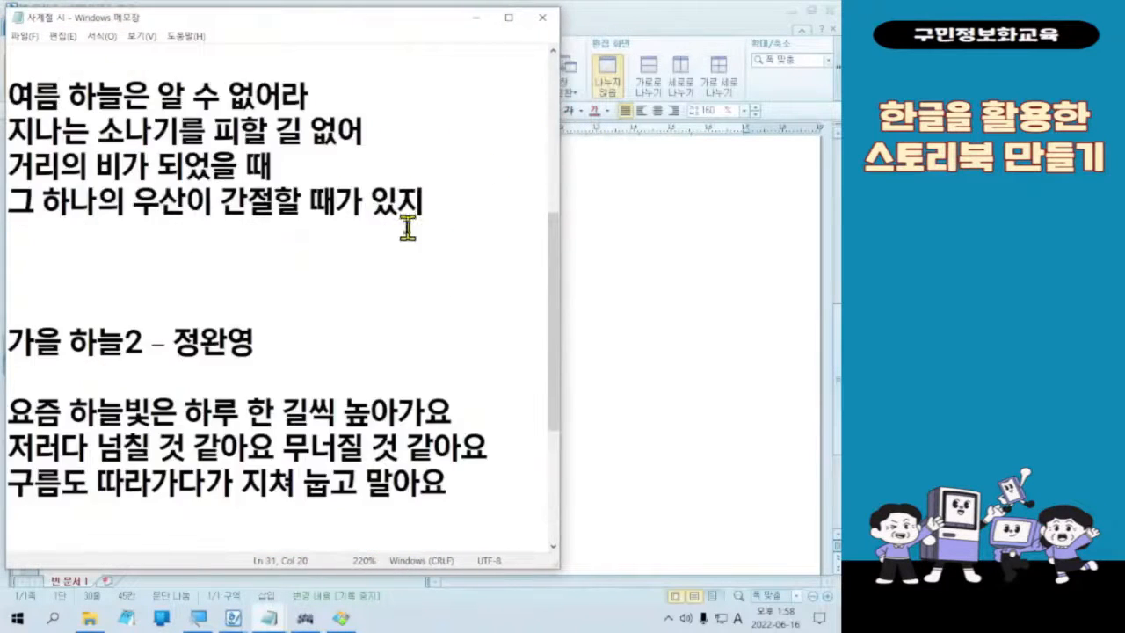
{"action": "scroll", "coordinate": [407, 225], "scroll_direction": "up", "scroll_amount": 1}
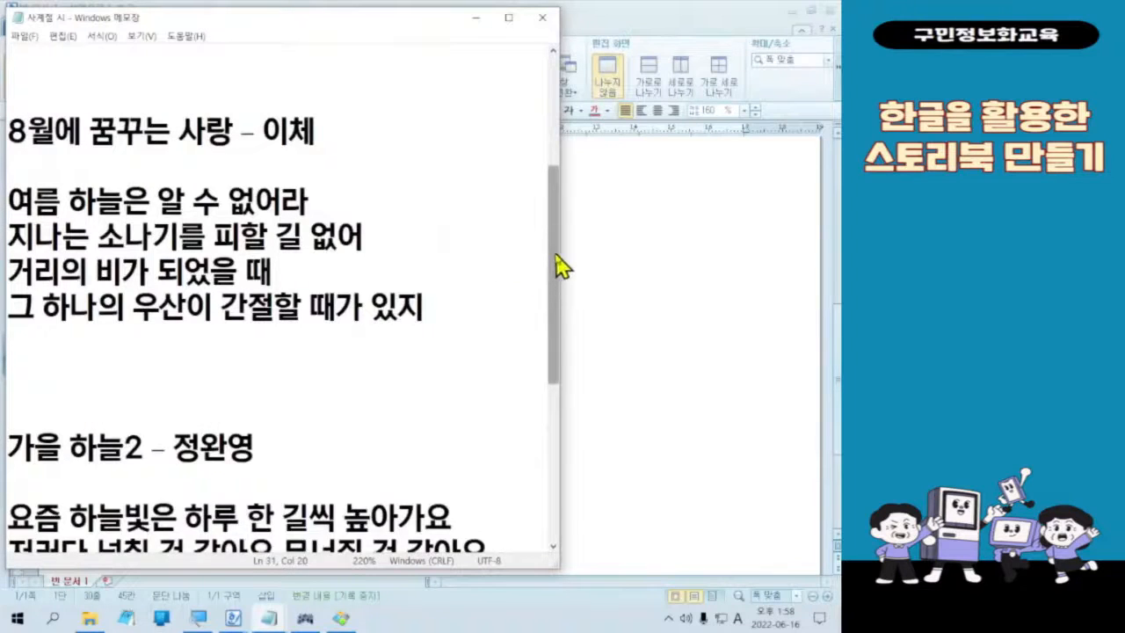
{"action": "scroll", "coordinate": [557, 264], "scroll_direction": "down", "scroll_amount": 1}
{"action": "scroll", "coordinate": [569, 305], "scroll_direction": "up", "scroll_amount": 1}
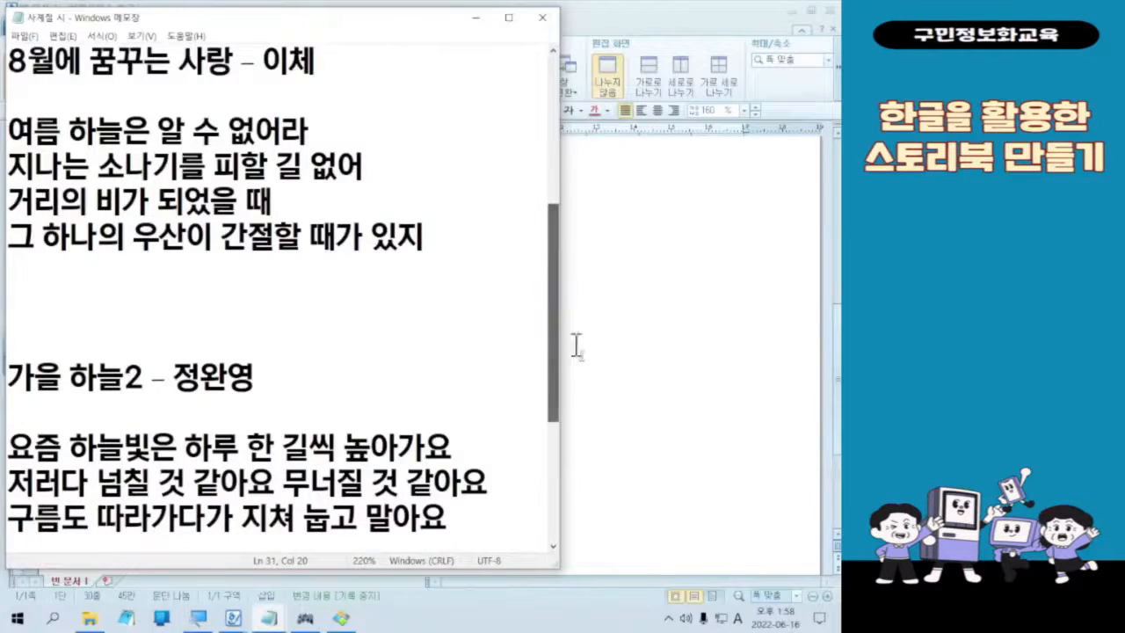
{"action": "left_click", "coordinate": [403, 406]}
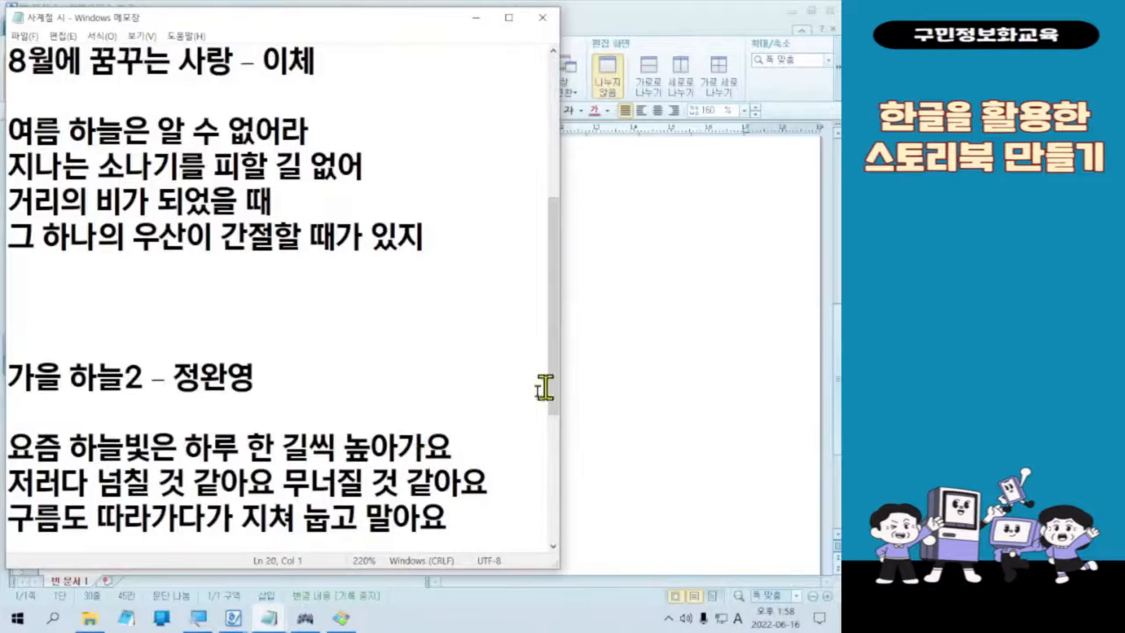
Step: Switch to the untitled Notepad window and replace all its text with the copied winter poem
{"action": "mouse_move", "coordinate": [266, 620]}
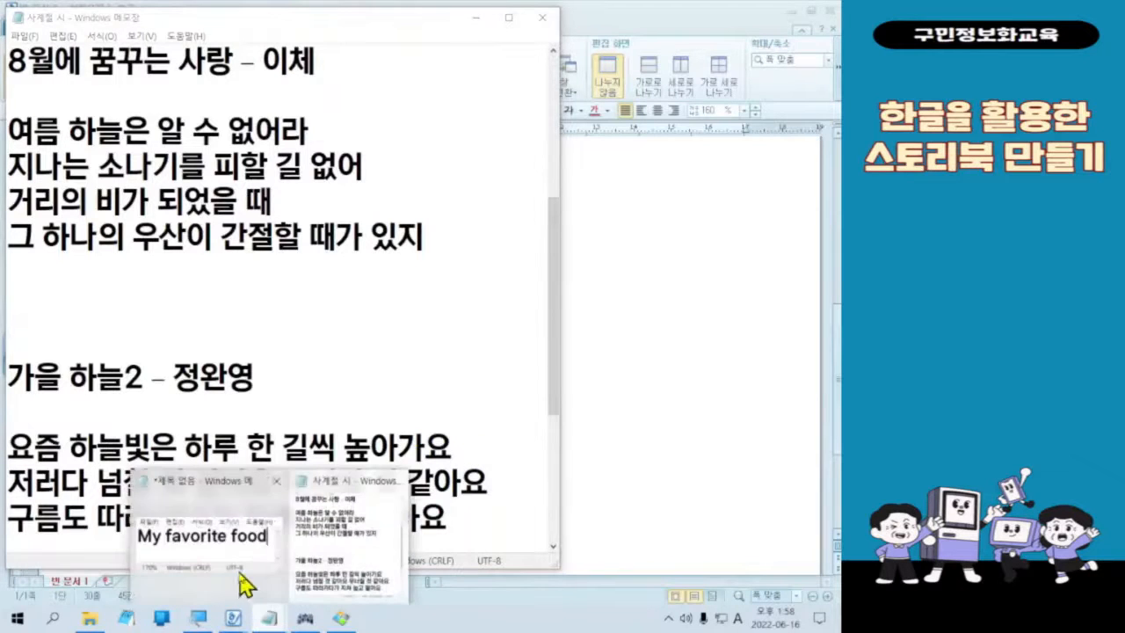
{"action": "left_click", "coordinate": [243, 576]}
{"action": "key", "text": "ctrl+a"}
{"action": "key", "text": "ctrl+v"}
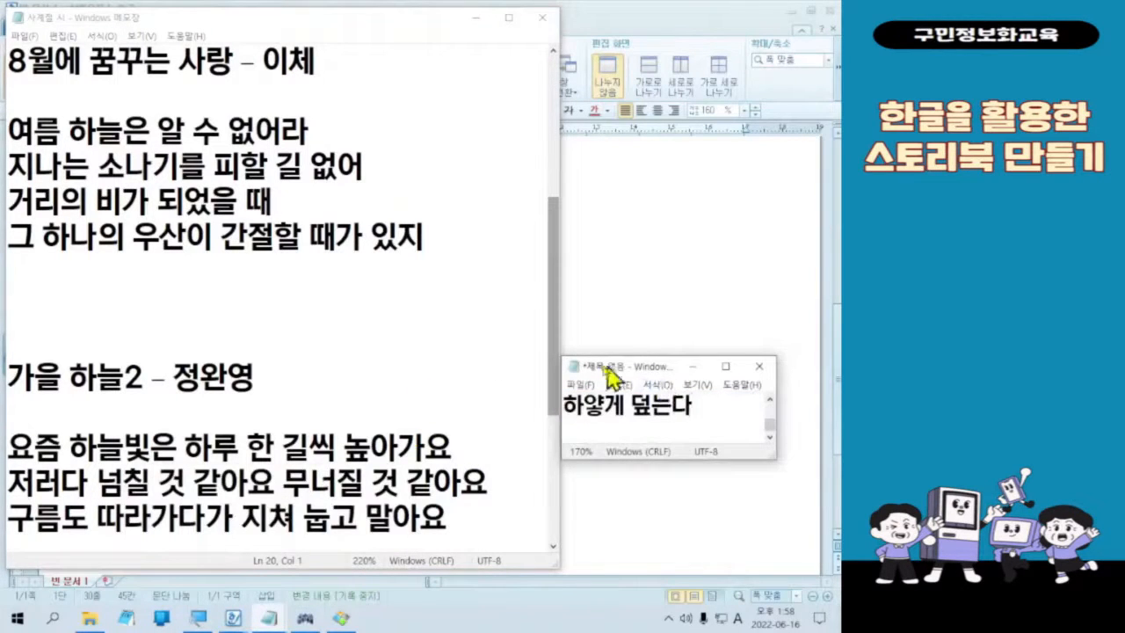
Step: Move and enlarge the untitled Notepad window beside the other one and zoom its text to 190% so each line fits
{"action": "left_click_drag", "start_coordinate": [609, 349], "coordinate": [610, 3]}
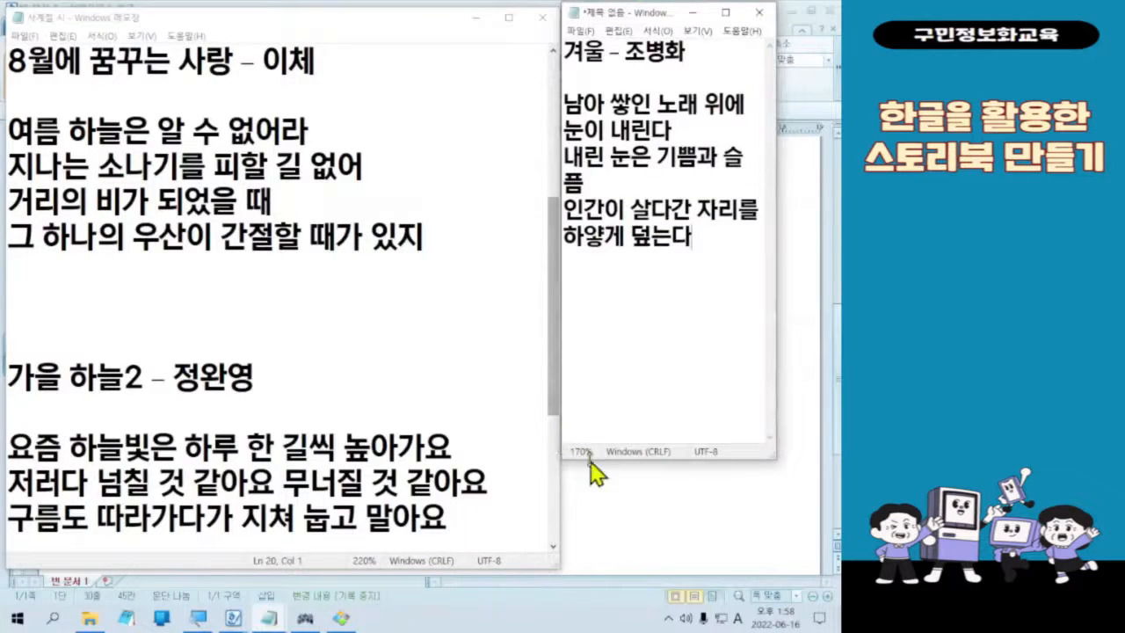
{"action": "left_click_drag", "start_coordinate": [563, 458], "coordinate": [427, 358]}
{"action": "left_click_drag", "start_coordinate": [653, 32], "coordinate": [707, 32]}
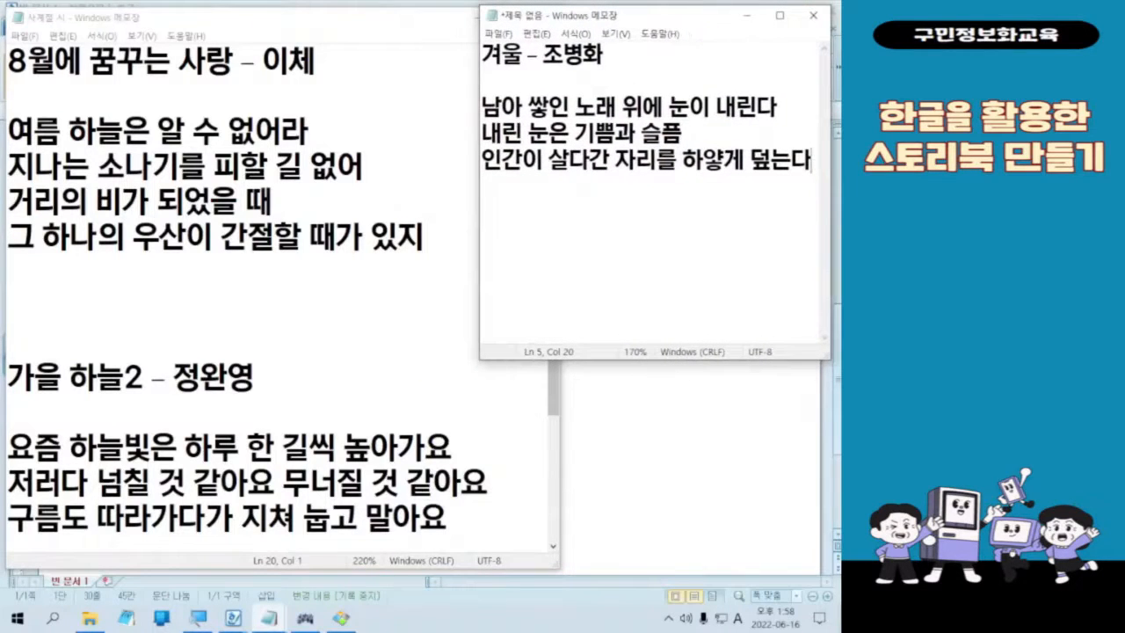
{"action": "left_click_drag", "start_coordinate": [478, 361], "coordinate": [437, 359]}
{"action": "scroll", "coordinate": [705, 255], "scroll_direction": "up", "scroll_amount": 2, "text": "ctrl"}
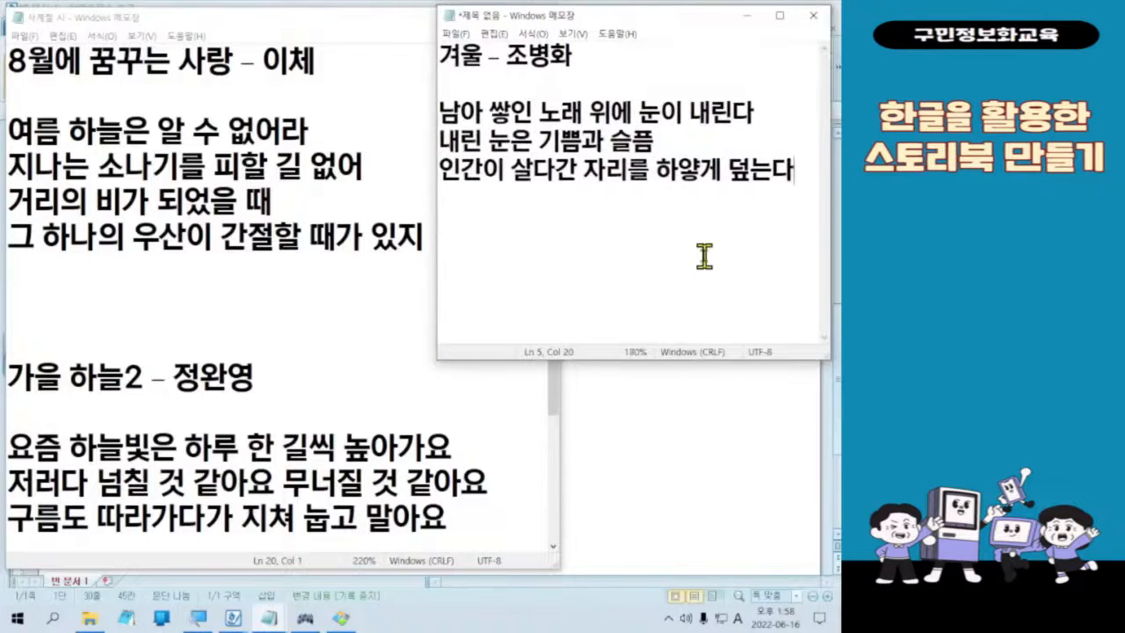
{"action": "left_click", "coordinate": [706, 276]}
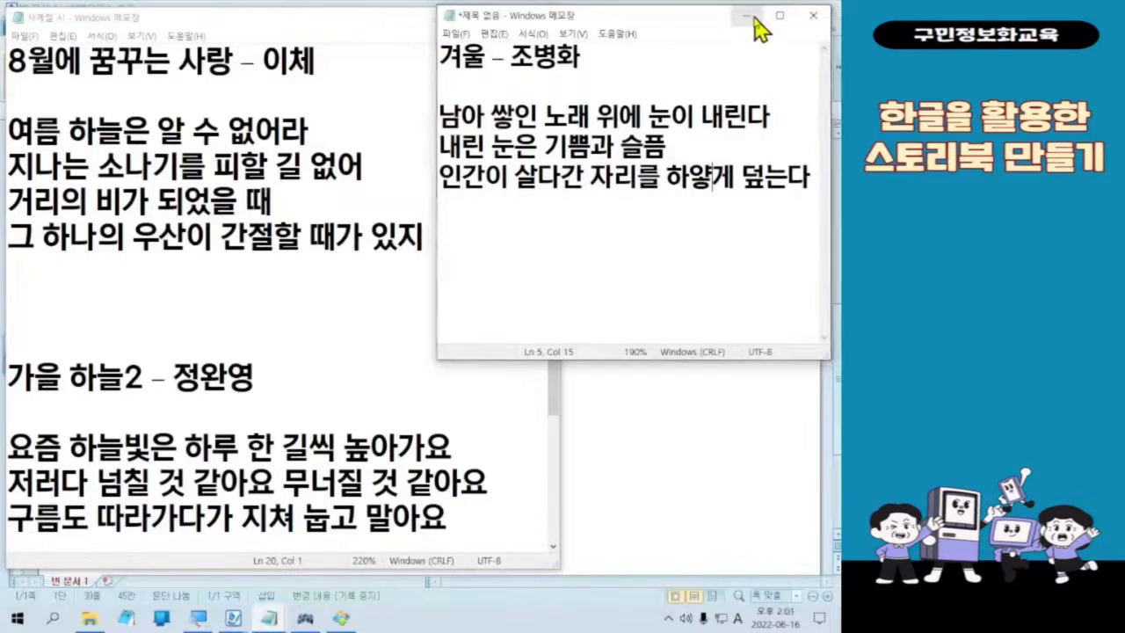
Step: Minimize both Notepad windows to return to the Hangul document 빈 문서 1
{"action": "left_click", "coordinate": [758, 29]}
{"action": "left_click", "coordinate": [477, 20]}
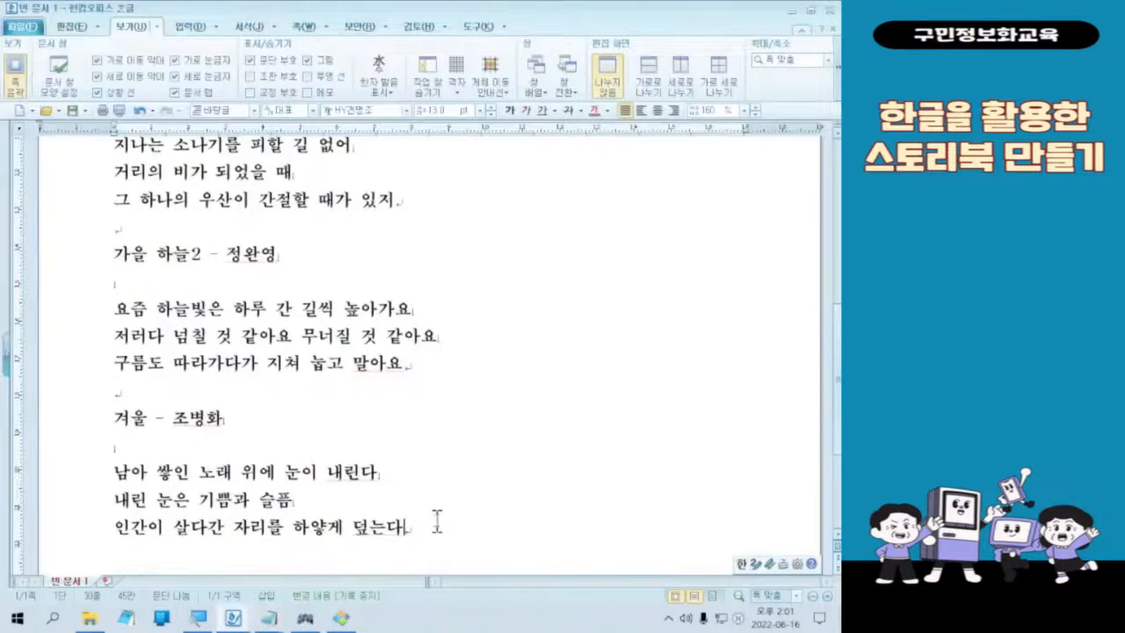
Step: Look over the seasonal poems in the document, from the spring title down to the winter poem
{"action": "scroll", "coordinate": [437, 520], "scroll_direction": "up", "scroll_amount": 5}
{"action": "scroll", "coordinate": [395, 462], "scroll_direction": "down", "scroll_amount": 3}
{"action": "scroll", "coordinate": [442, 427], "scroll_direction": "down", "scroll_amount": 4}
{"action": "scroll", "coordinate": [445, 426], "scroll_direction": "up", "scroll_amount": 3}
{"action": "scroll", "coordinate": [446, 426], "scroll_direction": "up", "scroll_amount": 6}
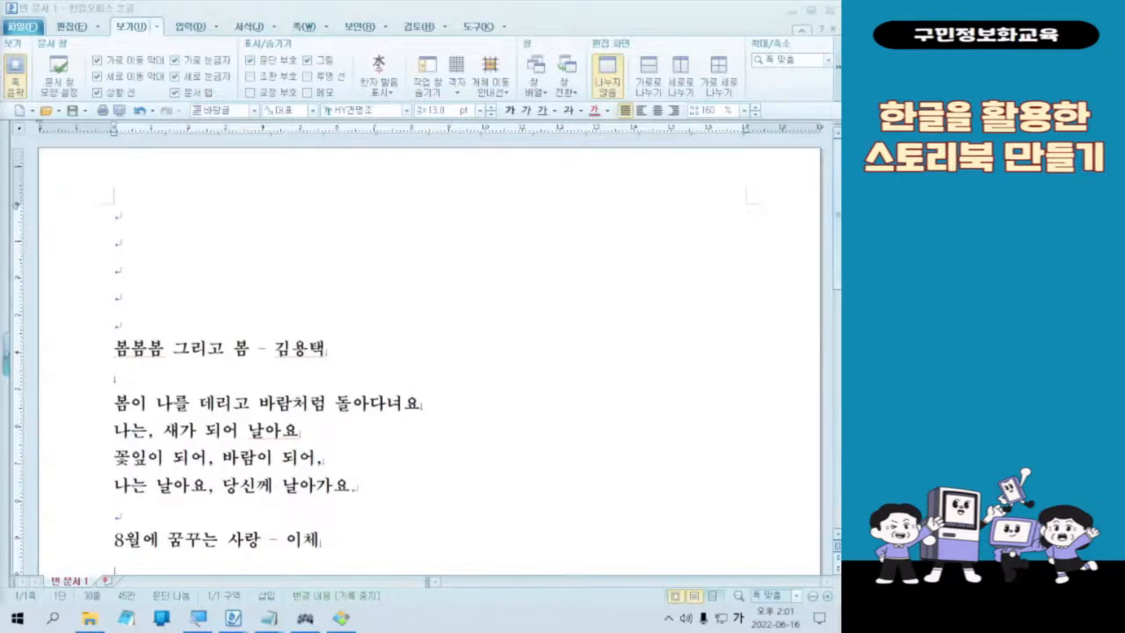
{"action": "scroll", "coordinate": [247, 427], "scroll_direction": "down", "scroll_amount": 5}
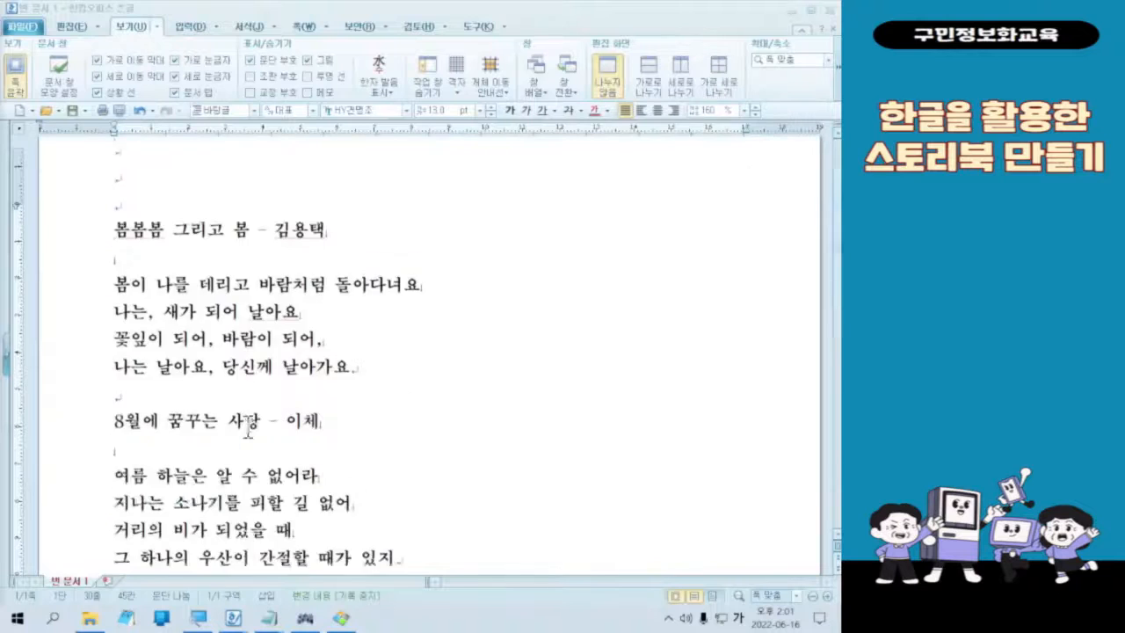
{"action": "left_click", "coordinate": [160, 306]}
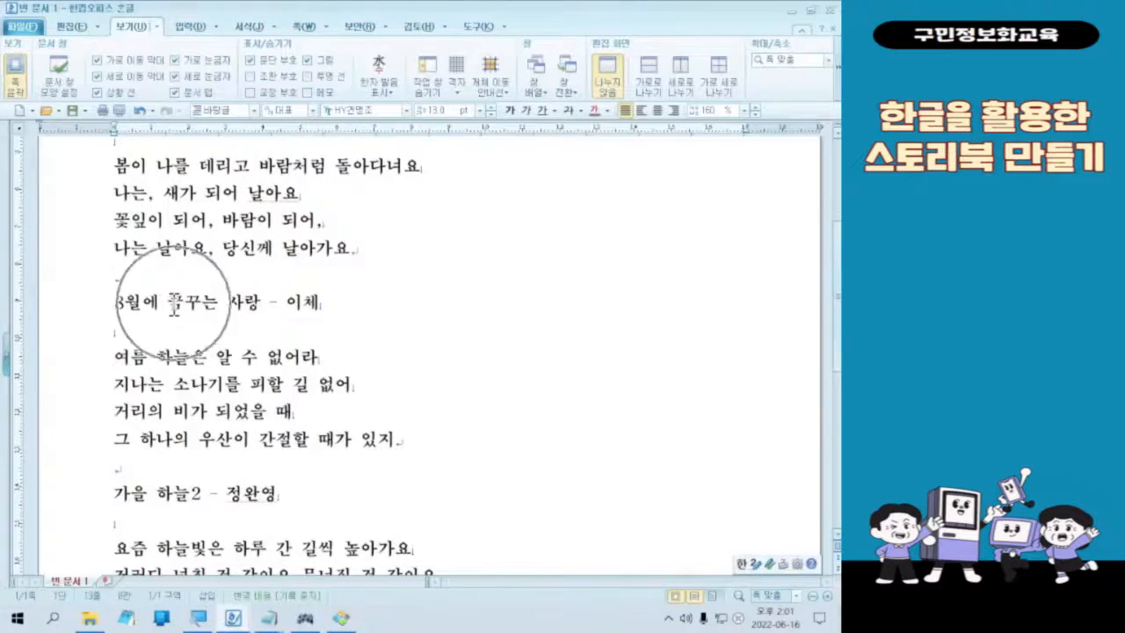
{"action": "left_click", "coordinate": [226, 296]}
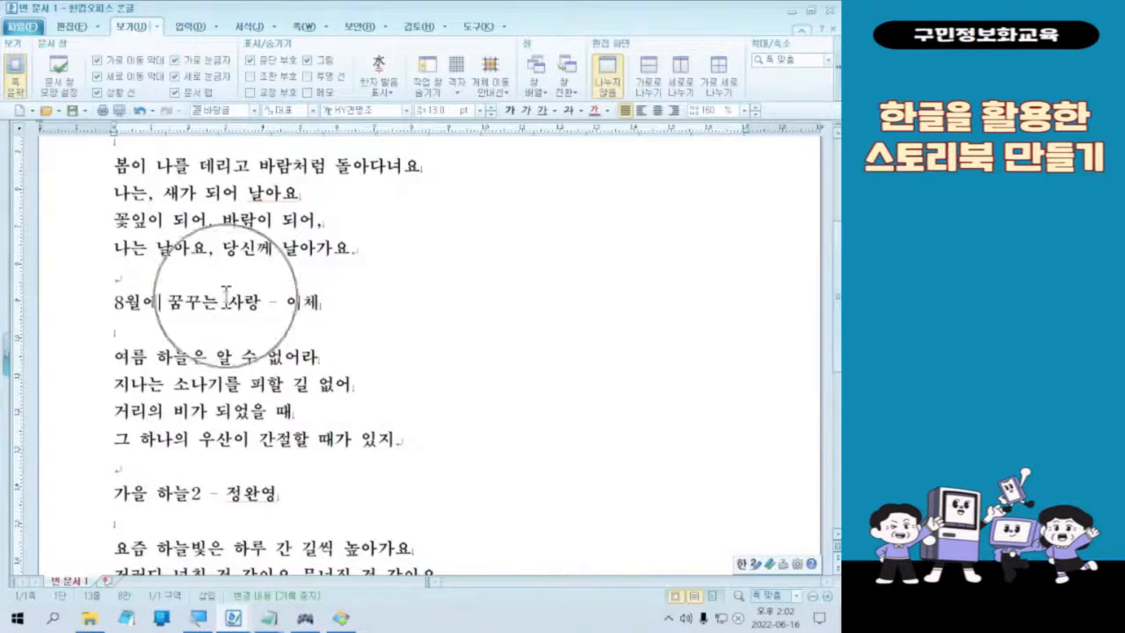
Step: Right-align the summer poem 8월에 꿈꾸는 사랑, from its title line to its last verse
{"action": "left_click", "coordinate": [226, 297]}
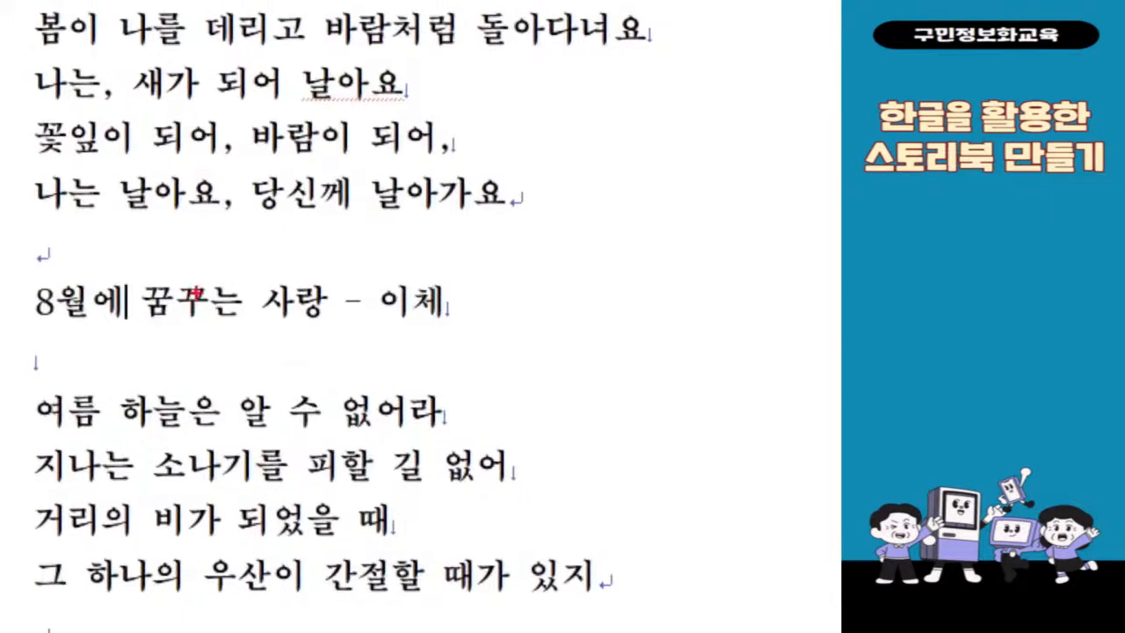
{"action": "left_click_drag", "start_coordinate": [204, 281], "coordinate": [355, 288]}
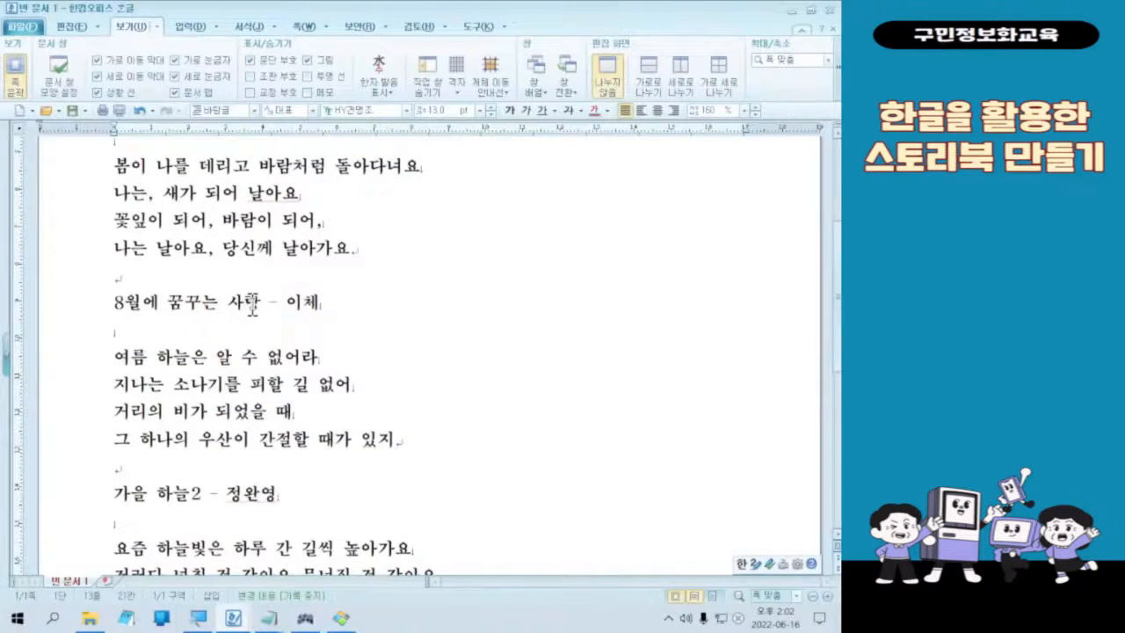
{"action": "key", "text": "ctrl+2"}
{"action": "left_click_drag", "start_coordinate": [70, 288], "coordinate": [480, 451]}
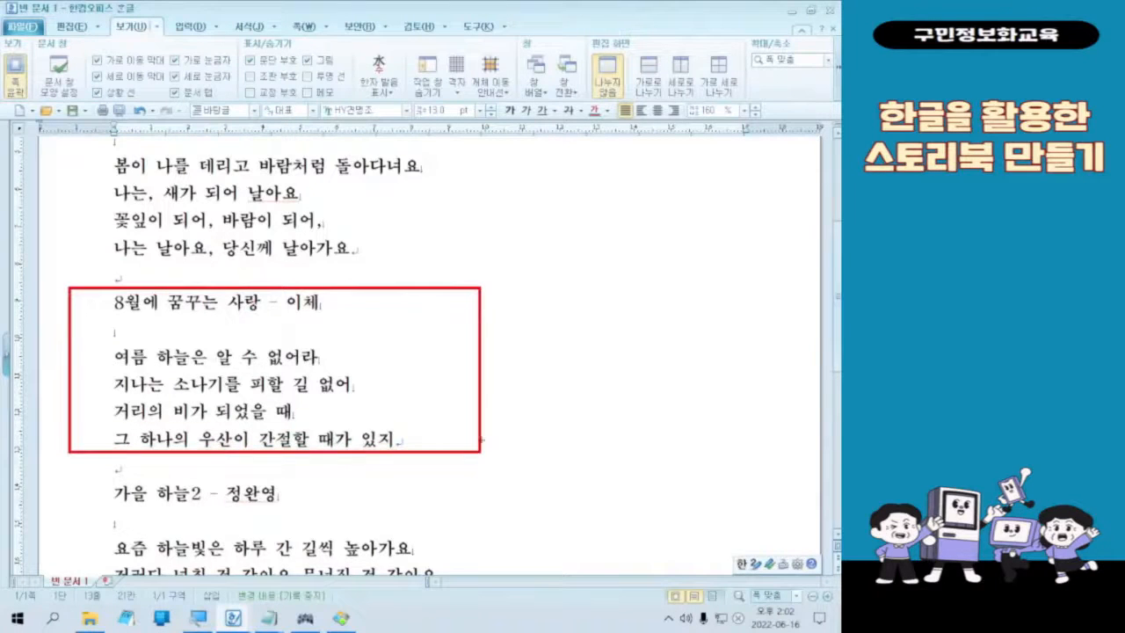
{"action": "left_click_drag", "start_coordinate": [483, 349], "coordinate": [551, 336]}
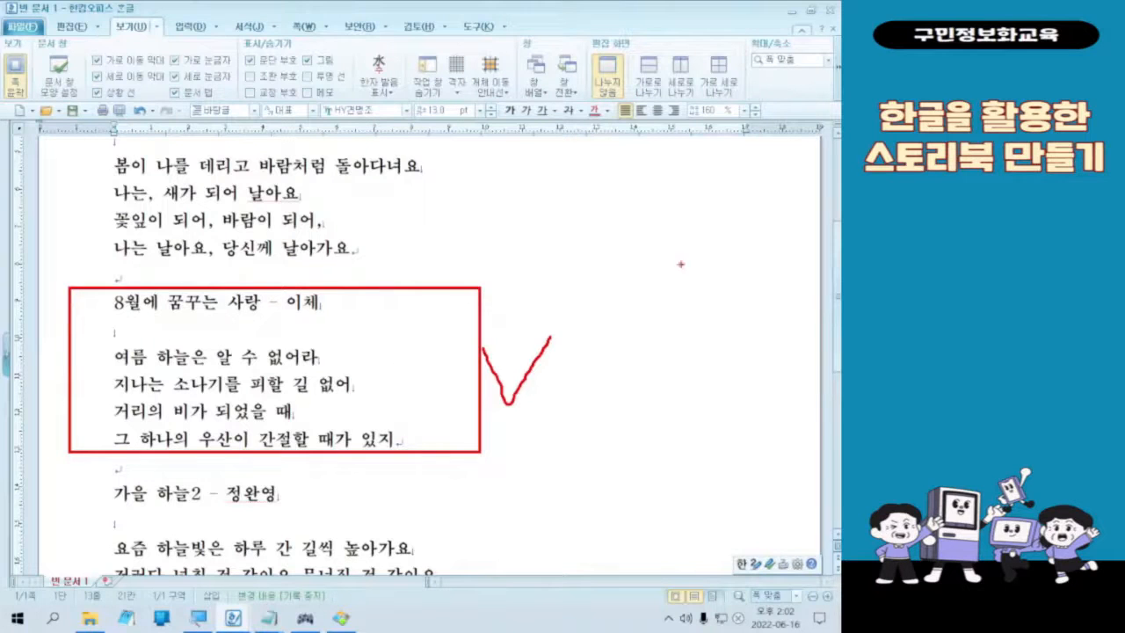
{"action": "key", "text": "Escape"}
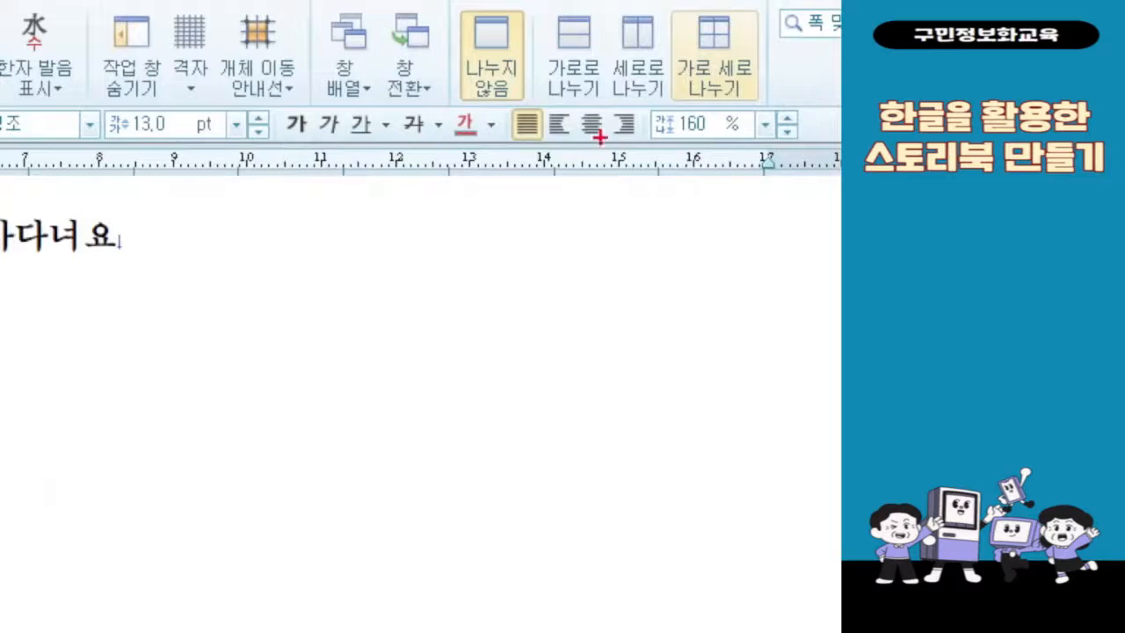
{"action": "left_click_drag", "start_coordinate": [600, 94], "coordinate": [652, 165]}
{"action": "left_click_drag", "start_coordinate": [582, 234], "coordinate": [611, 175]}
{"action": "left_click_drag", "start_coordinate": [510, 365], "coordinate": [611, 176]}
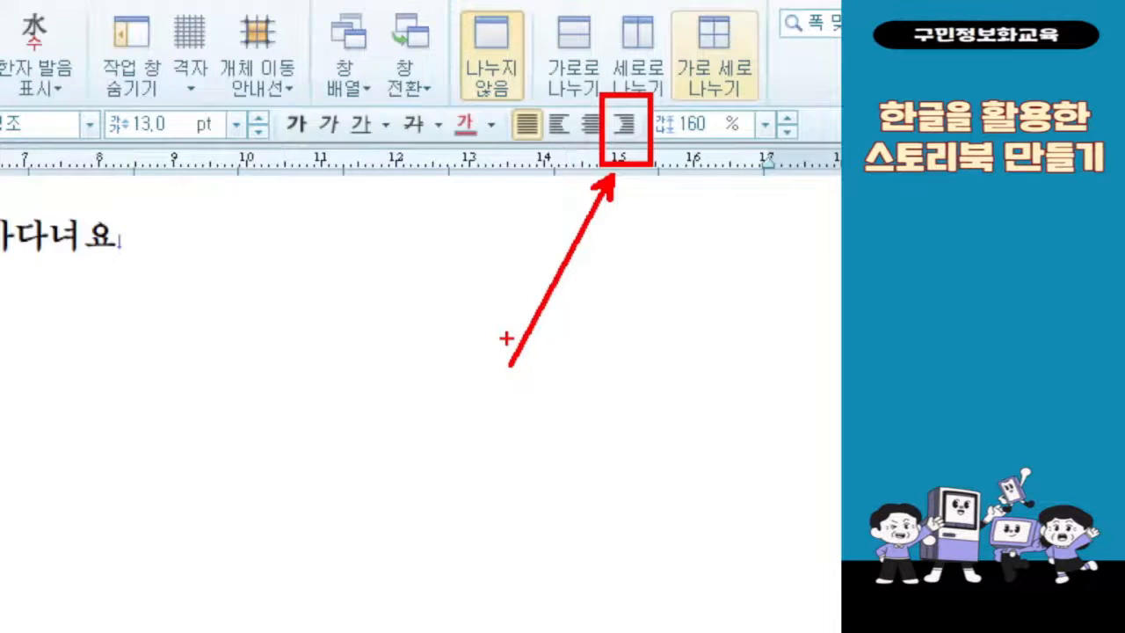
{"action": "left_click", "coordinate": [624, 124]}
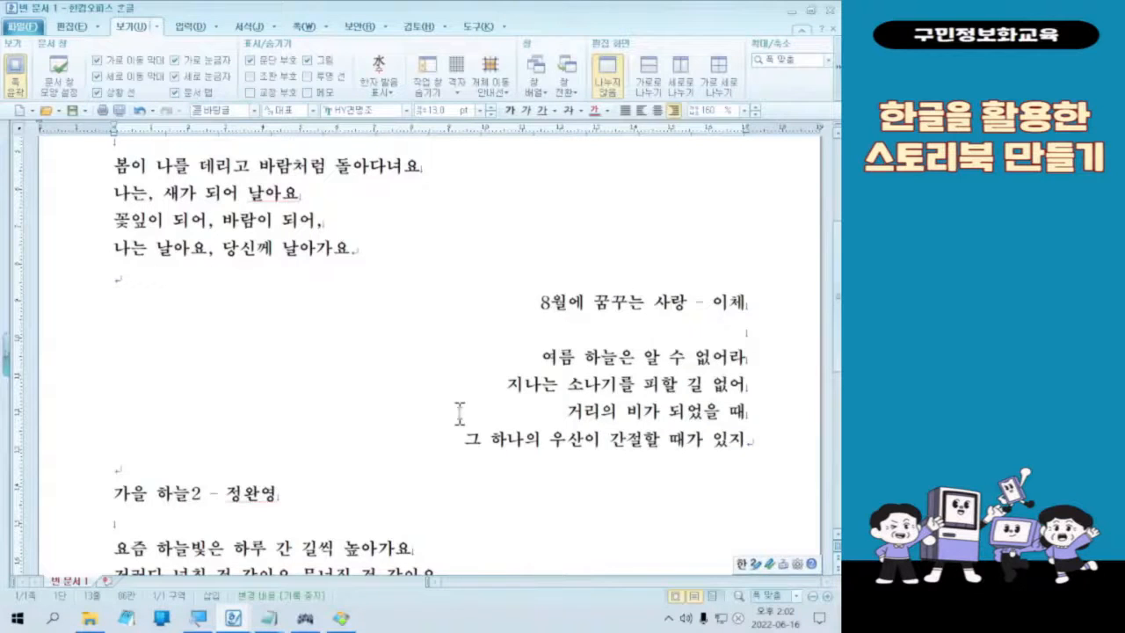
{"action": "left_click", "coordinate": [613, 307]}
Step: Check the poem alignment in the finished Four Seasons sample image and right-align the winter poem 겨울 in the document to match
{"action": "left_click", "coordinate": [340, 618]}
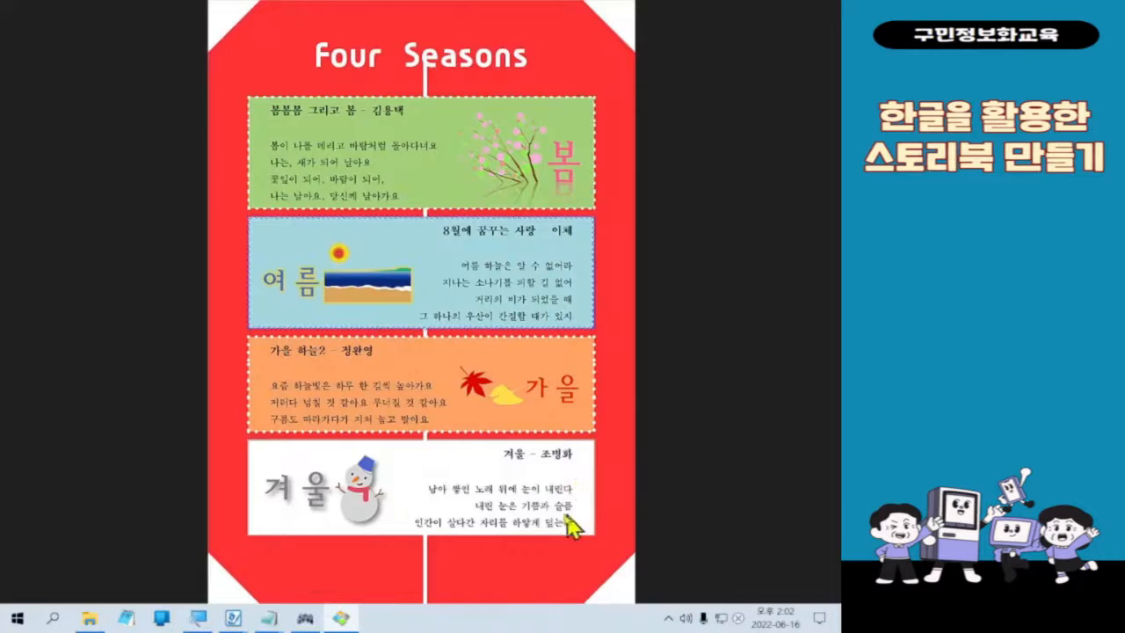
{"action": "left_click", "coordinate": [786, 24]}
{"action": "scroll", "coordinate": [545, 346], "scroll_direction": "down", "scroll_amount": 5}
{"action": "left_click", "coordinate": [186, 243]}
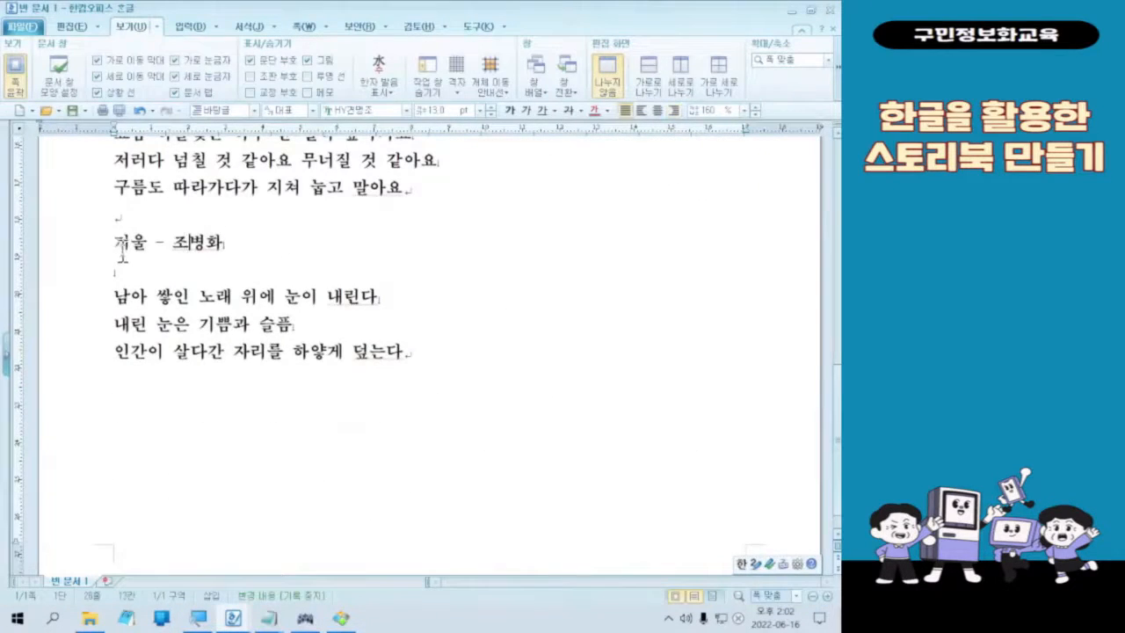
{"action": "key", "text": "ctrl+1"}
{"action": "left_click", "coordinate": [117, 244]}
{"action": "mouse_move", "coordinate": [169, 204]}
{"action": "left_mouse_down"}
{"action": "mouse_move", "coordinate": [217, 304]}
{"action": "mouse_move", "coordinate": [299, 204]}
{"action": "left_mouse_up"}
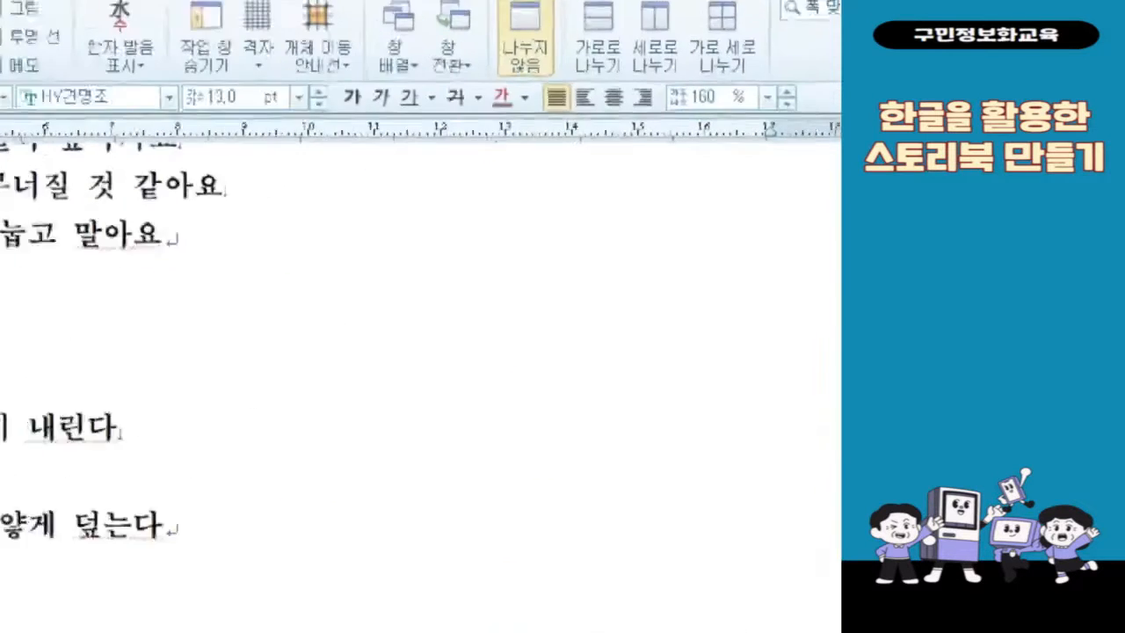
{"action": "left_click_drag", "start_coordinate": [625, 70], "coordinate": [660, 121]}
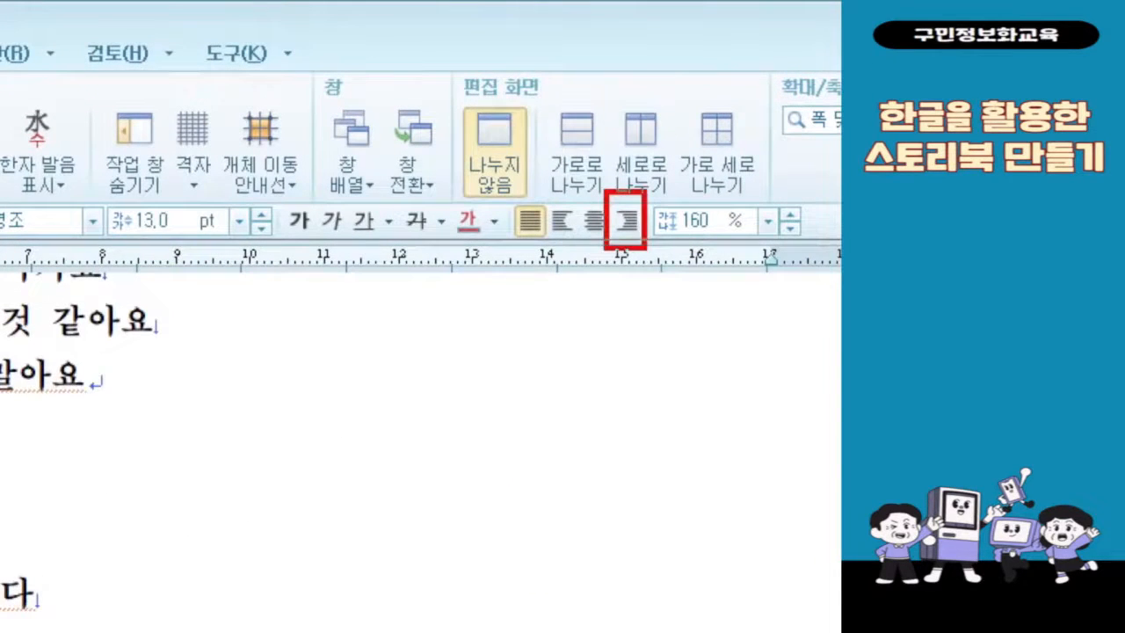
{"action": "left_click_drag", "start_coordinate": [642, 257], "coordinate": [474, 558]}
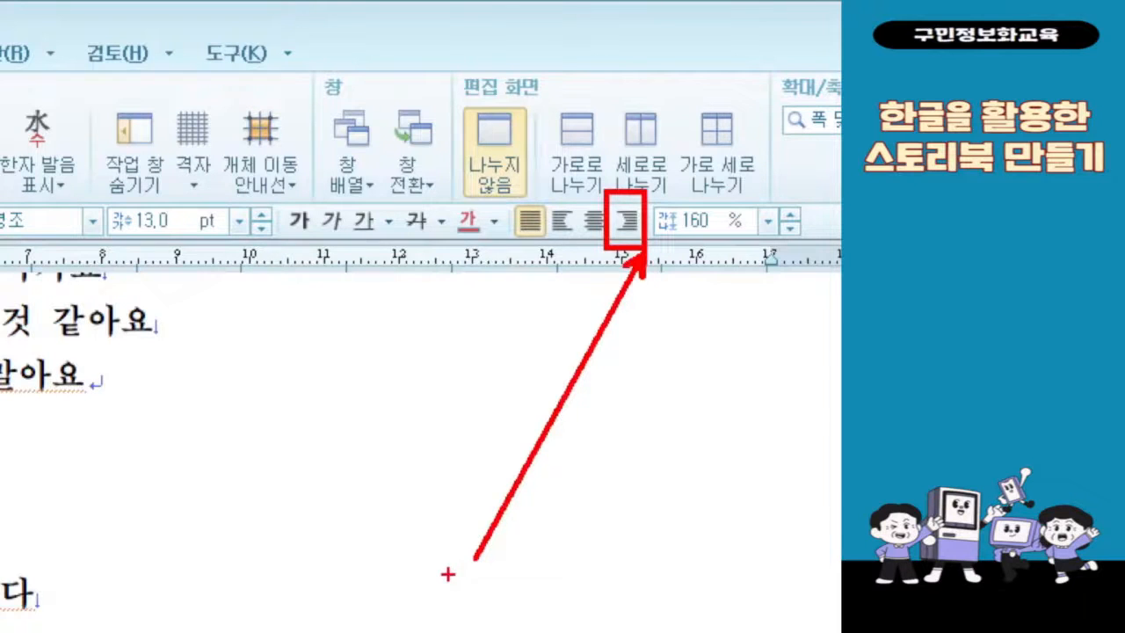
{"action": "key", "text": "Escape"}
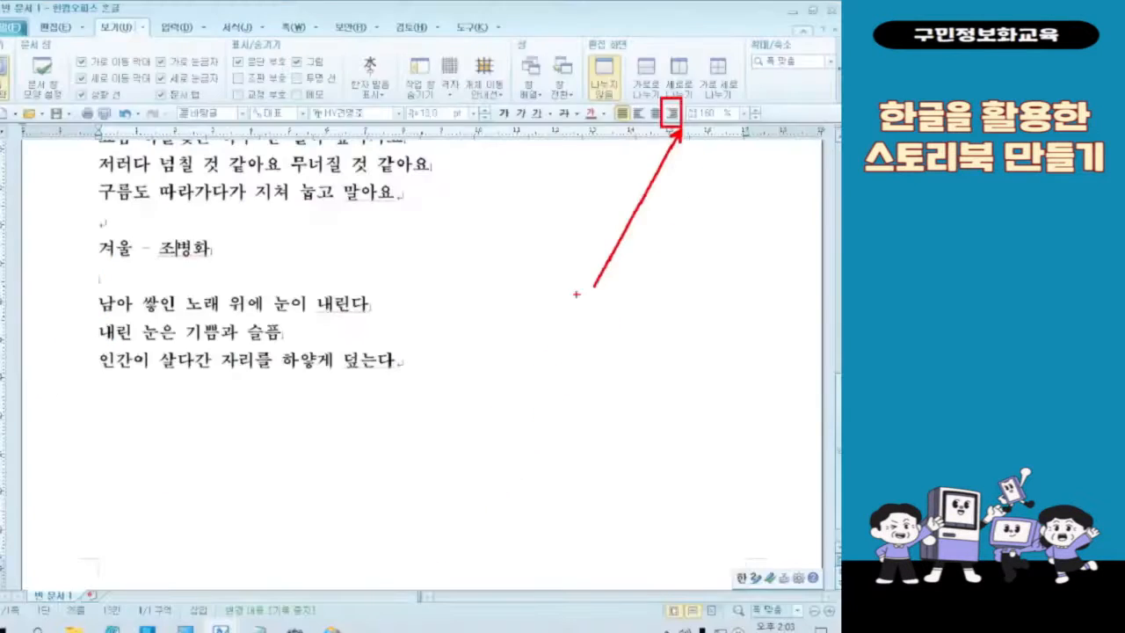
{"action": "left_click", "coordinate": [673, 110]}
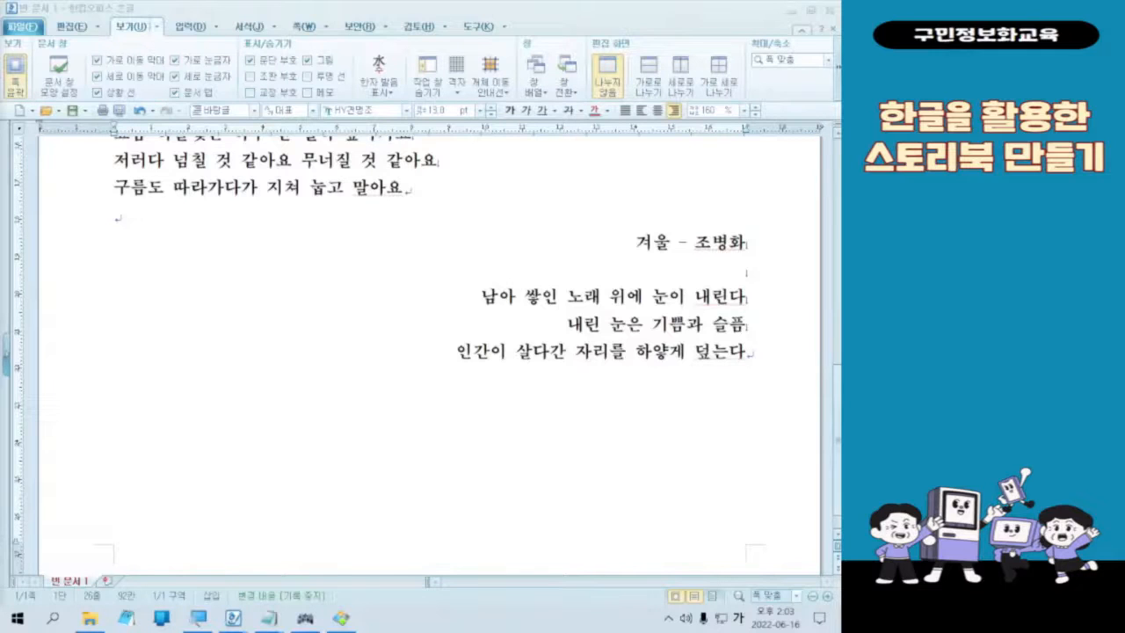
{"action": "scroll", "coordinate": [714, 369], "scroll_direction": "up", "scroll_amount": 7}
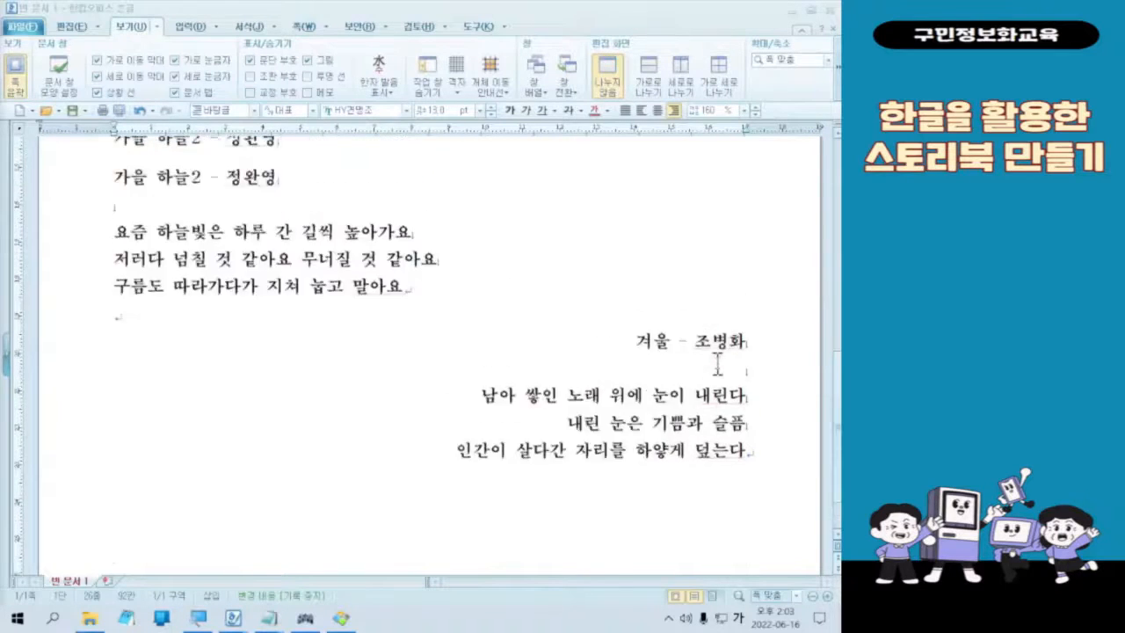
{"action": "left_click_drag", "start_coordinate": [541, 243], "coordinate": [761, 380]}
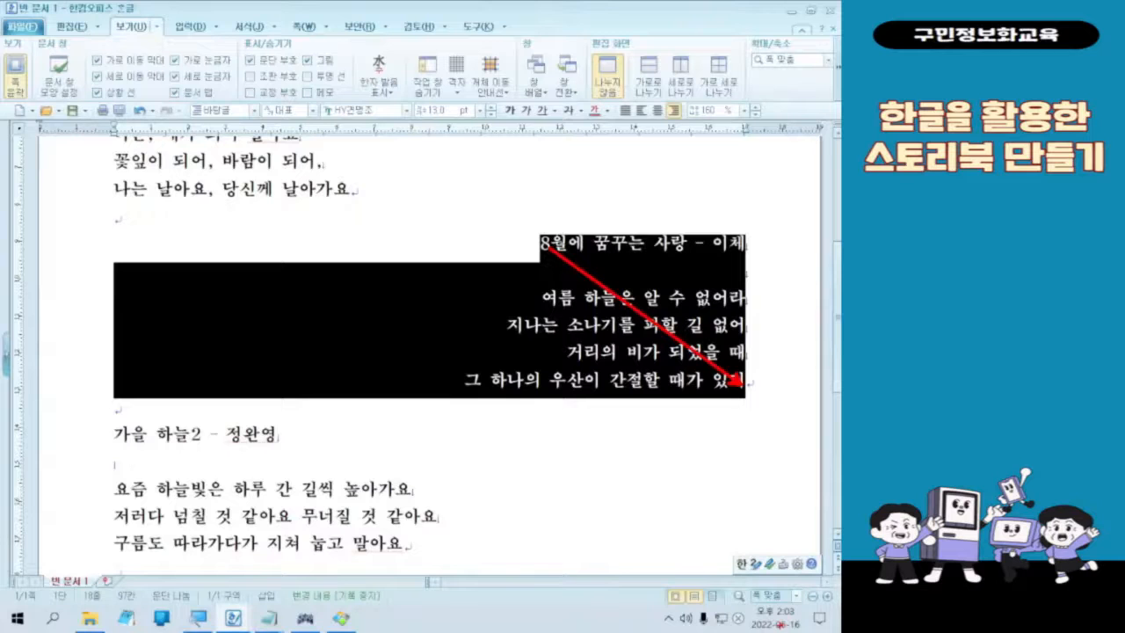
{"action": "left_click", "coordinate": [629, 452]}
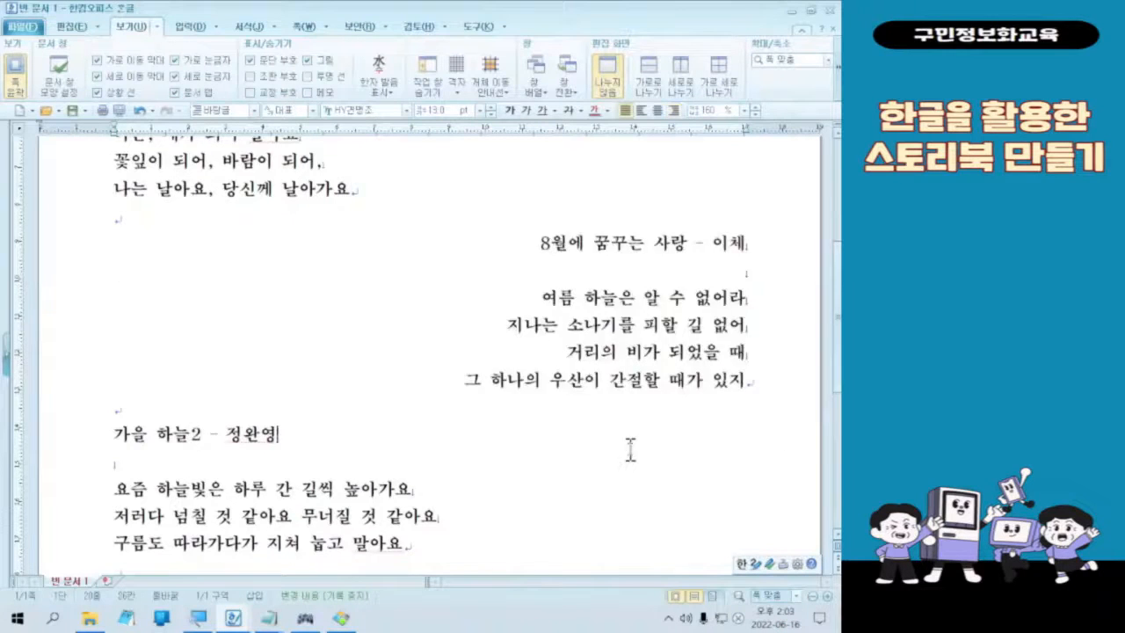
{"action": "scroll", "coordinate": [627, 455], "scroll_direction": "up", "scroll_amount": 3}
{"action": "scroll", "coordinate": [703, 386], "scroll_direction": "up", "scroll_amount": 3}
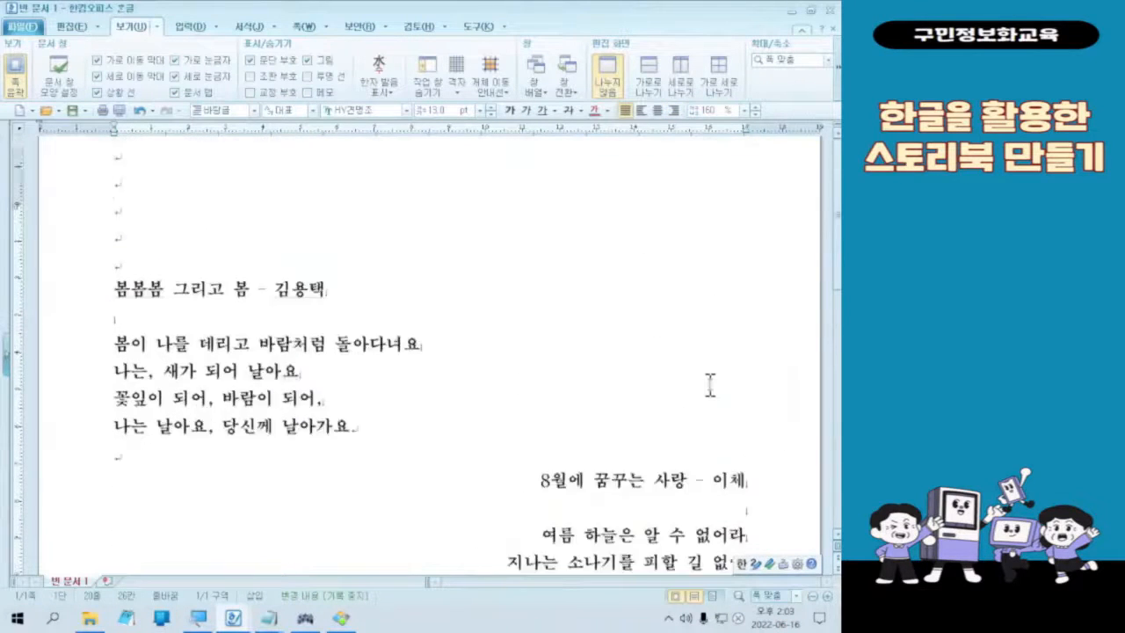
{"action": "scroll", "coordinate": [707, 389], "scroll_direction": "down", "scroll_amount": 3}
{"action": "scroll", "coordinate": [319, 334], "scroll_direction": "up", "scroll_amount": 3}
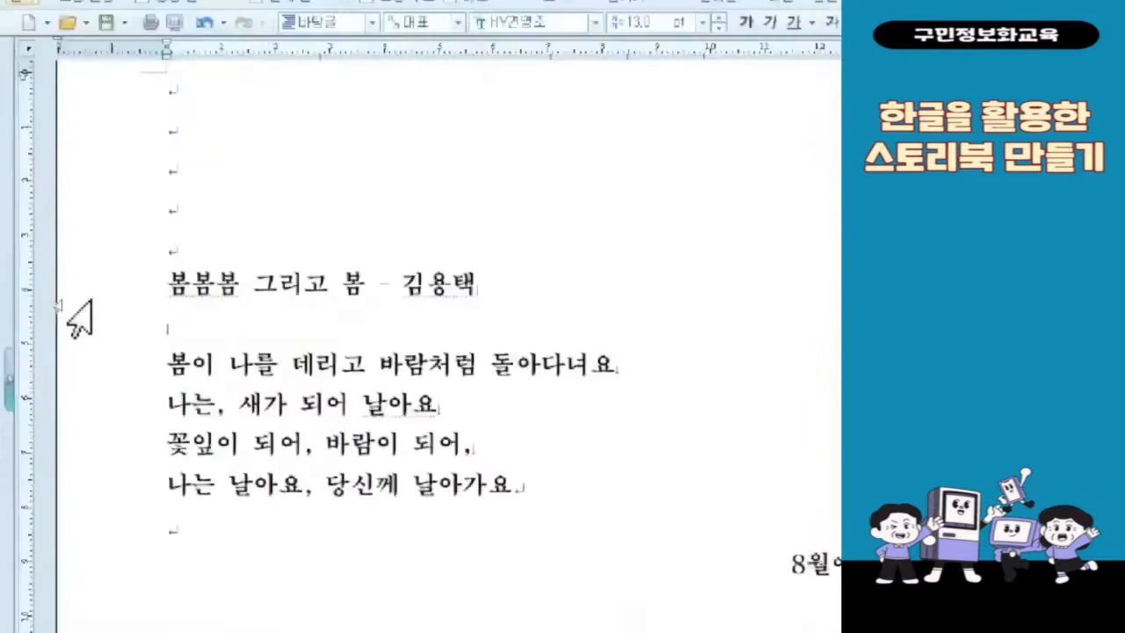
Step: Select the entire text of the document so that all four seasonal poems are included
{"action": "key", "text": "ctrl"}
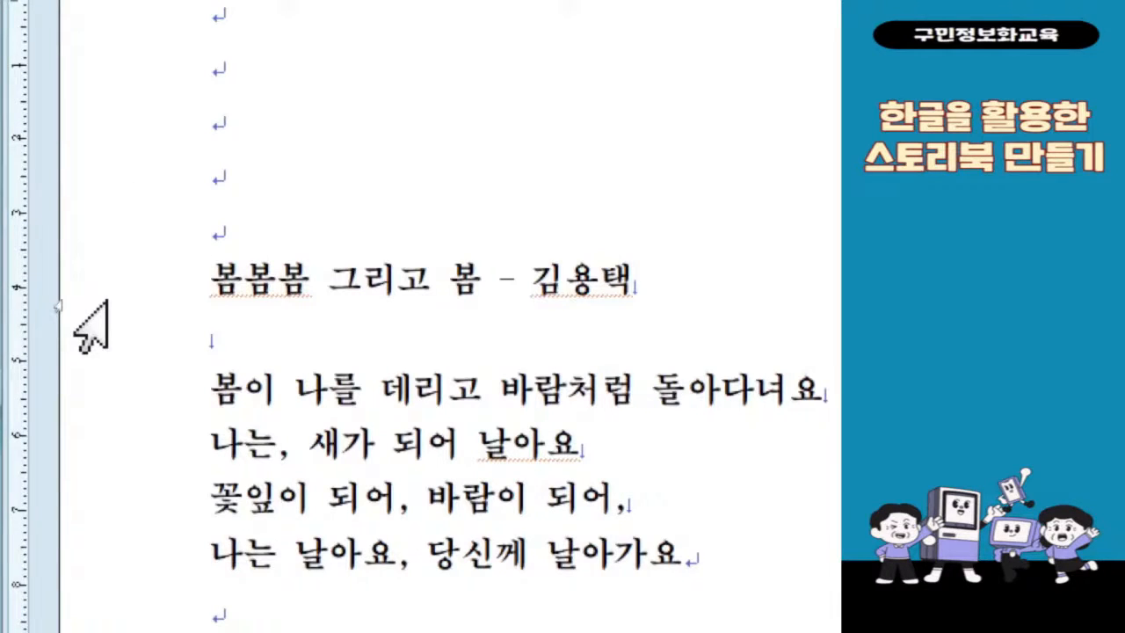
{"action": "double_click", "coordinate": [103, 303]}
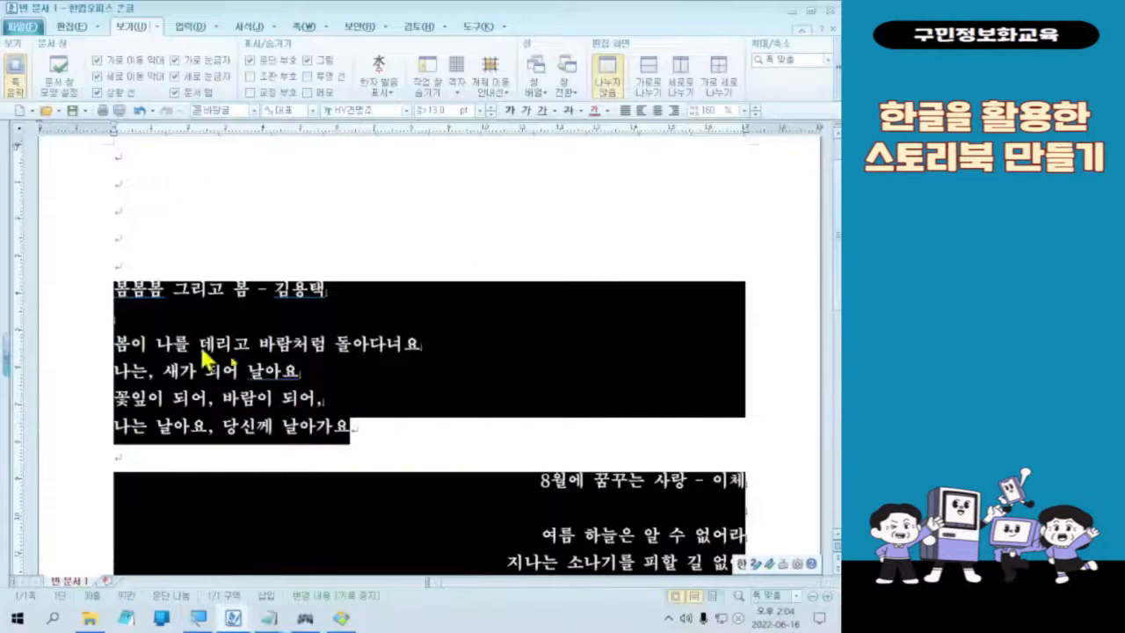
{"action": "scroll", "coordinate": [502, 377], "scroll_direction": "down", "scroll_amount": 10}
{"action": "scroll", "coordinate": [505, 377], "scroll_direction": "up", "scroll_amount": 5}
{"action": "scroll", "coordinate": [502, 377], "scroll_direction": "up", "scroll_amount": 5}
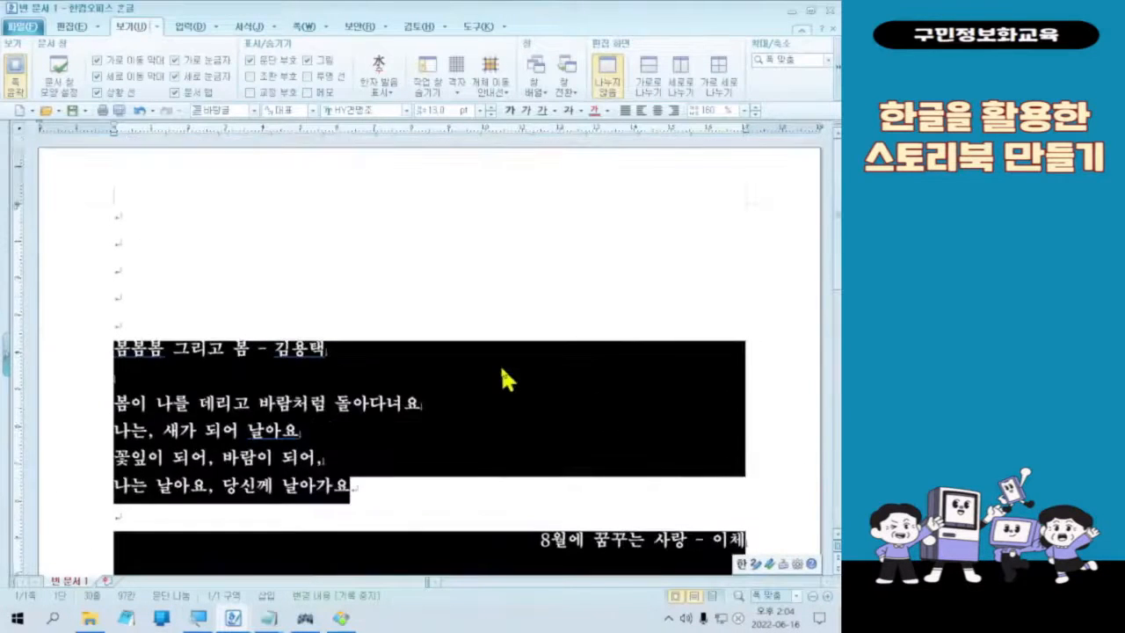
{"action": "left_click", "coordinate": [55, 378]}
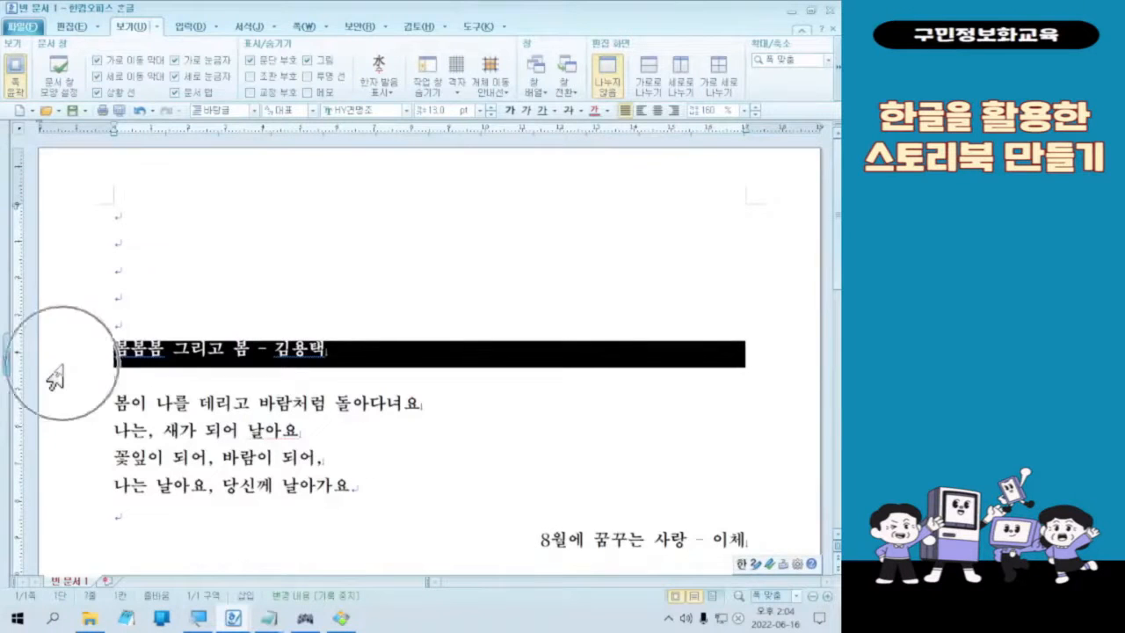
{"action": "double_click", "coordinate": [57, 373]}
{"action": "triple_click", "coordinate": [58, 373]}
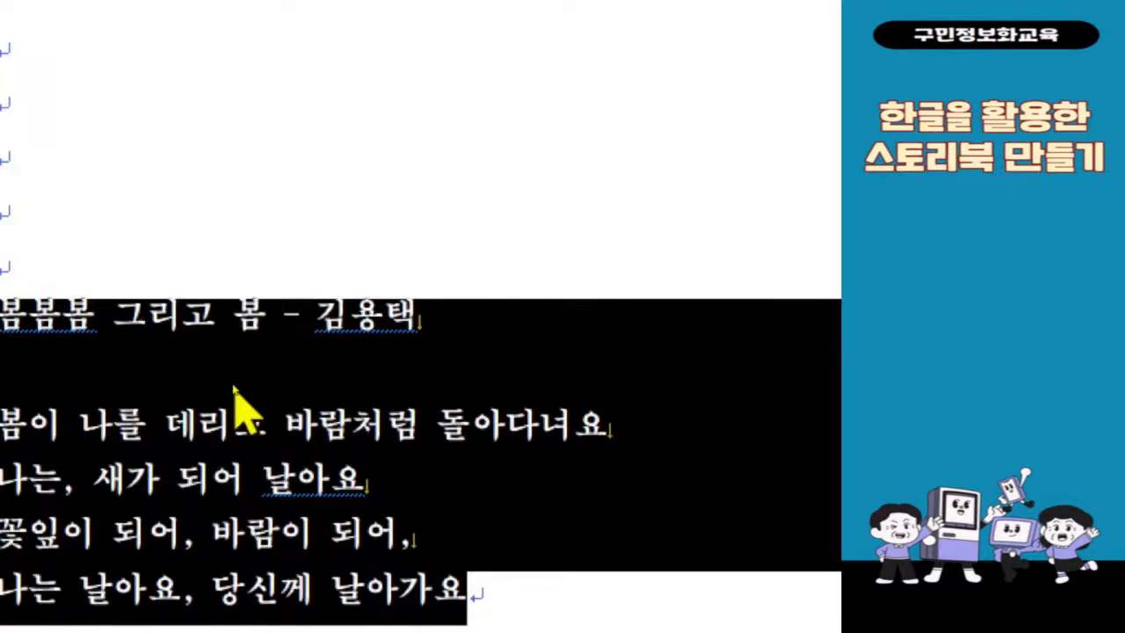
Step: Open the paragraph shape settings for the selected poems and set the left and right margins to 30 pt each
{"action": "right_click", "coordinate": [234, 387]}
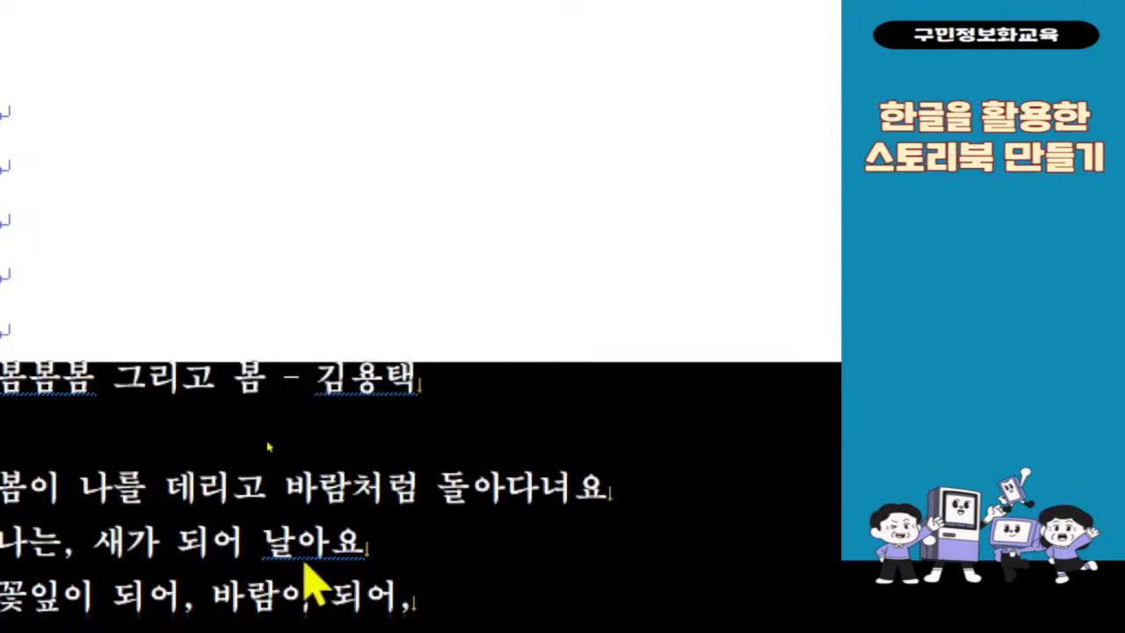
{"action": "scroll", "coordinate": [302, 515], "scroll_direction": "down", "scroll_amount": 2}
{"action": "right_click", "coordinate": [301, 506]}
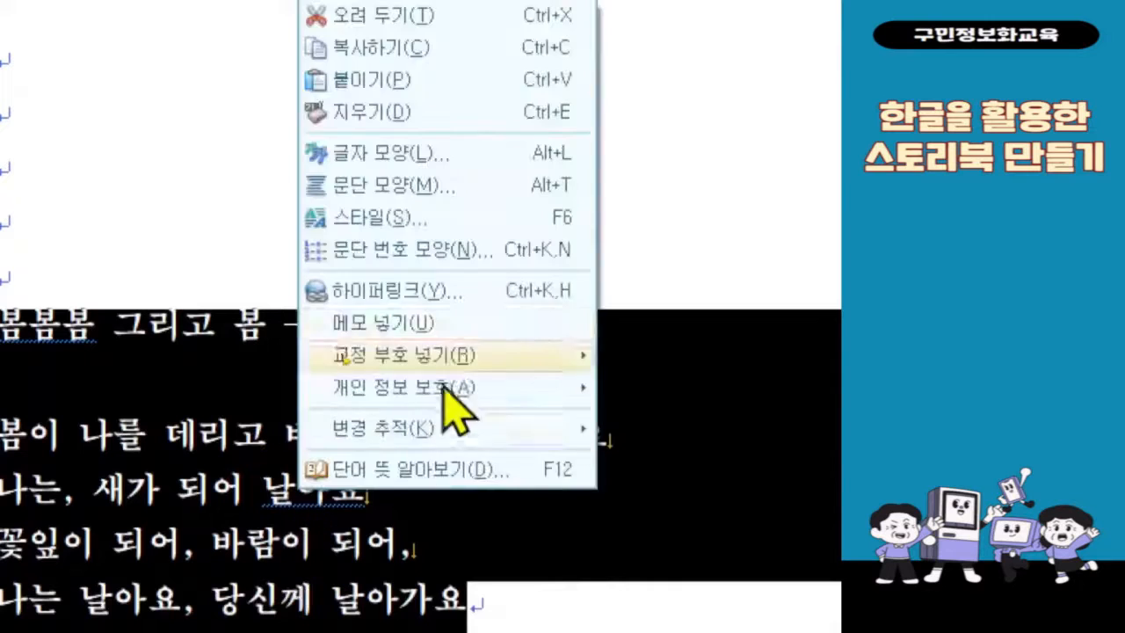
{"action": "left_click", "coordinate": [480, 195]}
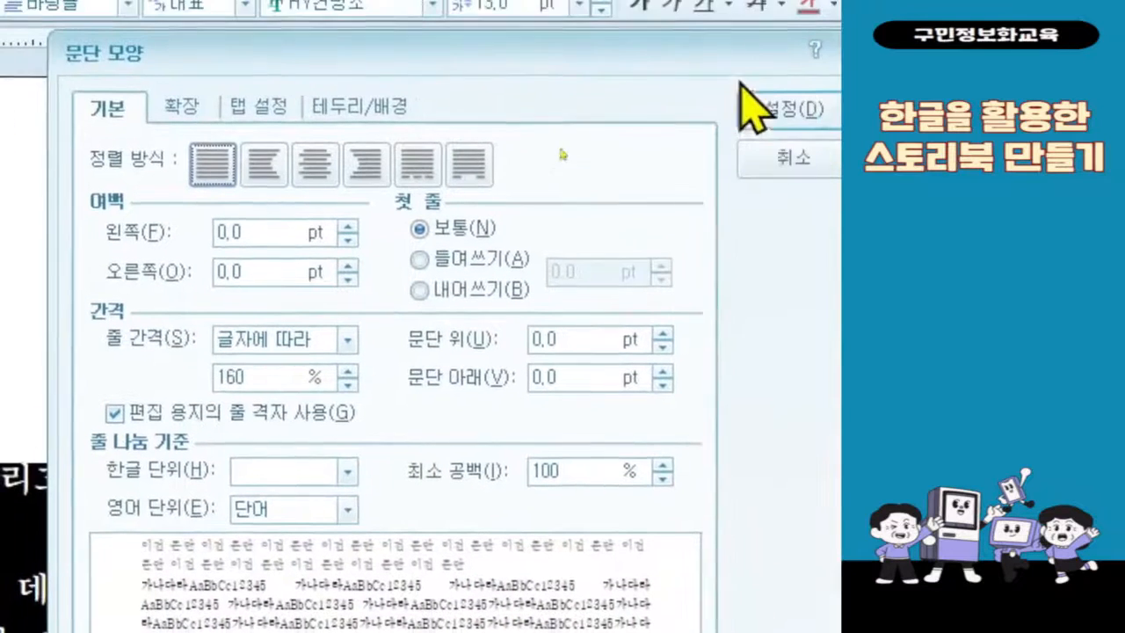
{"action": "left_click", "coordinate": [225, 233]}
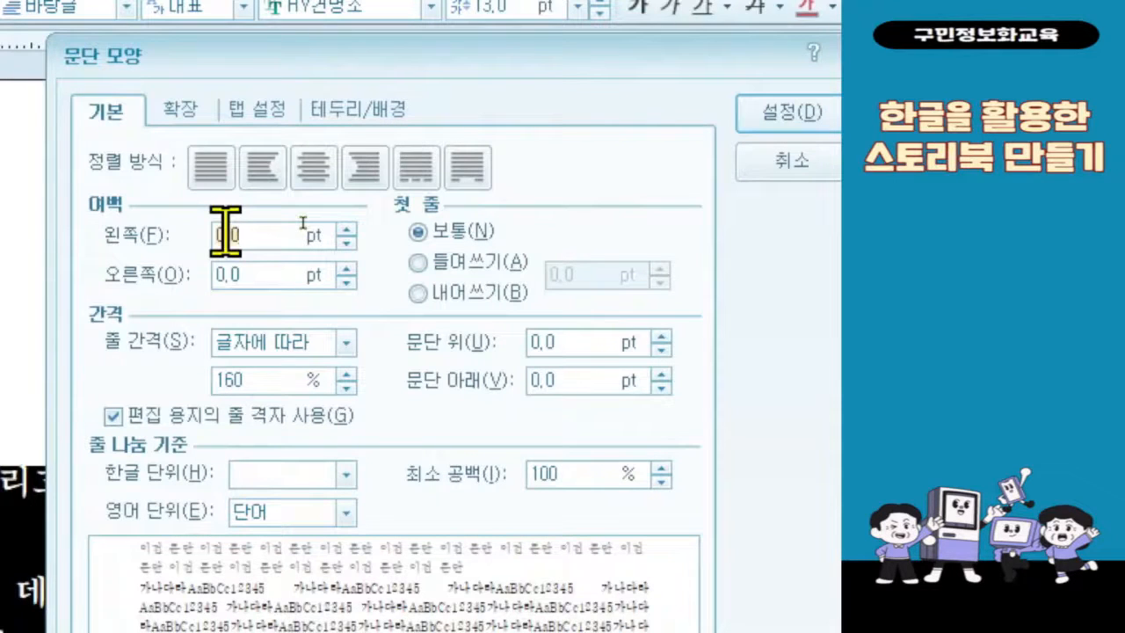
{"action": "type", "text": "30"}
{"action": "key", "text": "Tab"}
{"action": "type", "text": "30"}
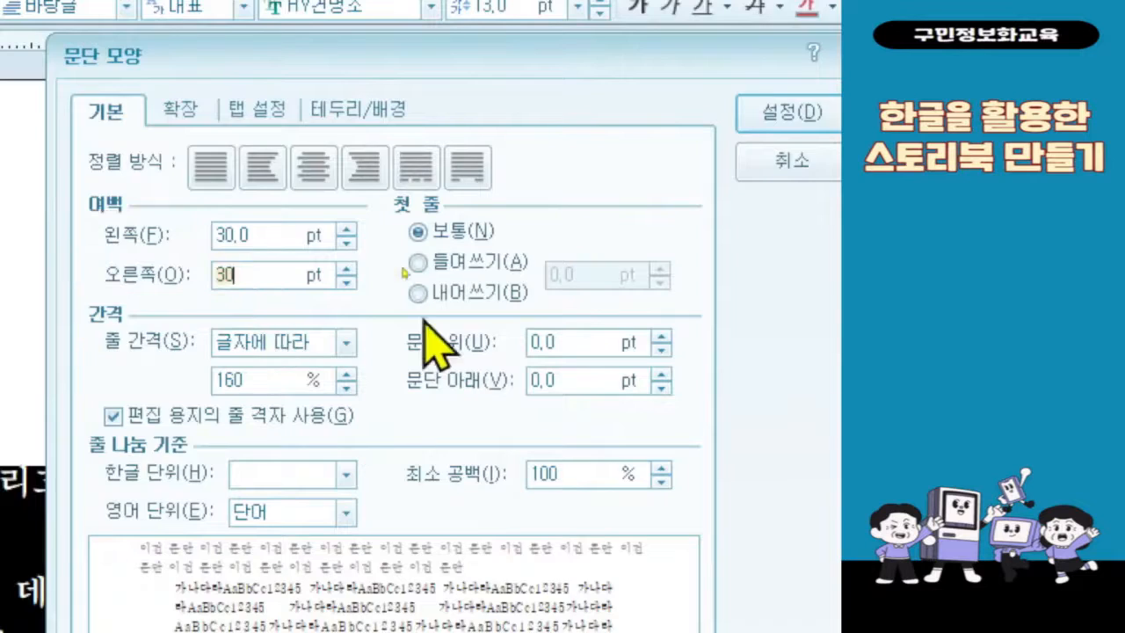
Step: Set the line spacing of the selected poems to 180% and apply the paragraph settings
{"action": "double_click", "coordinate": [258, 380]}
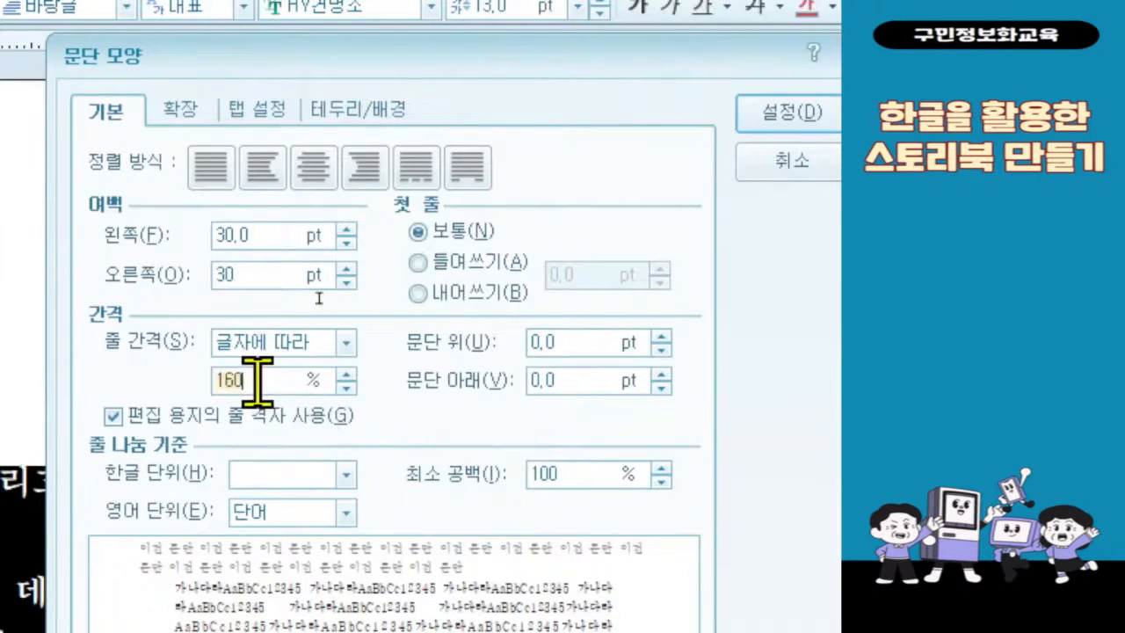
{"action": "type", "text": "180"}
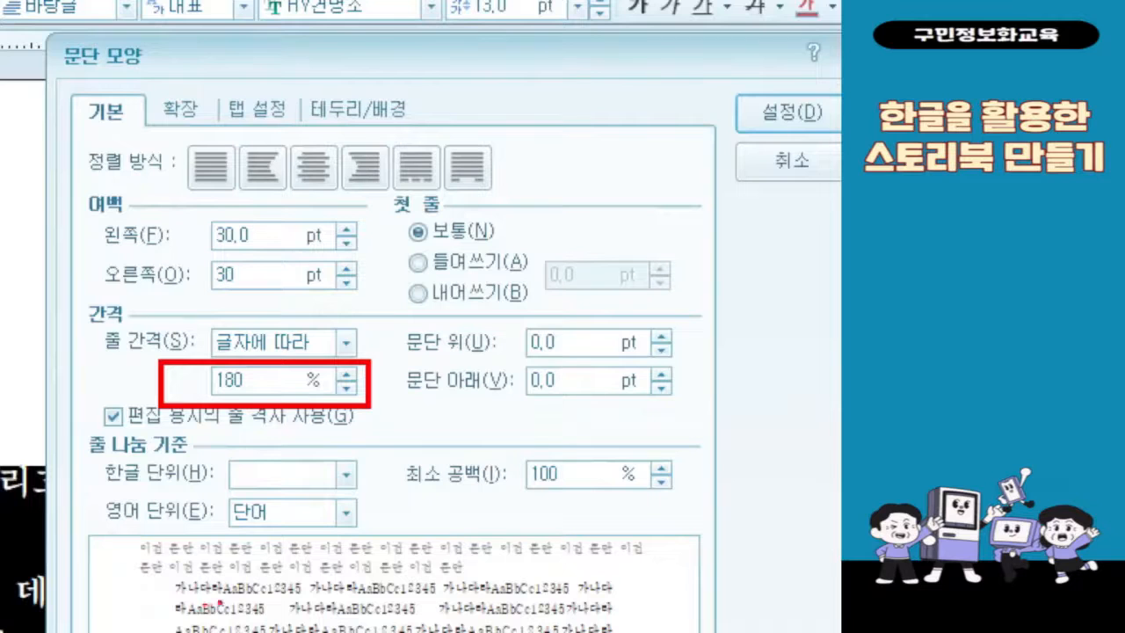
{"action": "left_click_drag", "start_coordinate": [736, 83], "coordinate": [840, 132]}
{"action": "left_click_drag", "start_coordinate": [705, 119], "coordinate": [362, 355]}
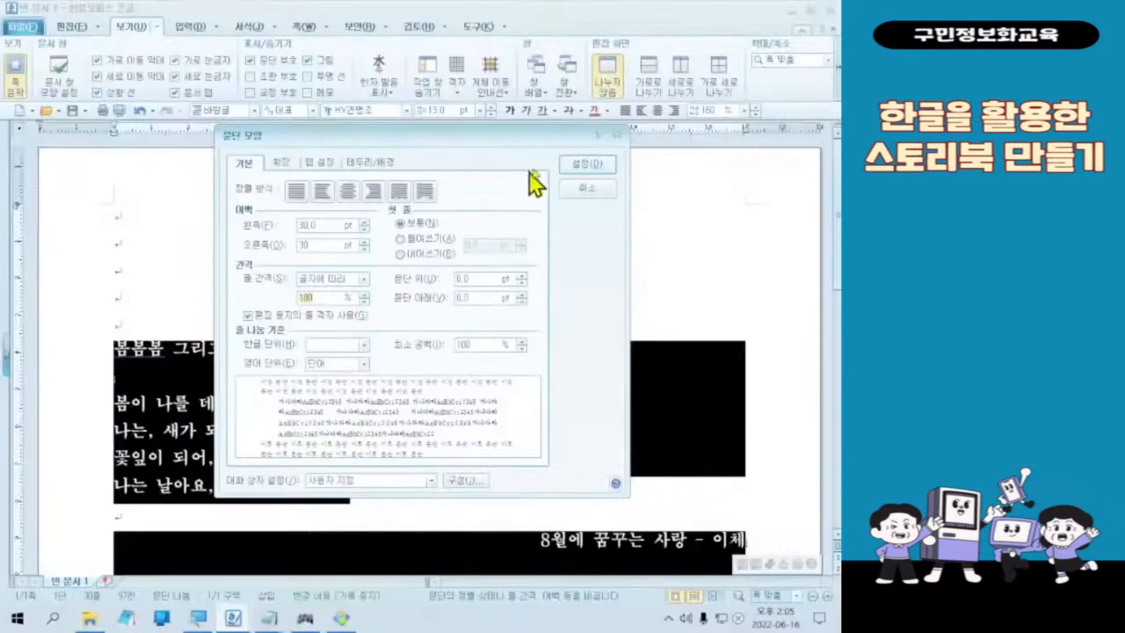
{"action": "left_click", "coordinate": [786, 112]}
Step: Deselect the text and examine the side margins and line spacing of the poems throughout the document
{"action": "scroll", "coordinate": [684, 630], "scroll_direction": "down", "scroll_amount": 5}
{"action": "scroll", "coordinate": [534, 422], "scroll_direction": "up", "scroll_amount": 3}
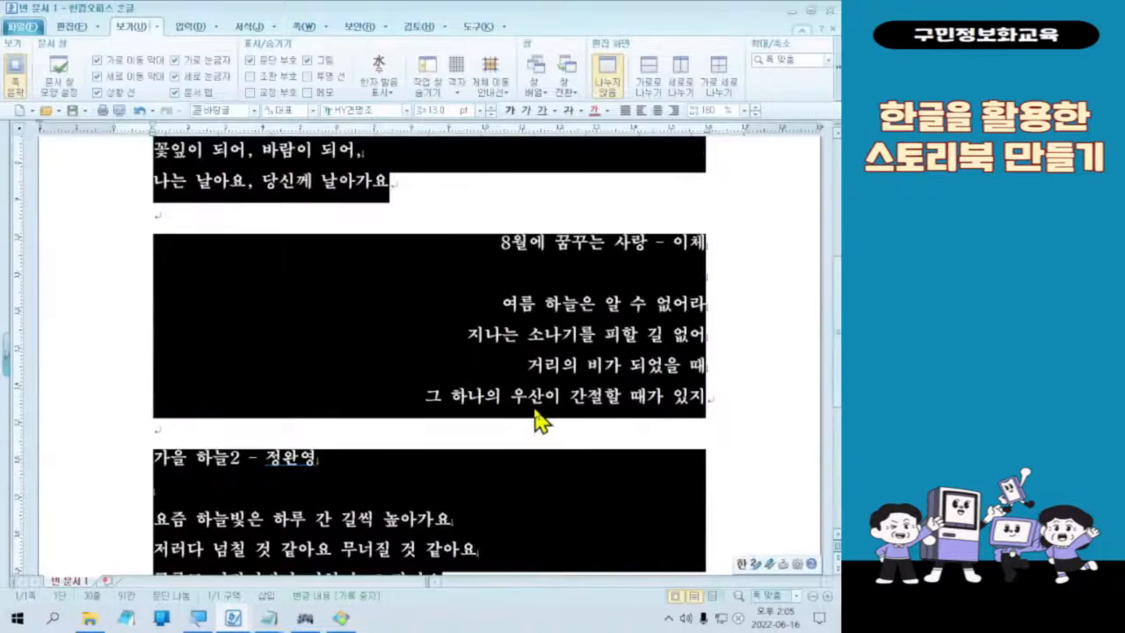
{"action": "left_click", "coordinate": [536, 413]}
{"action": "scroll", "coordinate": [536, 413], "scroll_direction": "up", "scroll_amount": 2}
{"action": "scroll", "coordinate": [540, 411], "scroll_direction": "down", "scroll_amount": 7}
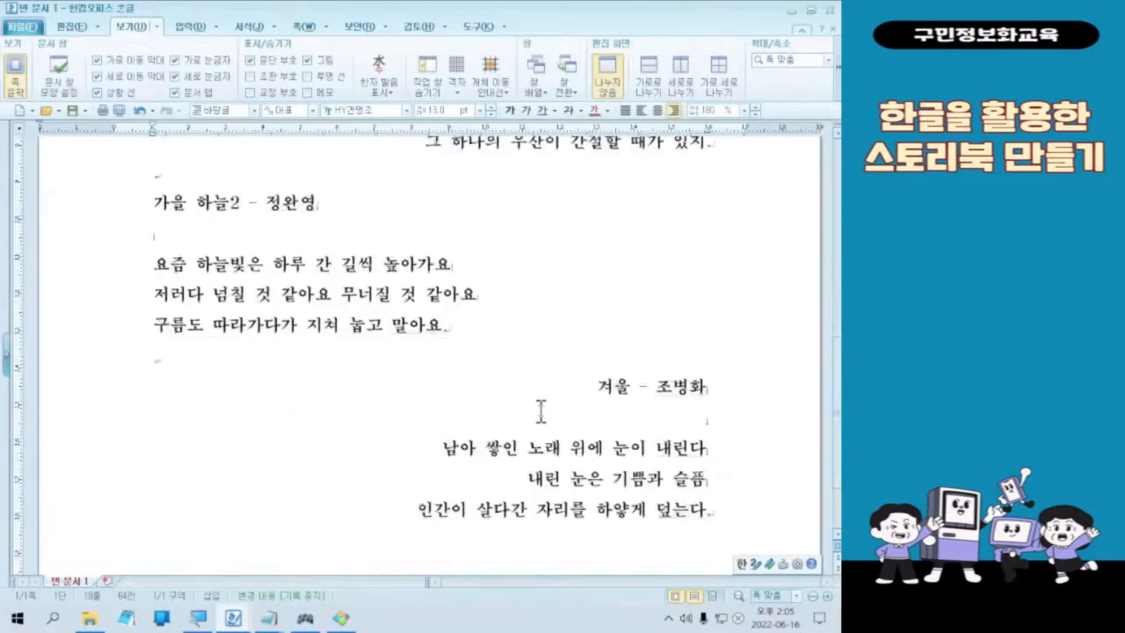
{"action": "scroll", "coordinate": [538, 395], "scroll_direction": "up", "scroll_amount": 6}
{"action": "scroll", "coordinate": [538, 391], "scroll_direction": "up", "scroll_amount": 1}
{"action": "scroll", "coordinate": [537, 392], "scroll_direction": "down", "scroll_amount": 5}
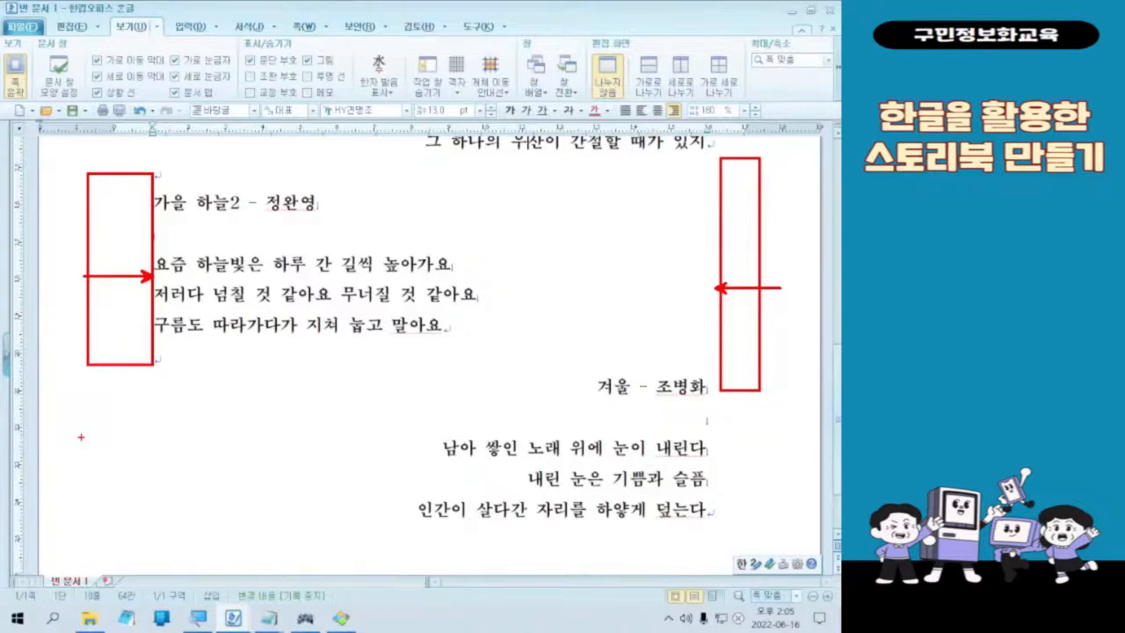
{"action": "key", "text": "Escape"}
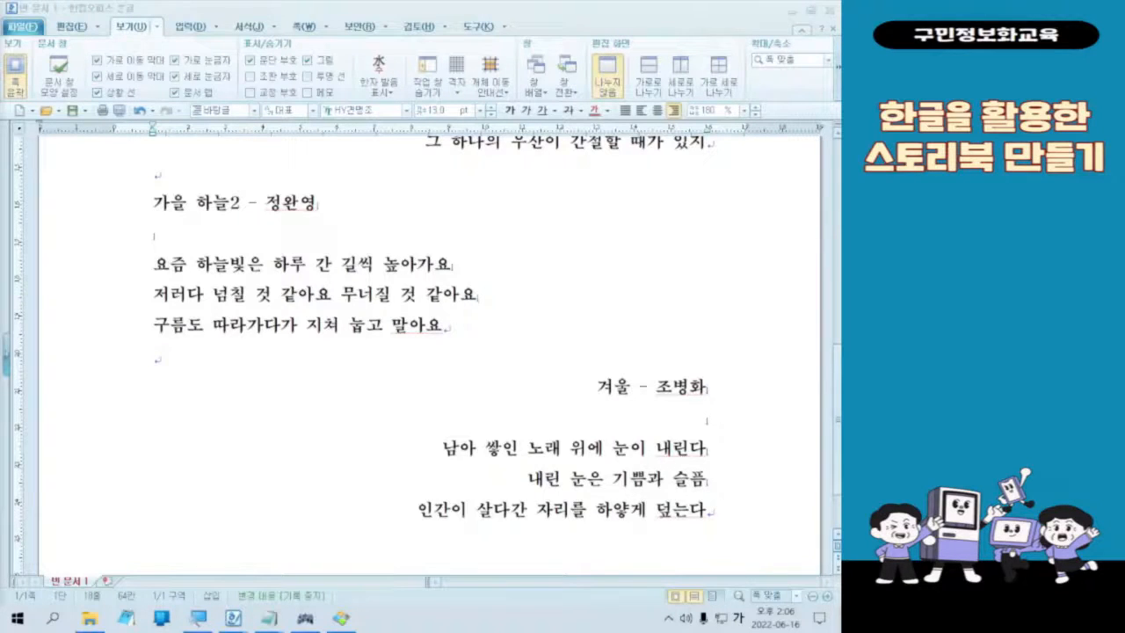
Step: Check the border and fill styling of the season boxes in the finished Four Seasons sample image, and return to the spring poem
{"action": "left_click", "coordinate": [353, 619]}
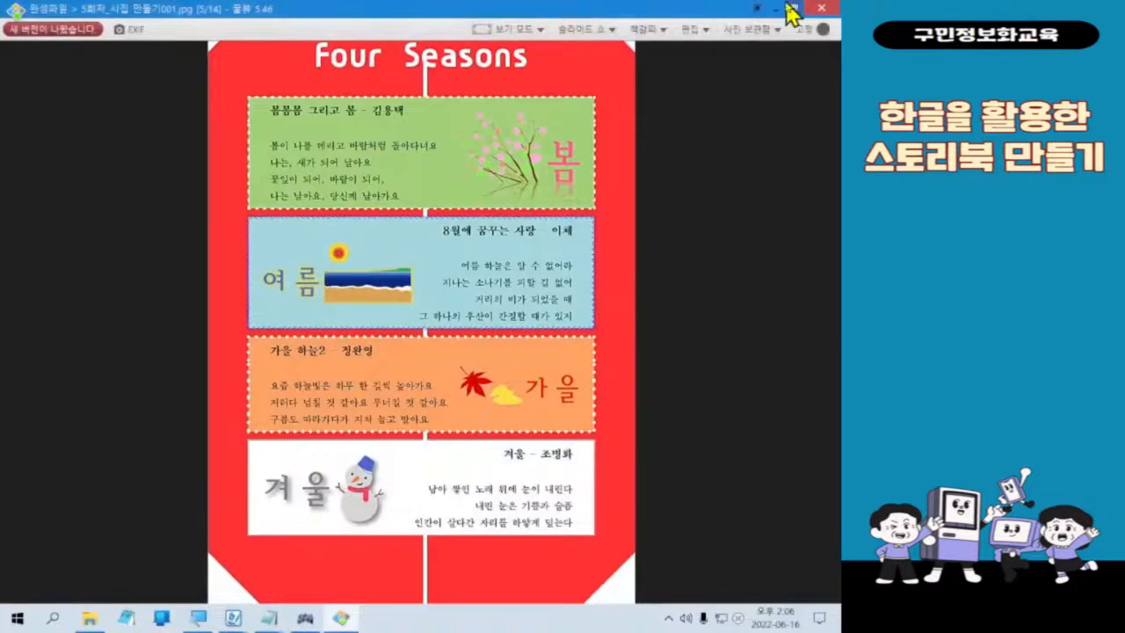
{"action": "left_click", "coordinate": [778, 13]}
{"action": "scroll", "coordinate": [633, 327], "scroll_direction": "up", "scroll_amount": 10}
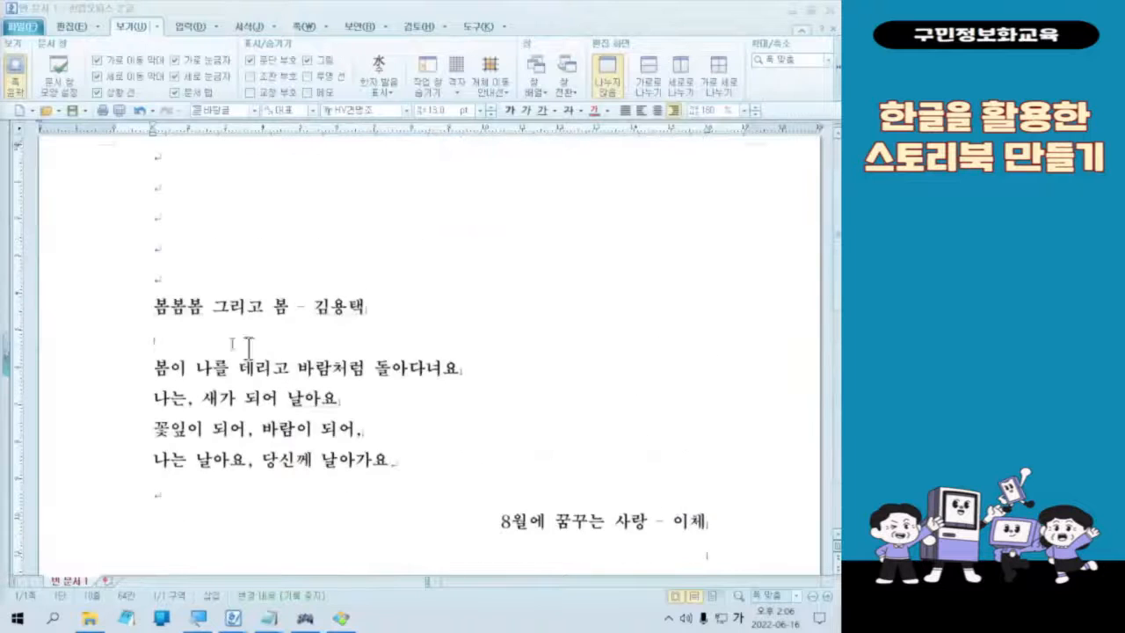
Step: Select the whole spring poem, title included, and open its paragraph border and background settings
{"action": "left_click_drag", "start_coordinate": [154, 307], "coordinate": [447, 457]}
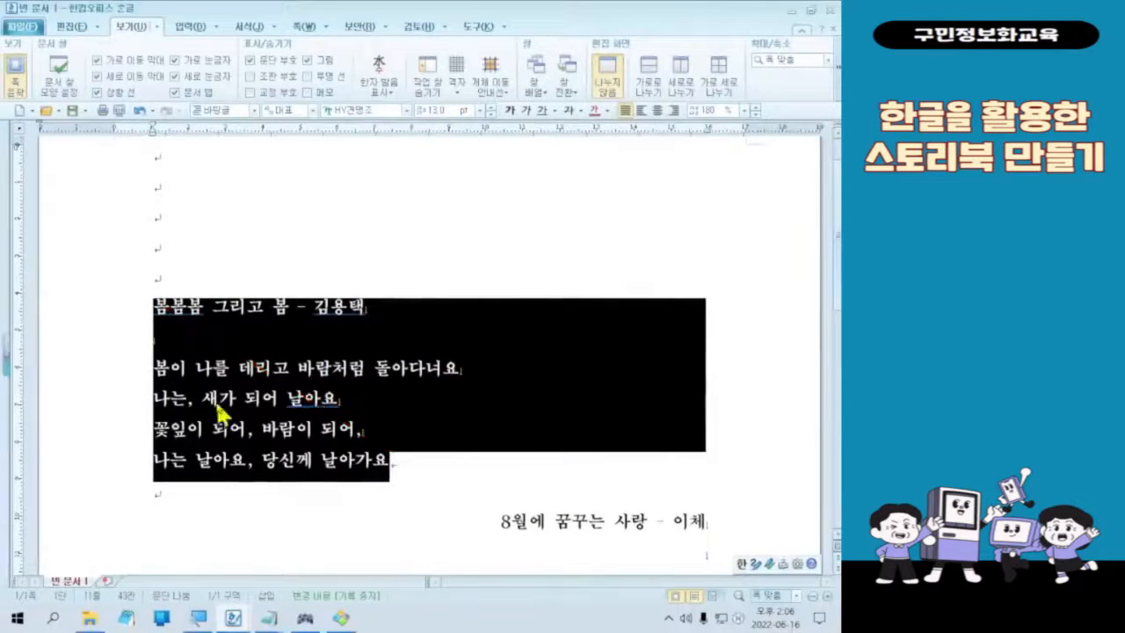
{"action": "right_click", "coordinate": [196, 383]}
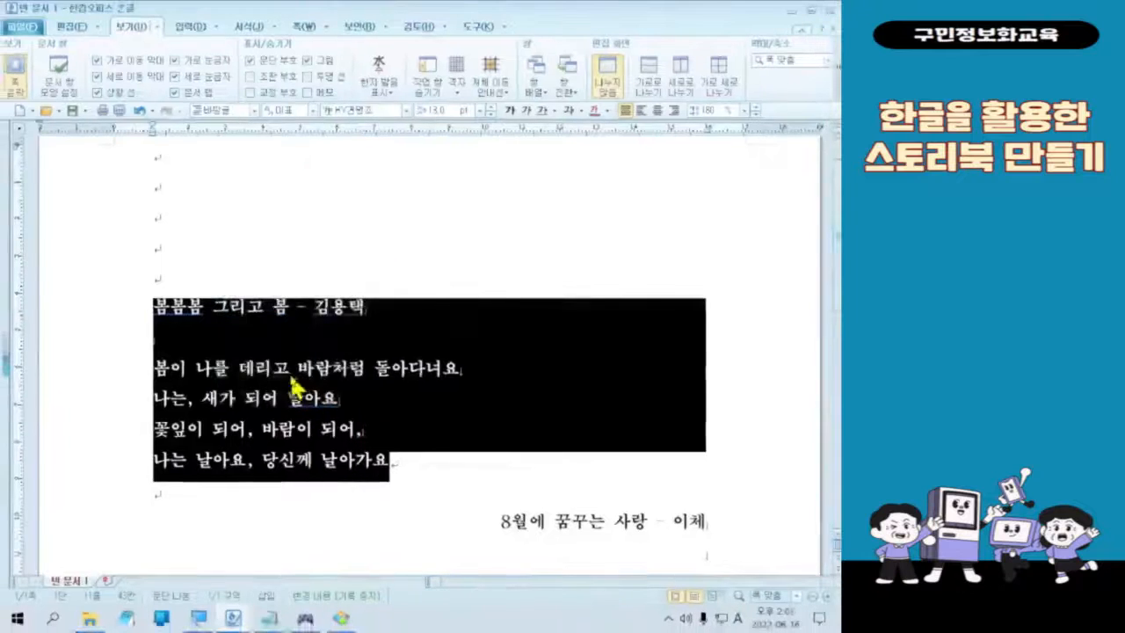
{"action": "right_click", "coordinate": [298, 378]}
{"action": "left_click", "coordinate": [382, 236]}
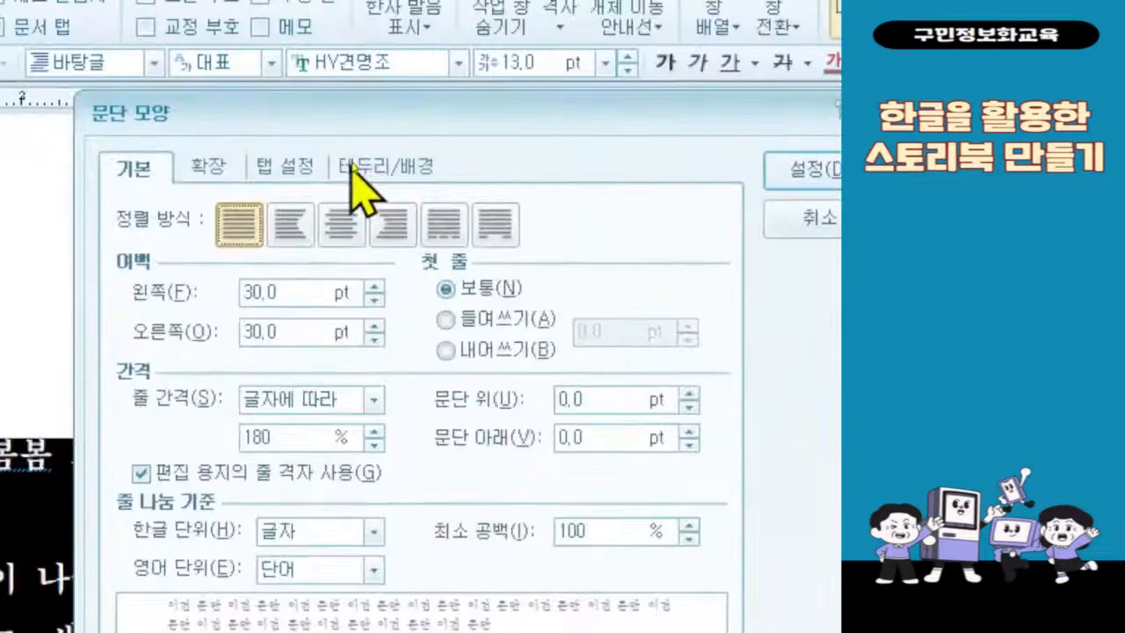
{"action": "left_click", "coordinate": [351, 164]}
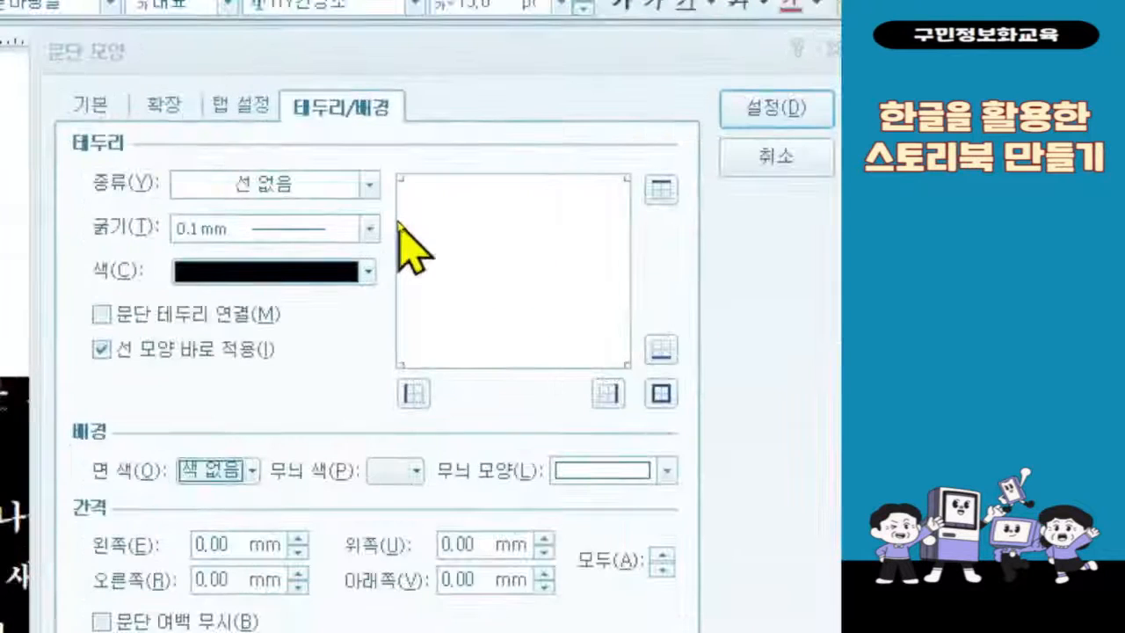
Step: Set the spring poem's border to a dotted line (점선) with a thickness of 1 mm
{"action": "left_click", "coordinate": [357, 182]}
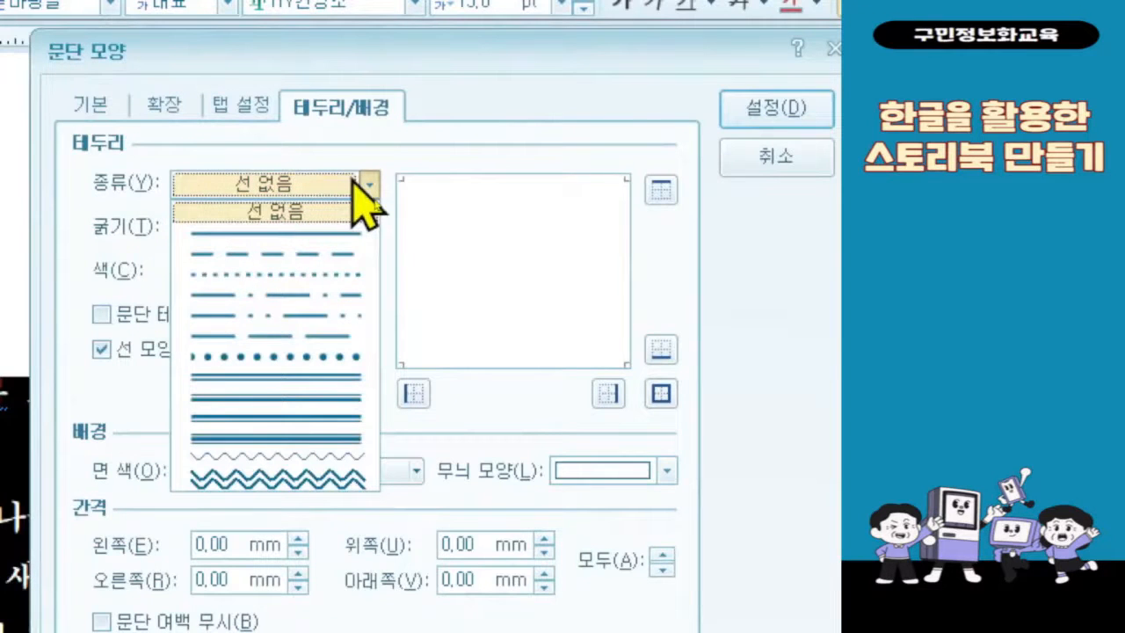
{"action": "left_click", "coordinate": [319, 295]}
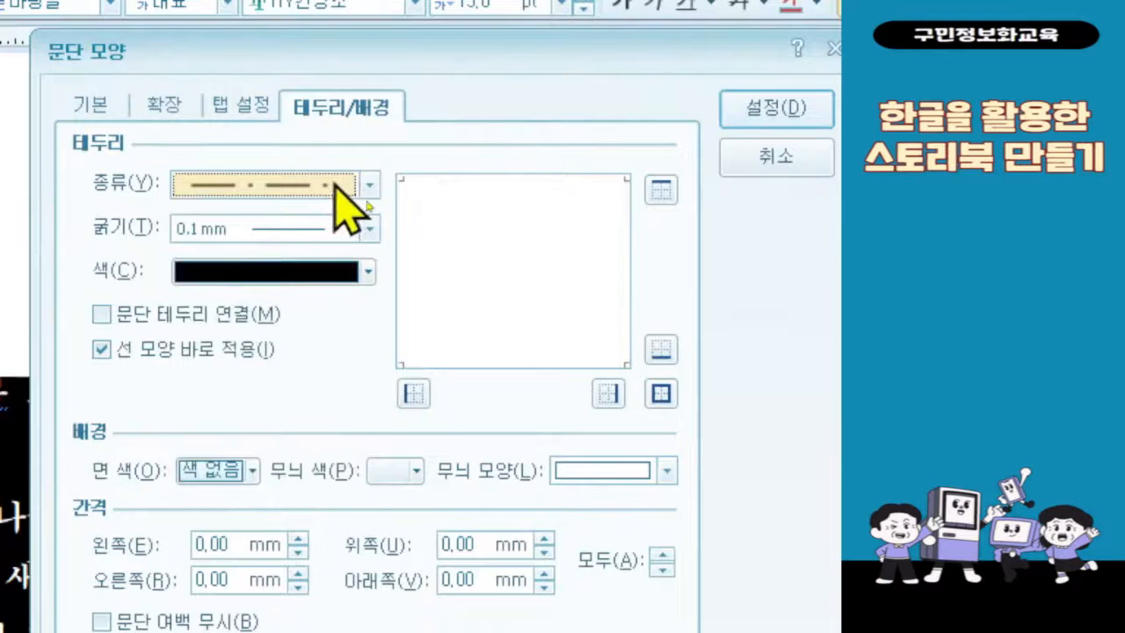
{"action": "left_click", "coordinate": [368, 184]}
{"action": "left_click", "coordinate": [316, 283]}
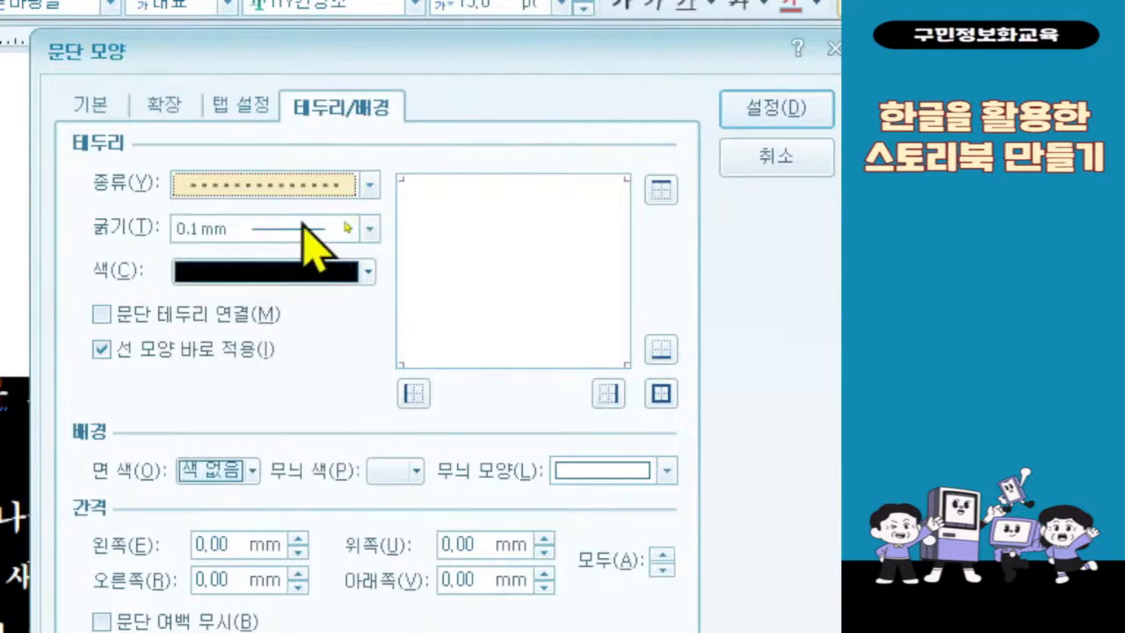
{"action": "left_click", "coordinate": [279, 227]}
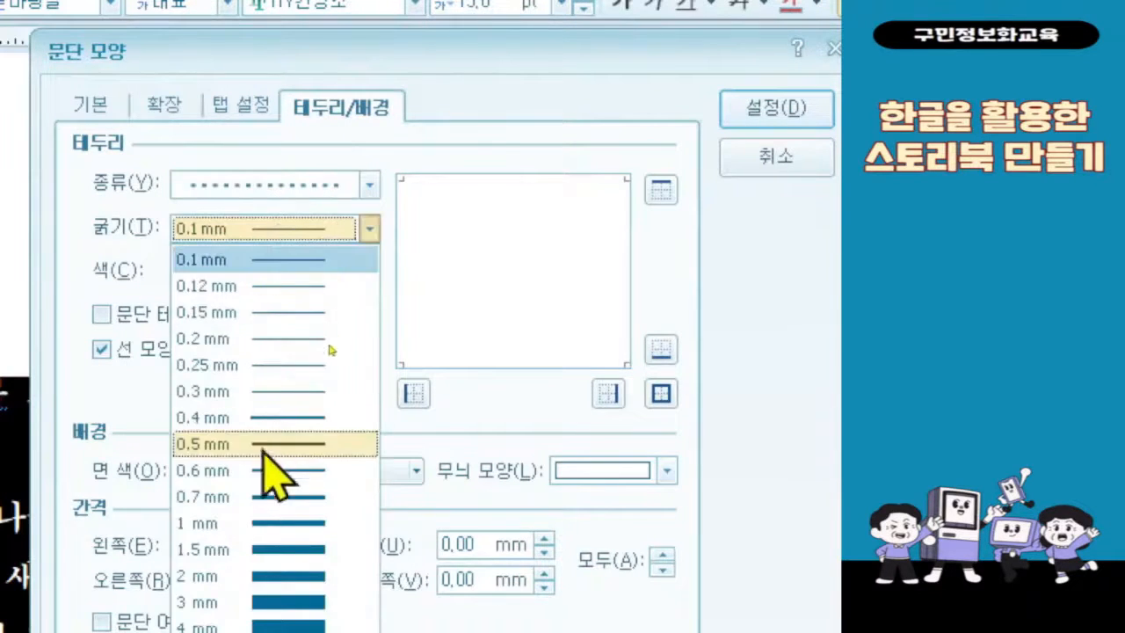
{"action": "left_click", "coordinate": [260, 524]}
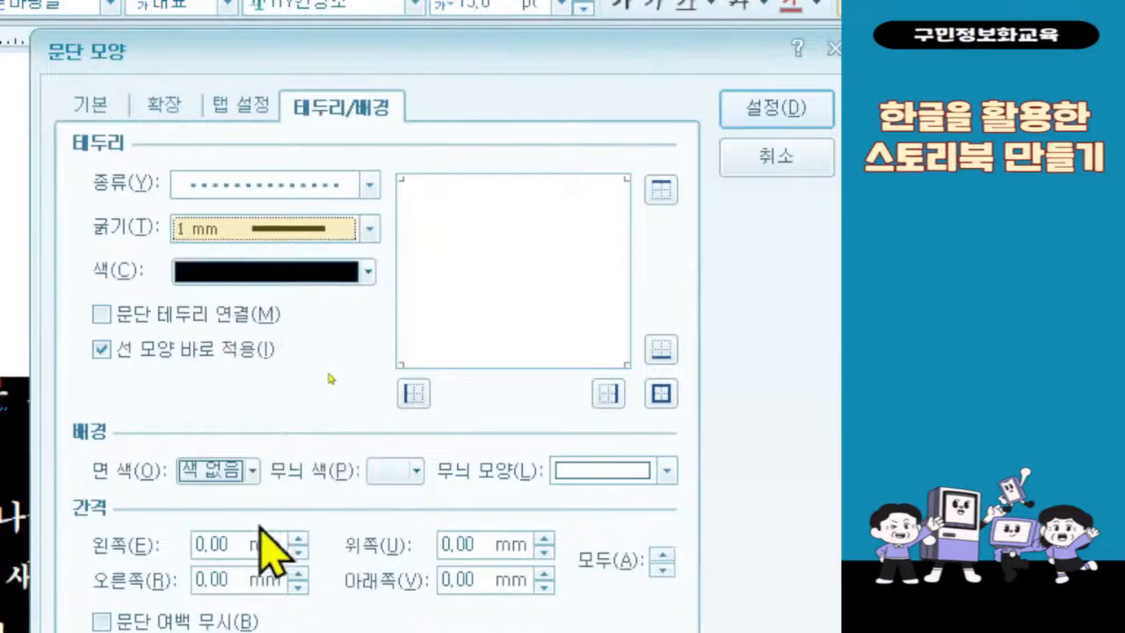
Step: Set the border colour to melon (RGB 105,155,55) 50% darker and apply the border to all four sides of the spring poem
{"action": "left_click", "coordinate": [255, 268]}
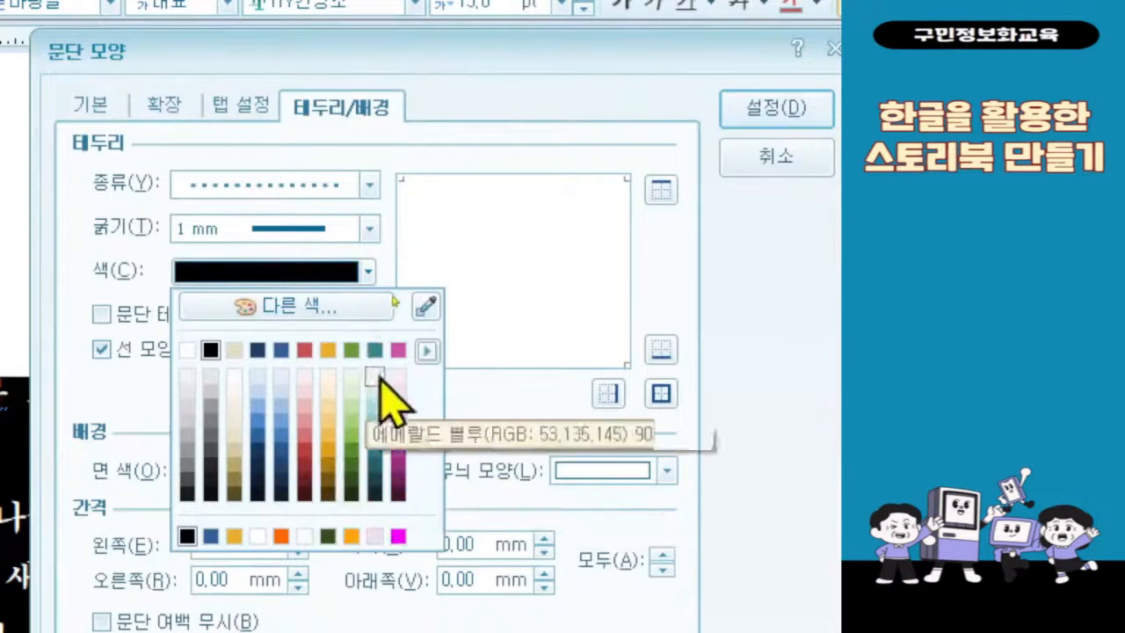
{"action": "left_click", "coordinate": [424, 348]}
{"action": "left_click", "coordinate": [424, 349]}
{"action": "left_click", "coordinate": [423, 349]}
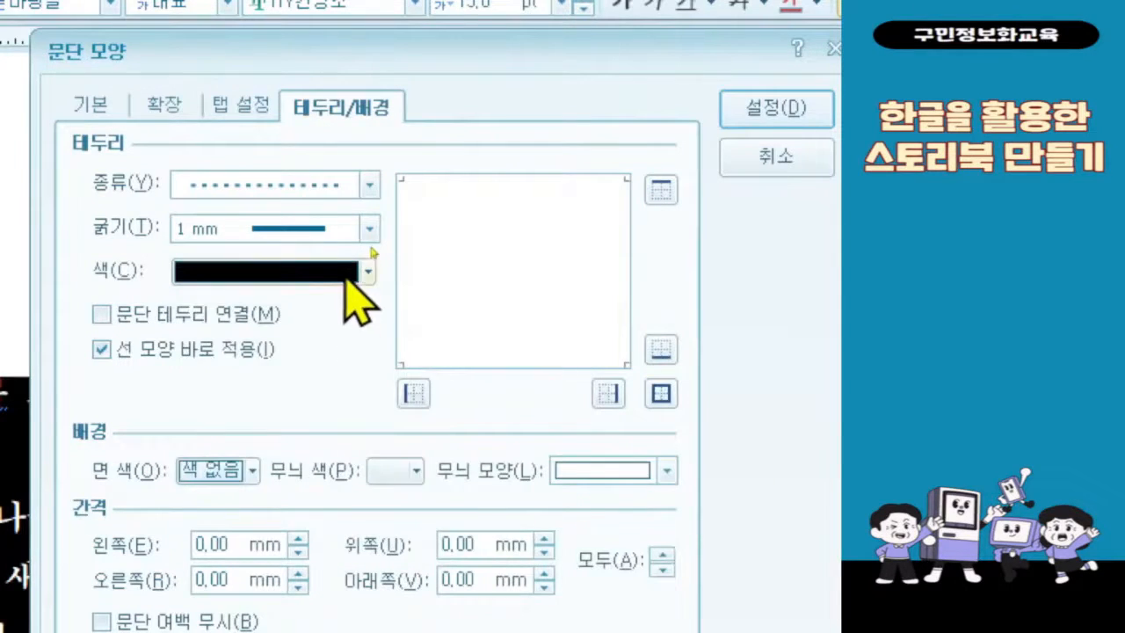
{"action": "left_click", "coordinate": [368, 274]}
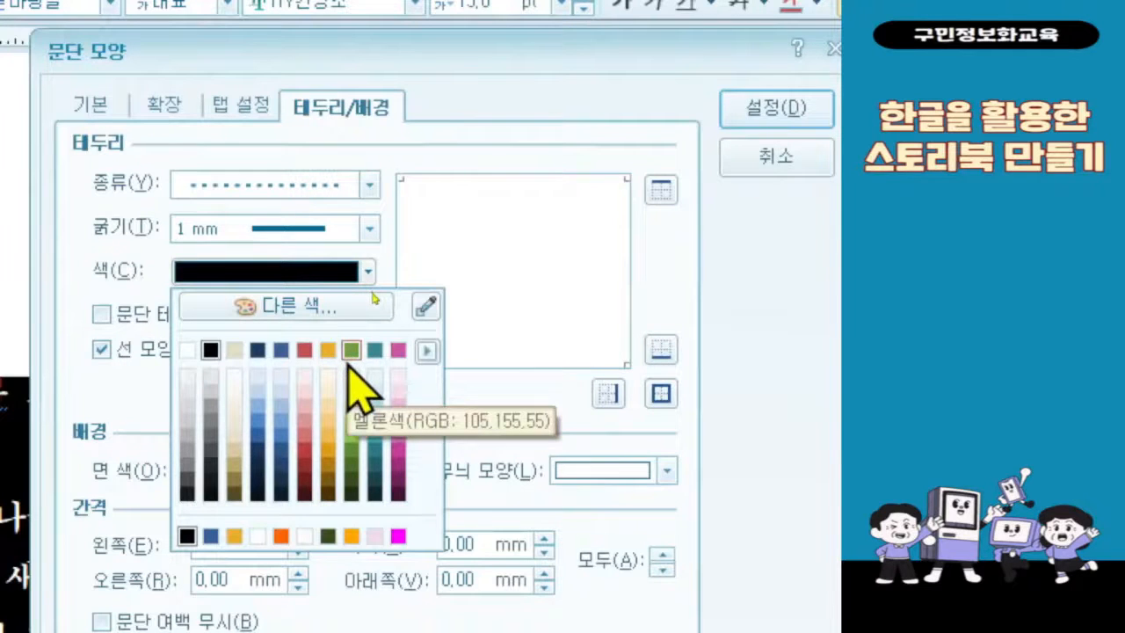
{"action": "left_click", "coordinate": [357, 498]}
{"action": "left_click", "coordinate": [341, 274]}
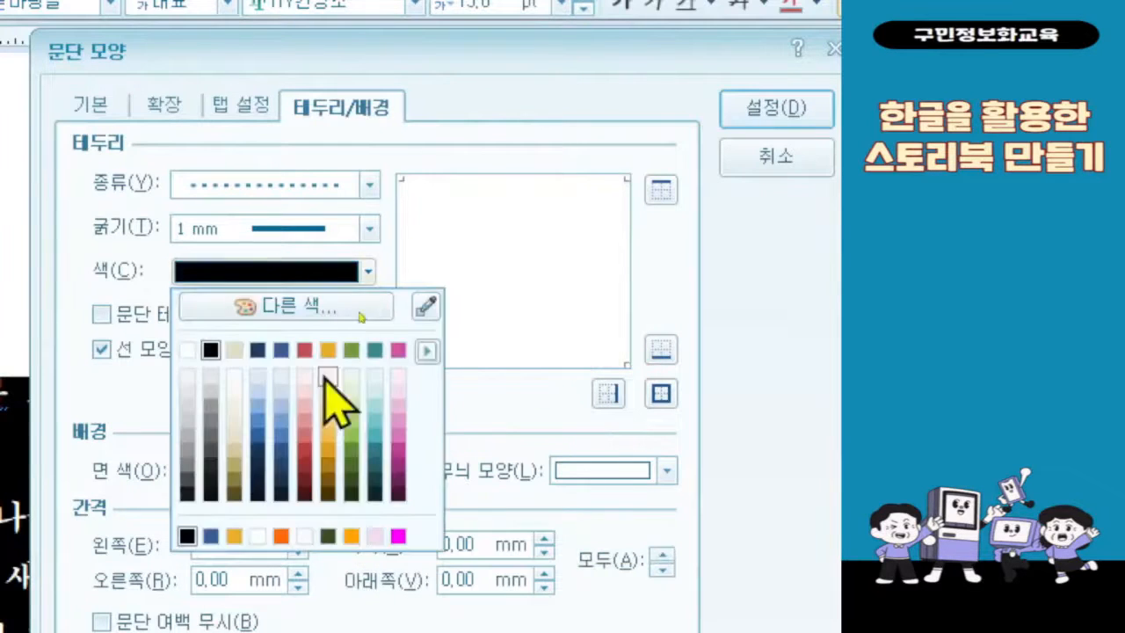
{"action": "left_click", "coordinate": [350, 481]}
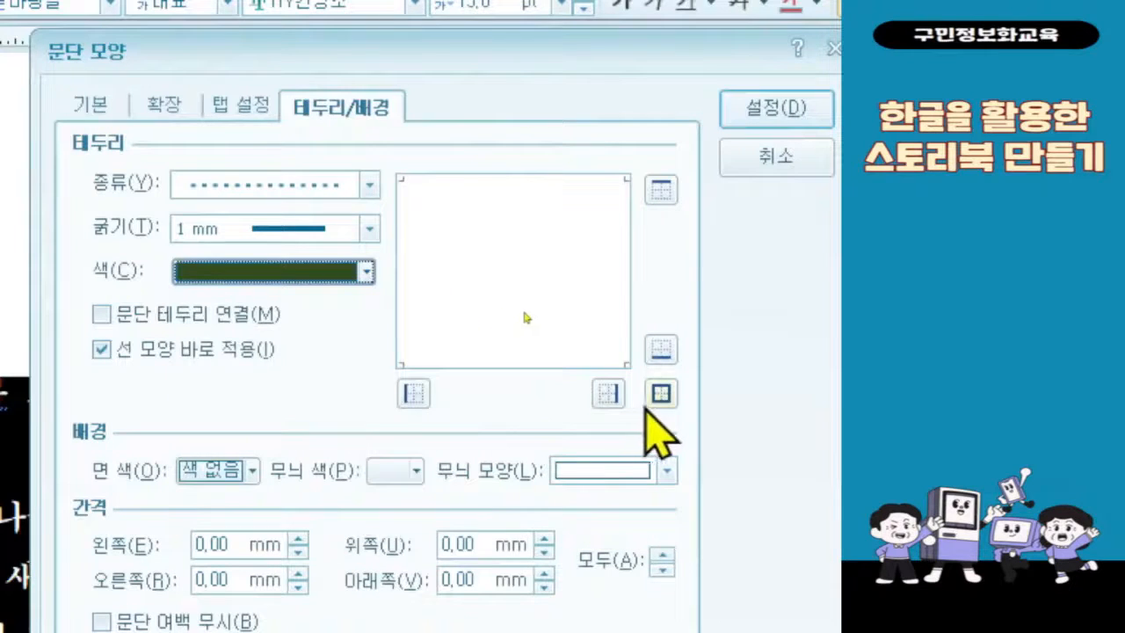
{"action": "left_click", "coordinate": [660, 395]}
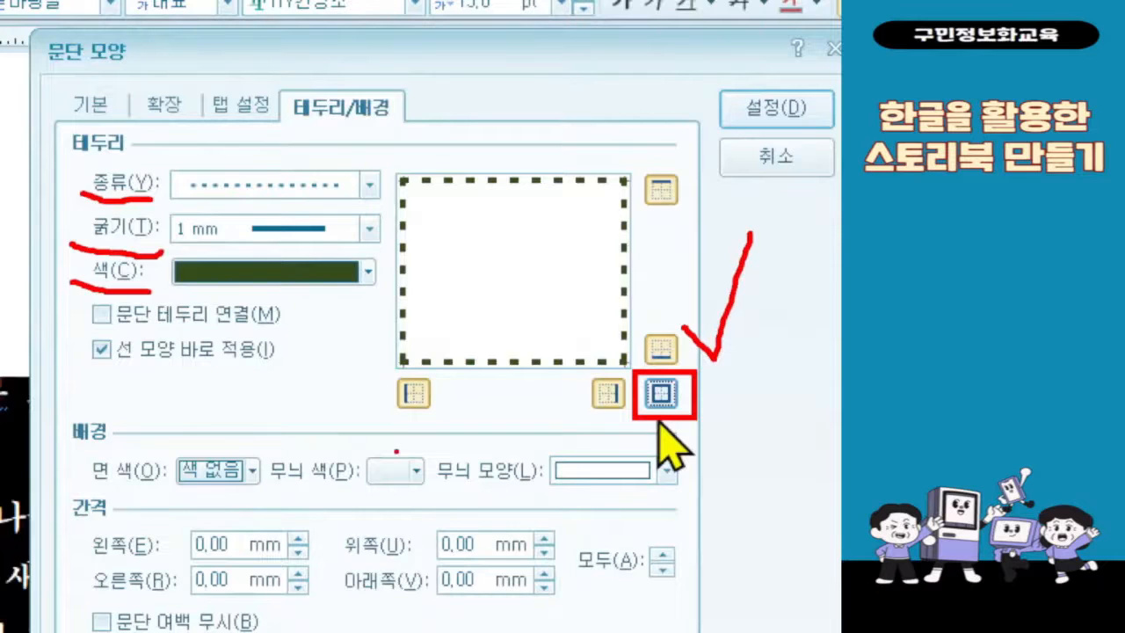
Step: Fill the spring poem's background with melon (RGB 105,155,55) 40% lighter, apply the paragraph settings and deselect the text
{"action": "left_click", "coordinate": [251, 472]}
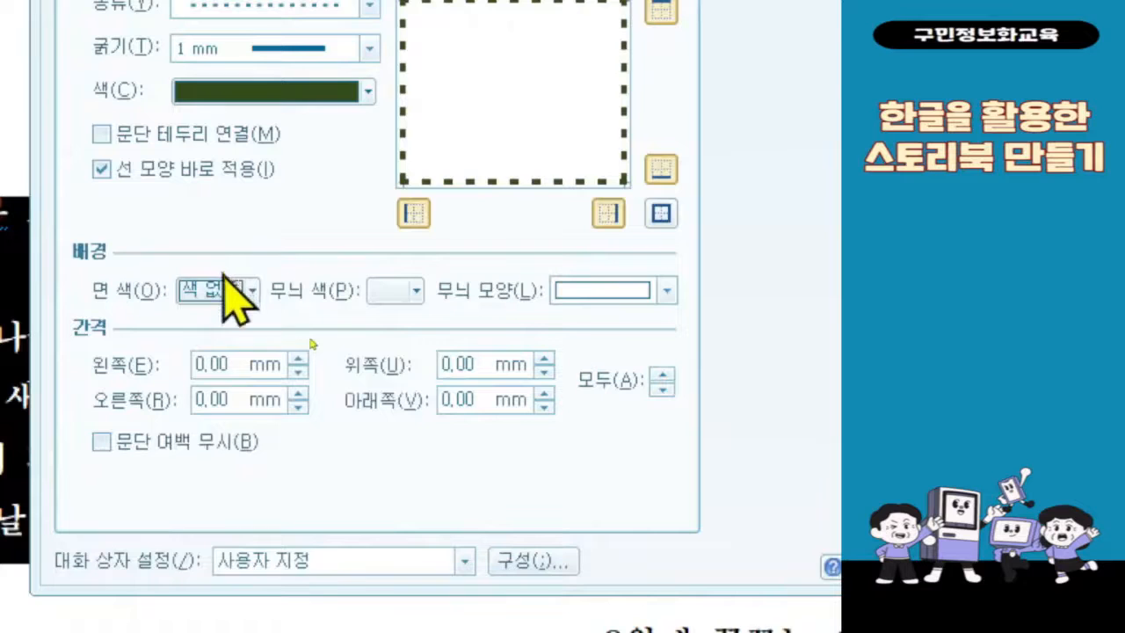
{"action": "left_click", "coordinate": [229, 299]}
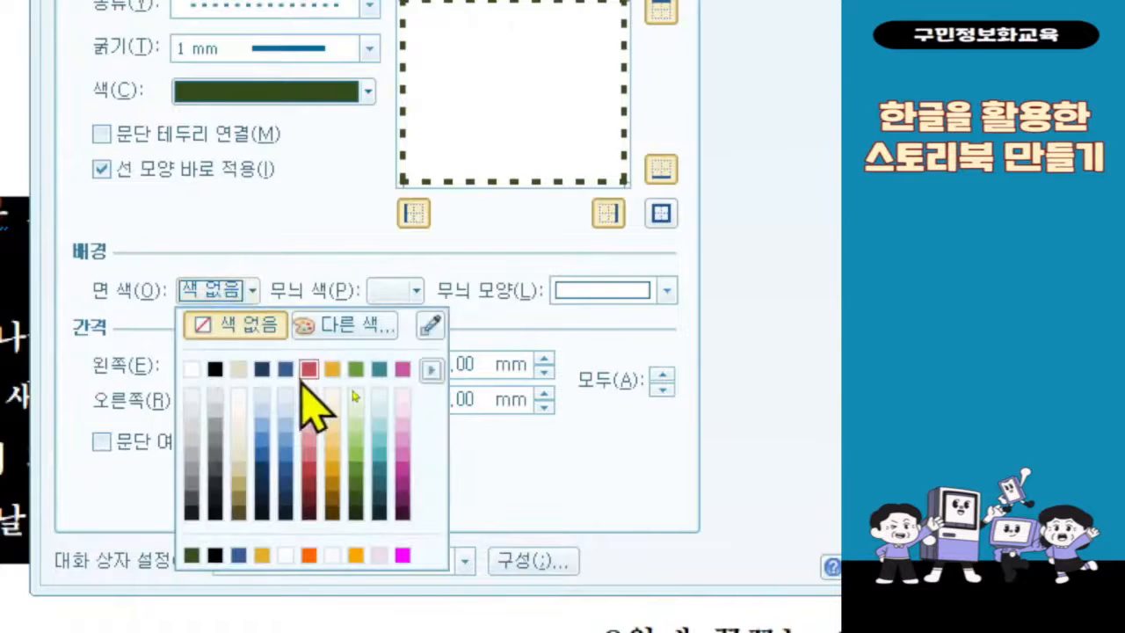
{"action": "left_click", "coordinate": [356, 439]}
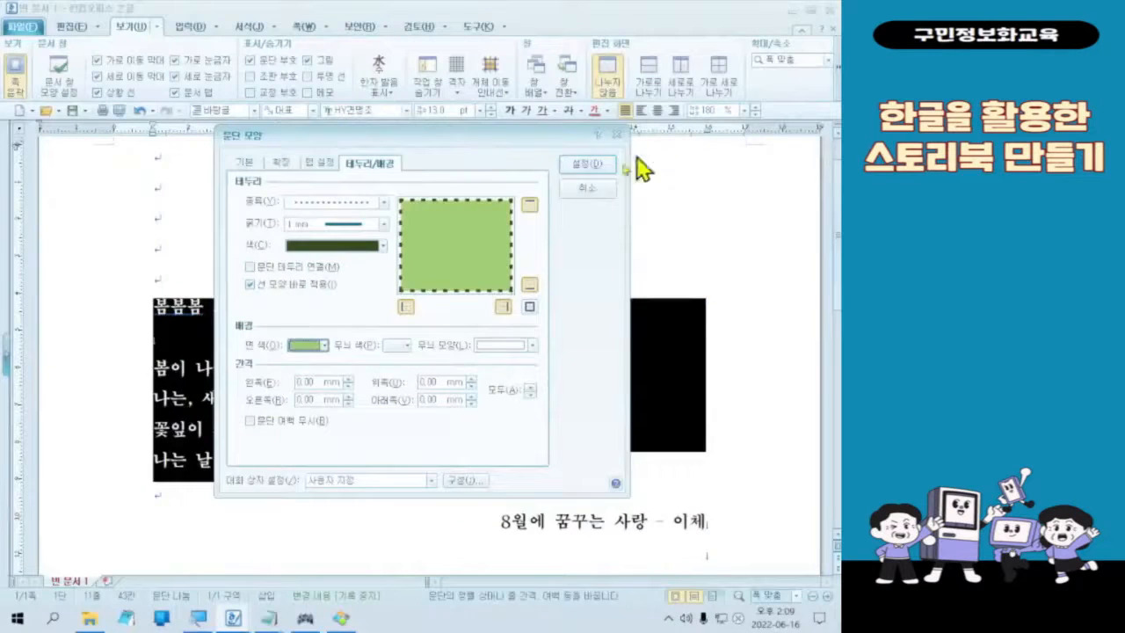
{"action": "left_click", "coordinate": [587, 166]}
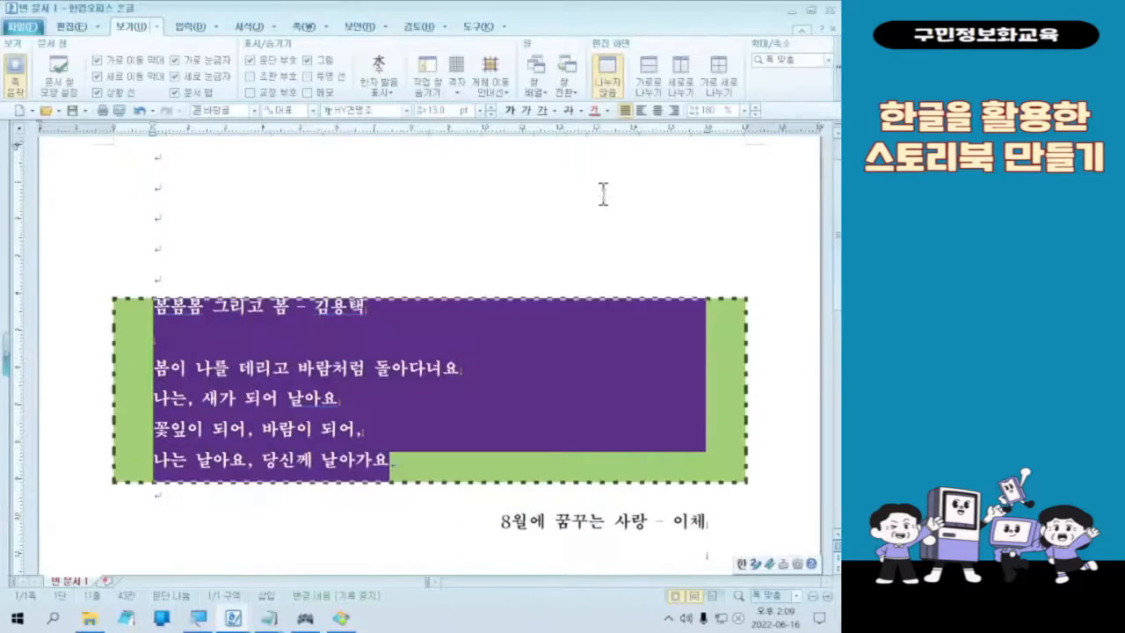
{"action": "left_click", "coordinate": [570, 269]}
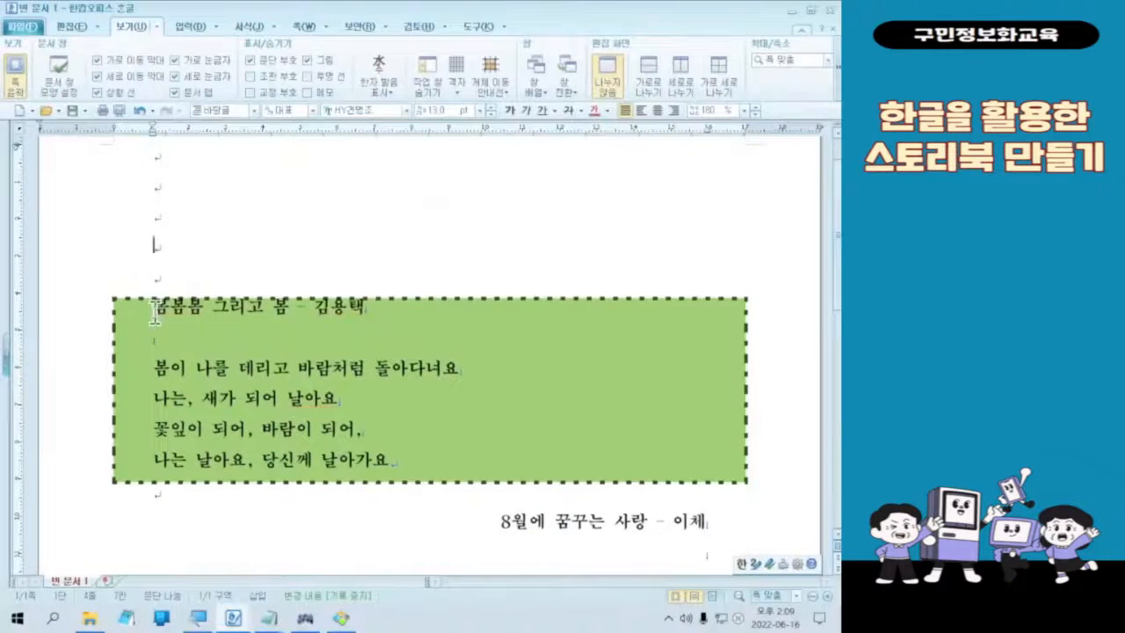
Step: Reselect the spring poem and set the top spacing between its border and text to 4 mm
{"action": "left_click_drag", "start_coordinate": [154, 312], "coordinate": [439, 454]}
{"action": "right_click", "coordinate": [276, 414]}
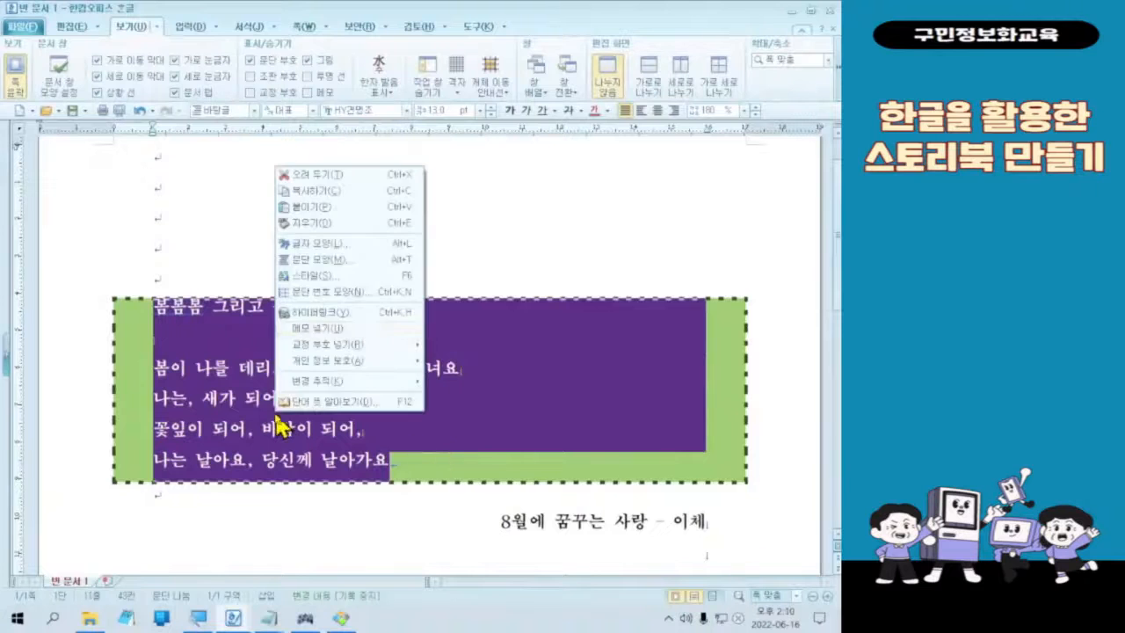
{"action": "left_click", "coordinate": [388, 262]}
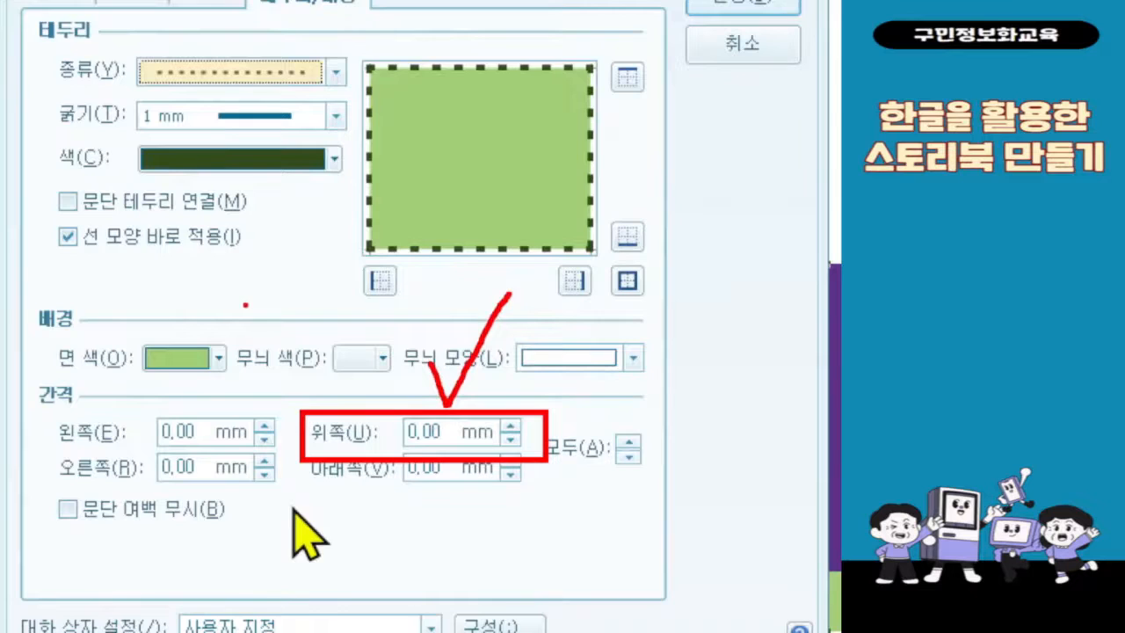
{"action": "left_click", "coordinate": [432, 432]}
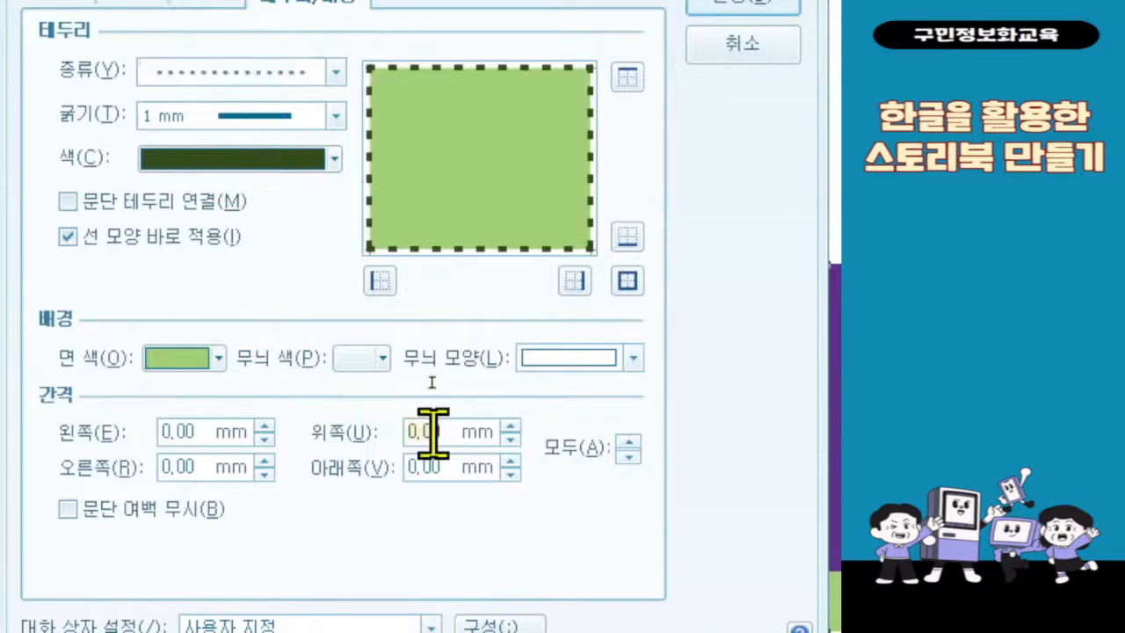
{"action": "type", "text": "4"}
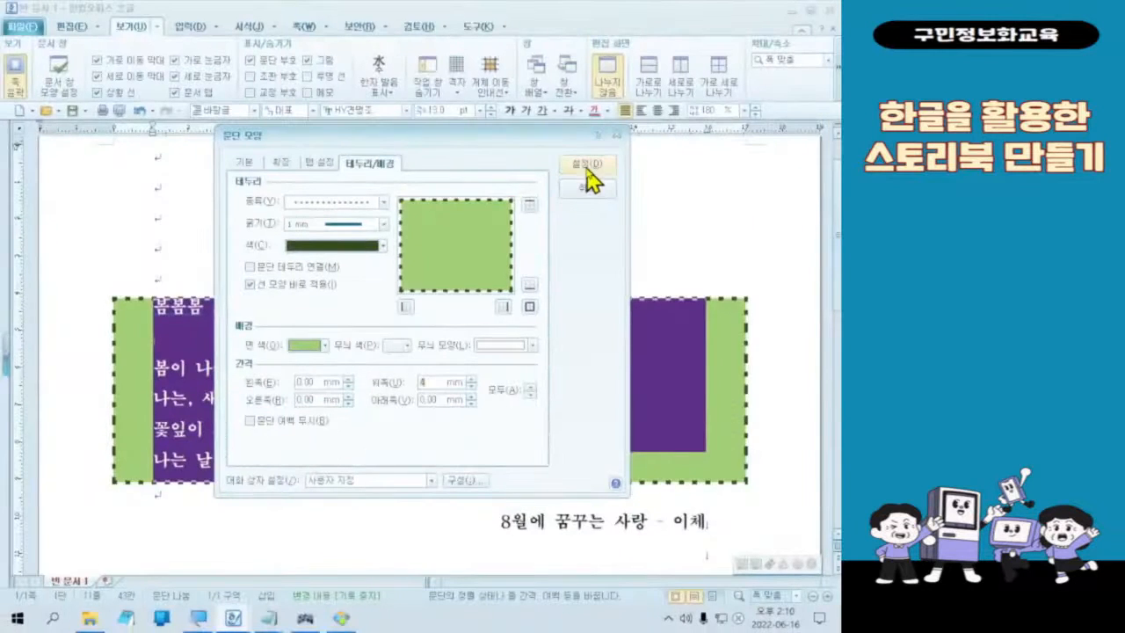
{"action": "left_click", "coordinate": [743, 3]}
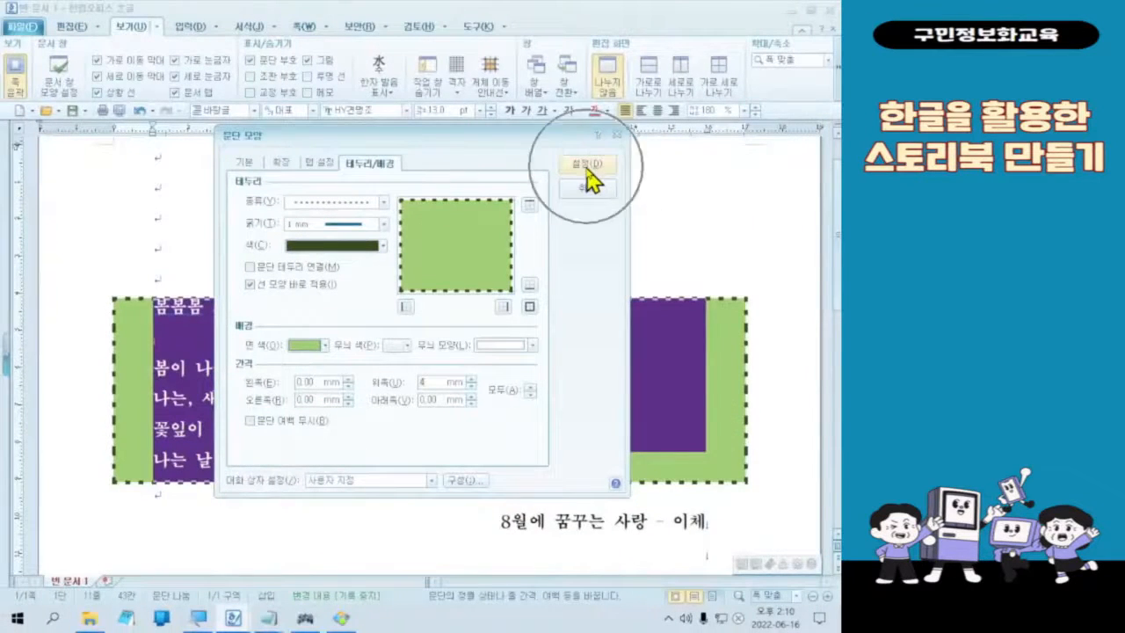
{"action": "left_click", "coordinate": [585, 165]}
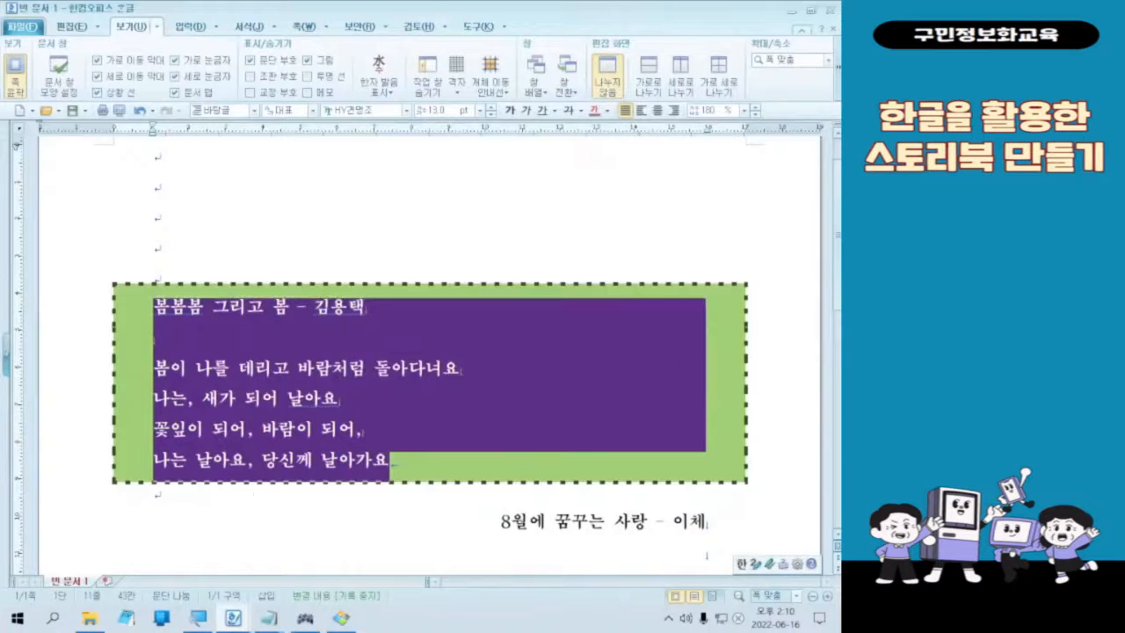
{"action": "left_click", "coordinate": [351, 401]}
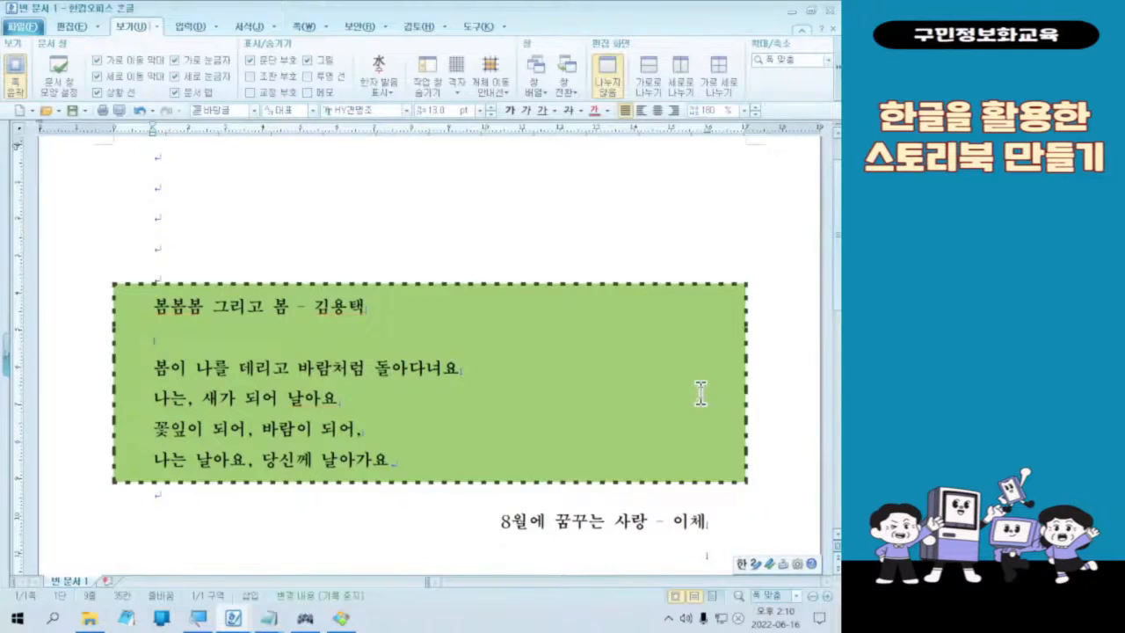
Step: Select the whole summer poem, from its title "8월에 꿈꾸는 사랑" to its last line, and open its paragraph settings (문단 모양)
{"action": "scroll", "coordinate": [686, 391], "scroll_direction": "down", "scroll_amount": 5}
{"action": "scroll", "coordinate": [515, 322], "scroll_direction": "up", "scroll_amount": 3}
{"action": "left_click_drag", "start_coordinate": [490, 343], "coordinate": [721, 499]}
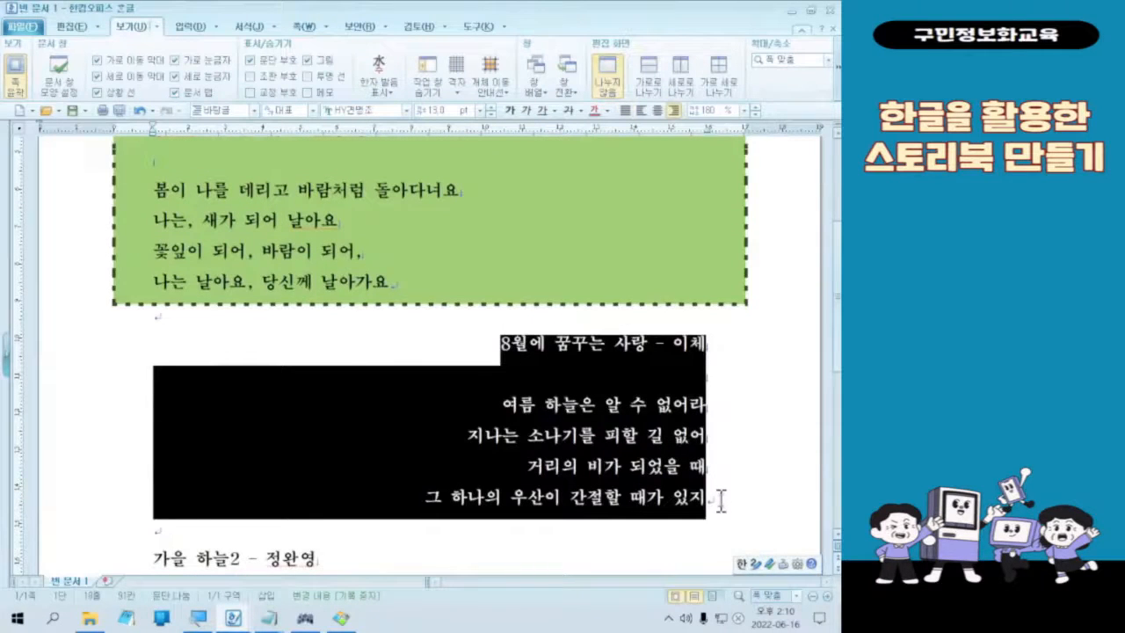
{"action": "mouse_move", "coordinate": [714, 504]}
{"action": "left_mouse_down"}
{"action": "mouse_move", "coordinate": [507, 348]}
{"action": "mouse_move", "coordinate": [506, 384]}
{"action": "left_mouse_up"}
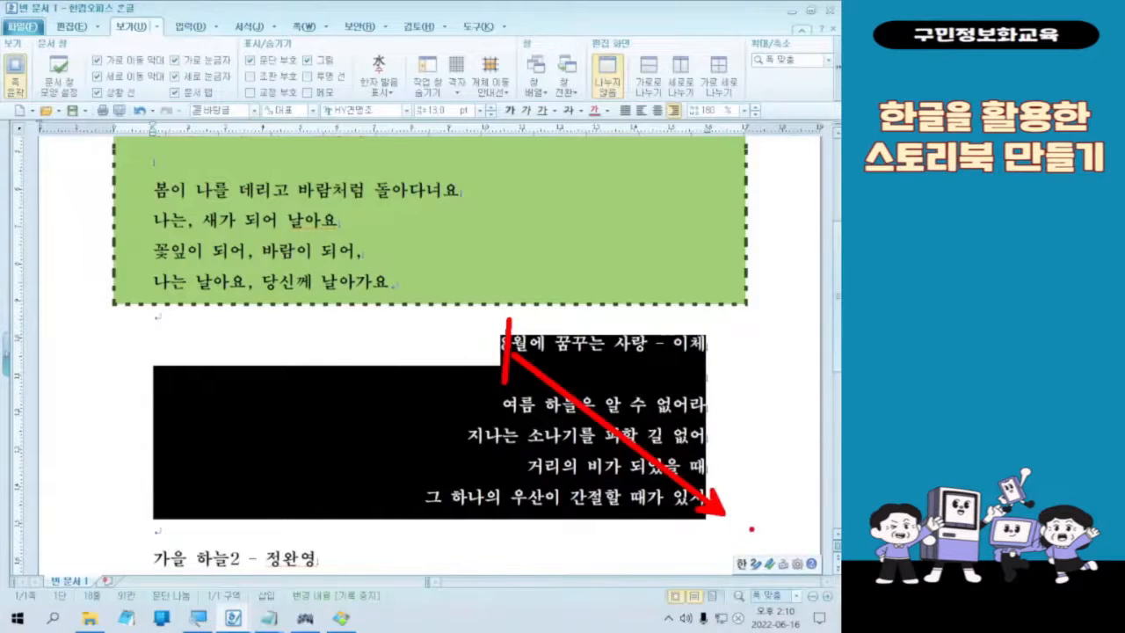
{"action": "key", "text": "Escape"}
{"action": "right_click", "coordinate": [584, 474]}
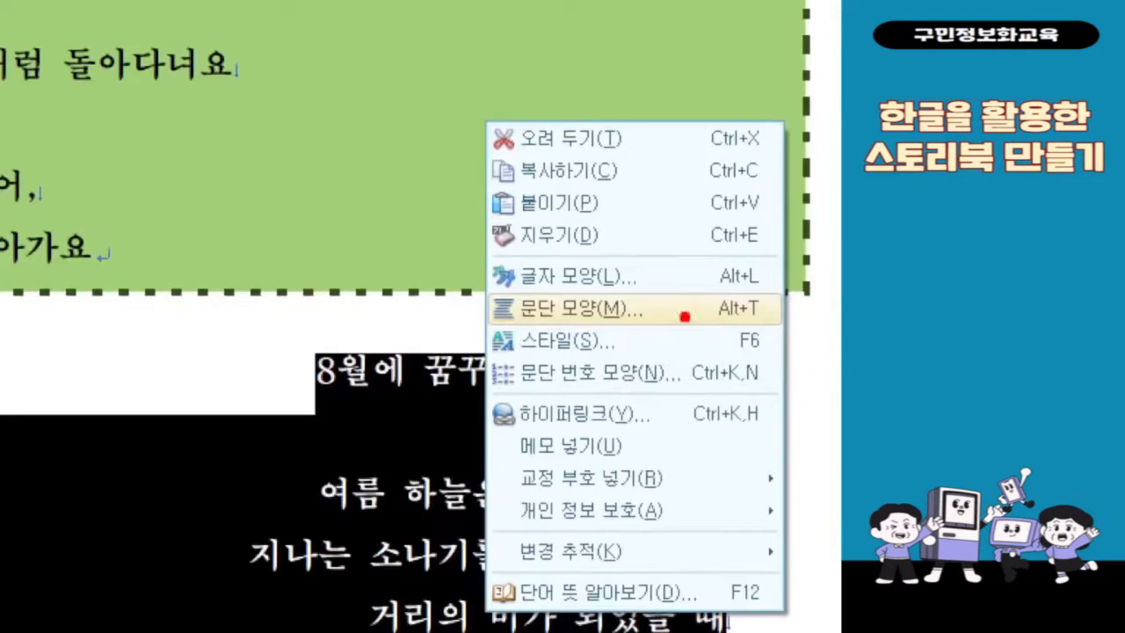
{"action": "mouse_move", "coordinate": [486, 287]}
{"action": "left_mouse_down"}
{"action": "mouse_move", "coordinate": [666, 346]}
{"action": "mouse_move", "coordinate": [674, 330]}
{"action": "left_mouse_up"}
{"action": "mouse_move", "coordinate": [693, 278]}
{"action": "left_mouse_down"}
{"action": "mouse_move", "coordinate": [706, 297]}
{"action": "mouse_move", "coordinate": [735, 233]}
{"action": "left_mouse_up"}
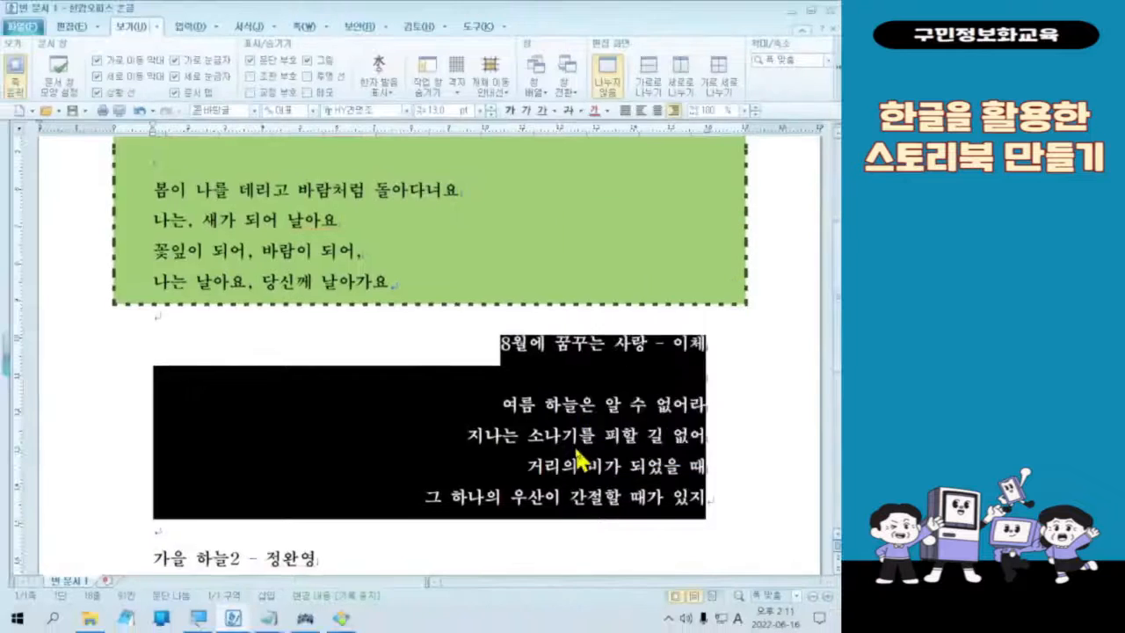
{"action": "right_click", "coordinate": [572, 458]}
{"action": "left_click", "coordinate": [646, 299]}
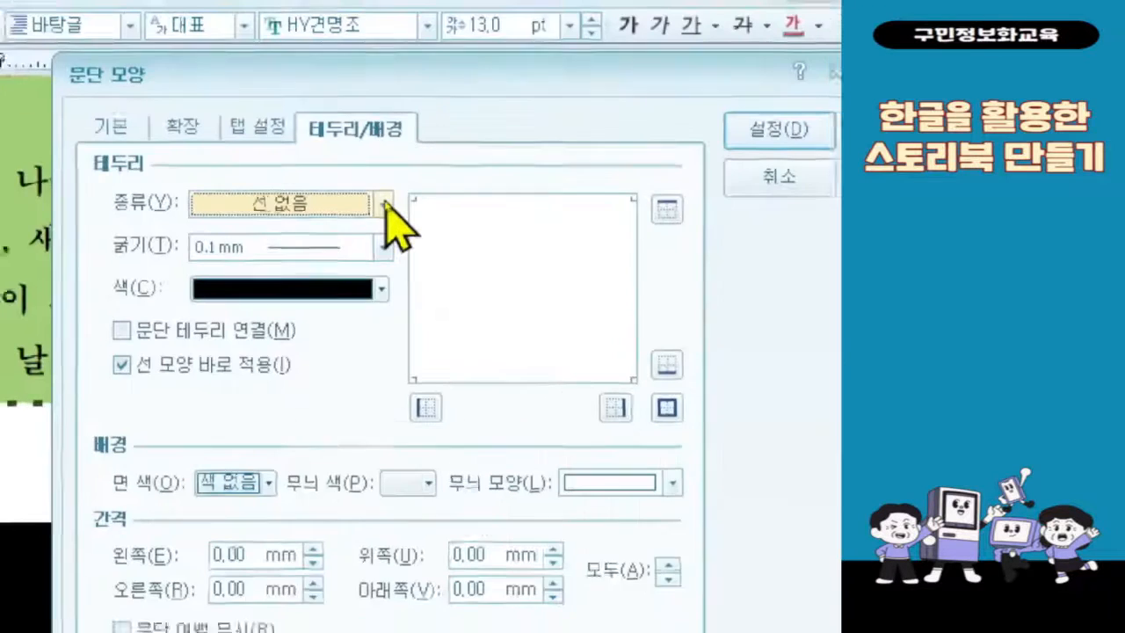
Step: Set the summer poem's border type to a double wavy line (이중 물결선) with a thickness of 1 mm
{"action": "left_click", "coordinate": [384, 206]}
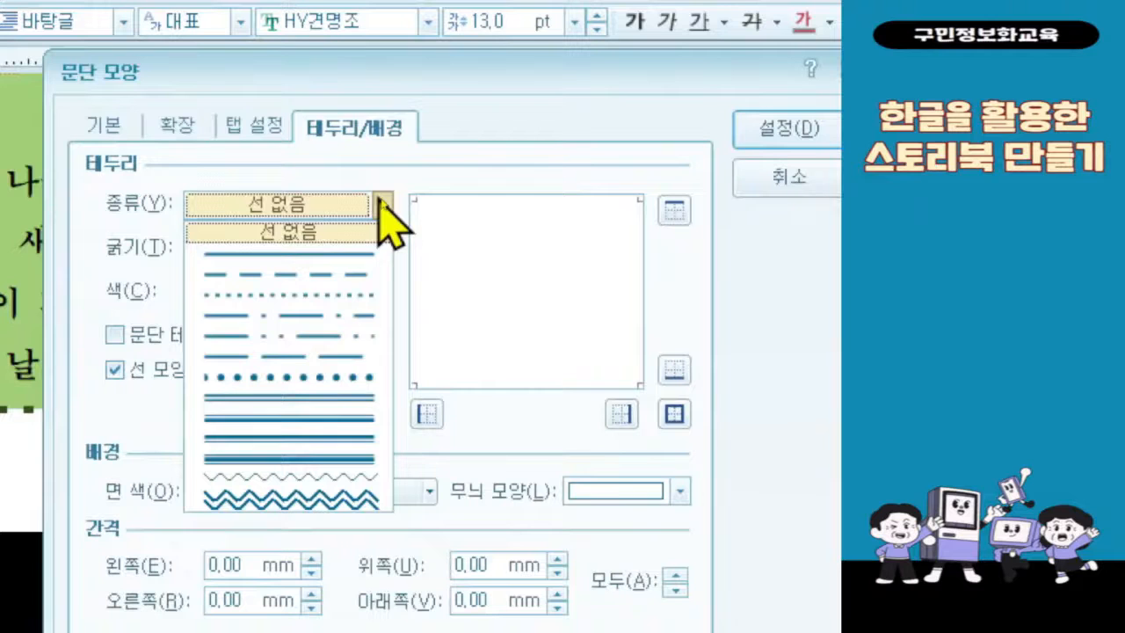
{"action": "left_click", "coordinate": [350, 508]}
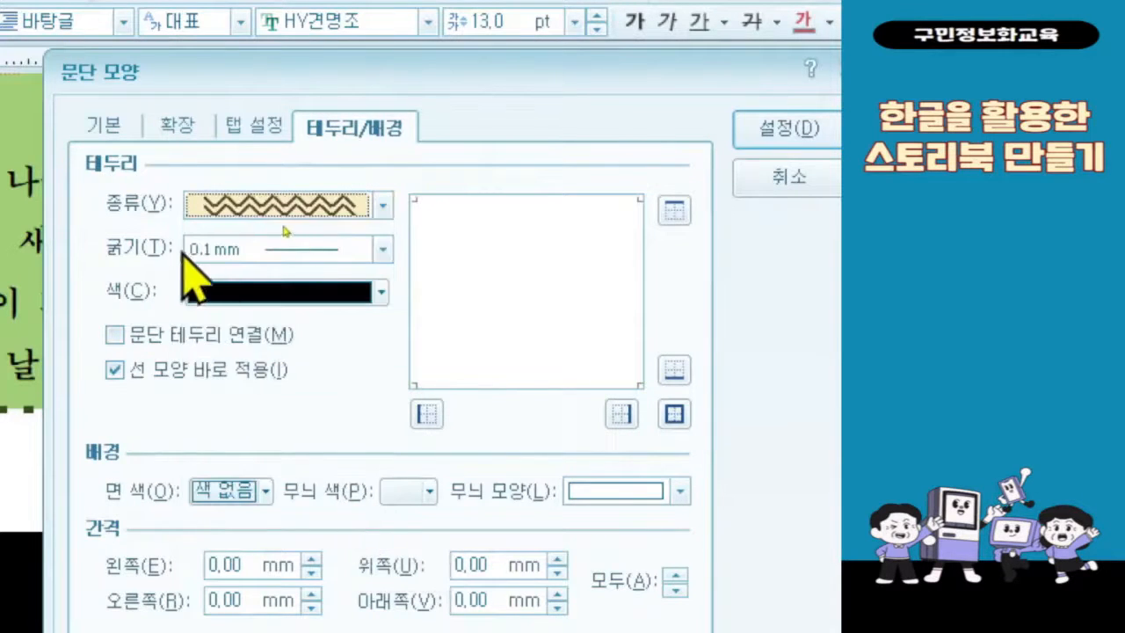
{"action": "left_click", "coordinate": [220, 251]}
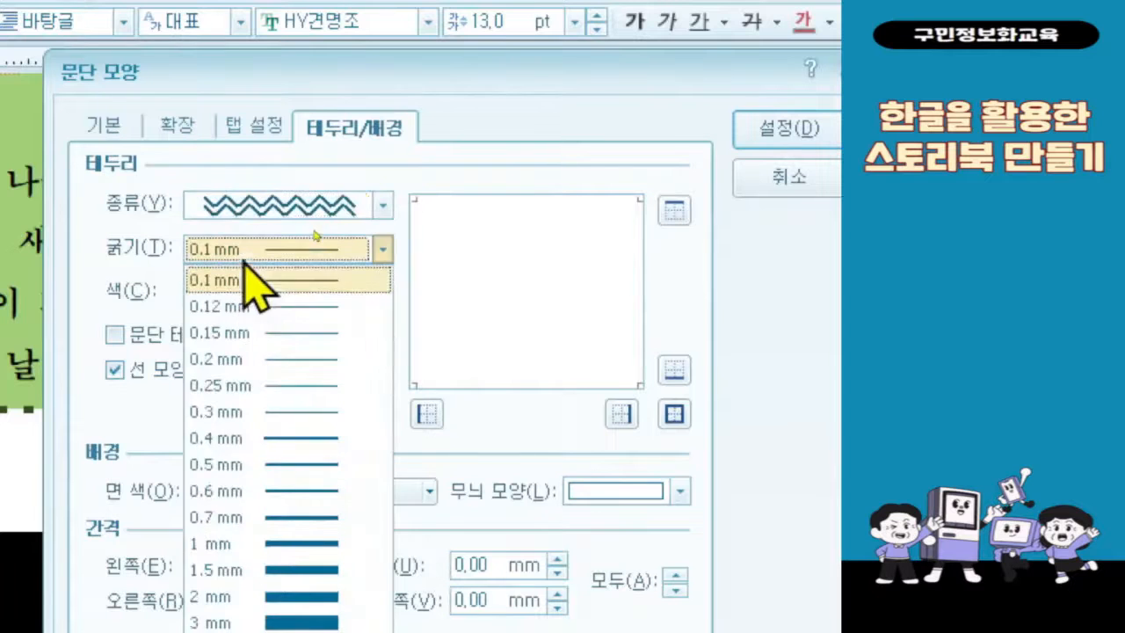
{"action": "left_click", "coordinate": [246, 544]}
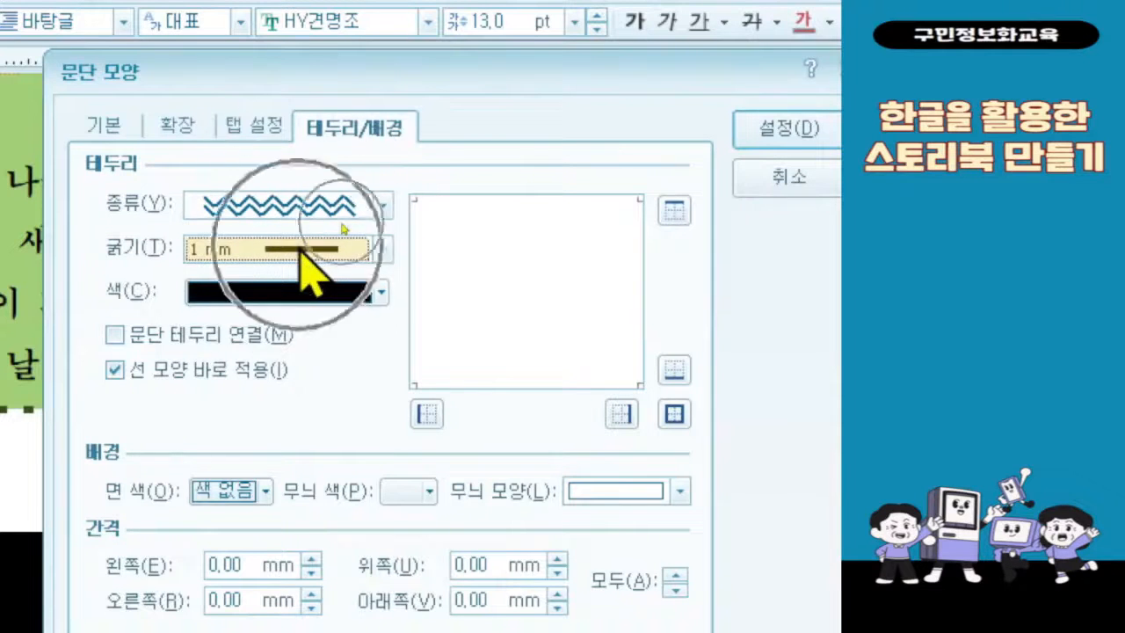
Step: Switch the border colour palette to the 오피스 theme and set the summer poem's border colour to blue (RGB 0,0,255)
{"action": "left_click", "coordinate": [327, 291]}
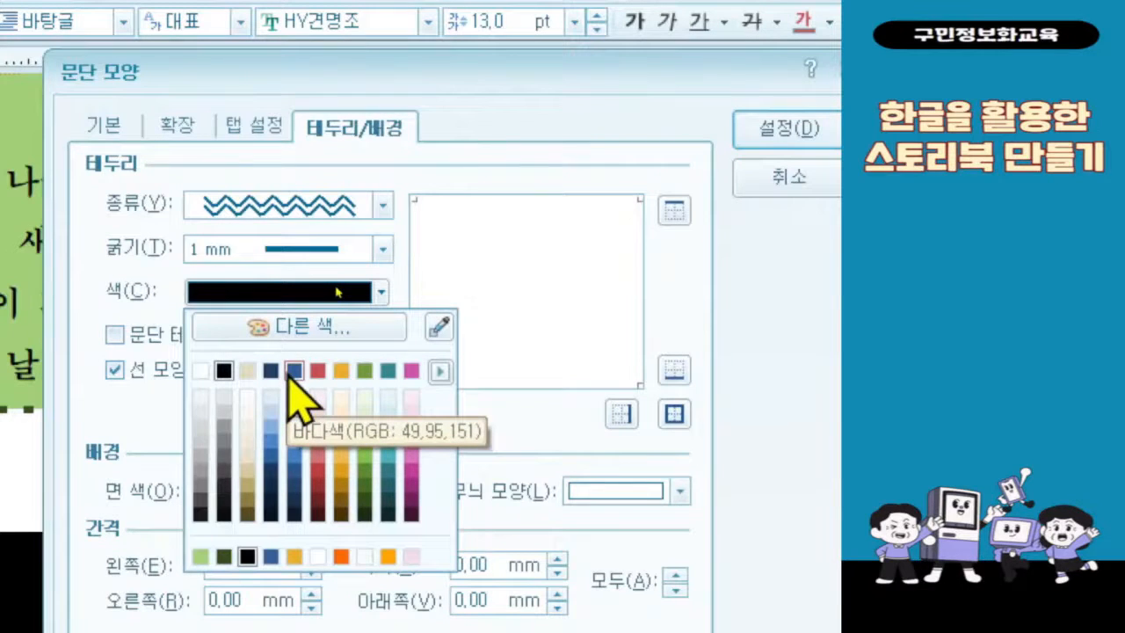
{"action": "left_click", "coordinate": [440, 371]}
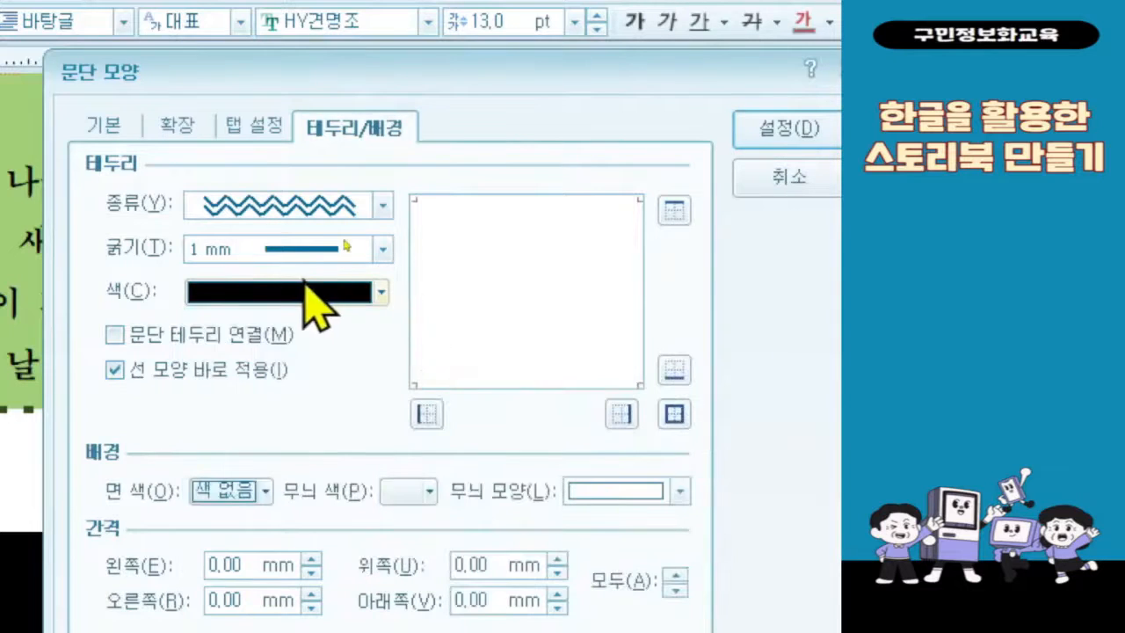
{"action": "left_click", "coordinate": [316, 295]}
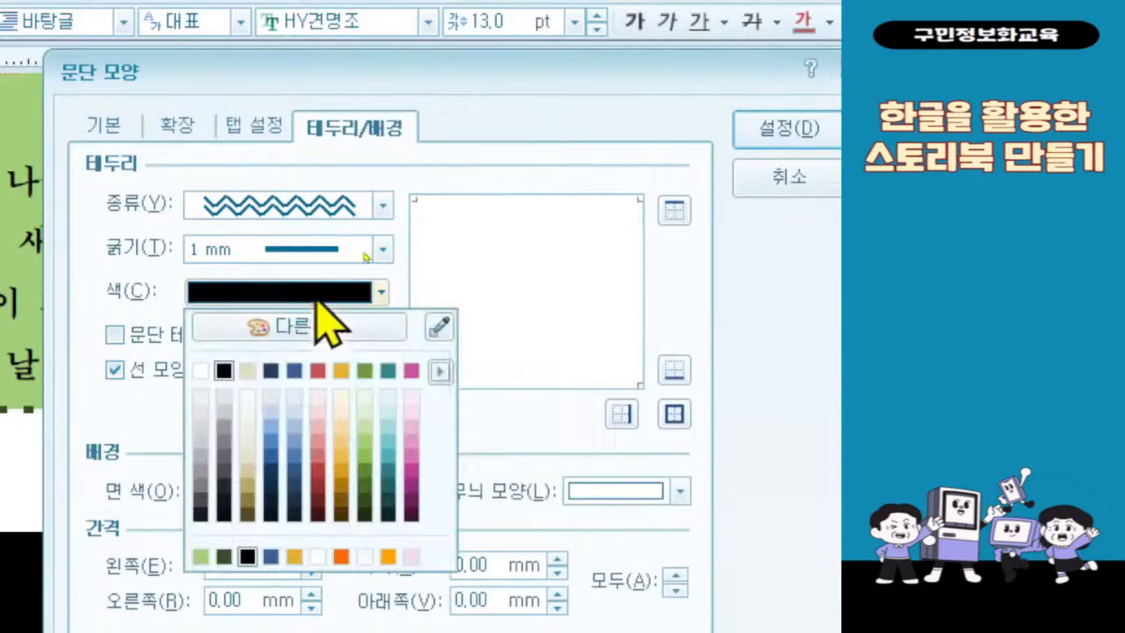
{"action": "left_click", "coordinate": [448, 371]}
{"action": "left_click", "coordinate": [517, 412]}
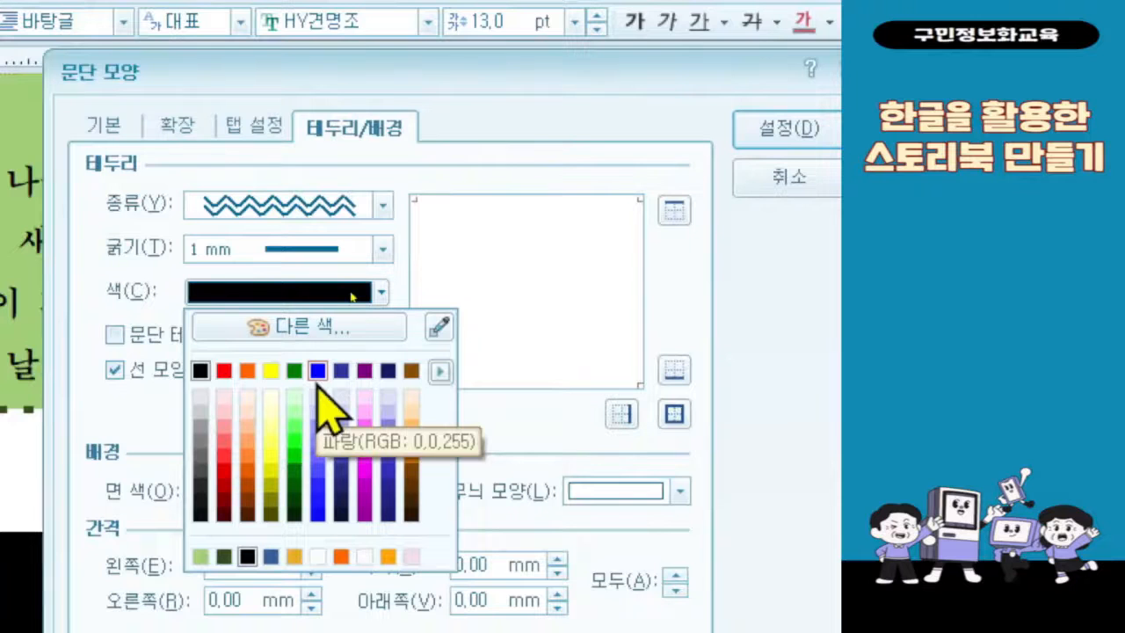
{"action": "left_click", "coordinate": [319, 426]}
{"action": "left_click", "coordinate": [339, 292]}
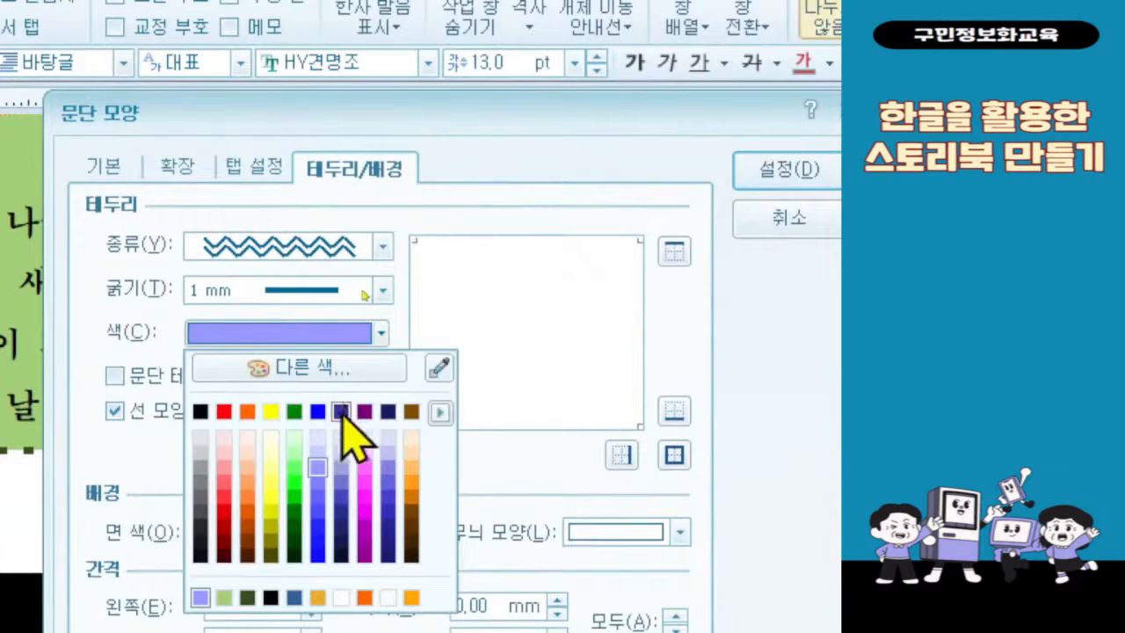
{"action": "left_click", "coordinate": [319, 412]}
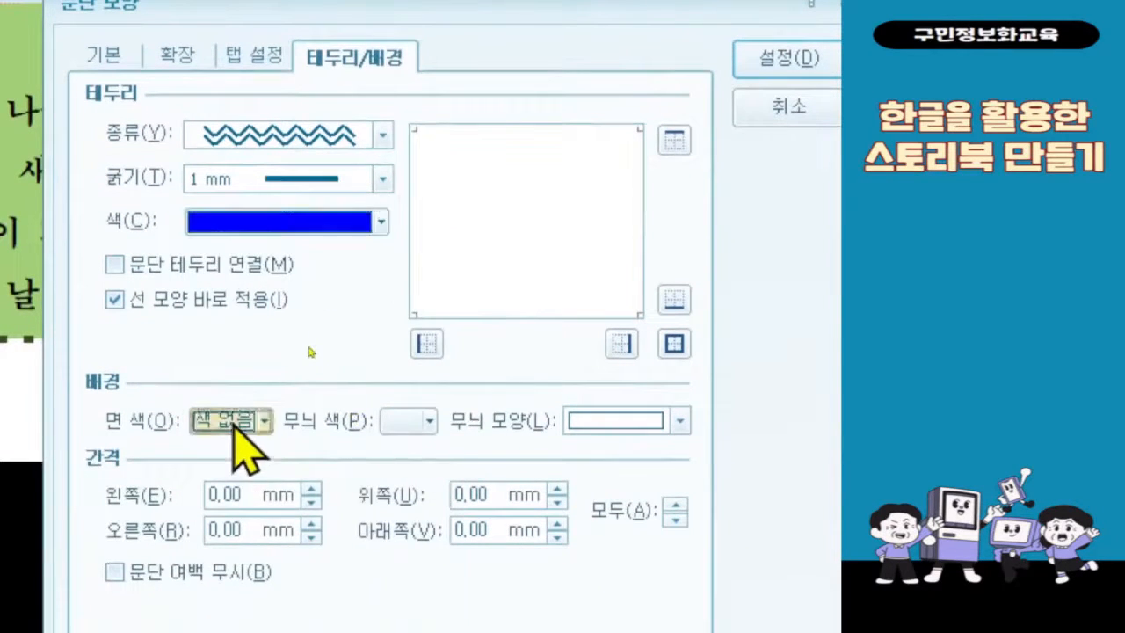
Step: Switch the fill palette to the 기본 theme and fill the summer poem's background with emerald blue (RGB 53,135,145) 60% lighter
{"action": "left_click", "coordinate": [233, 420]}
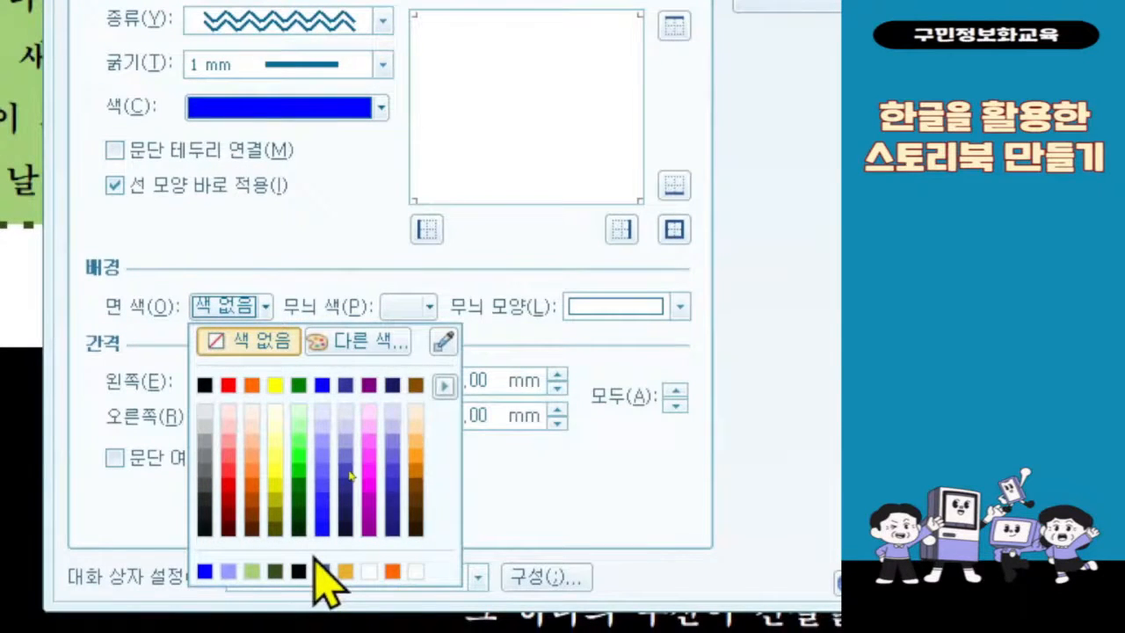
{"action": "left_click", "coordinate": [444, 385]}
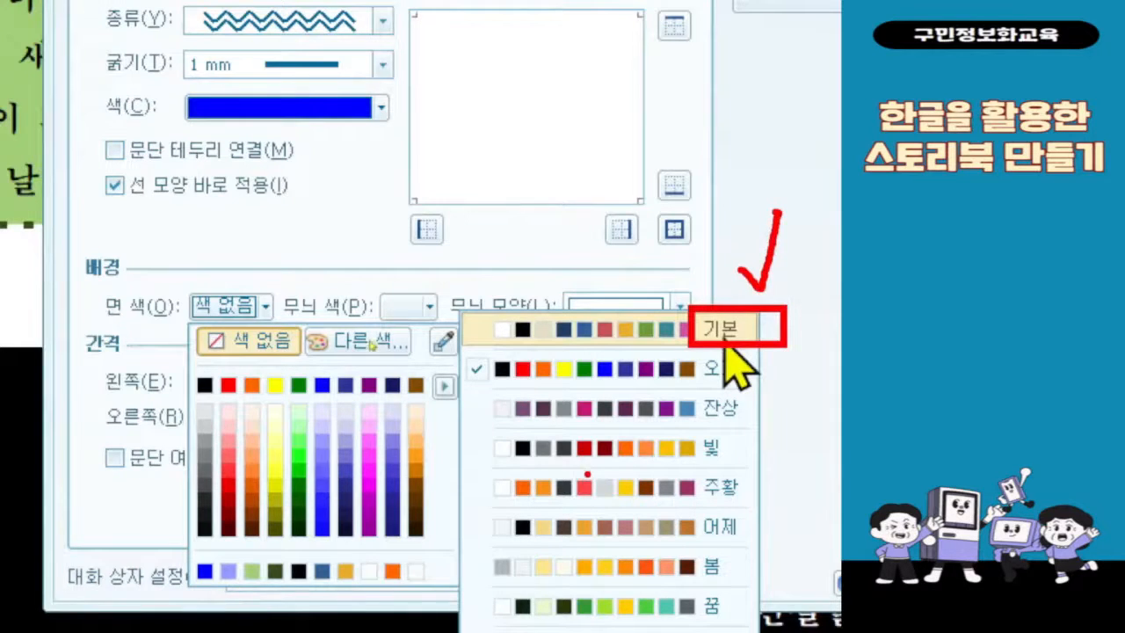
{"action": "key", "text": "Escape"}
{"action": "left_click", "coordinate": [263, 306]}
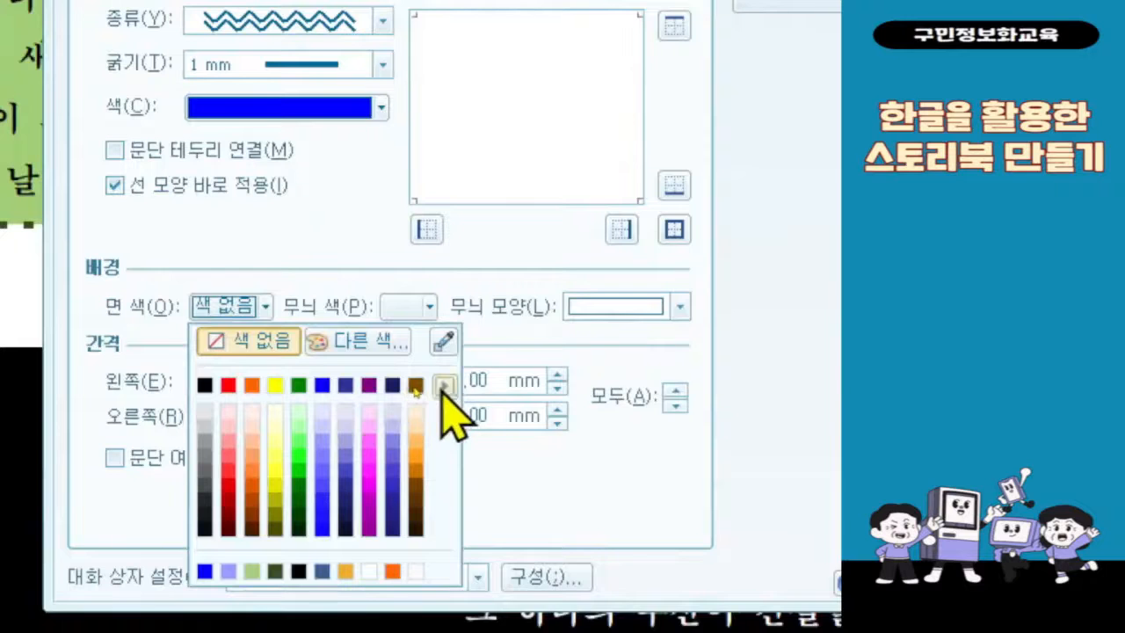
{"action": "left_click", "coordinate": [443, 384]}
{"action": "left_click", "coordinate": [573, 334]}
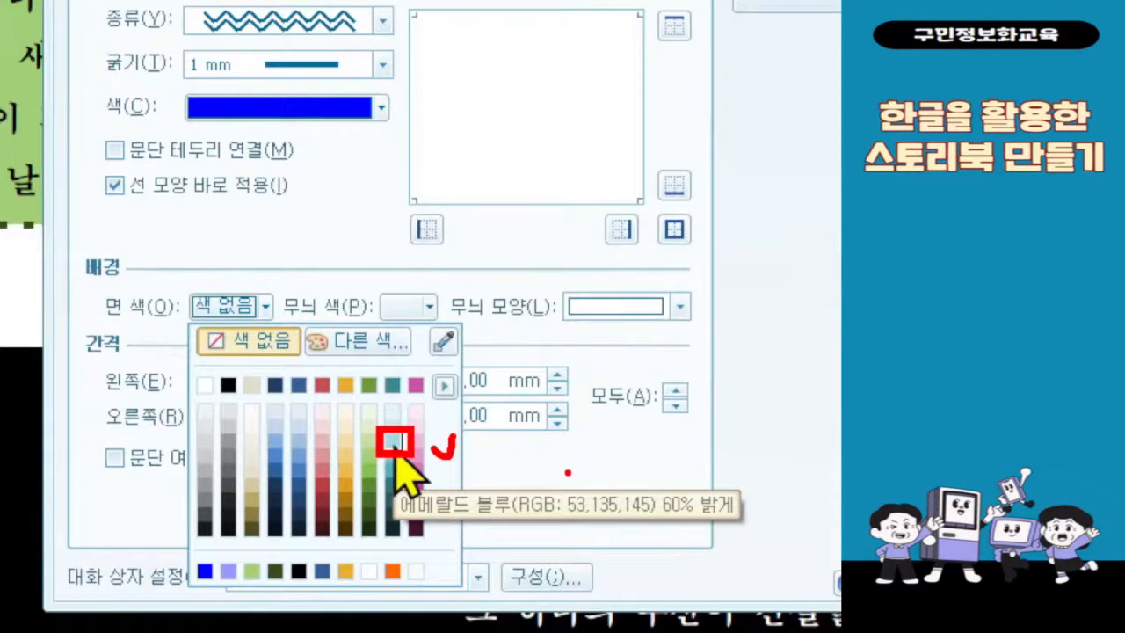
{"action": "left_click", "coordinate": [394, 449]}
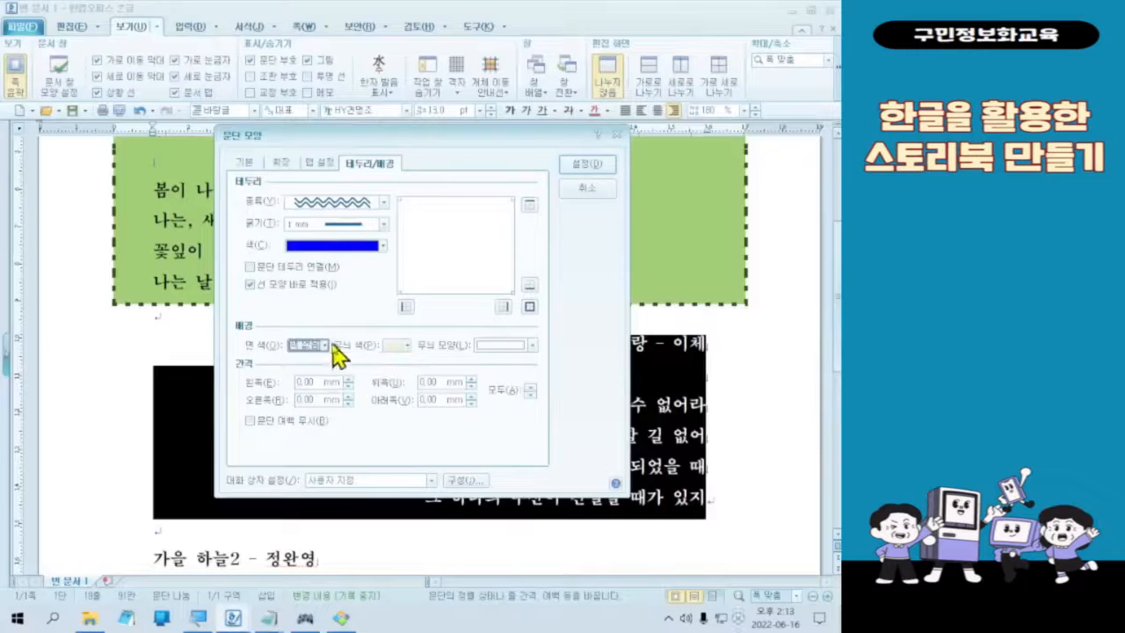
{"action": "left_click", "coordinate": [317, 346]}
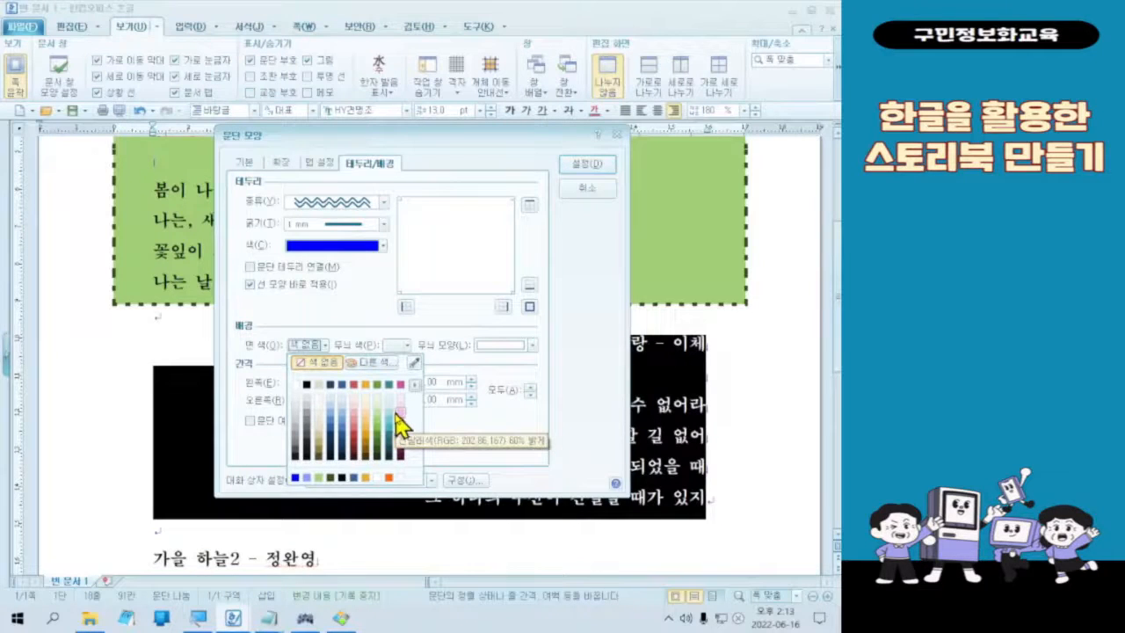
{"action": "left_click", "coordinate": [392, 417]}
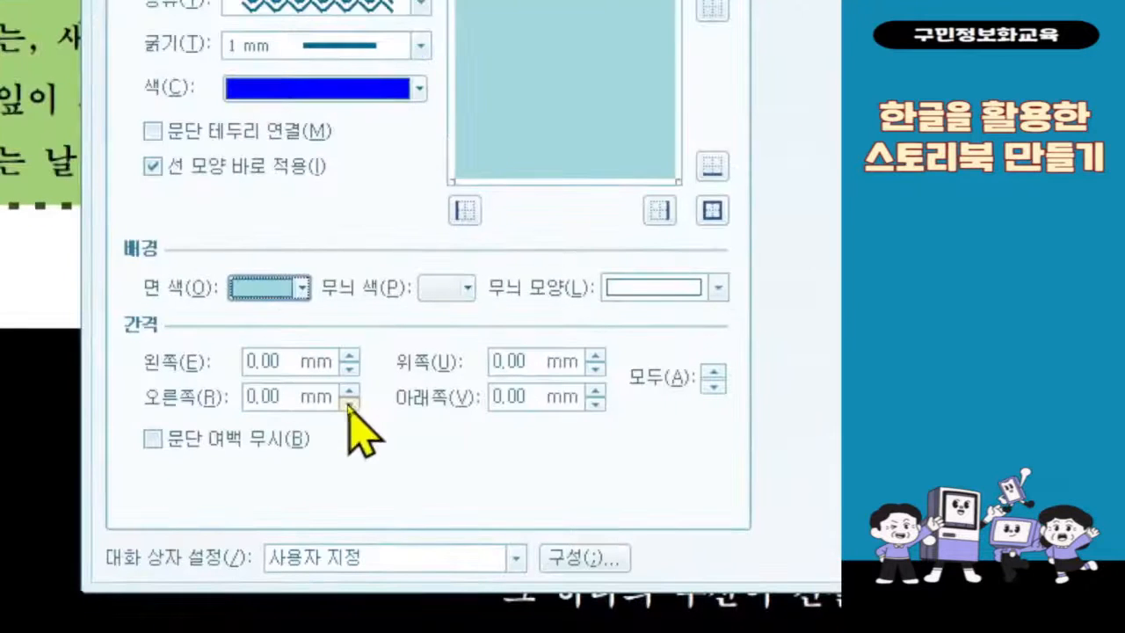
Step: Set the top spacing between the summer poem's border and text to 4 mm, apply the paragraph settings and deselect the text
{"action": "left_click", "coordinate": [493, 367]}
{"action": "type", "text": "4"}
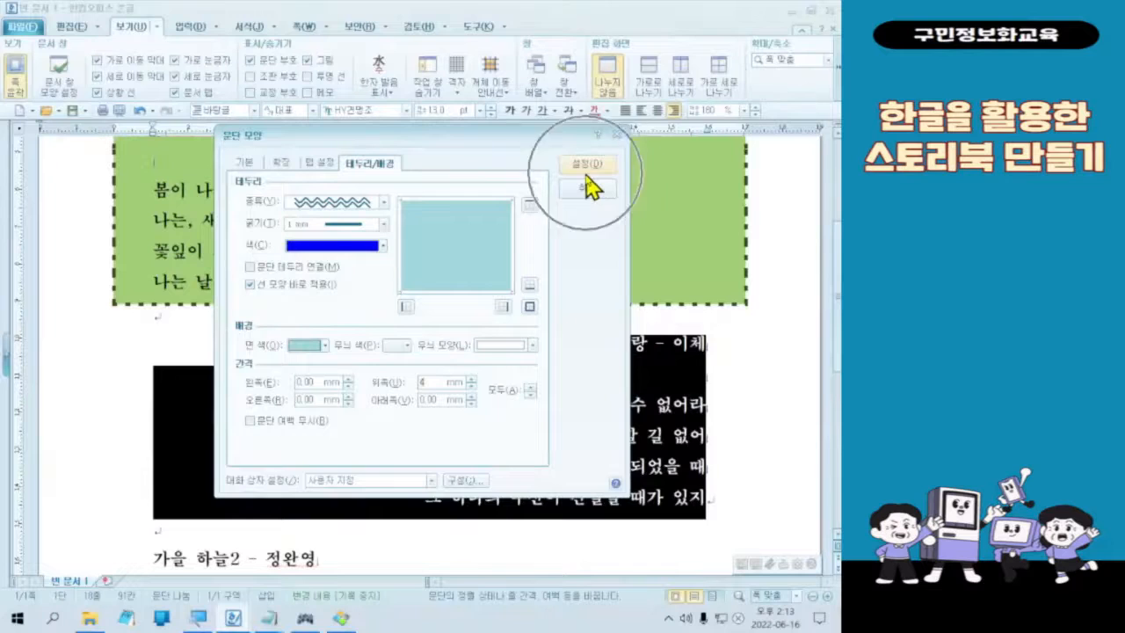
{"action": "left_click", "coordinate": [584, 170]}
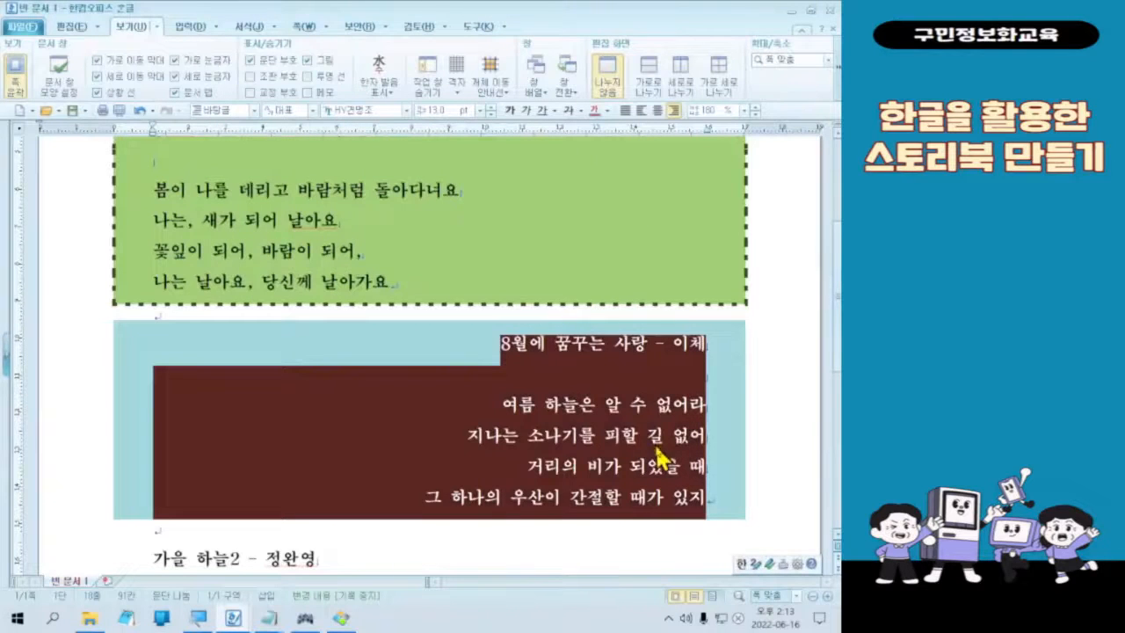
{"action": "right_click", "coordinate": [522, 433]}
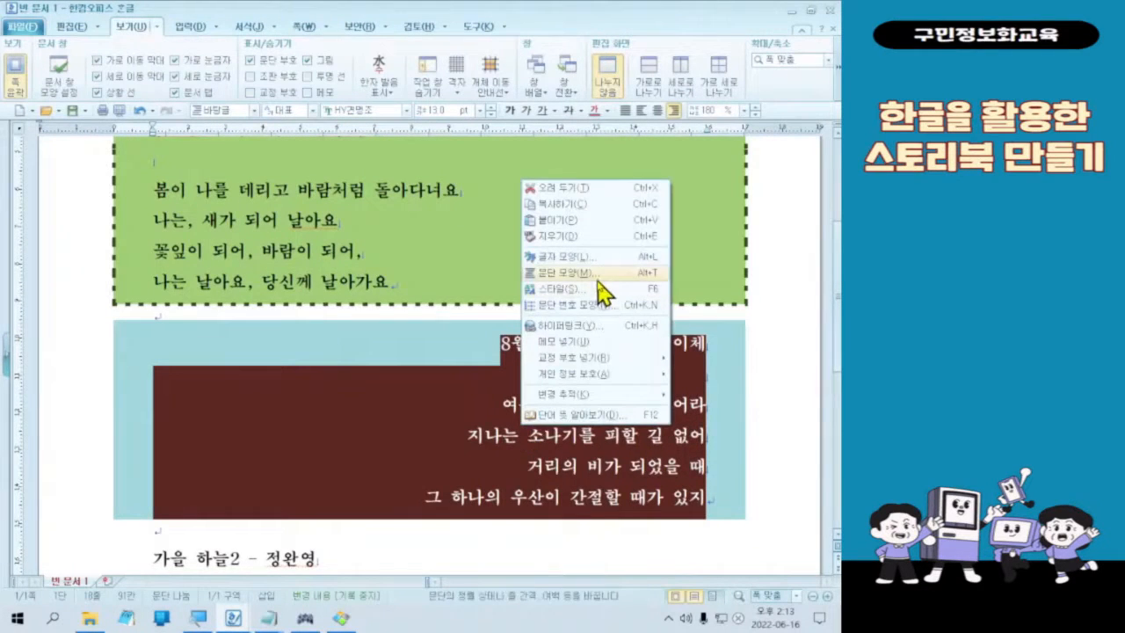
{"action": "left_click", "coordinate": [377, 467]}
{"action": "left_click", "coordinate": [342, 437]}
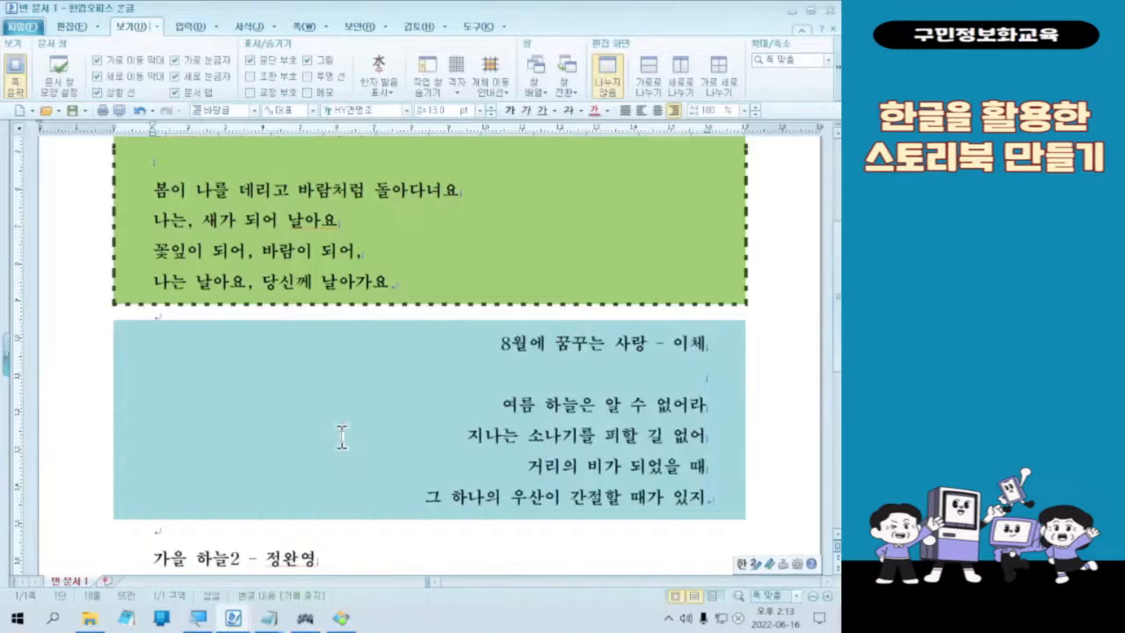
Step: Reselect the summer poem and set its paragraph border to a double wavy line (이중 물결선), 1 mm thick
{"action": "left_click_drag", "start_coordinate": [461, 342], "coordinate": [694, 525]}
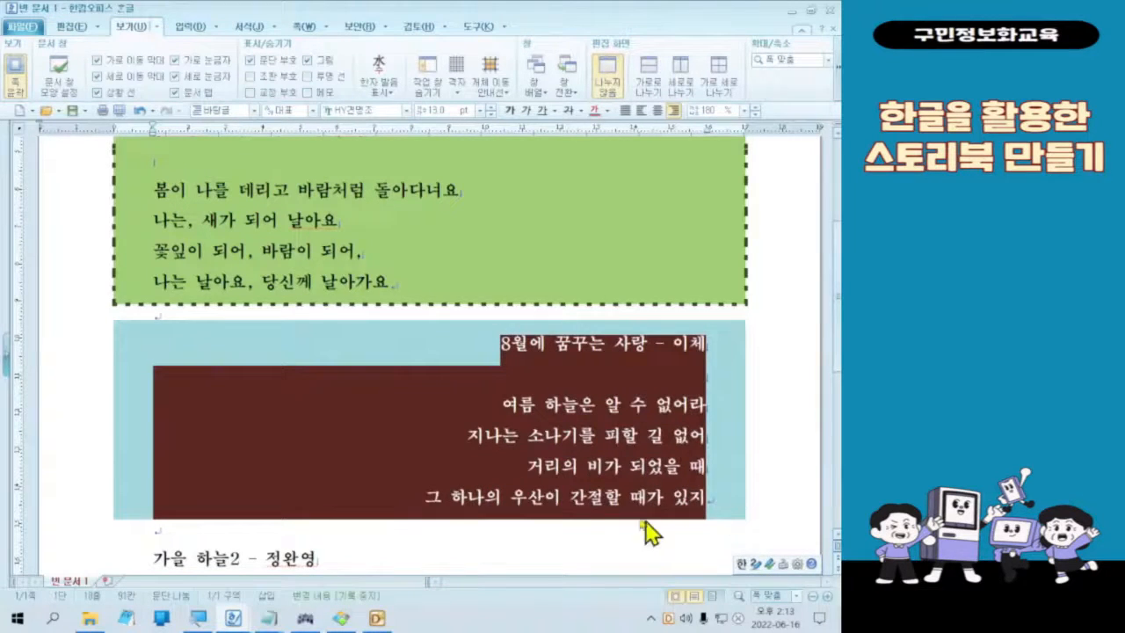
{"action": "right_click", "coordinate": [547, 466]}
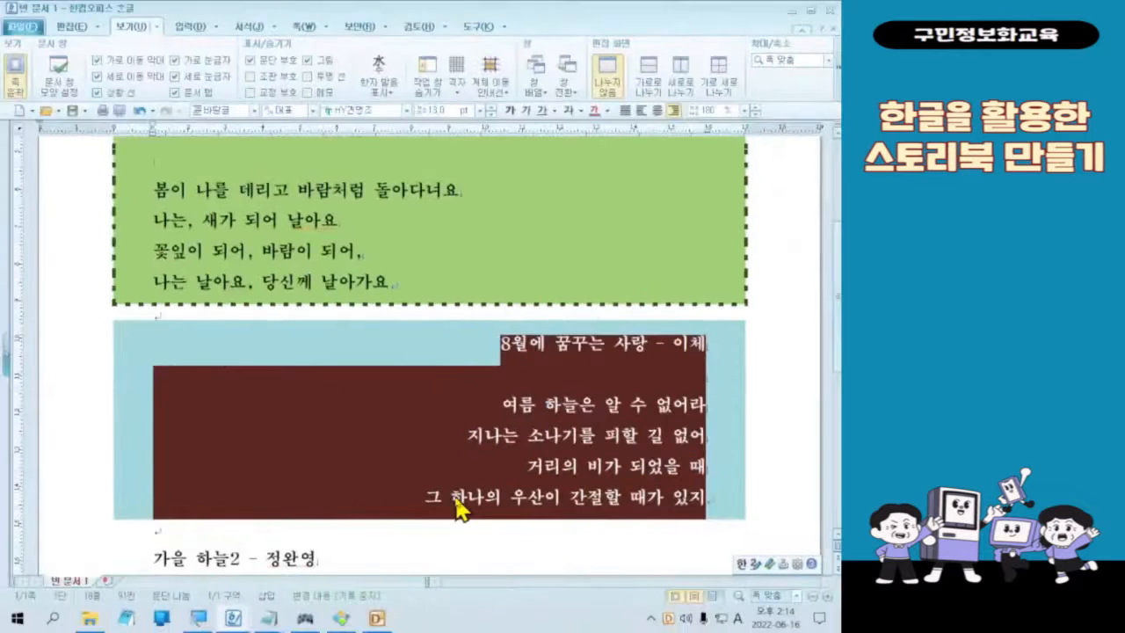
{"action": "right_click", "coordinate": [466, 443]}
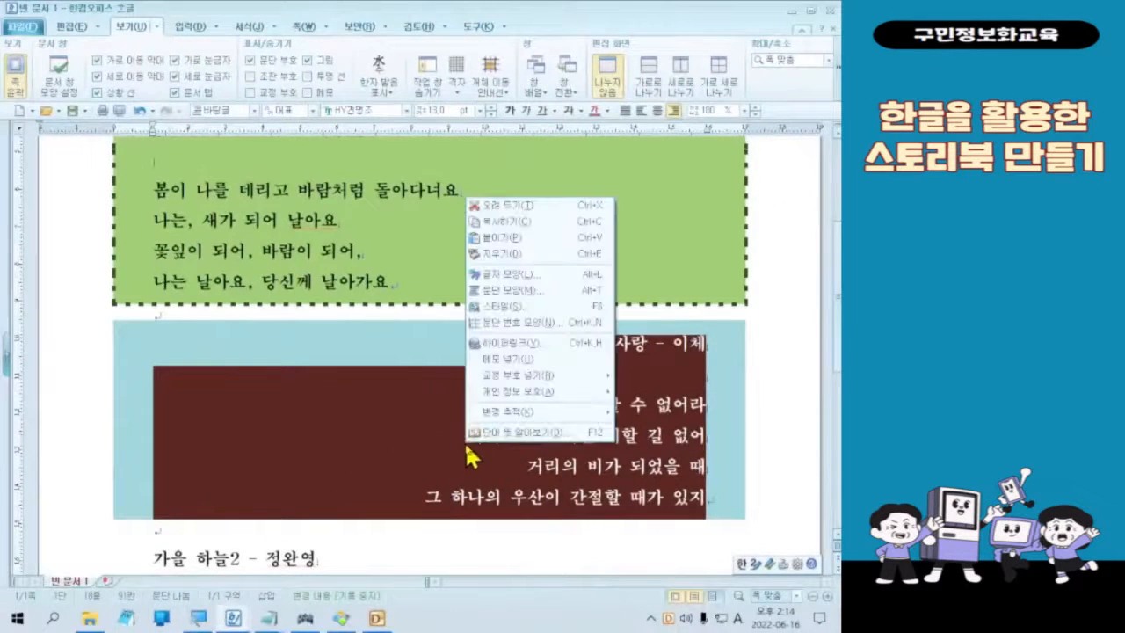
{"action": "left_click", "coordinate": [582, 290]}
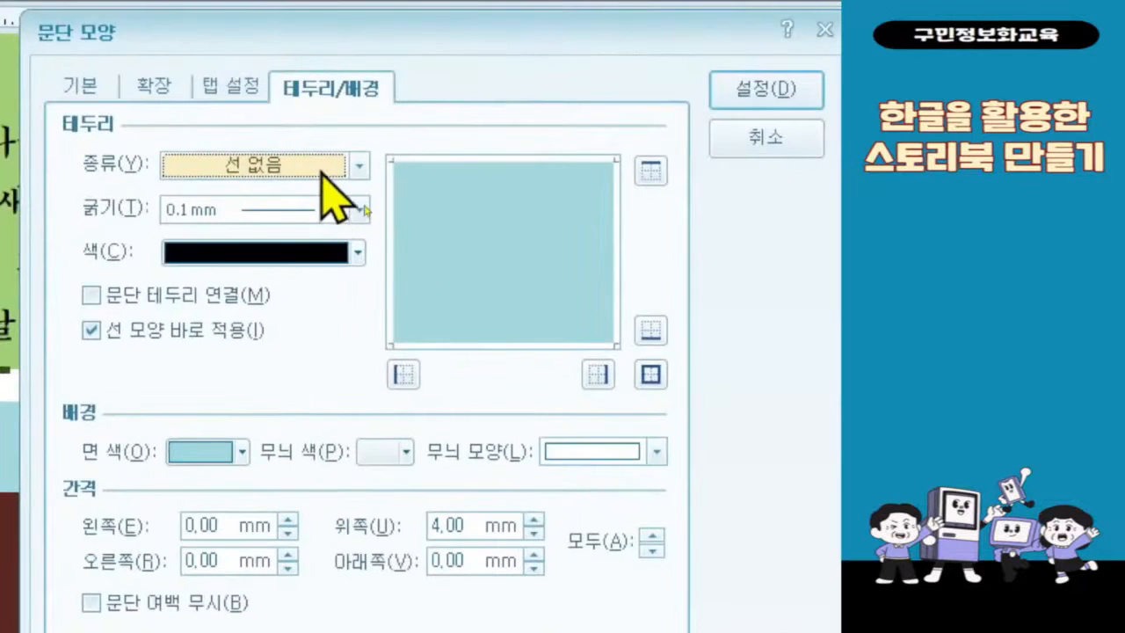
{"action": "left_click", "coordinate": [347, 189]}
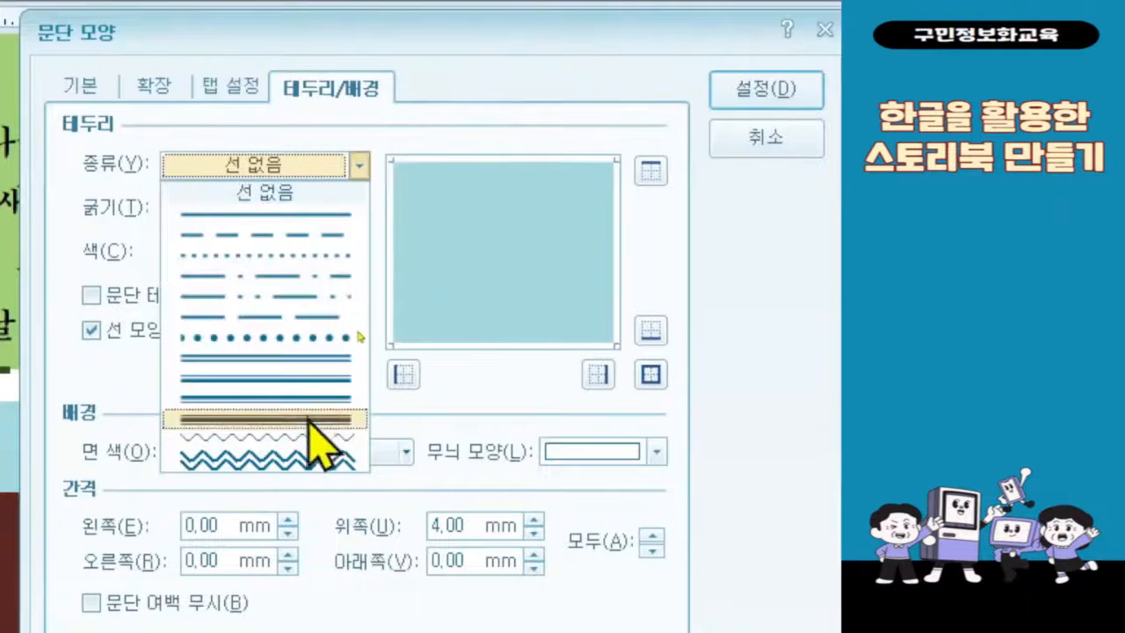
{"action": "left_click", "coordinate": [310, 458]}
{"action": "left_click", "coordinate": [322, 213]}
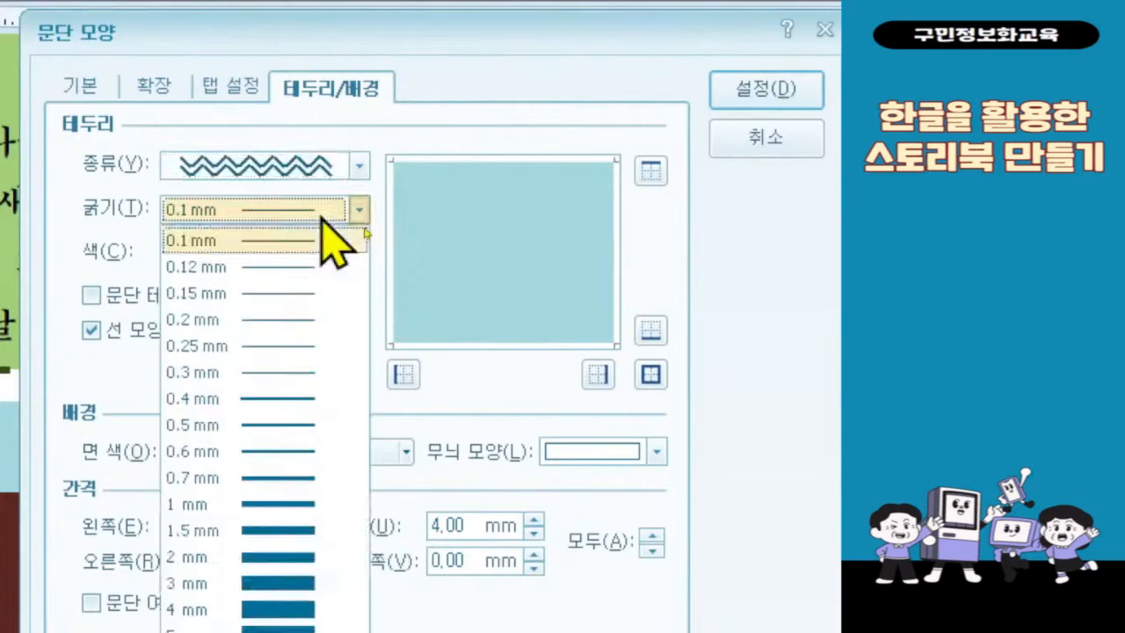
{"action": "left_click", "coordinate": [295, 505]}
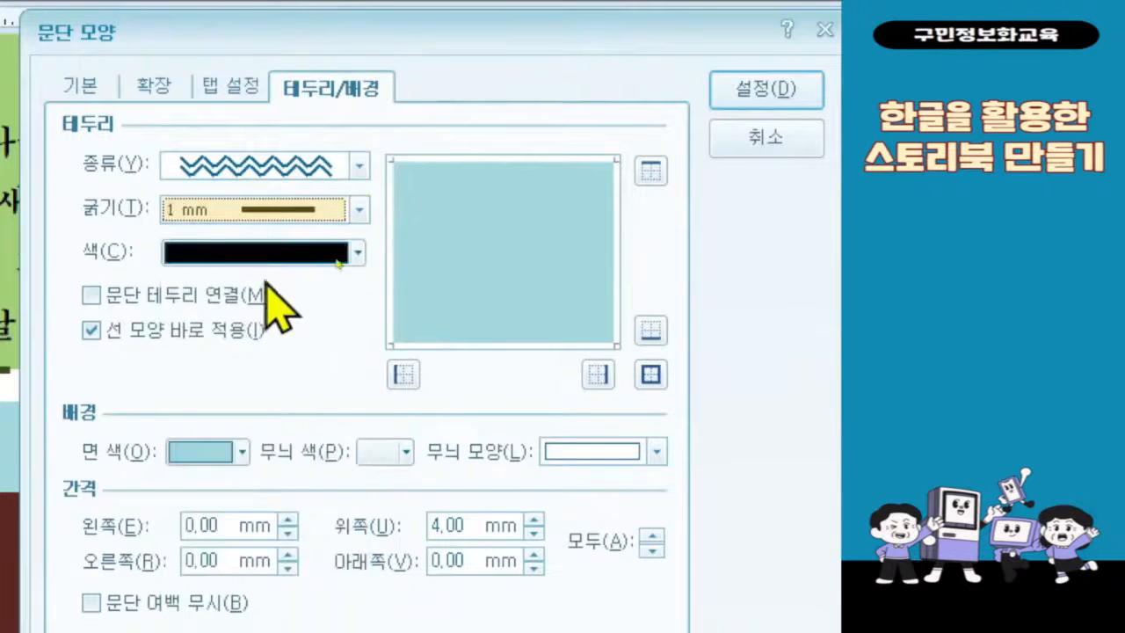
Step: Set the summer poem's border colour to blue from the 오피스 theme palette, put the border on all sides and apply the settings
{"action": "left_click", "coordinate": [265, 257]}
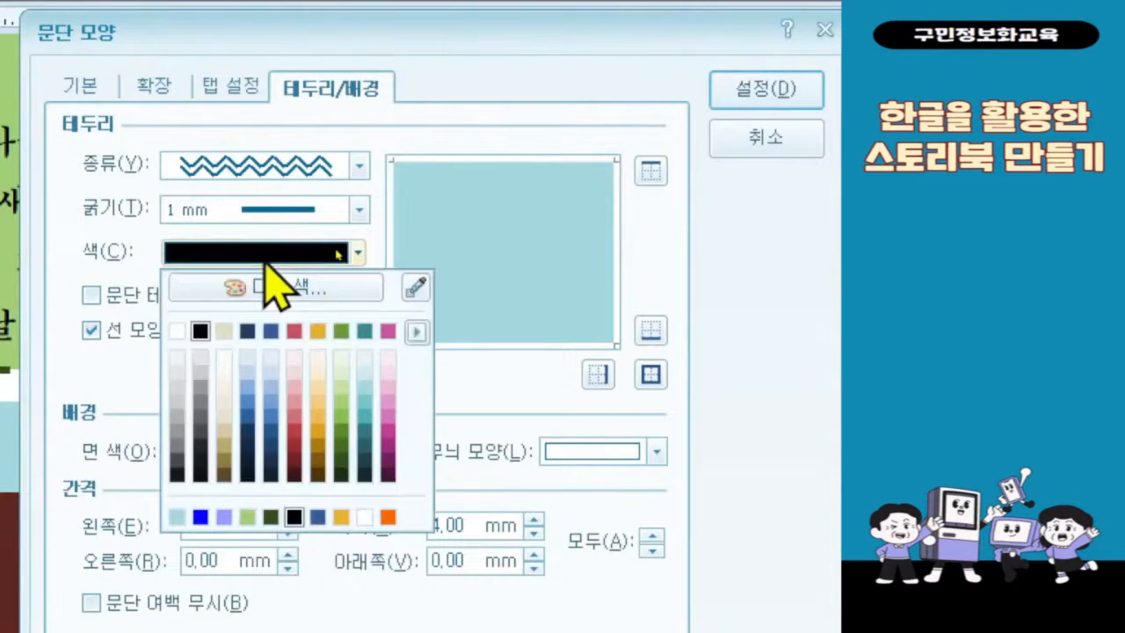
{"action": "left_click", "coordinate": [416, 331]}
{"action": "left_click", "coordinate": [517, 371]}
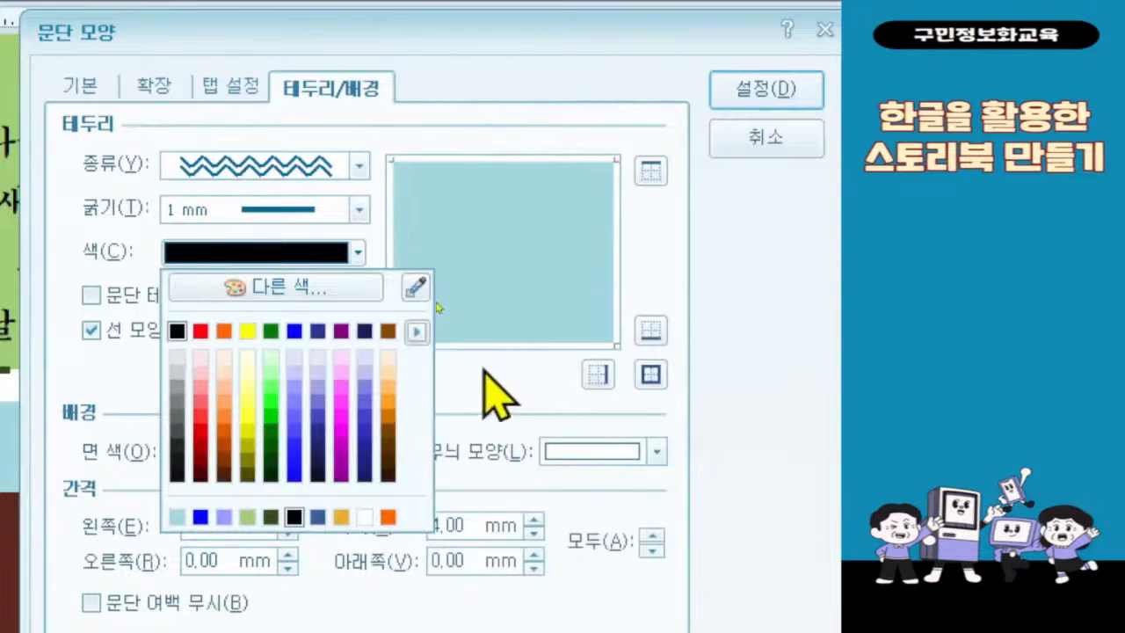
{"action": "left_click", "coordinate": [295, 332]}
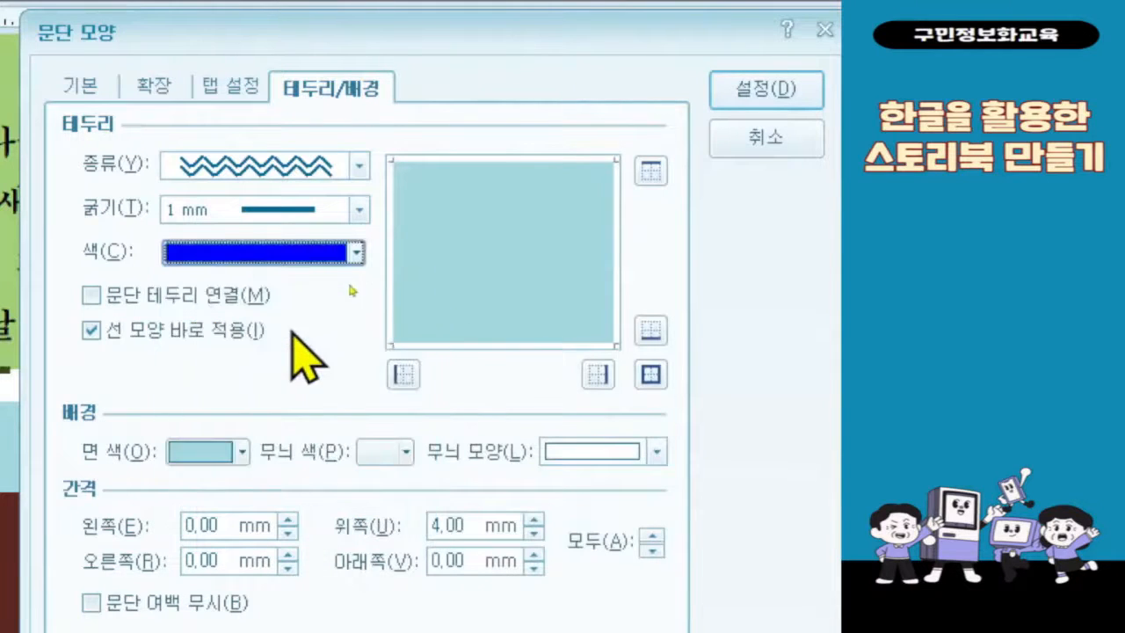
{"action": "left_click", "coordinate": [652, 384]}
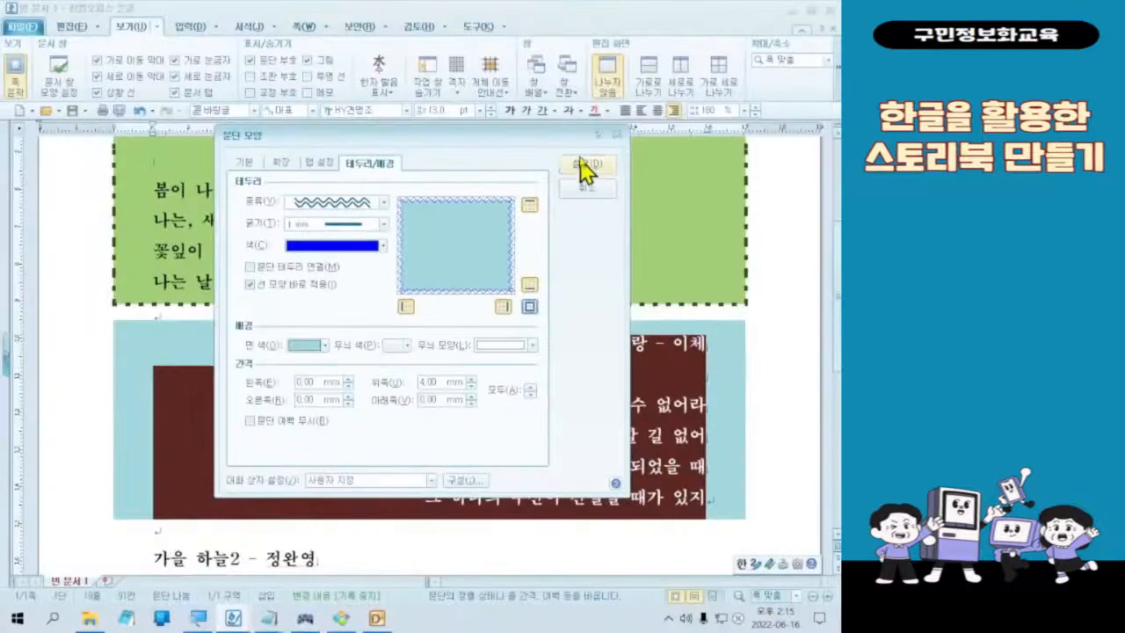
{"action": "left_click", "coordinate": [582, 167]}
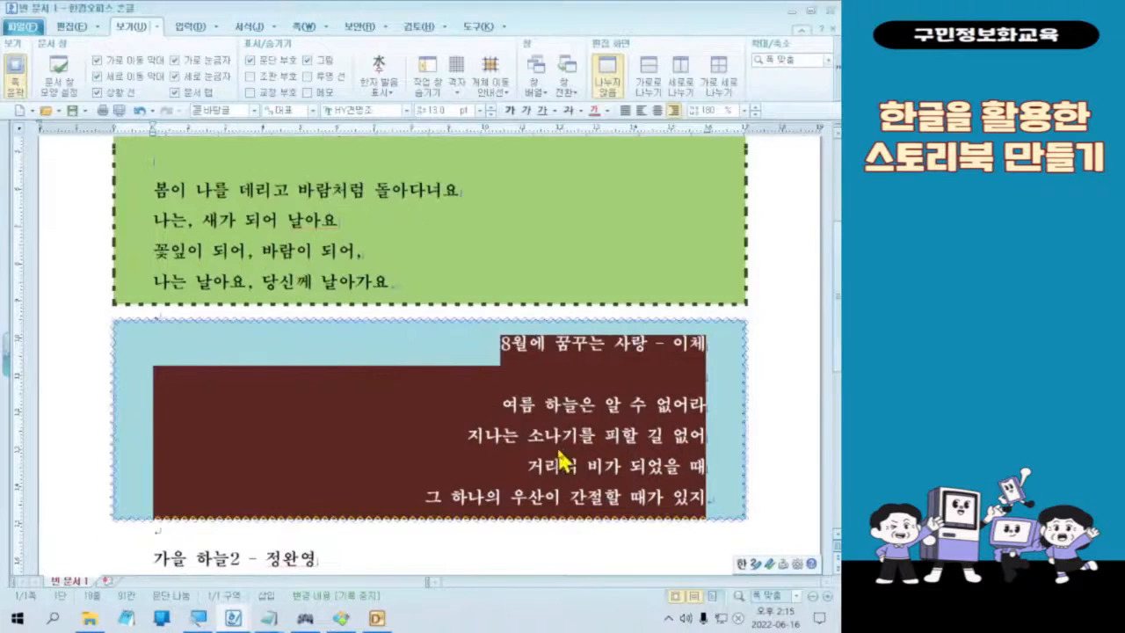
{"action": "left_click", "coordinate": [557, 506]}
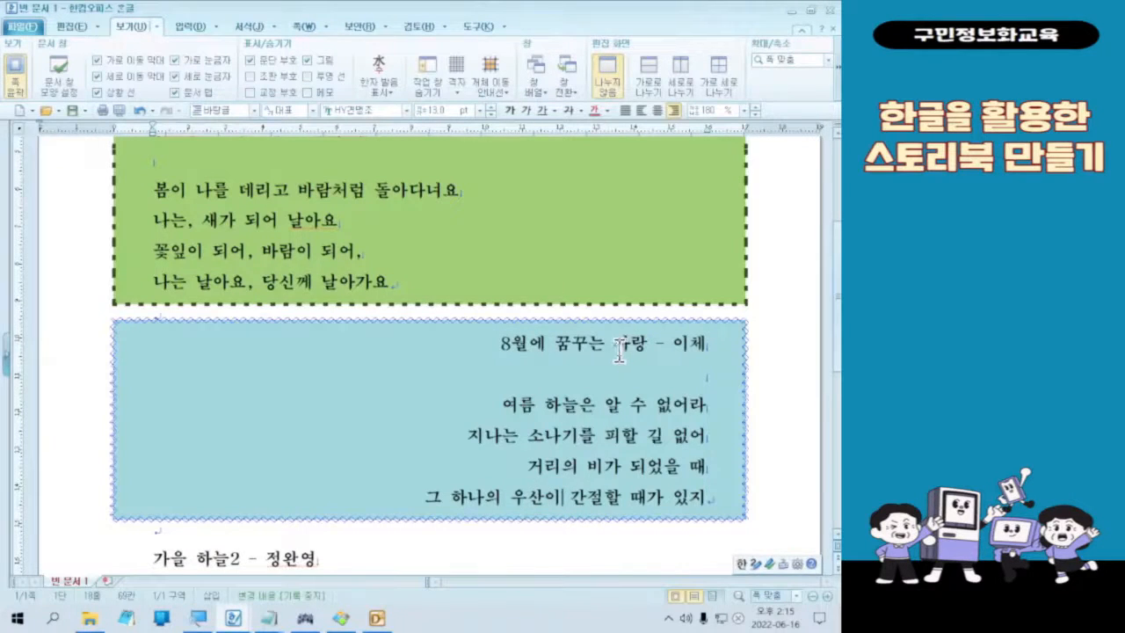
Step: Select the whole autumn poem and set its paragraph border to a round dotted line (원형 점선), 1 mm thick
{"action": "scroll", "coordinate": [617, 351], "scroll_direction": "up", "scroll_amount": 3}
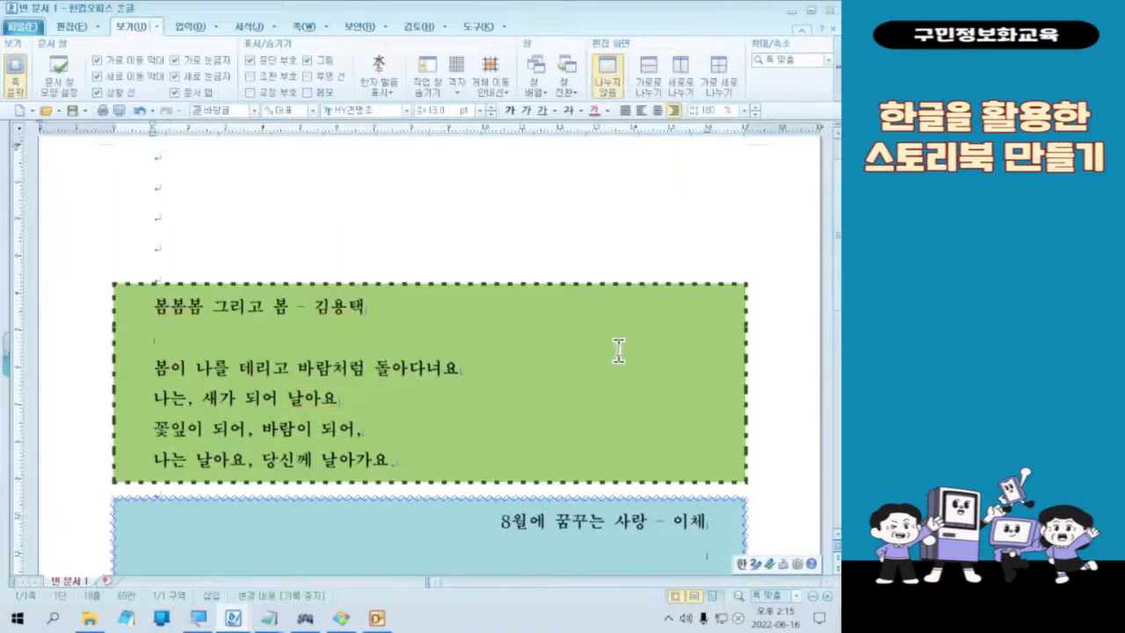
{"action": "scroll", "coordinate": [618, 352], "scroll_direction": "down", "scroll_amount": 8}
{"action": "scroll", "coordinate": [617, 359], "scroll_direction": "down", "scroll_amount": 1}
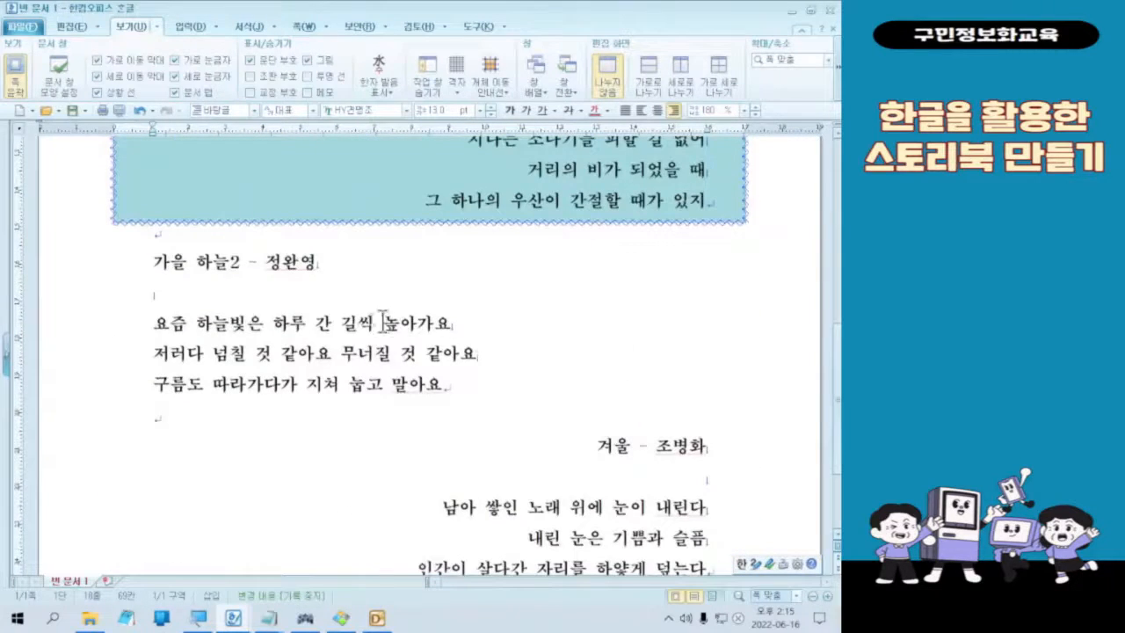
{"action": "left_click_drag", "start_coordinate": [153, 261], "coordinate": [507, 389]}
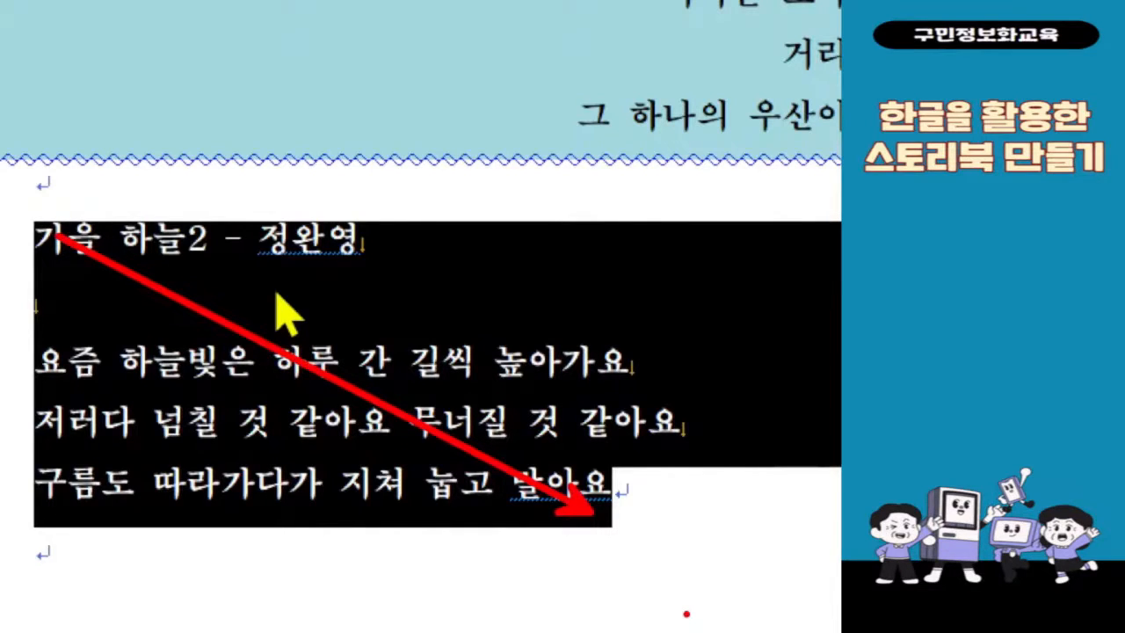
{"action": "right_click", "coordinate": [443, 387]}
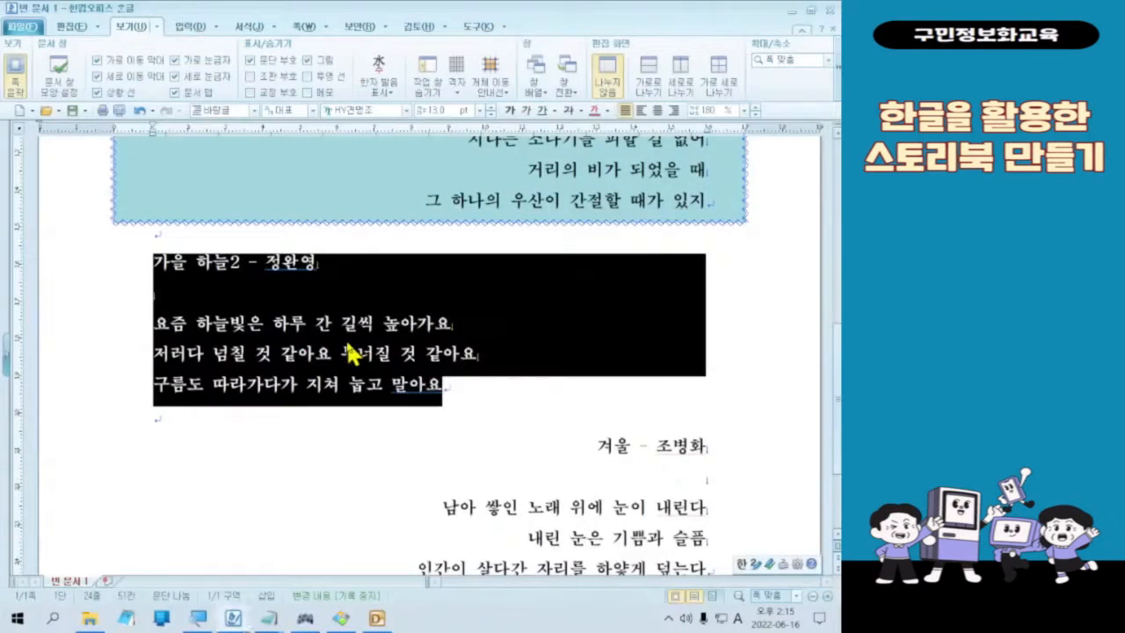
{"action": "right_click", "coordinate": [425, 323]}
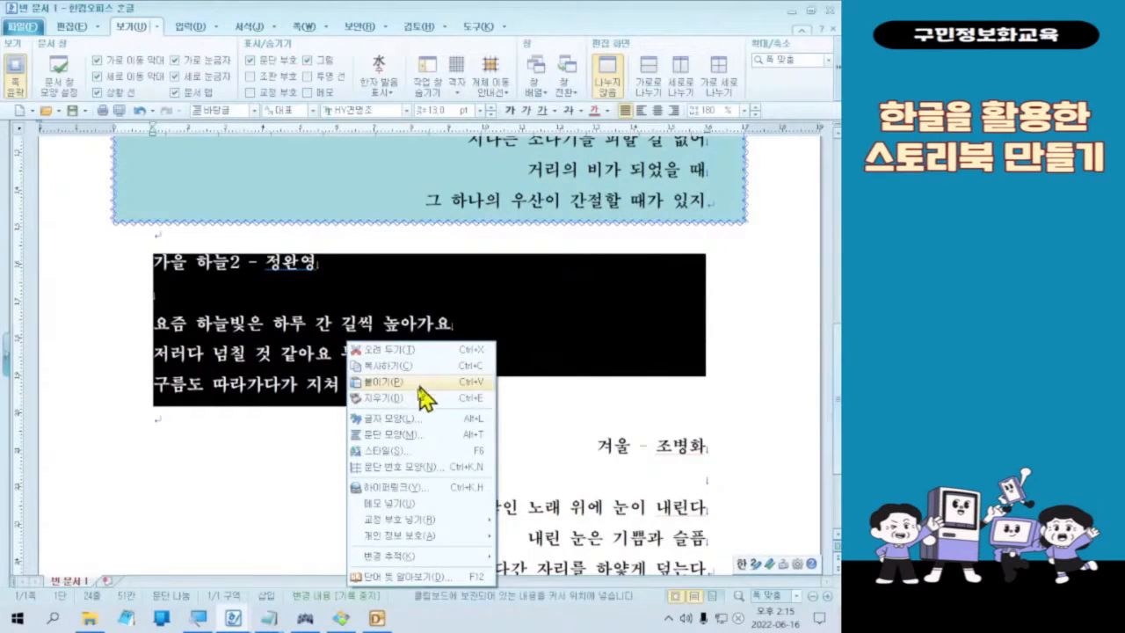
{"action": "left_click", "coordinate": [411, 434]}
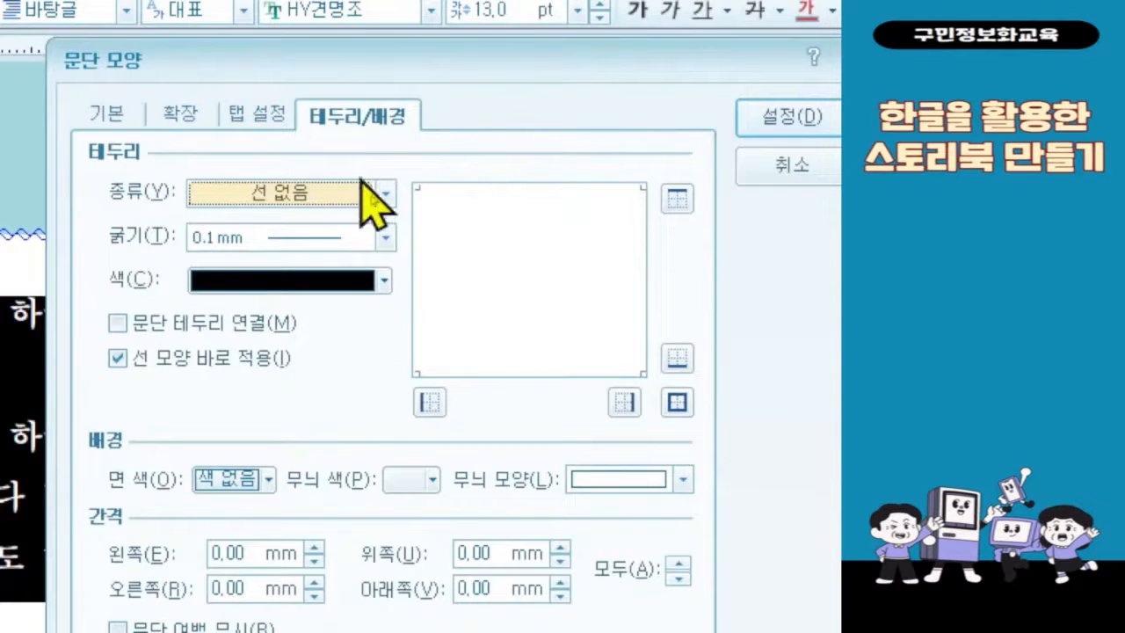
{"action": "left_click", "coordinate": [361, 187]}
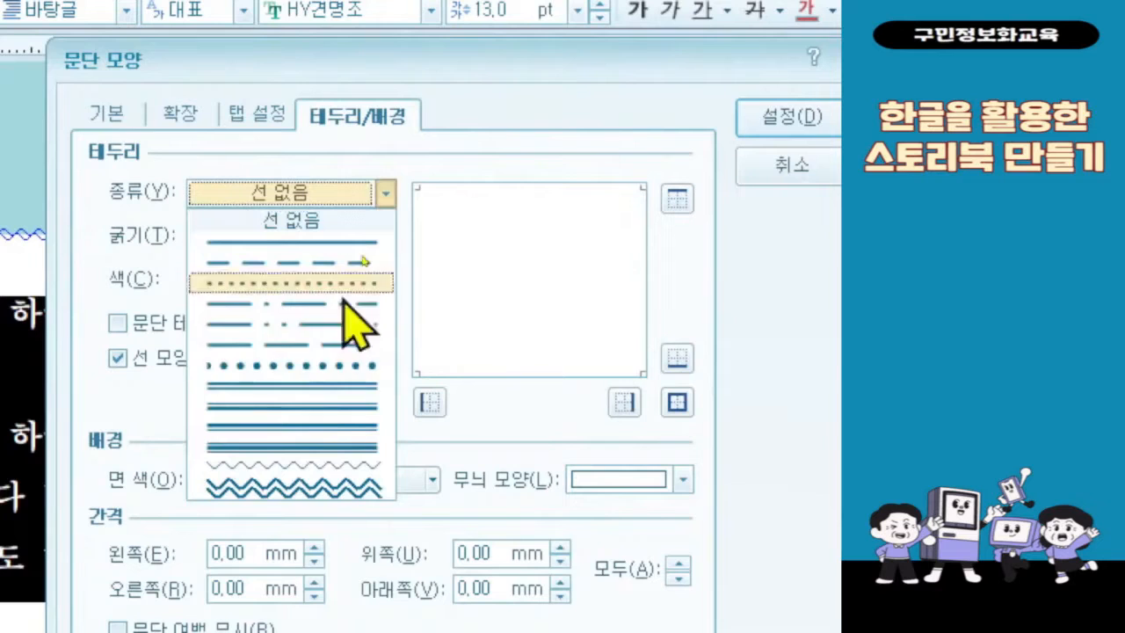
{"action": "left_click", "coordinate": [333, 371]}
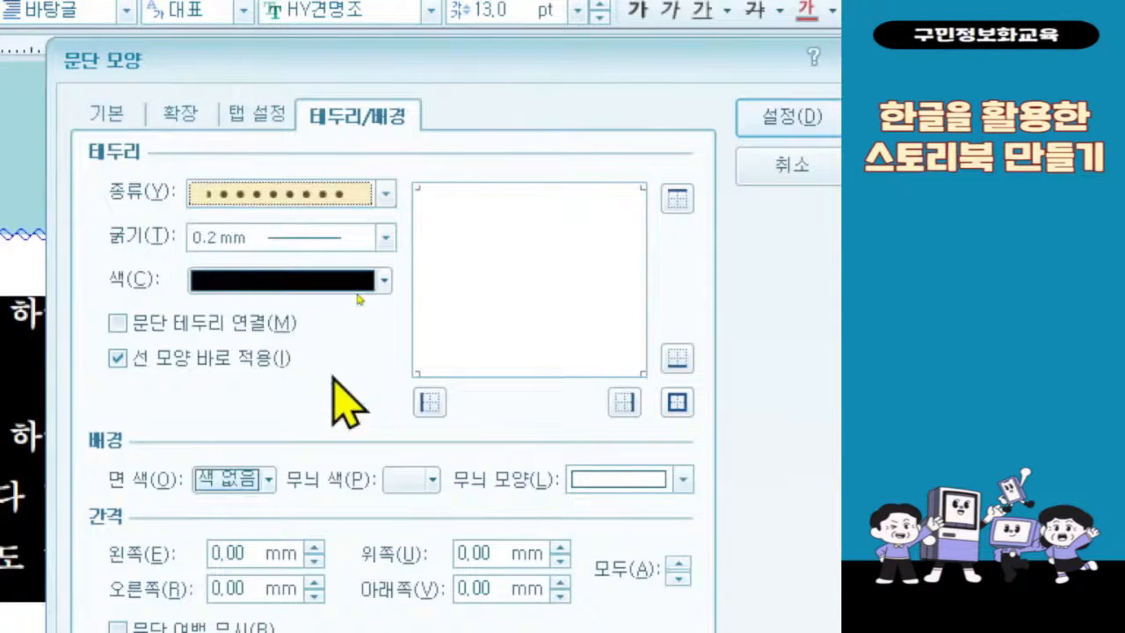
{"action": "left_click", "coordinate": [341, 238]}
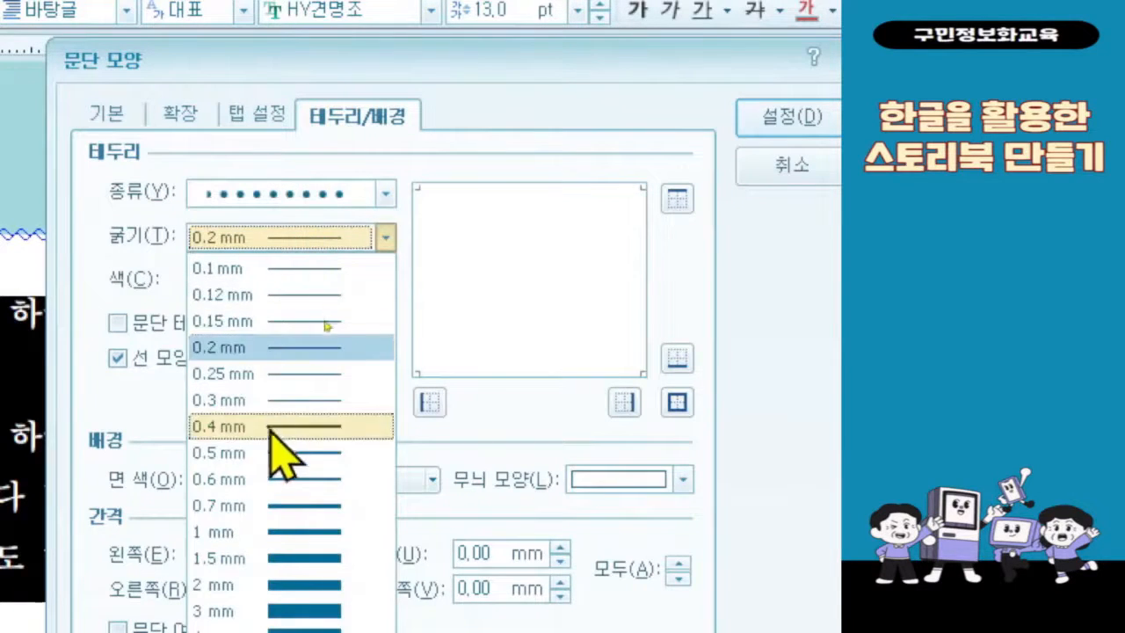
{"action": "left_click", "coordinate": [263, 532]}
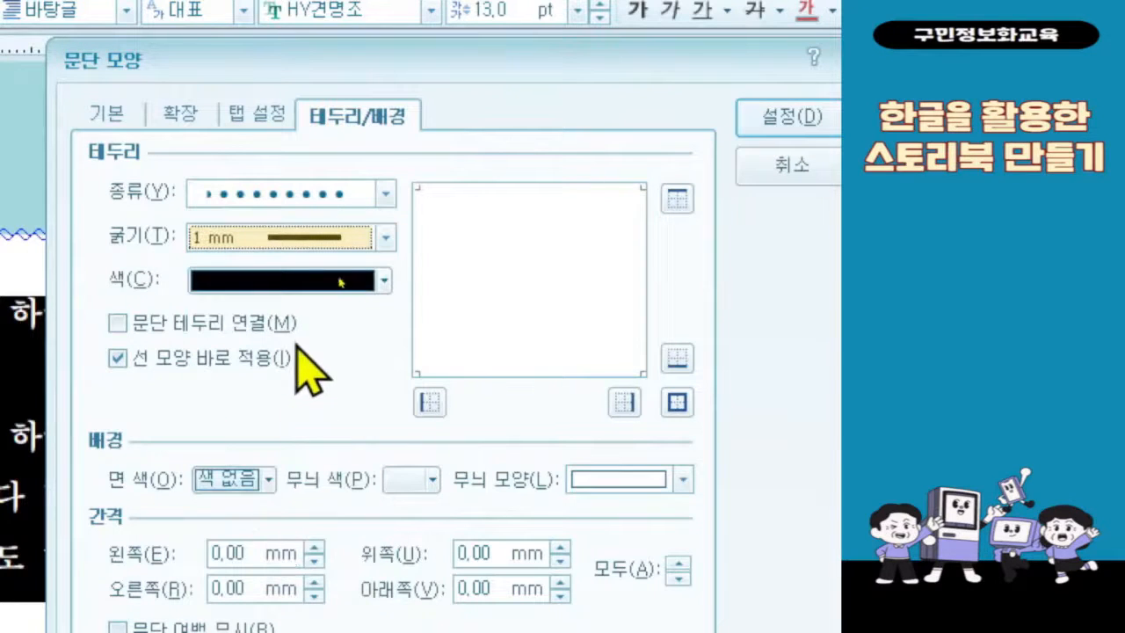
Step: Set the autumn poem's border colour to orange (RGB 255,102,0) 90% lighter and put the border on all sides
{"action": "left_click", "coordinate": [319, 281]}
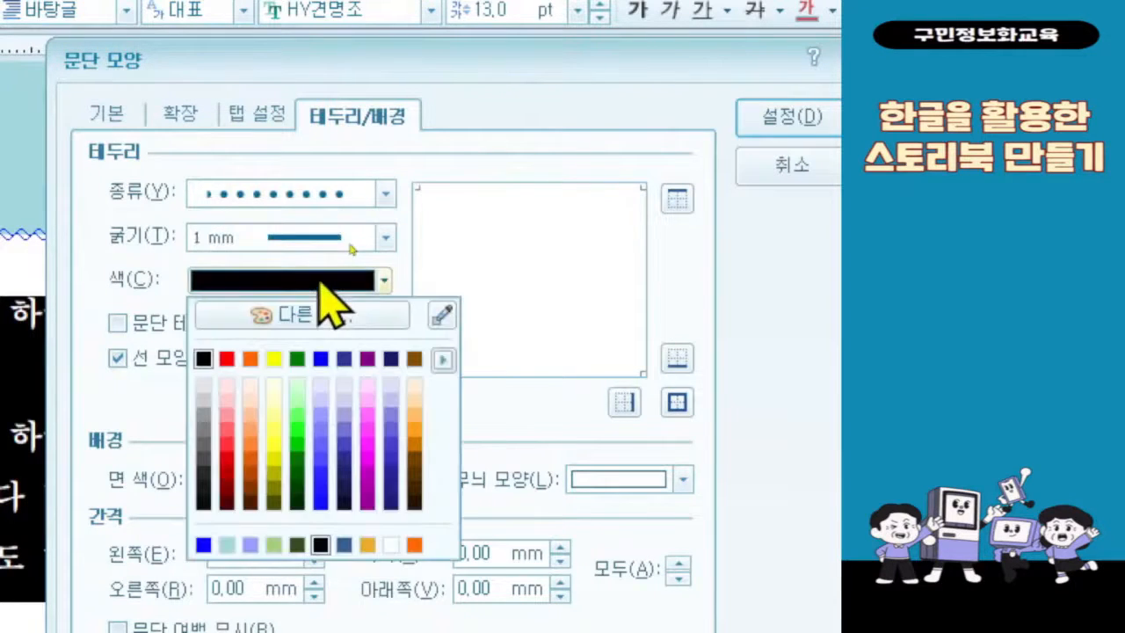
{"action": "left_click", "coordinate": [250, 385]}
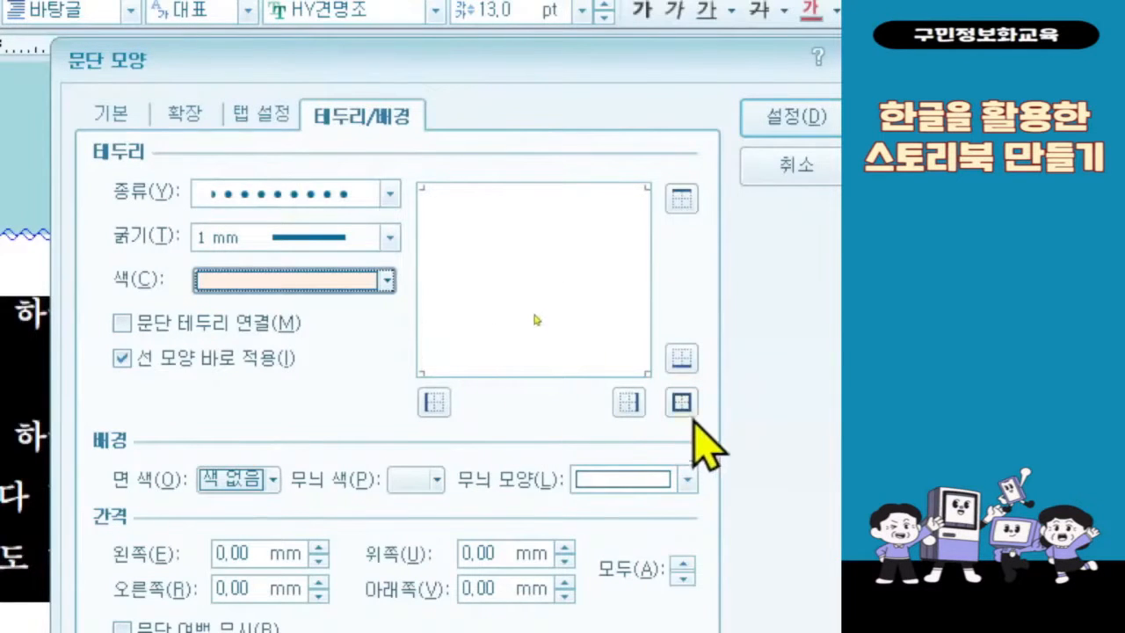
{"action": "left_click", "coordinate": [682, 403]}
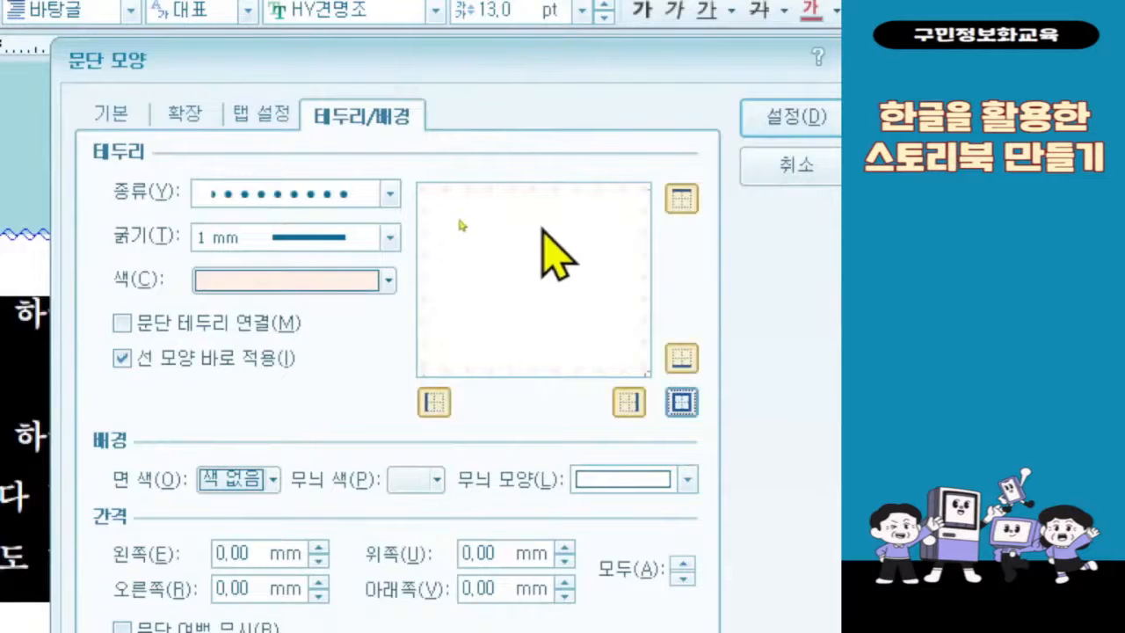
Step: Fill the autumn poem's background with orange (RGB 255,102,0) 40% lighter
{"action": "left_click", "coordinate": [262, 482]}
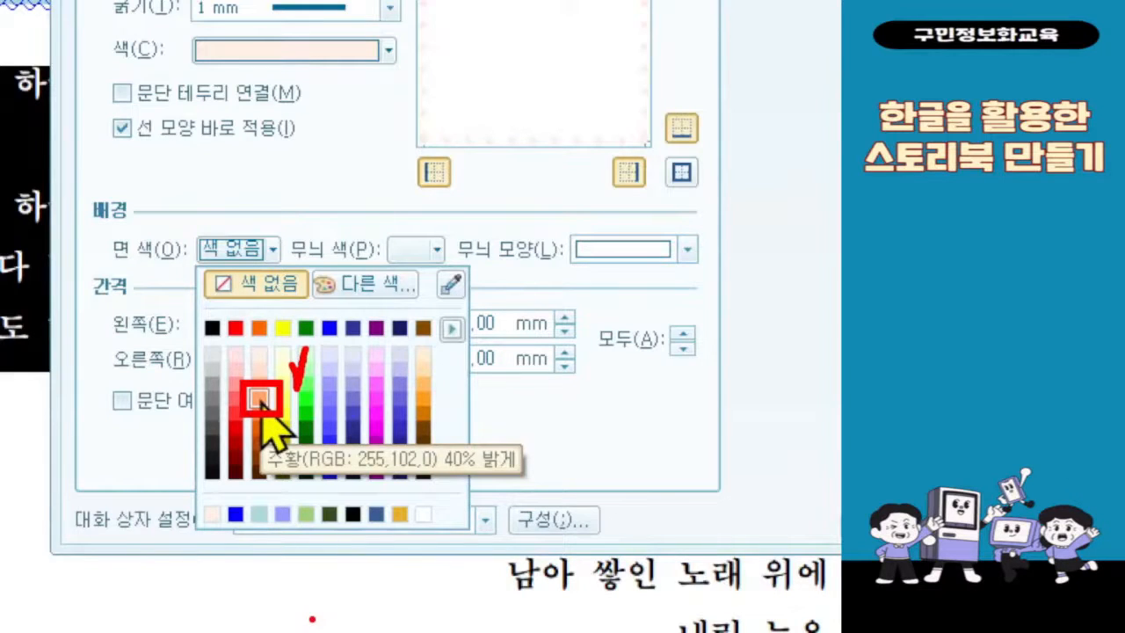
{"action": "key", "text": "Escape"}
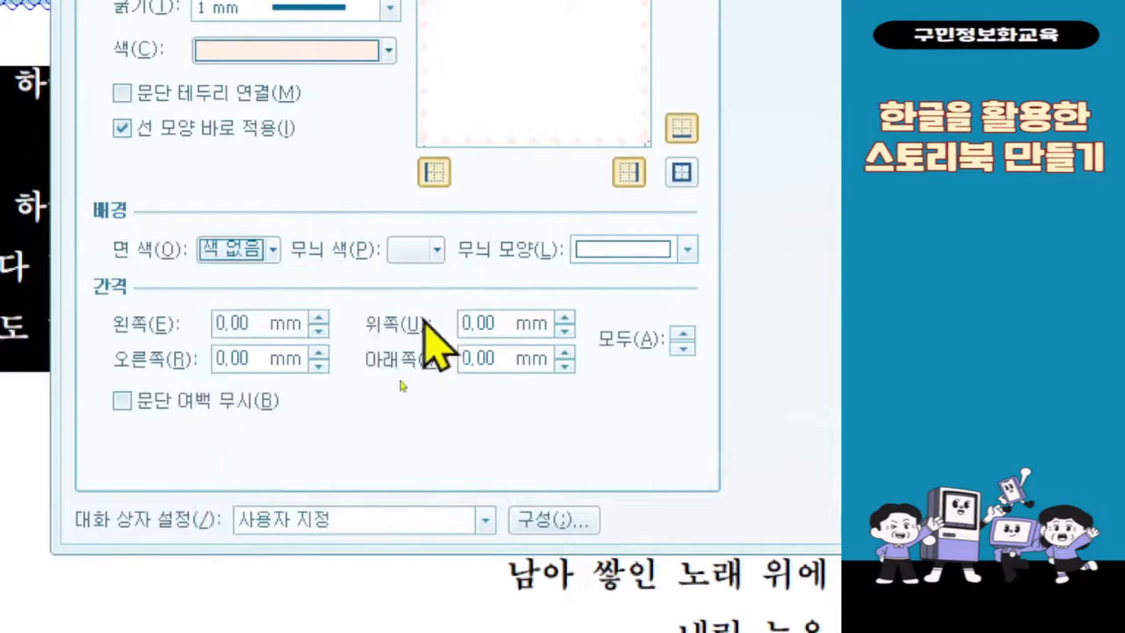
{"action": "left_click", "coordinate": [272, 250]}
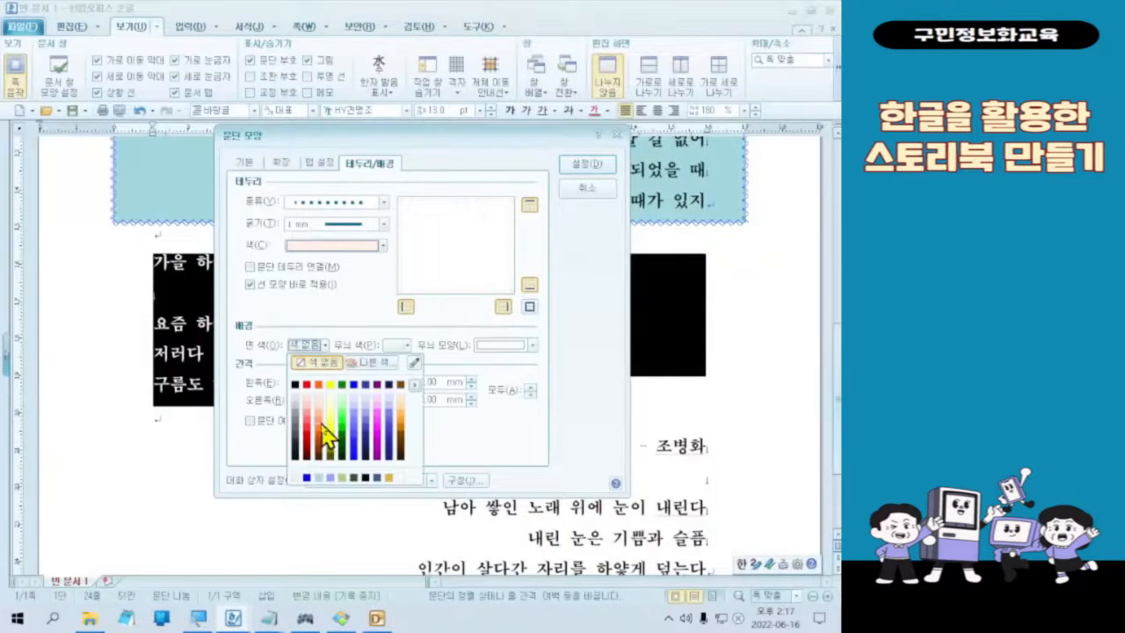
{"action": "left_click", "coordinate": [320, 427]}
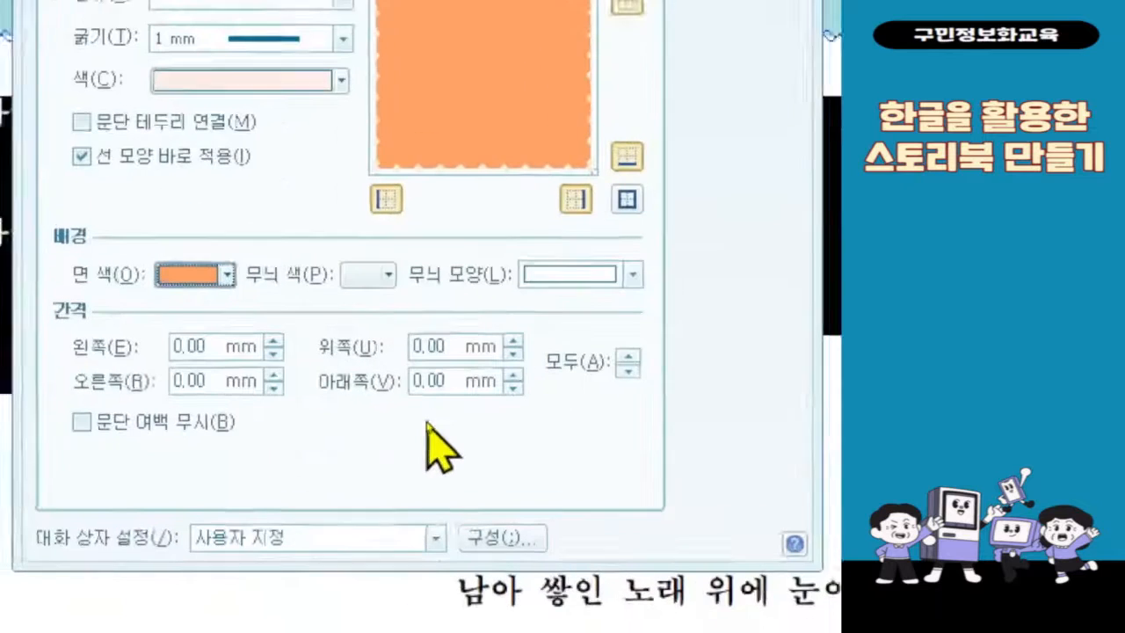
Step: Set the top spacing between the autumn poem's border and text to 4 mm, apply the paragraph settings and deselect the text
{"action": "double_click", "coordinate": [455, 353]}
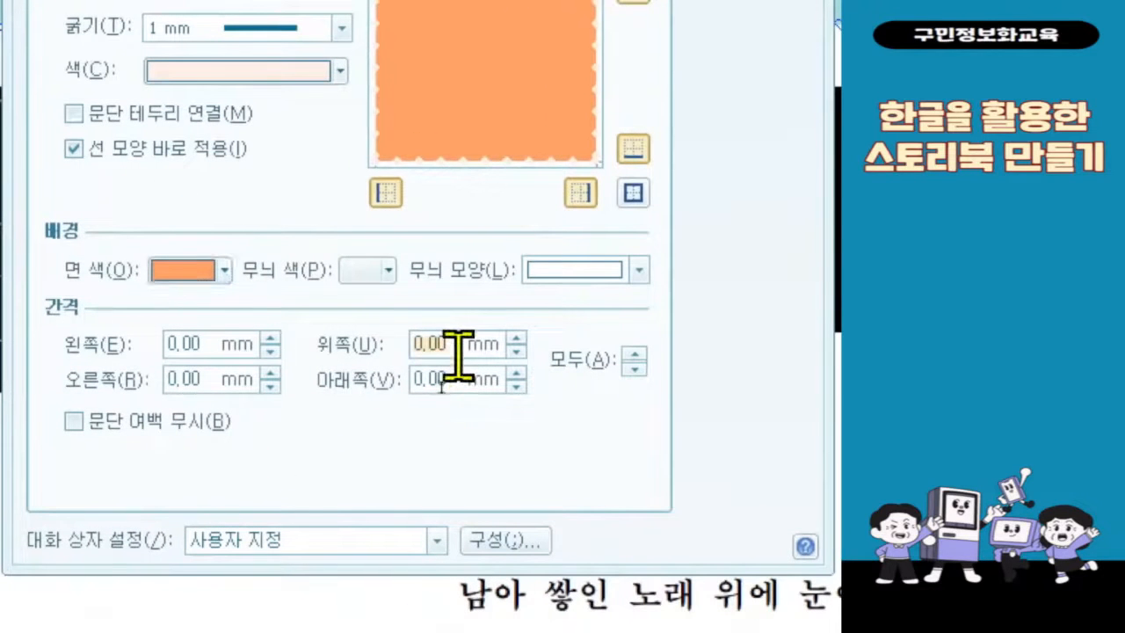
{"action": "type", "text": "4"}
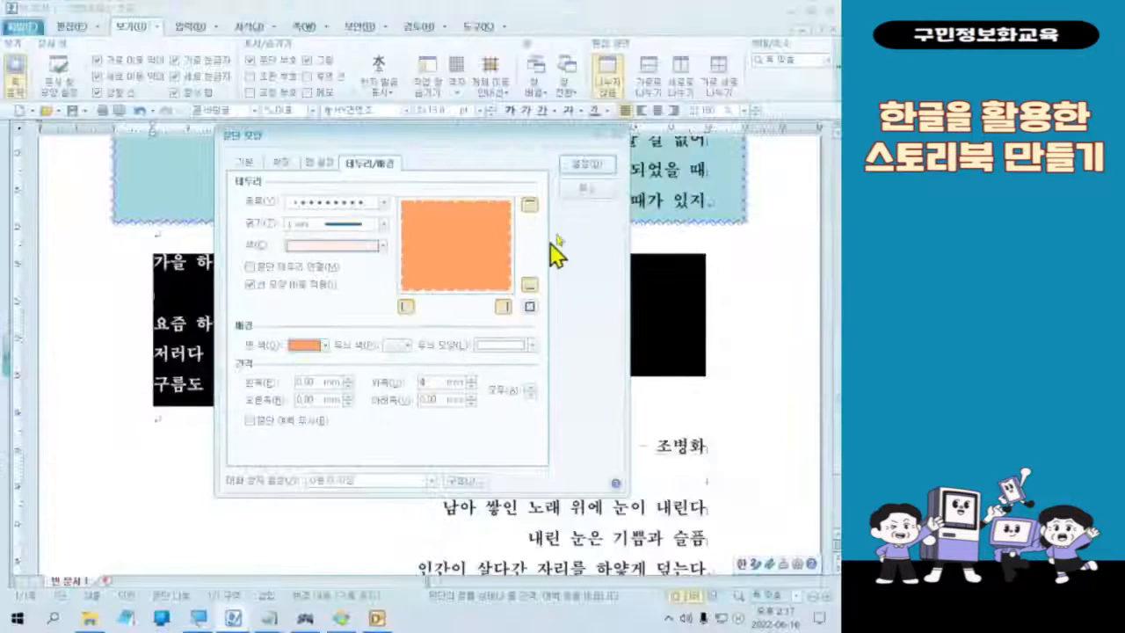
{"action": "left_click", "coordinate": [587, 165]}
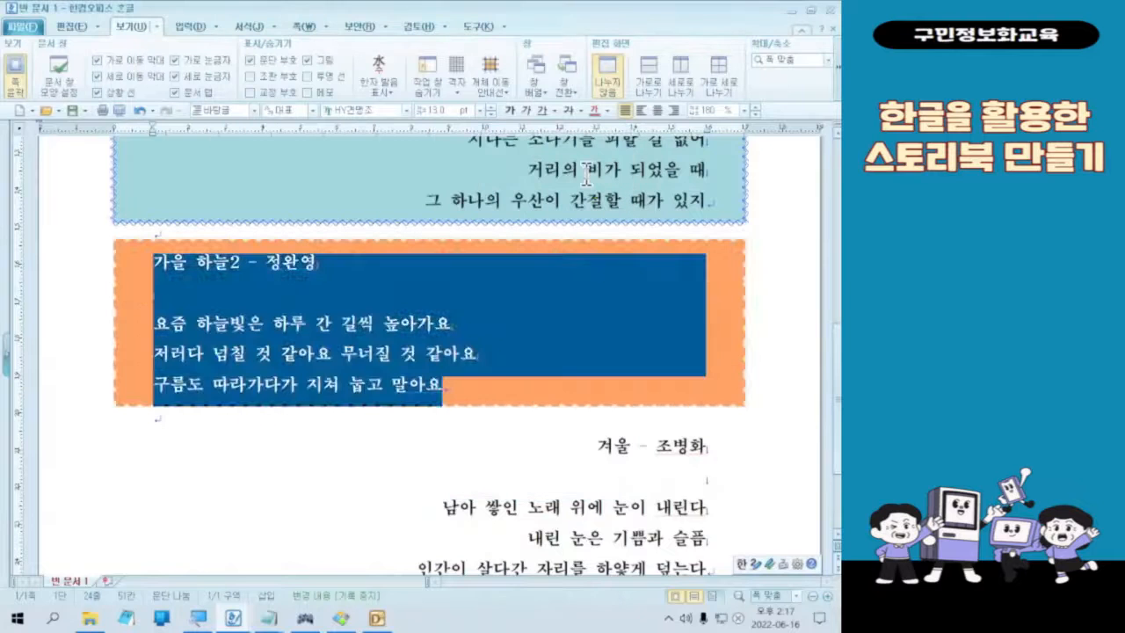
{"action": "left_click", "coordinate": [518, 351]}
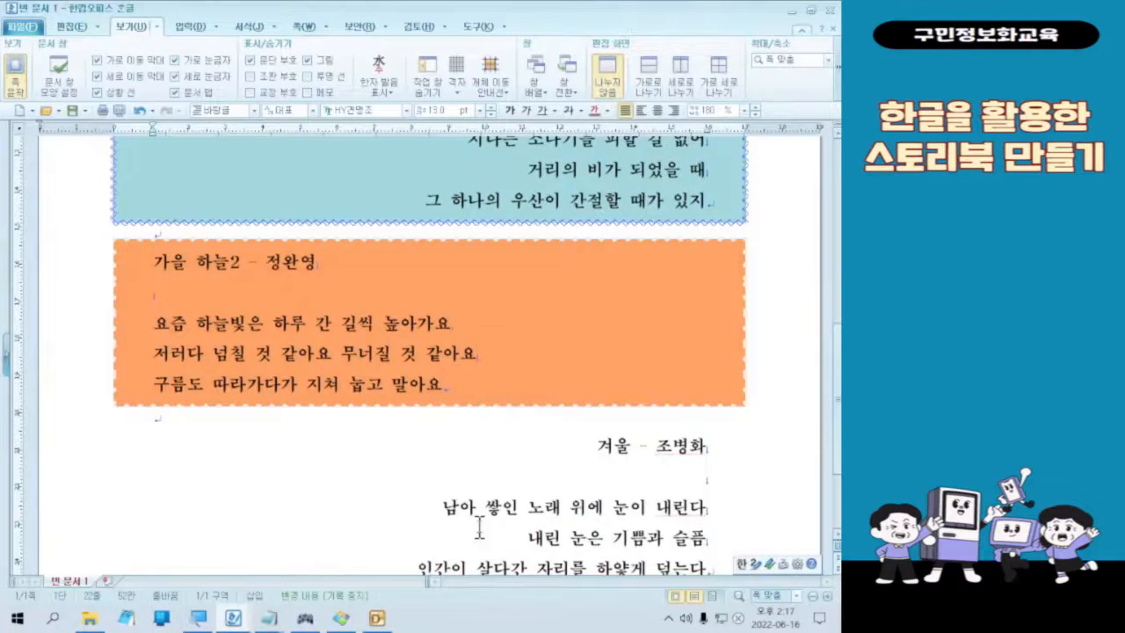
Step: Select the whole winter poem and set its paragraph border to a double solid line (이중 실선), 1 mm thick
{"action": "scroll", "coordinate": [479, 527], "scroll_direction": "down", "scroll_amount": 3}
{"action": "left_click_drag", "start_coordinate": [592, 289], "coordinate": [707, 418]}
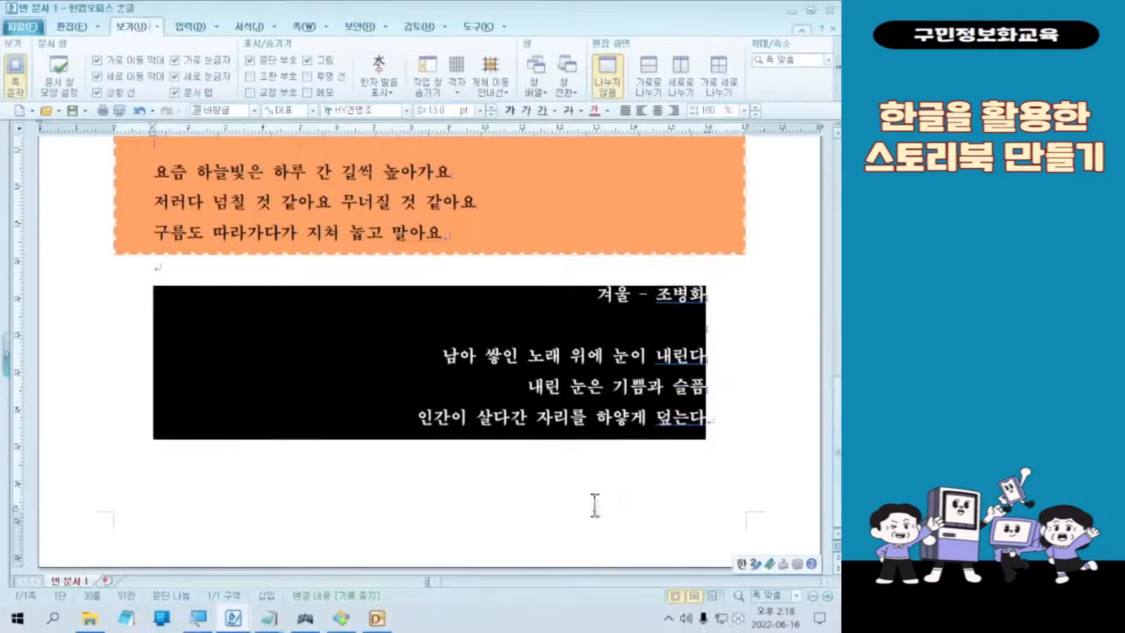
{"action": "right_click", "coordinate": [298, 326]}
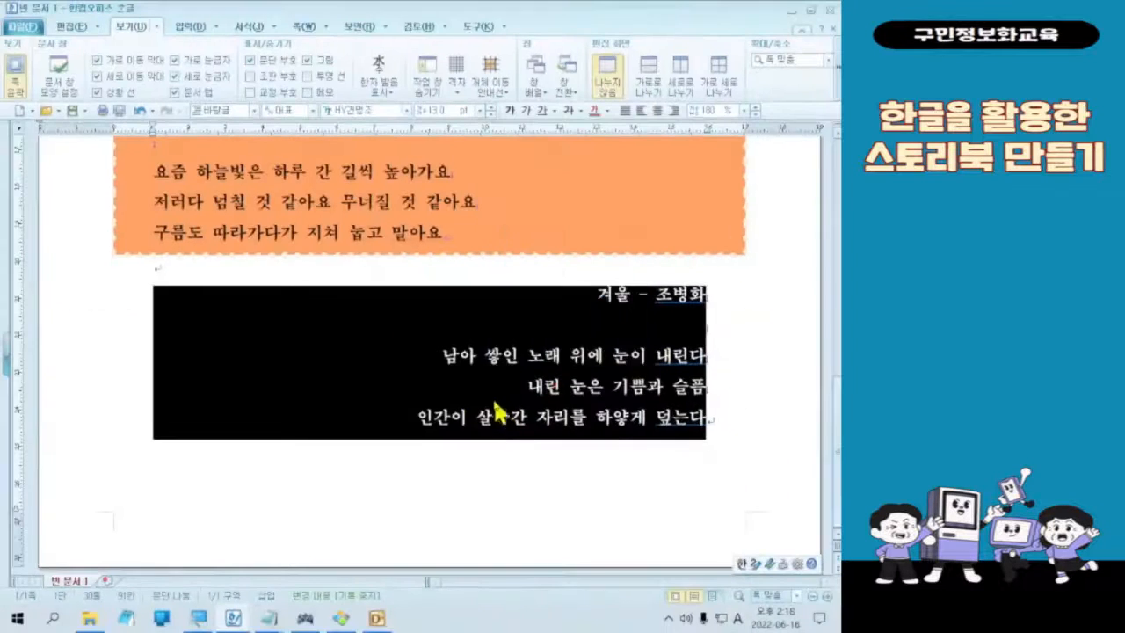
{"action": "right_click", "coordinate": [490, 394]}
{"action": "left_click", "coordinate": [592, 243]}
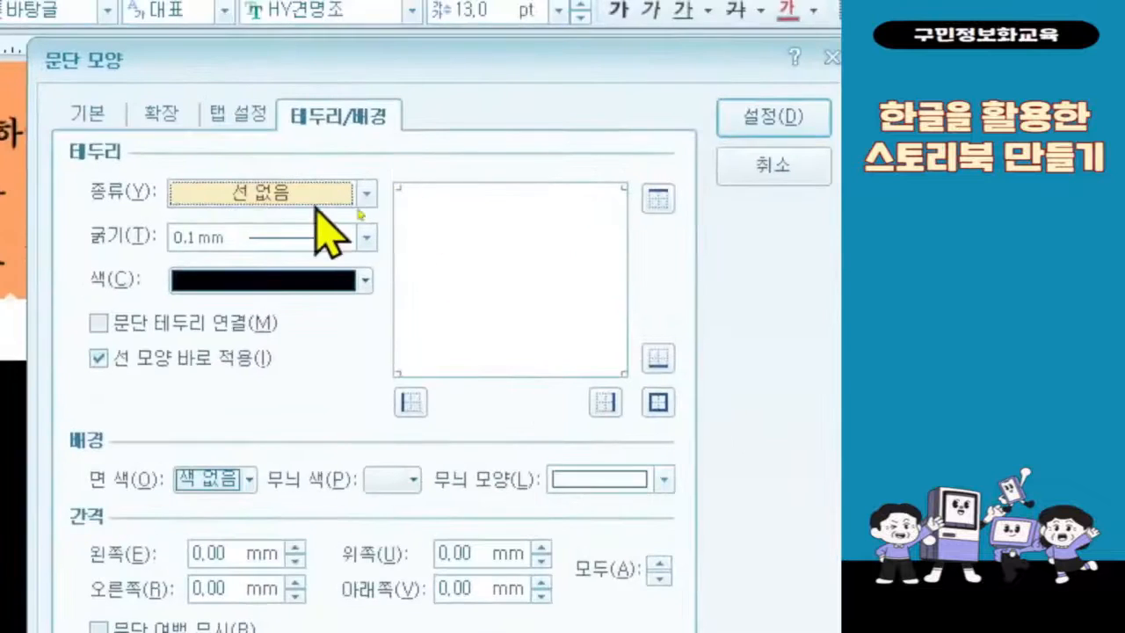
{"action": "left_click", "coordinate": [313, 201]}
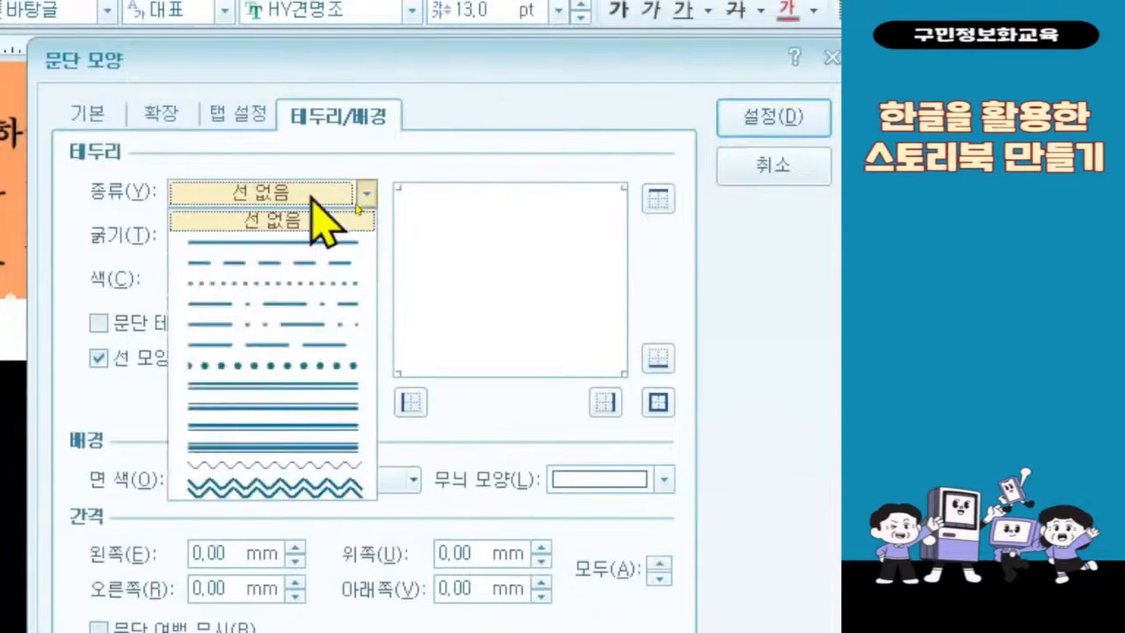
{"action": "left_click", "coordinate": [280, 387]}
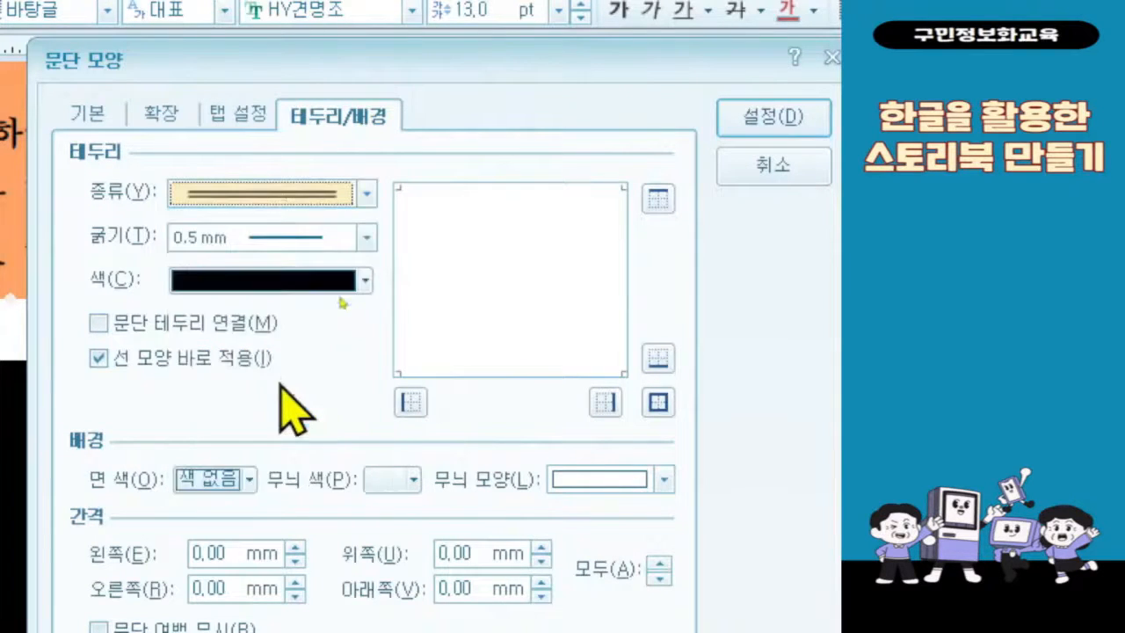
{"action": "left_click", "coordinate": [340, 238]}
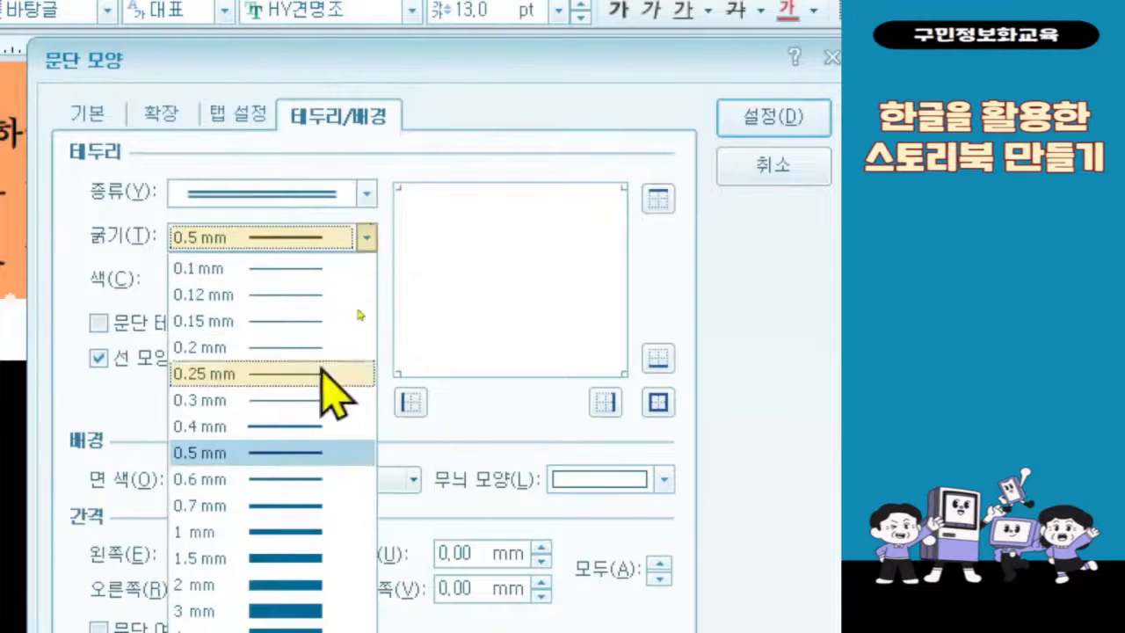
{"action": "left_click", "coordinate": [303, 531]}
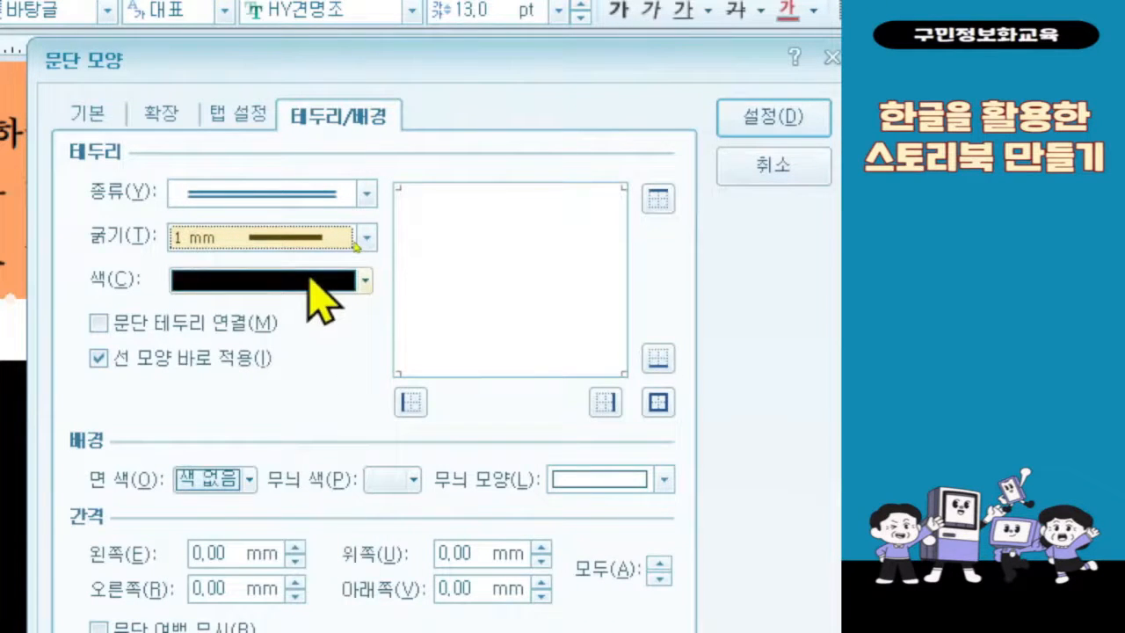
Step: Switch the border colour palette to the 기본 theme and set the winter poem's border colour to white (RGB 255,255,255)
{"action": "left_click", "coordinate": [318, 279]}
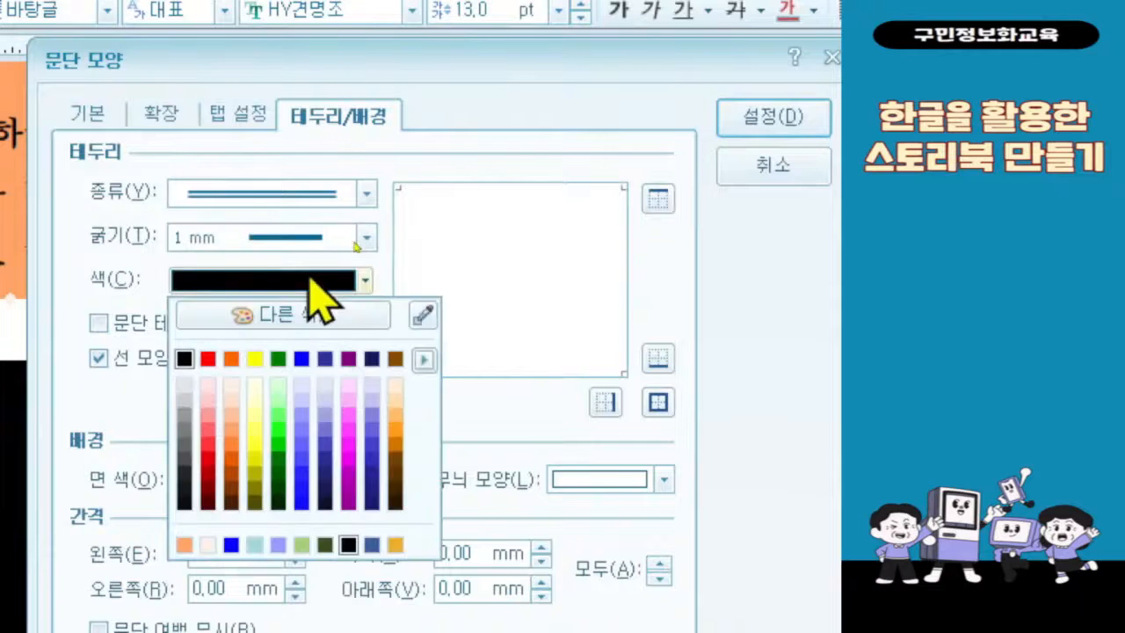
{"action": "left_click", "coordinate": [424, 360]}
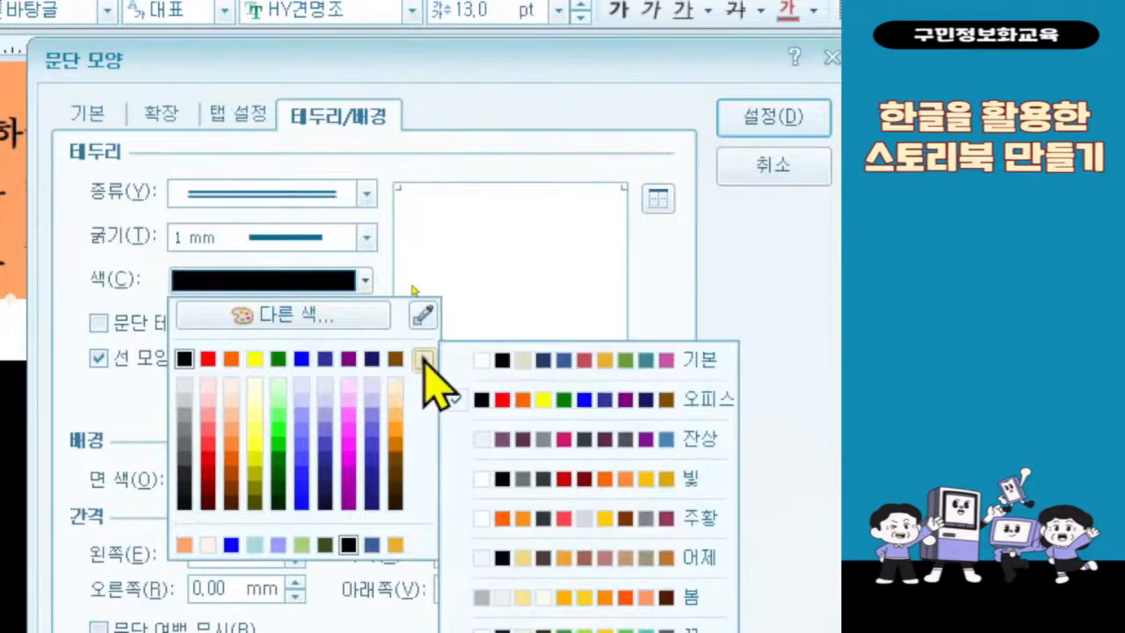
{"action": "left_click", "coordinate": [676, 370]}
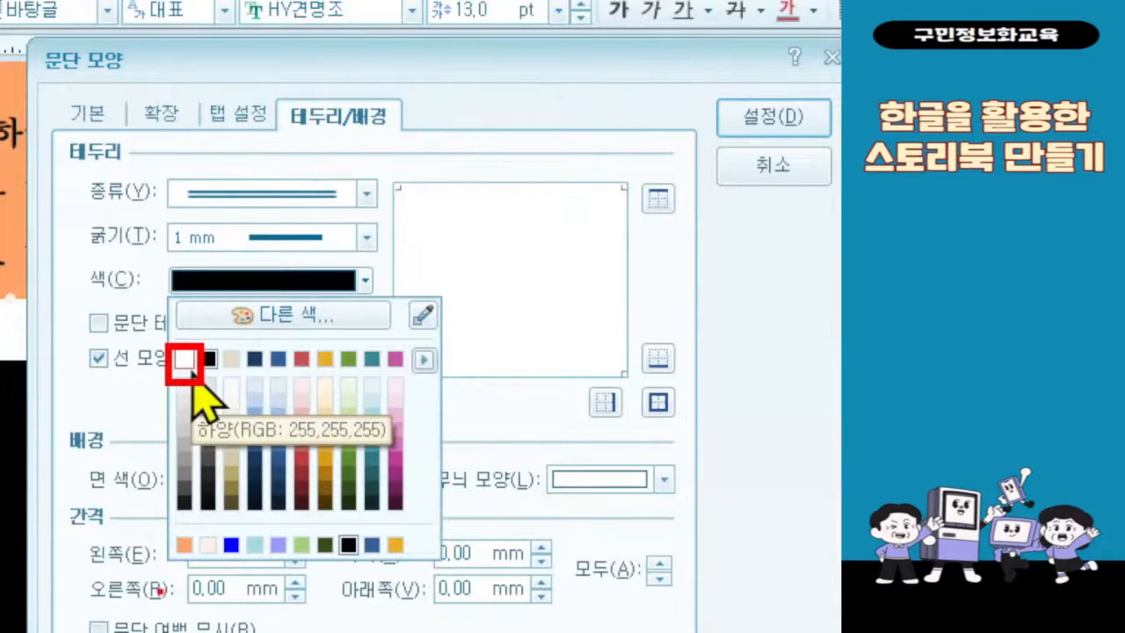
{"action": "key", "text": "Escape"}
{"action": "left_click", "coordinate": [366, 281]}
{"action": "left_click", "coordinate": [191, 354]}
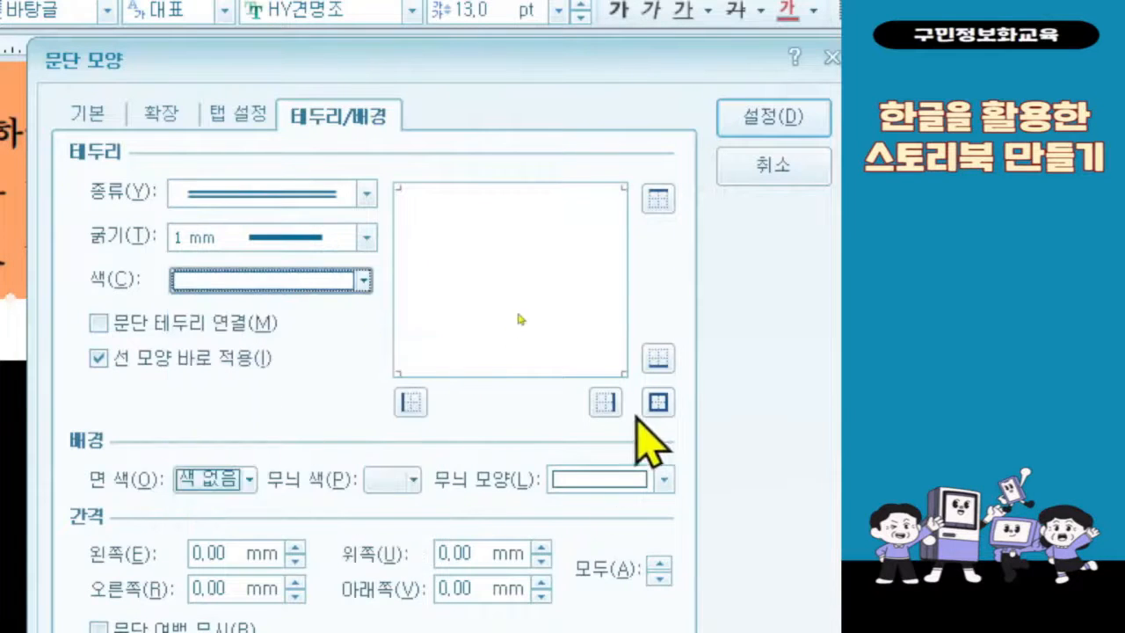
Step: Put the white double-line border on all sides of the winter poem
{"action": "left_click", "coordinate": [658, 402]}
{"action": "key", "text": "ctrl+2"}
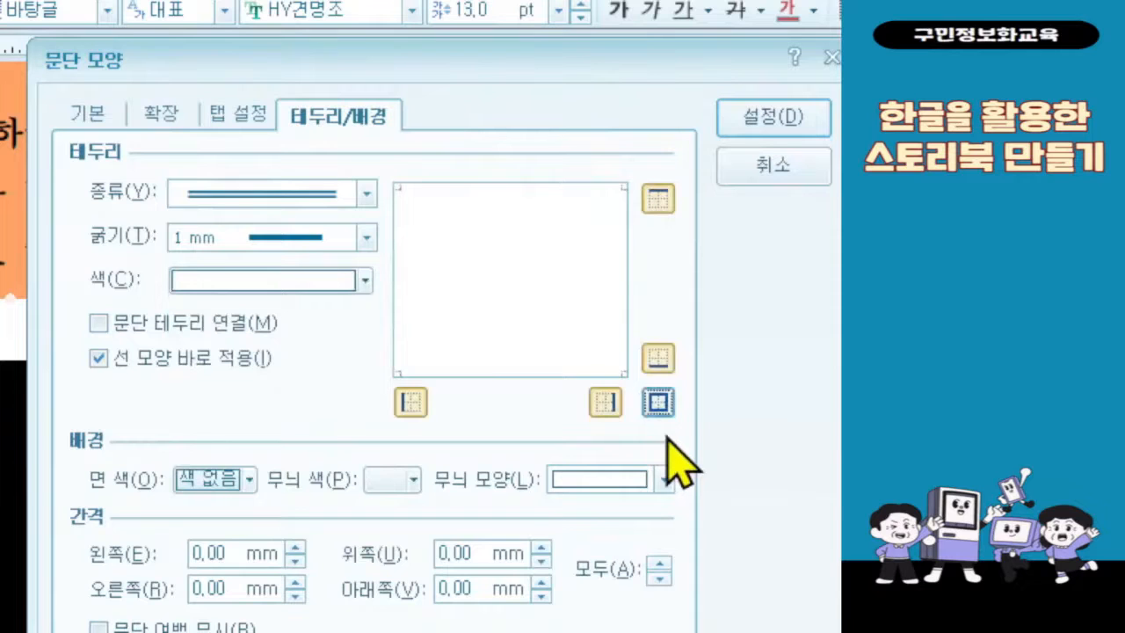
{"action": "left_click_drag", "start_coordinate": [629, 383], "coordinate": [686, 437]}
{"action": "left_click_drag", "start_coordinate": [695, 334], "coordinate": [730, 276]}
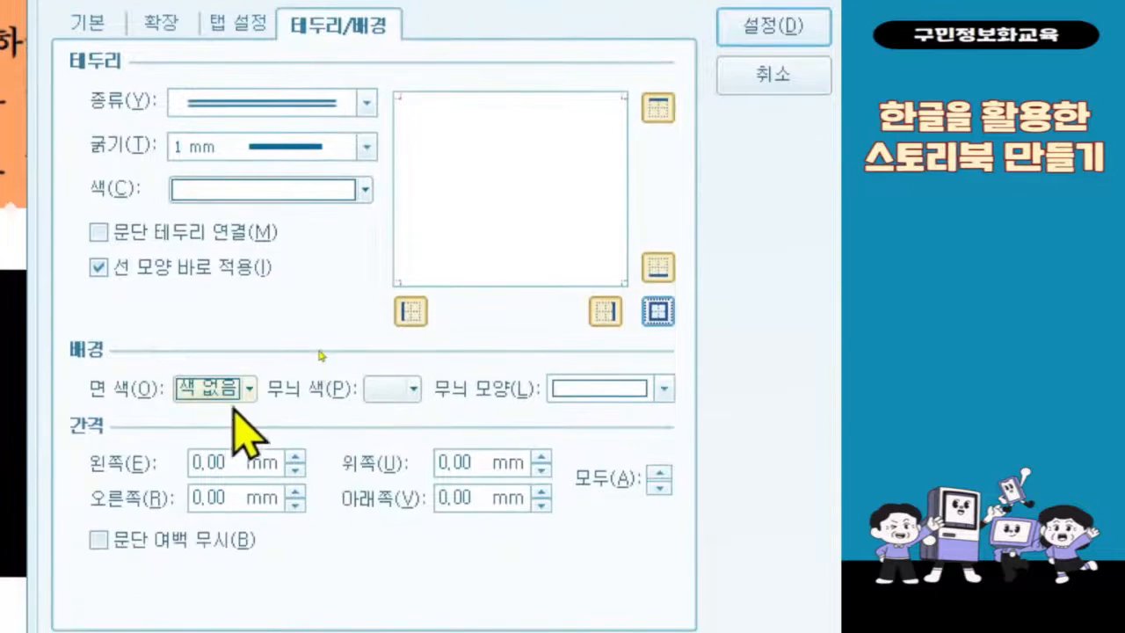
Step: Fill the winter poem's background with white (RGB 255,255,255), set its top border spacing to 4 mm and apply the paragraph settings
{"action": "left_click", "coordinate": [241, 395]}
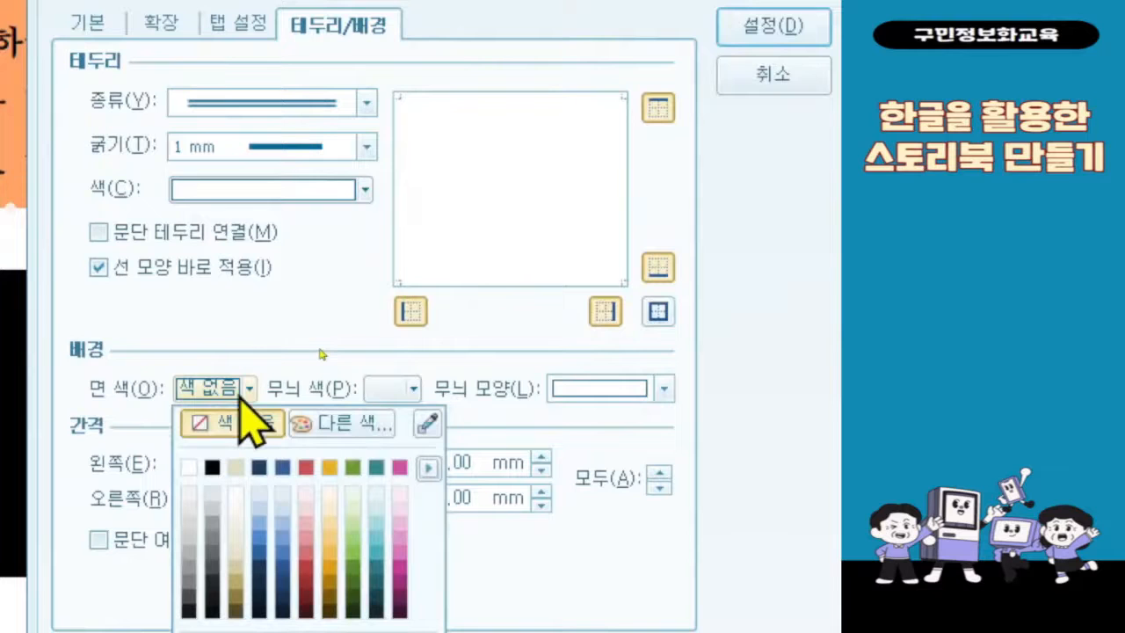
{"action": "left_click", "coordinate": [189, 467]}
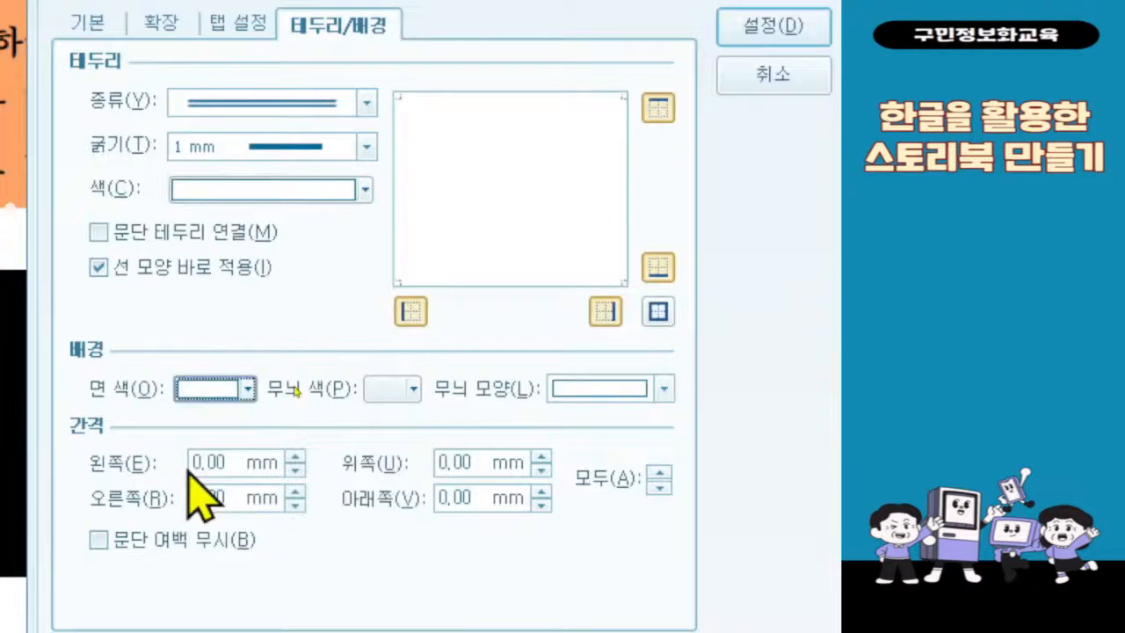
{"action": "left_click", "coordinate": [447, 454]}
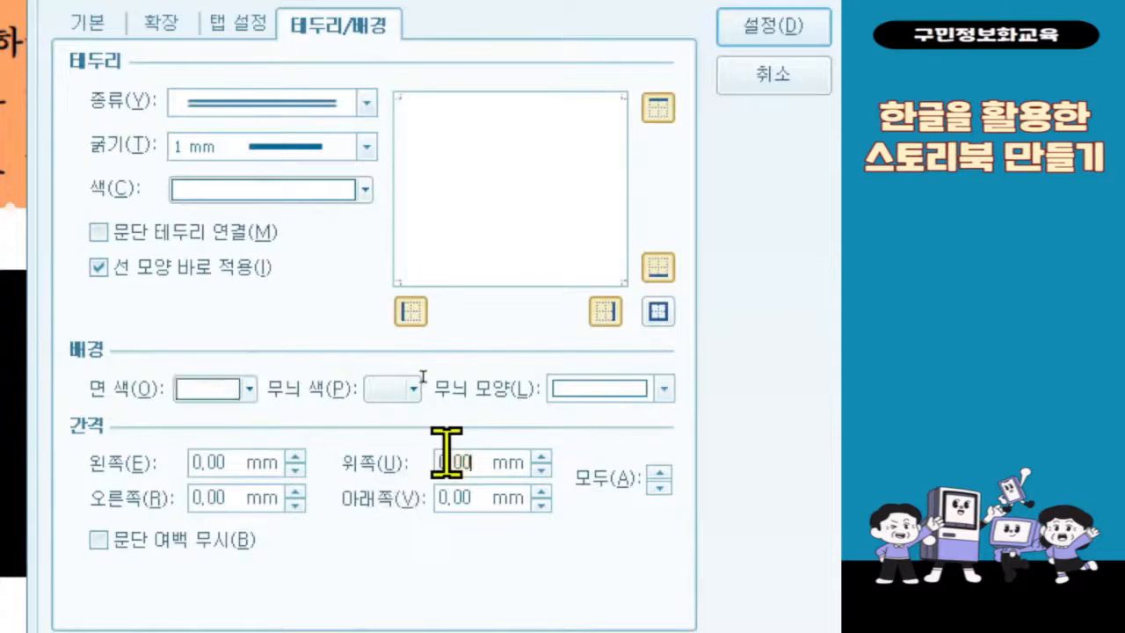
{"action": "type", "text": "4"}
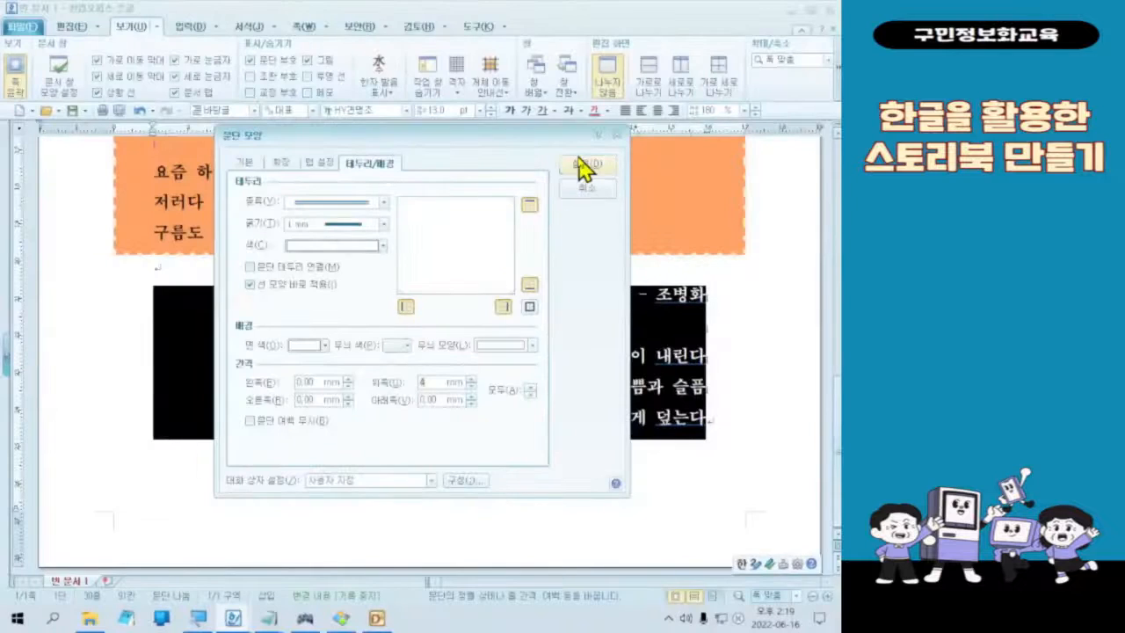
{"action": "left_click", "coordinate": [773, 27]}
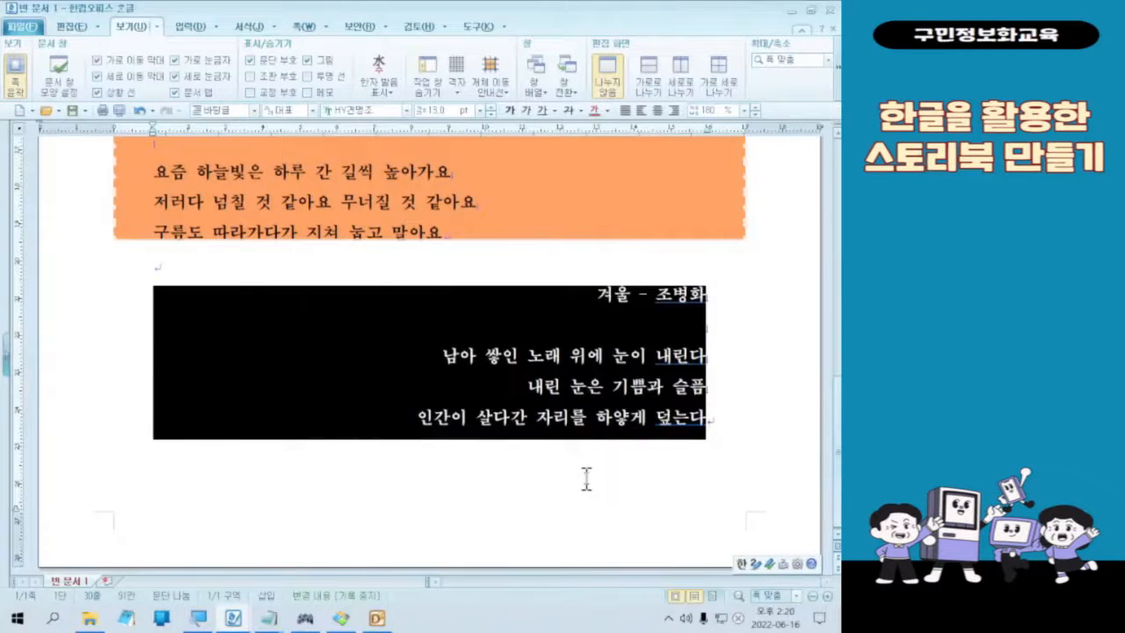
Step: Recheck the winter poem's top spacing in the paragraph border settings, then deselect the text to view the poem box
{"action": "right_click", "coordinate": [582, 435]}
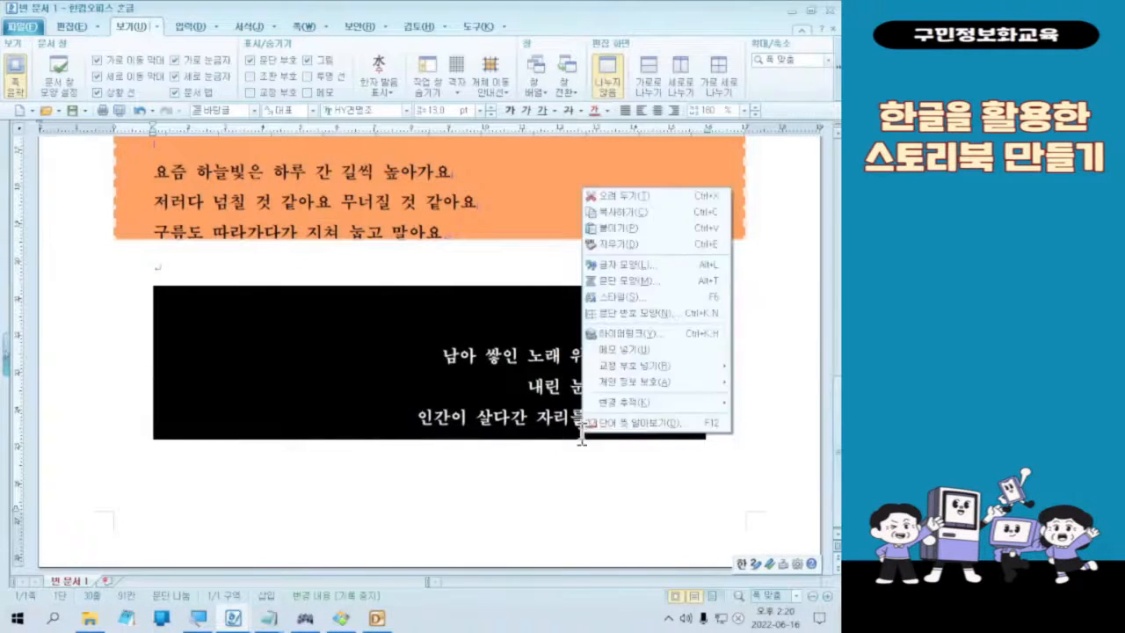
{"action": "left_click", "coordinate": [634, 283]}
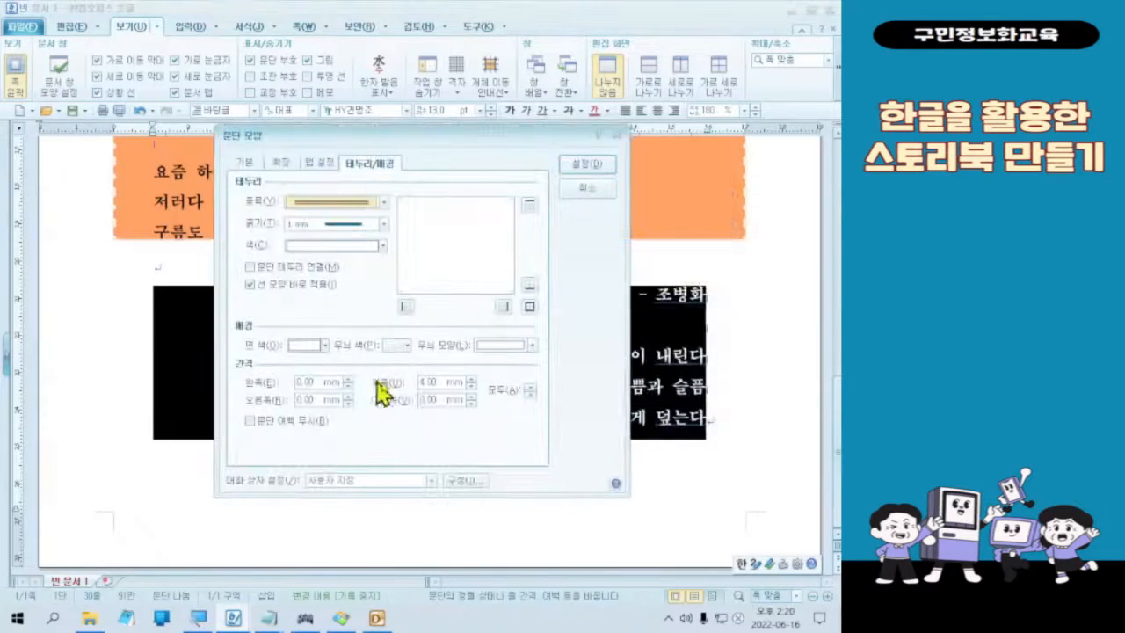
{"action": "left_click", "coordinate": [439, 382]}
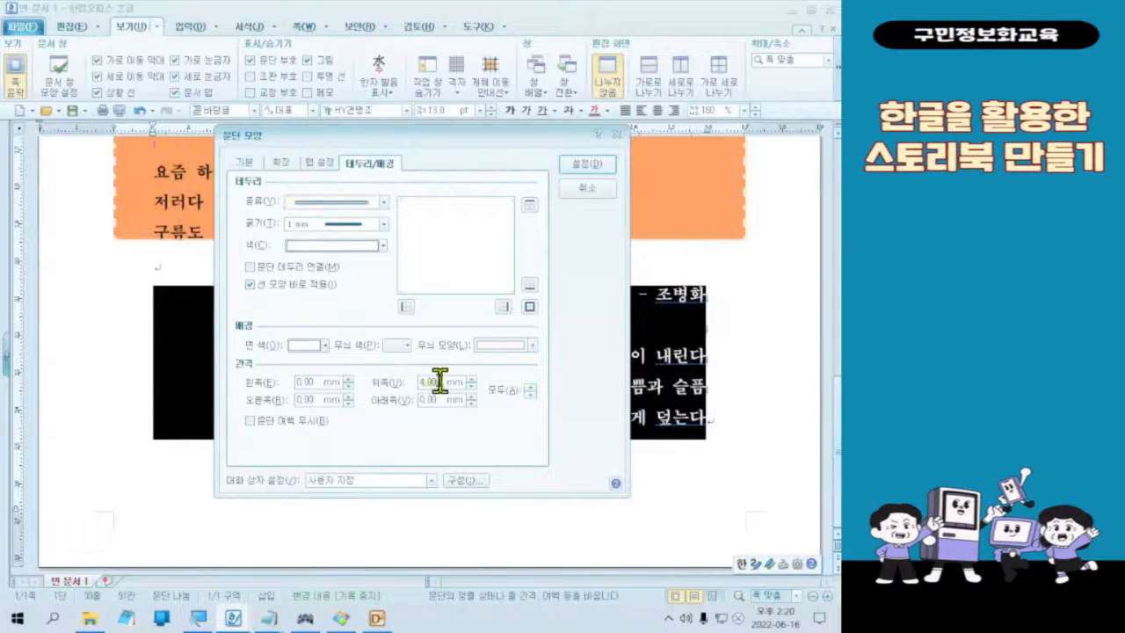
{"action": "left_click", "coordinate": [583, 168]}
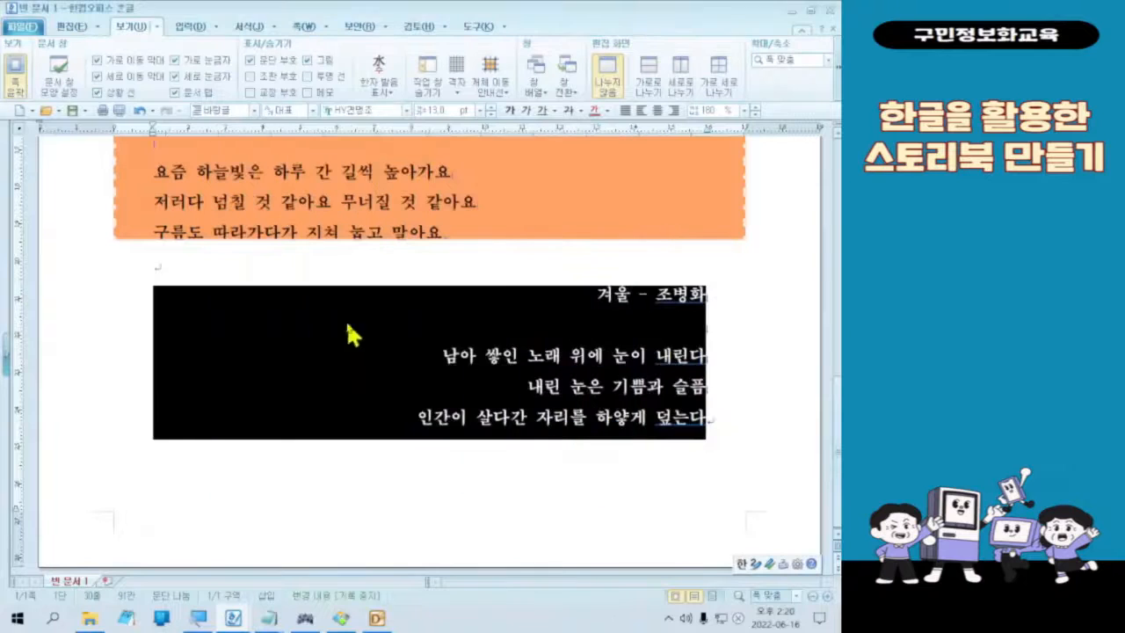
{"action": "left_click", "coordinate": [334, 264]}
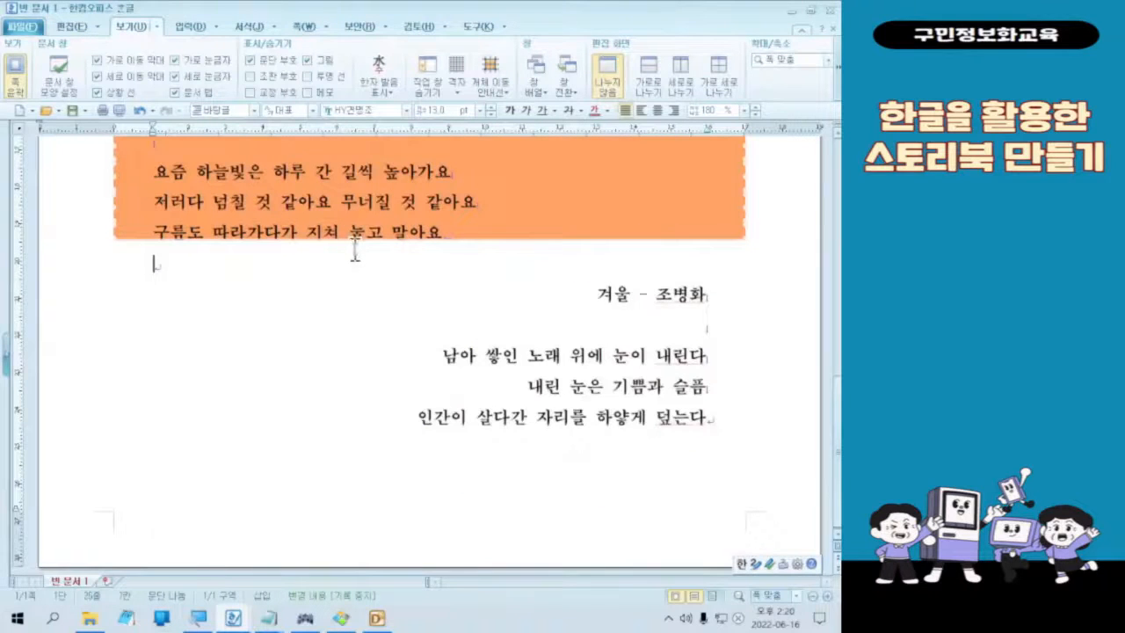
{"action": "triple_click", "coordinate": [364, 278]}
{"action": "left_click", "coordinate": [570, 325]}
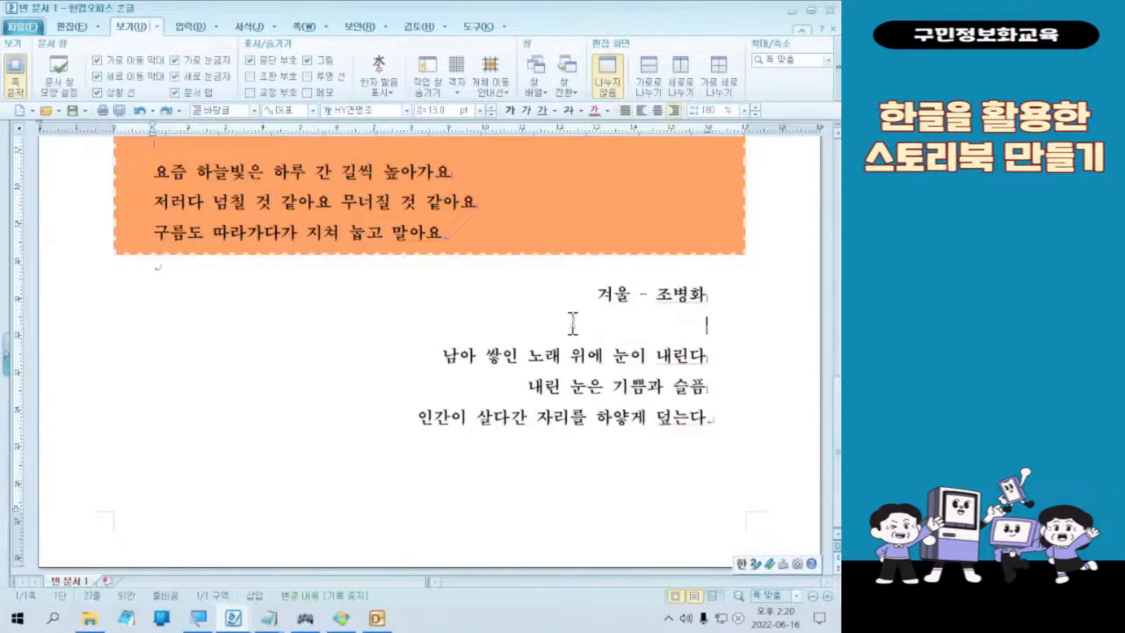
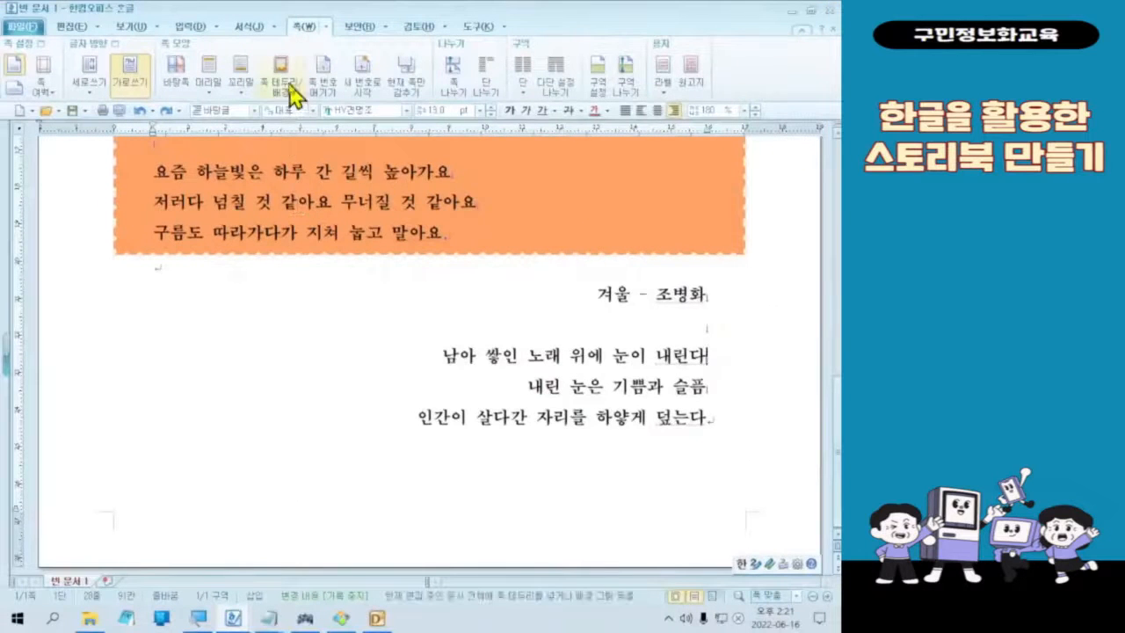
Step: Turn on a solid colour fill for the page background and switch its face colour palette to the 오피스 theme
{"action": "left_click", "coordinate": [232, 145]}
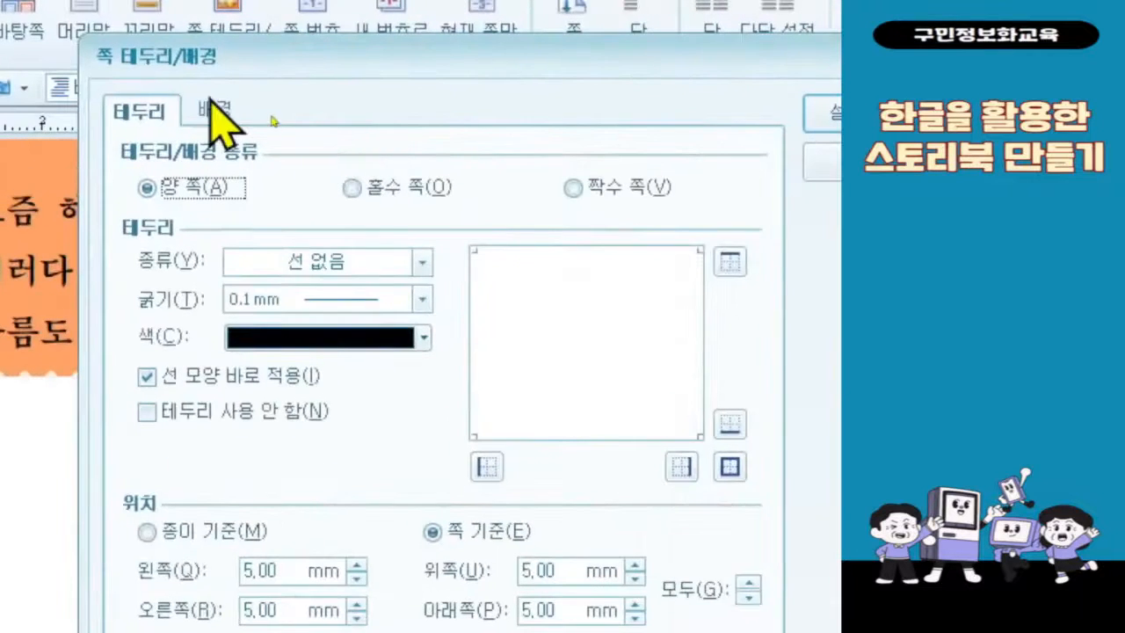
{"action": "left_click", "coordinate": [275, 122]}
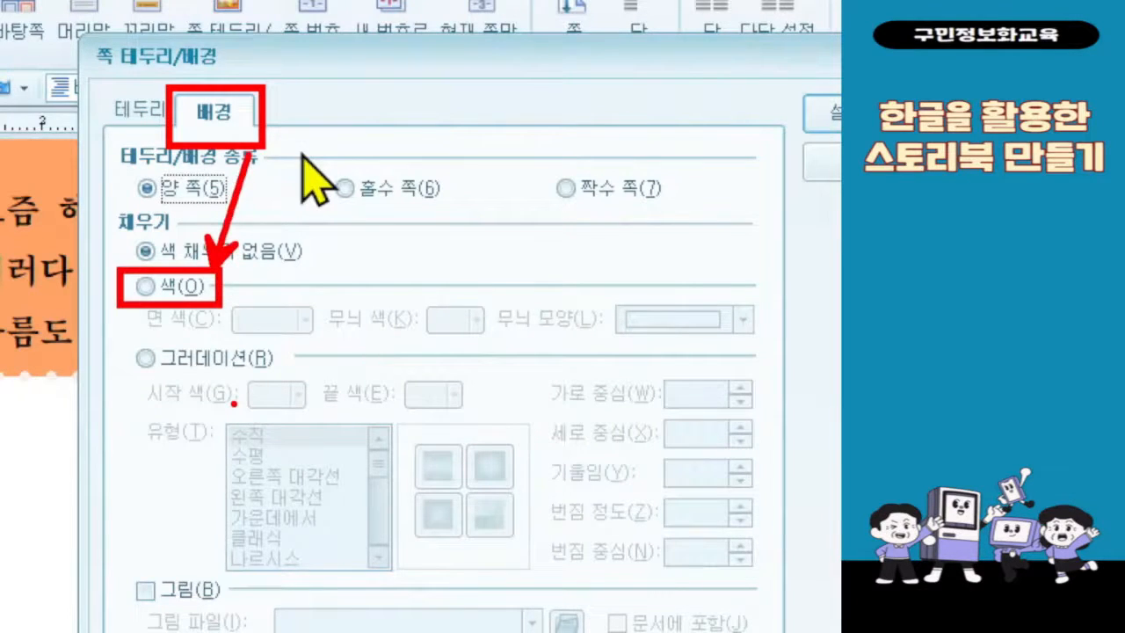
{"action": "left_click", "coordinate": [201, 284]}
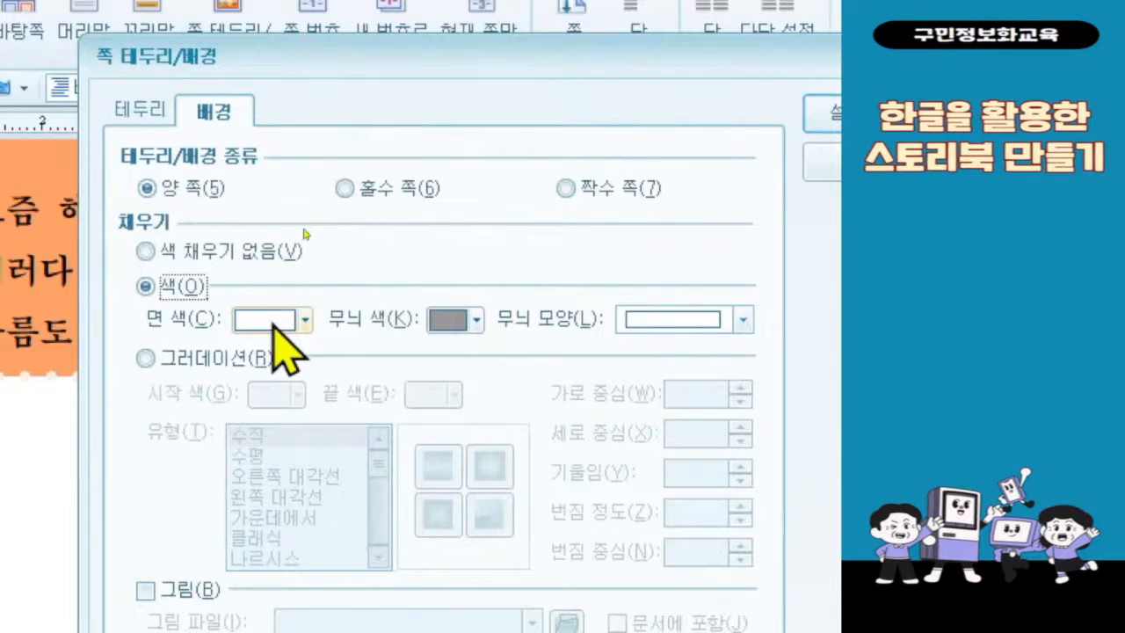
{"action": "left_click", "coordinate": [278, 324]}
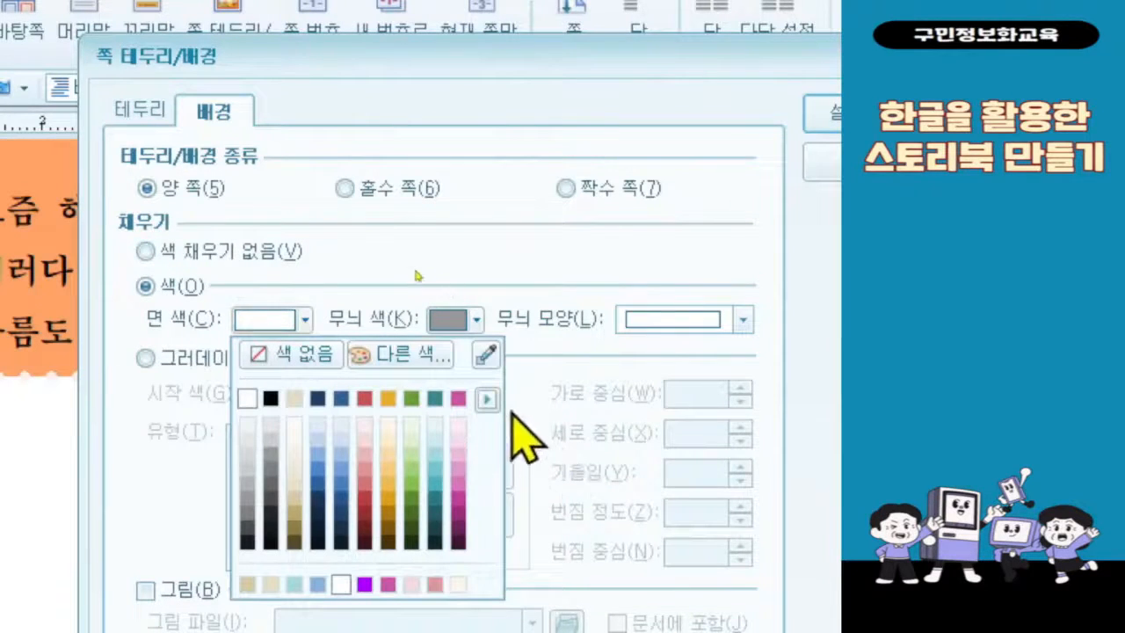
{"action": "left_click", "coordinate": [486, 400]}
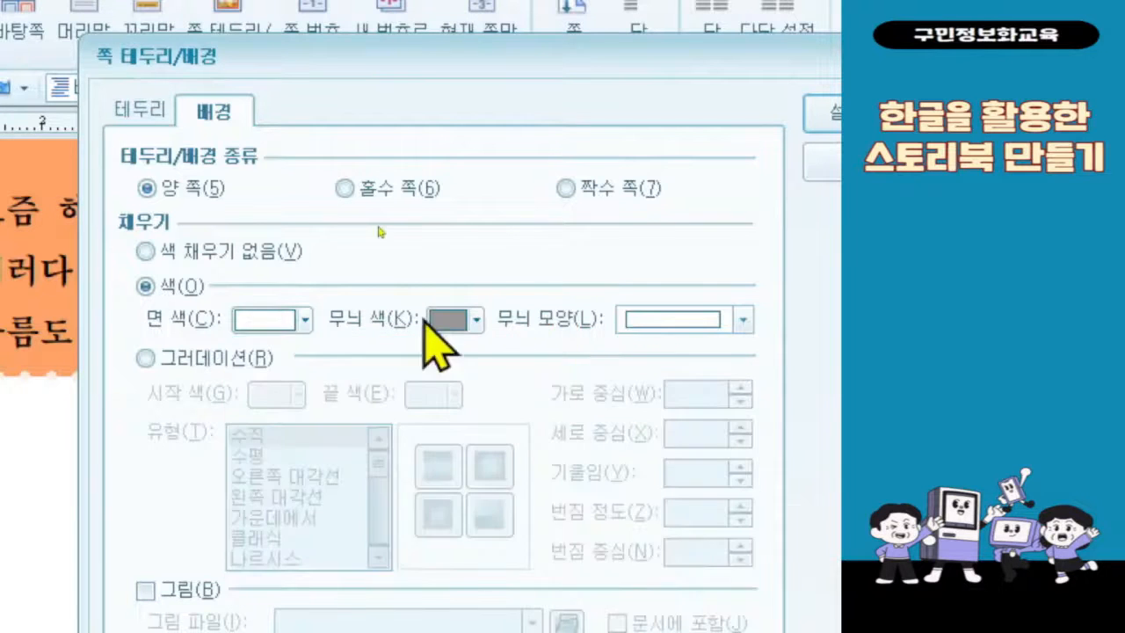
{"action": "left_click", "coordinate": [280, 320]}
{"action": "left_click", "coordinate": [486, 399]}
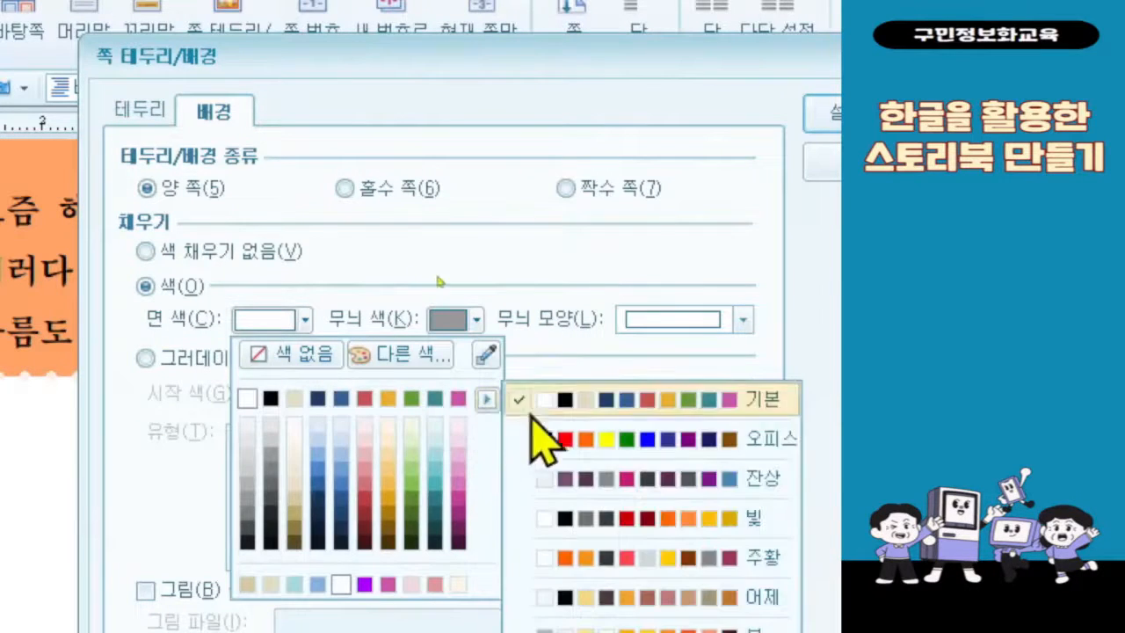
{"action": "left_click", "coordinate": [545, 436]}
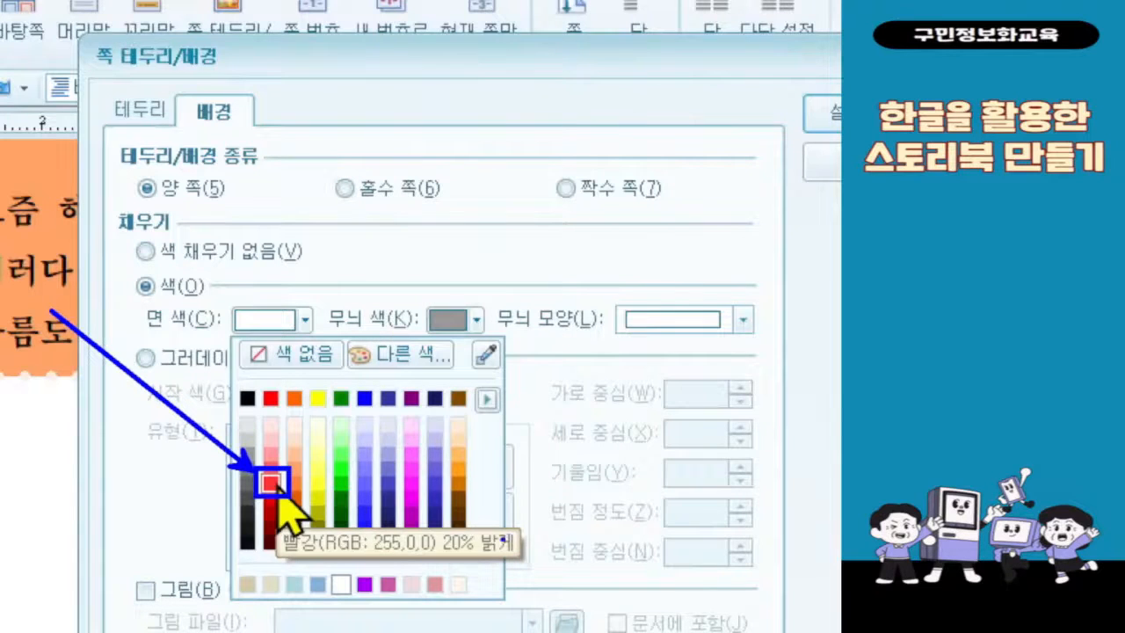
Step: Set the page background's face colour to red (RGB 255,0,0) 20% lighter and apply the page settings
{"action": "key", "text": "Escape"}
{"action": "left_click", "coordinate": [271, 327]}
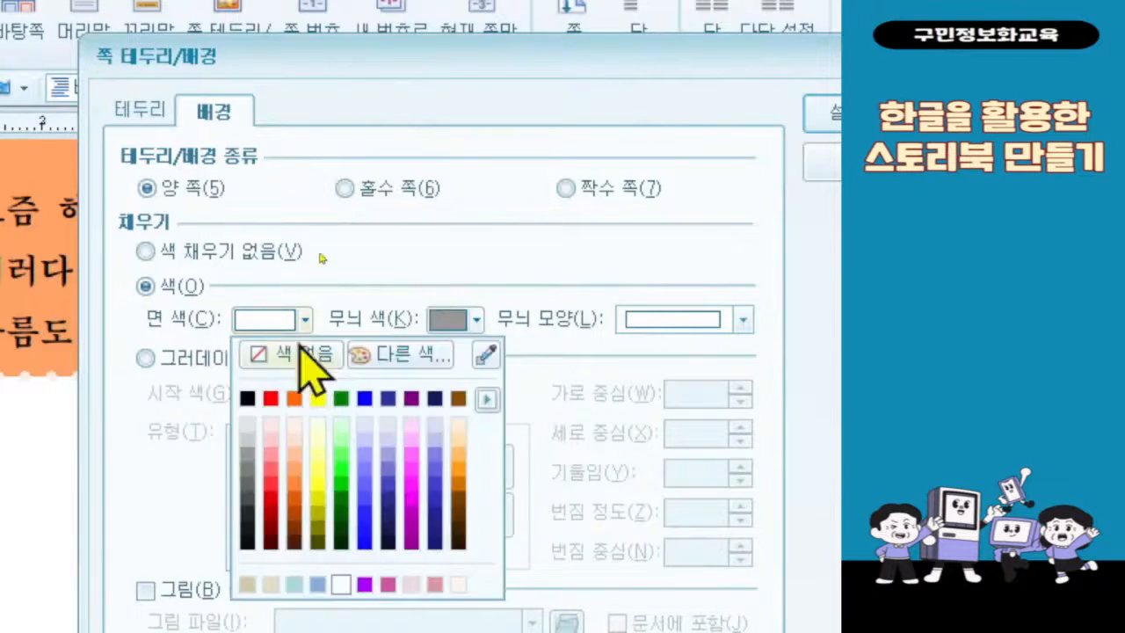
{"action": "left_click", "coordinate": [274, 484]}
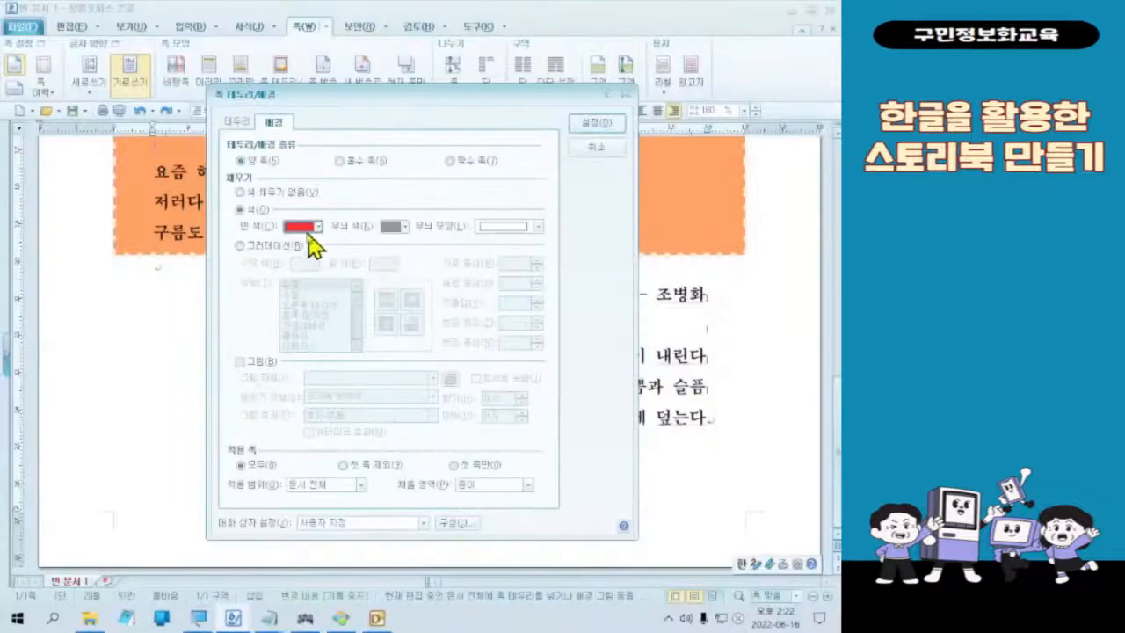
{"action": "left_click", "coordinate": [280, 322]}
{"action": "left_click", "coordinate": [580, 125]}
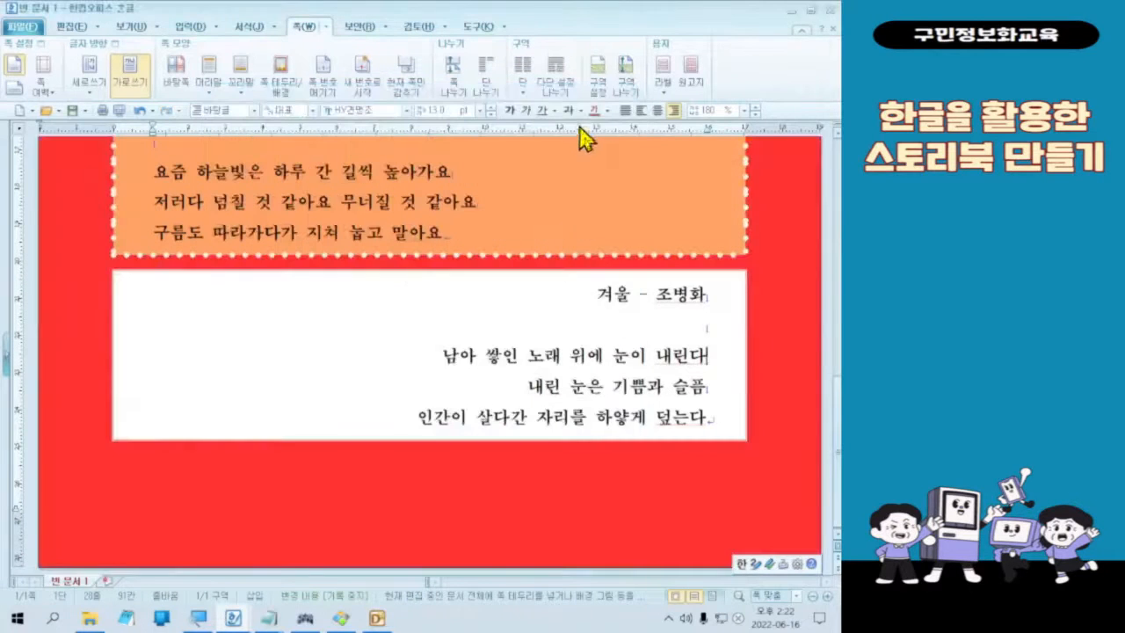
Step: Look over the whole page to examine the four poem boxes against the page background
{"action": "scroll", "coordinate": [501, 527], "scroll_direction": "up", "scroll_amount": 8}
{"action": "scroll", "coordinate": [517, 475], "scroll_direction": "down", "scroll_amount": 3}
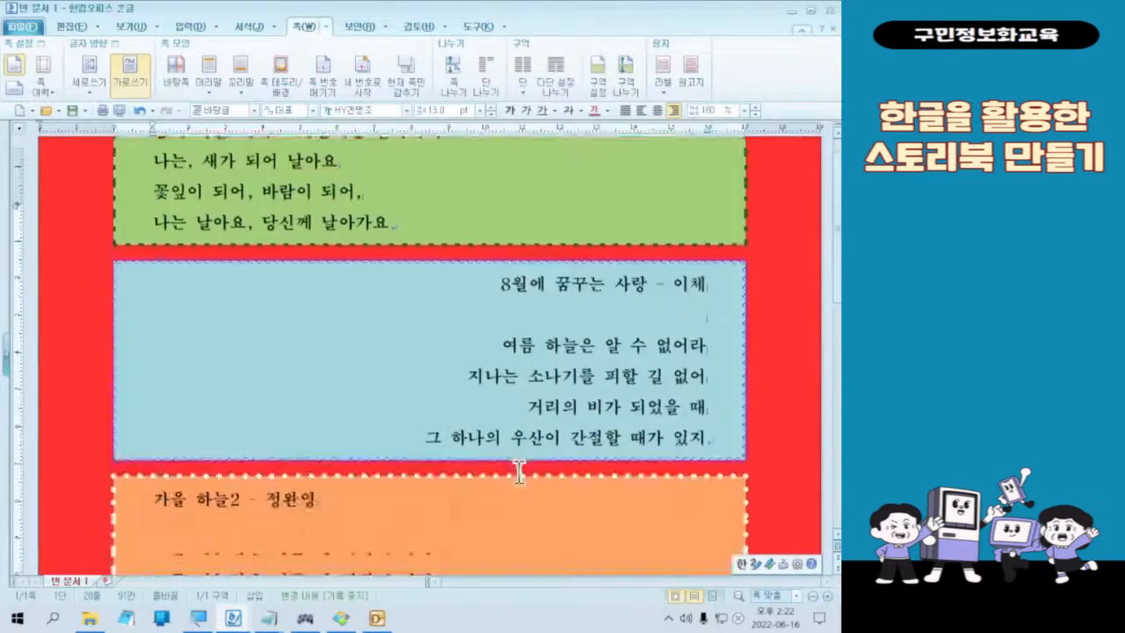
{"action": "scroll", "coordinate": [525, 460], "scroll_direction": "down", "scroll_amount": 5}
{"action": "scroll", "coordinate": [528, 457], "scroll_direction": "up", "scroll_amount": 9}
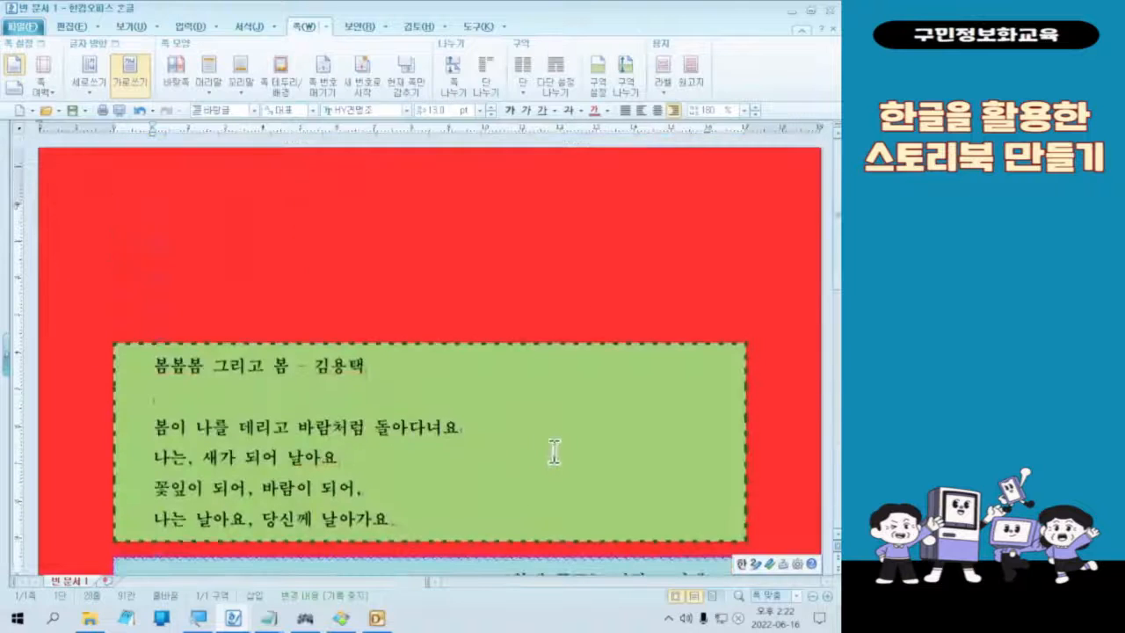
{"action": "scroll", "coordinate": [553, 452], "scroll_direction": "down", "scroll_amount": 8}
{"action": "scroll", "coordinate": [572, 439], "scroll_direction": "up", "scroll_amount": 9}
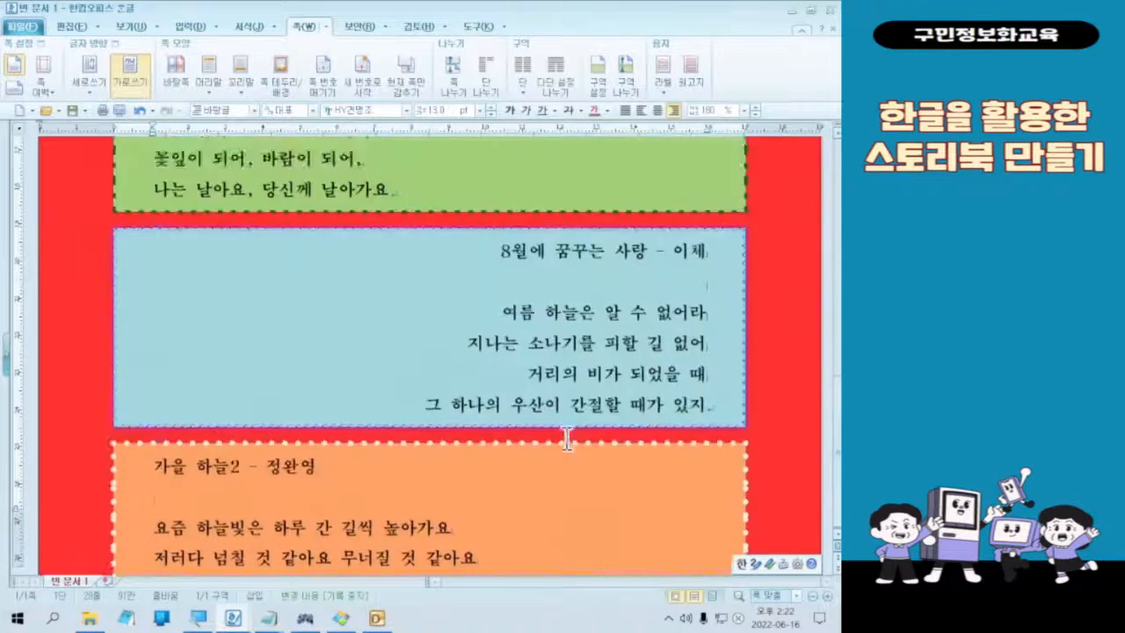
{"action": "scroll", "coordinate": [582, 432], "scroll_direction": "down", "scroll_amount": 8}
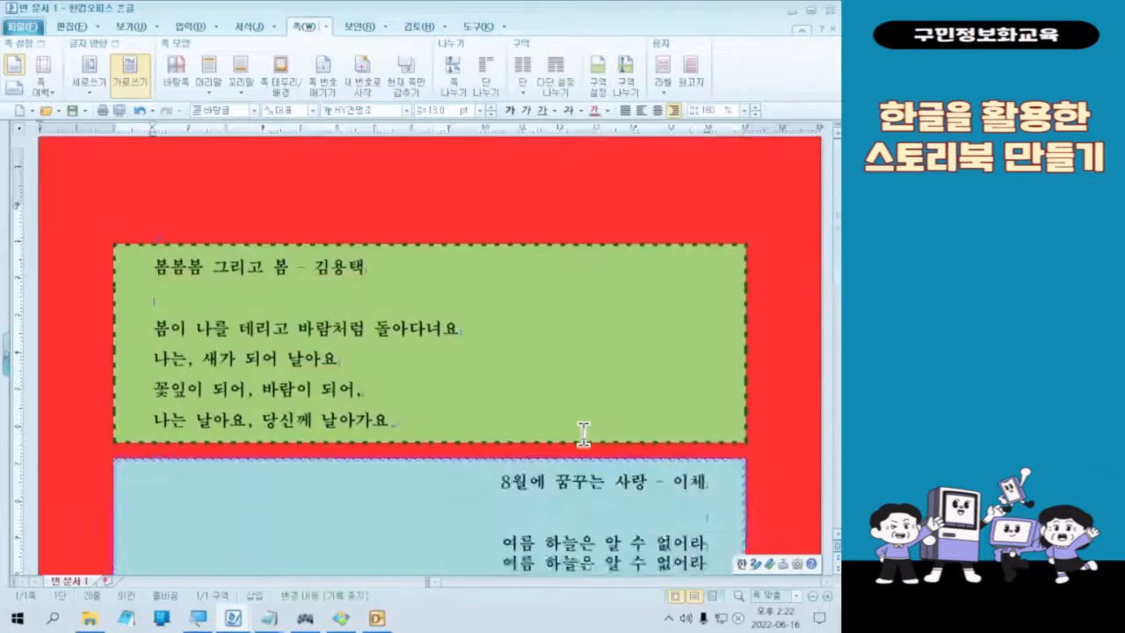
{"action": "scroll", "coordinate": [623, 447], "scroll_direction": "up", "scroll_amount": 5}
{"action": "scroll", "coordinate": [606, 448], "scroll_direction": "up", "scroll_amount": 5}
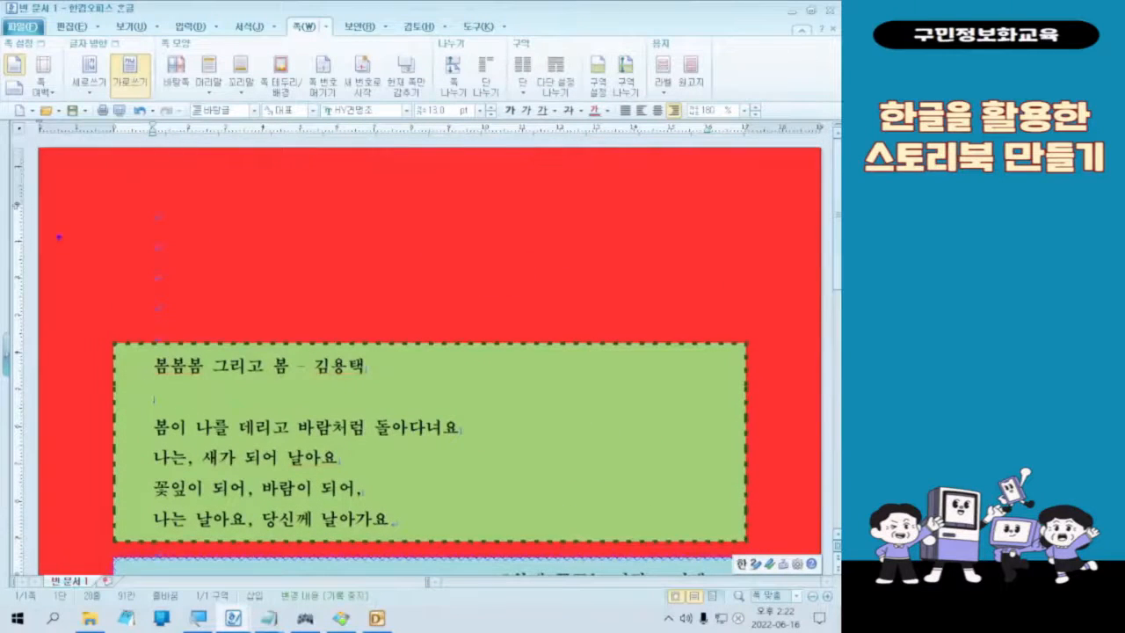
{"action": "mouse_move", "coordinate": [204, 232]}
{"action": "left_mouse_down"}
{"action": "mouse_move", "coordinate": [603, 272]}
{"action": "mouse_move", "coordinate": [636, 289]}
{"action": "mouse_move", "coordinate": [640, 307]}
{"action": "left_mouse_up"}
{"action": "mouse_move", "coordinate": [319, 286]}
{"action": "left_mouse_down"}
{"action": "mouse_move", "coordinate": [380, 217]}
{"action": "mouse_move", "coordinate": [303, 306]}
{"action": "left_mouse_up"}
{"action": "mouse_move", "coordinate": [457, 219]}
{"action": "left_mouse_down"}
{"action": "mouse_move", "coordinate": [456, 250]}
{"action": "mouse_move", "coordinate": [423, 301]}
{"action": "left_mouse_up"}
{"action": "left_click_drag", "start_coordinate": [535, 230], "coordinate": [504, 316]}
{"action": "left_click_drag", "start_coordinate": [589, 253], "coordinate": [542, 342]}
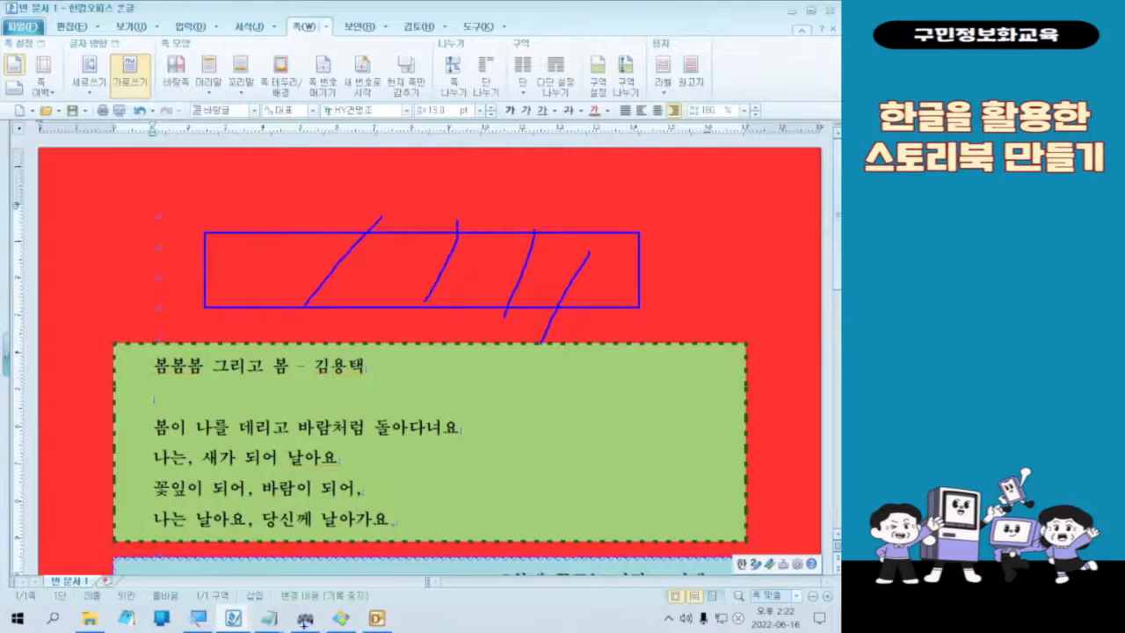
{"action": "key", "text": "Escape"}
Step: Draw a text box about 97 mm wide and 17 mm high in the space above the spring poem, roughly centred
{"action": "left_click", "coordinate": [188, 28]}
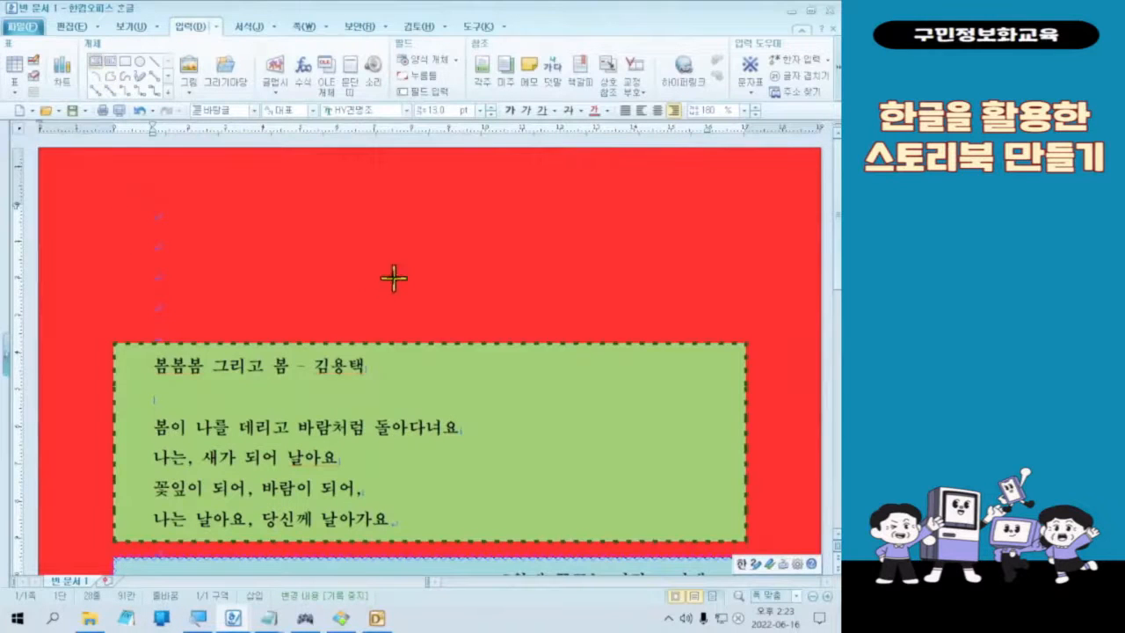
{"action": "key", "text": "ctrl"}
{"action": "key", "text": "ctrl"}
{"action": "scroll", "coordinate": [452, 313], "scroll_direction": "down", "scroll_amount": 8}
{"action": "scroll", "coordinate": [660, 410], "scroll_direction": "up", "scroll_amount": 8}
{"action": "left_click_drag", "start_coordinate": [276, 247], "coordinate": [594, 308]}
{"action": "left_click_drag", "start_coordinate": [523, 310], "coordinate": [504, 304]}
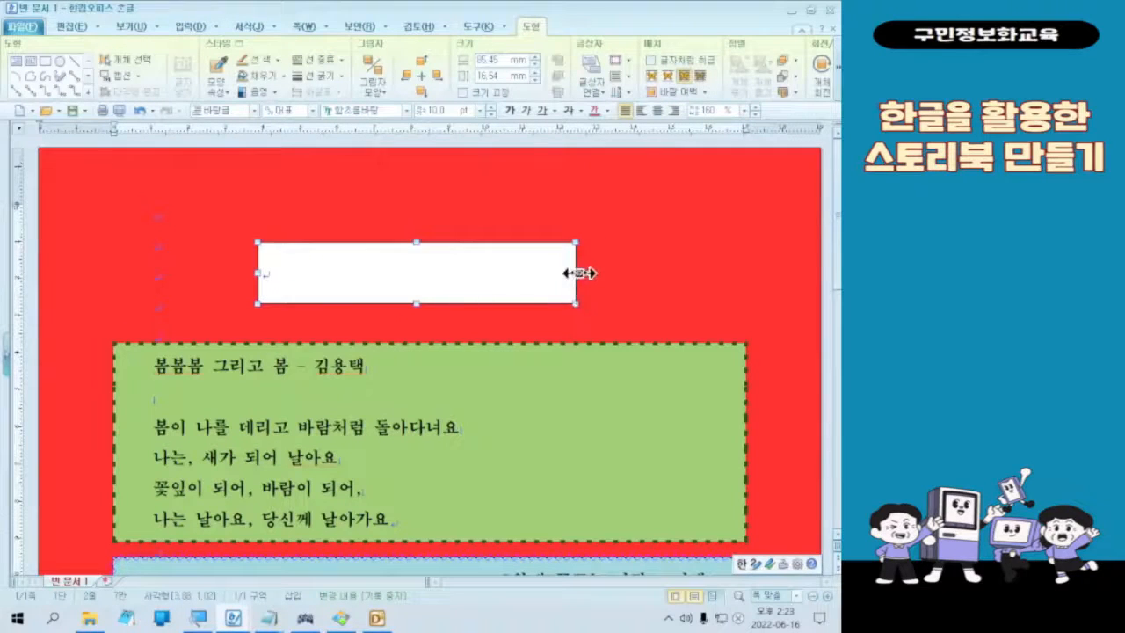
{"action": "left_click_drag", "start_coordinate": [575, 274], "coordinate": [617, 273]}
{"action": "left_click_drag", "start_coordinate": [327, 300], "coordinate": [324, 300]}
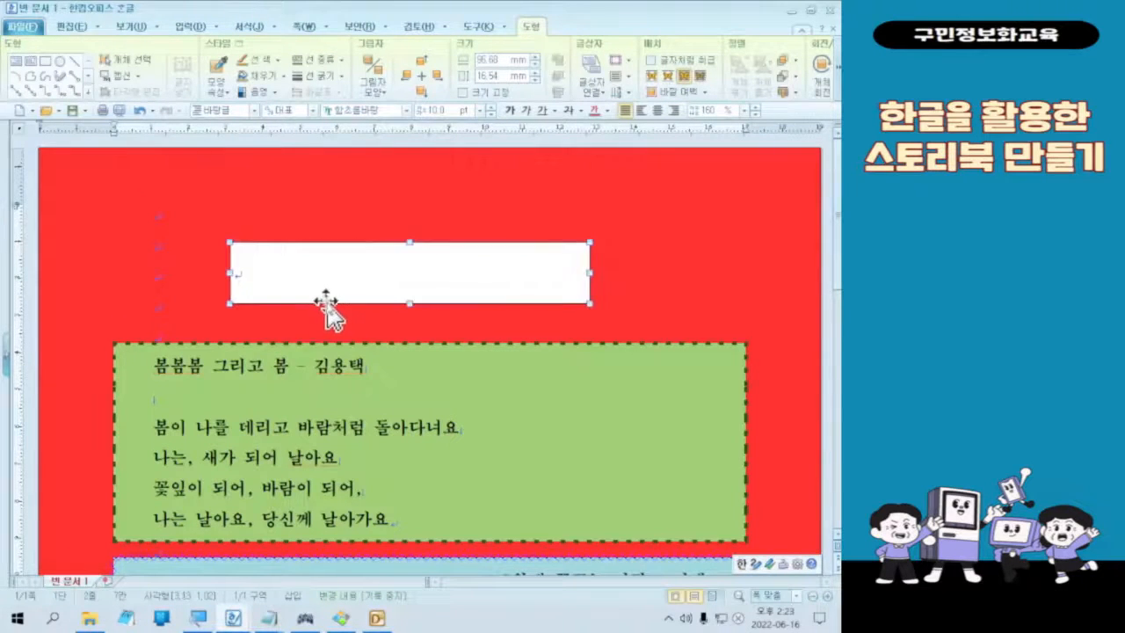
Step: Place the cursor inside the title text box and set its font to 안상수2006굵은
{"action": "left_click", "coordinate": [388, 221]}
{"action": "left_click", "coordinate": [365, 270]}
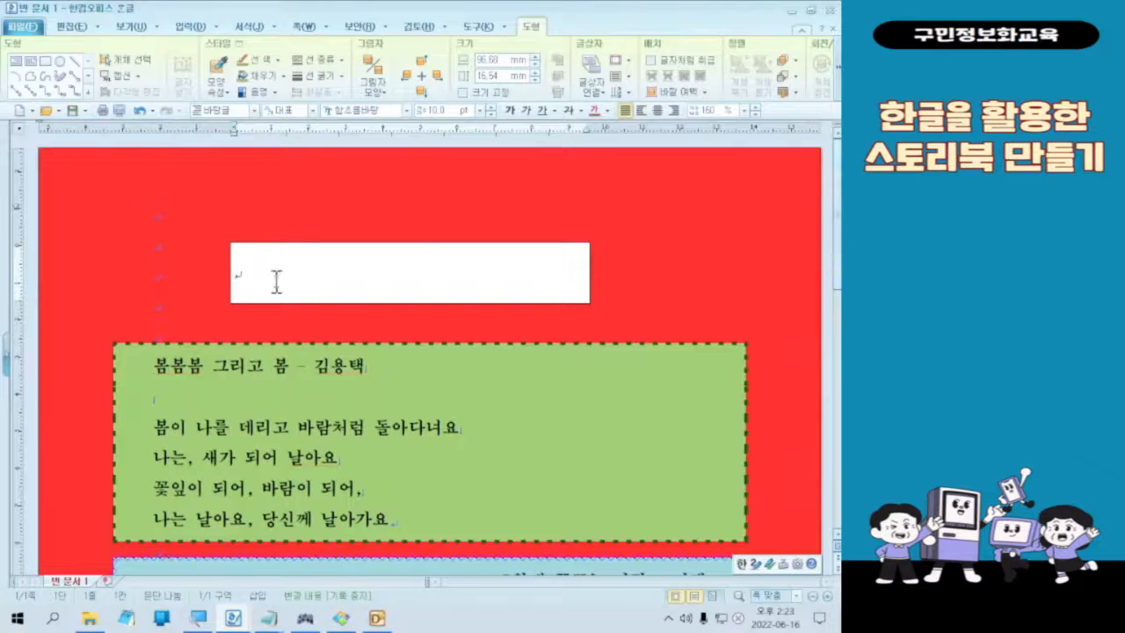
{"action": "left_click", "coordinate": [276, 282]}
{"action": "left_click", "coordinate": [276, 281]}
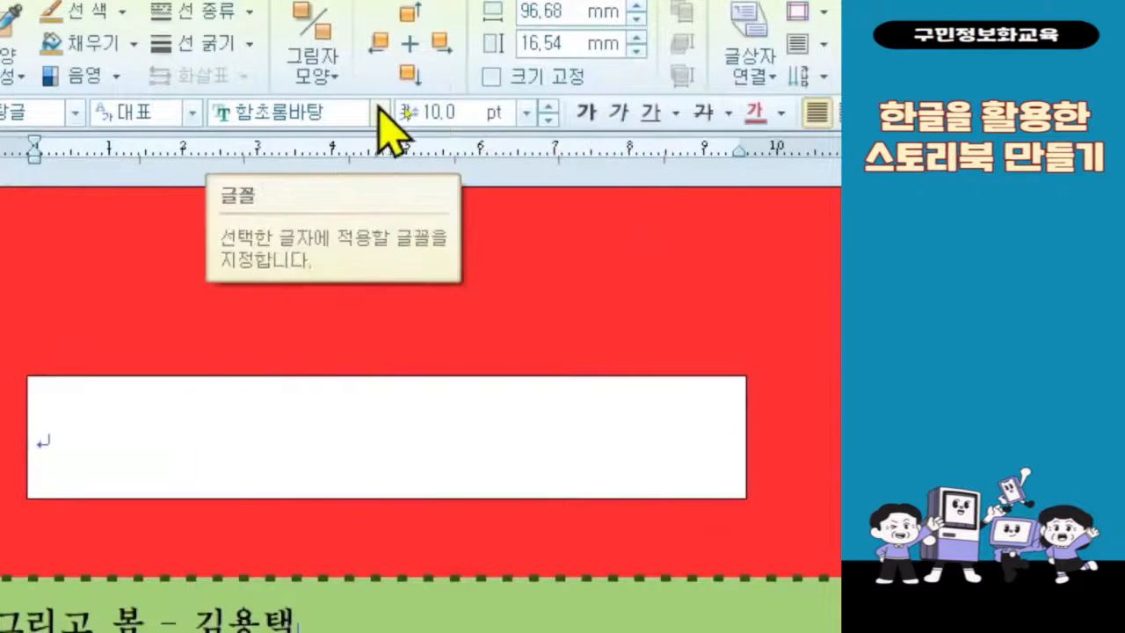
{"action": "left_click", "coordinate": [380, 113]}
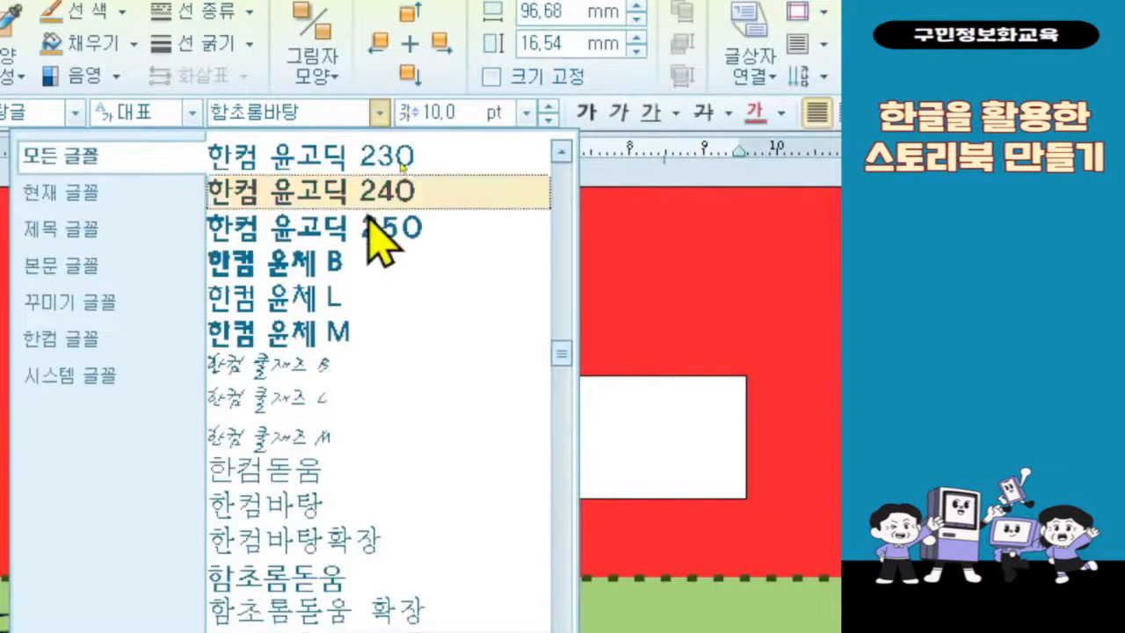
{"action": "scroll", "coordinate": [470, 356], "scroll_direction": "up", "scroll_amount": 6}
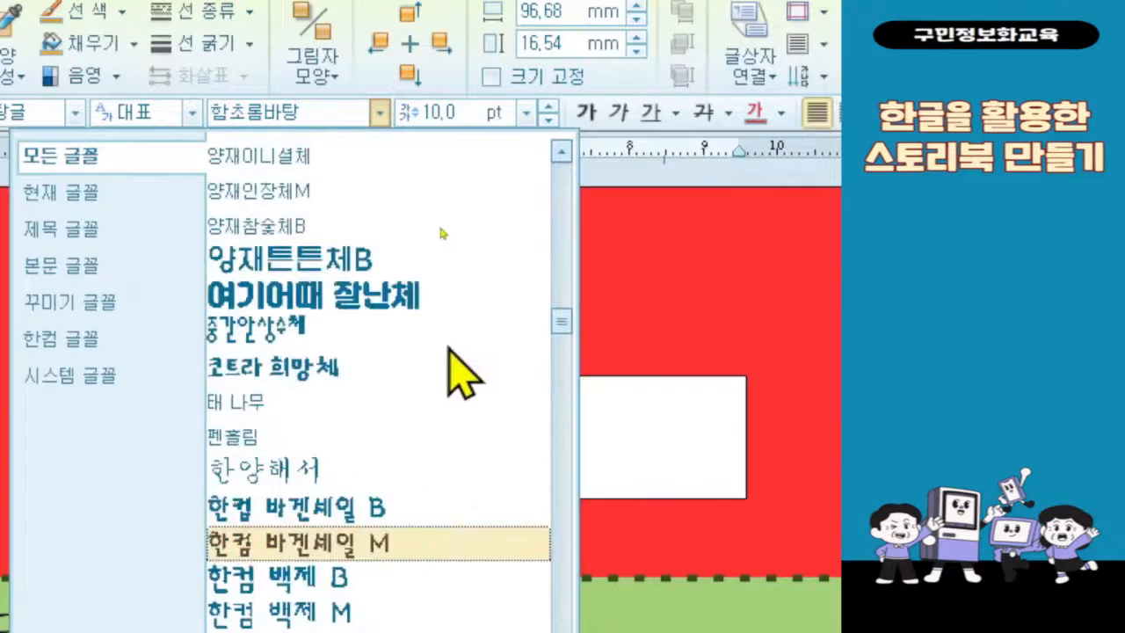
{"action": "scroll", "coordinate": [448, 347], "scroll_direction": "up", "scroll_amount": 7}
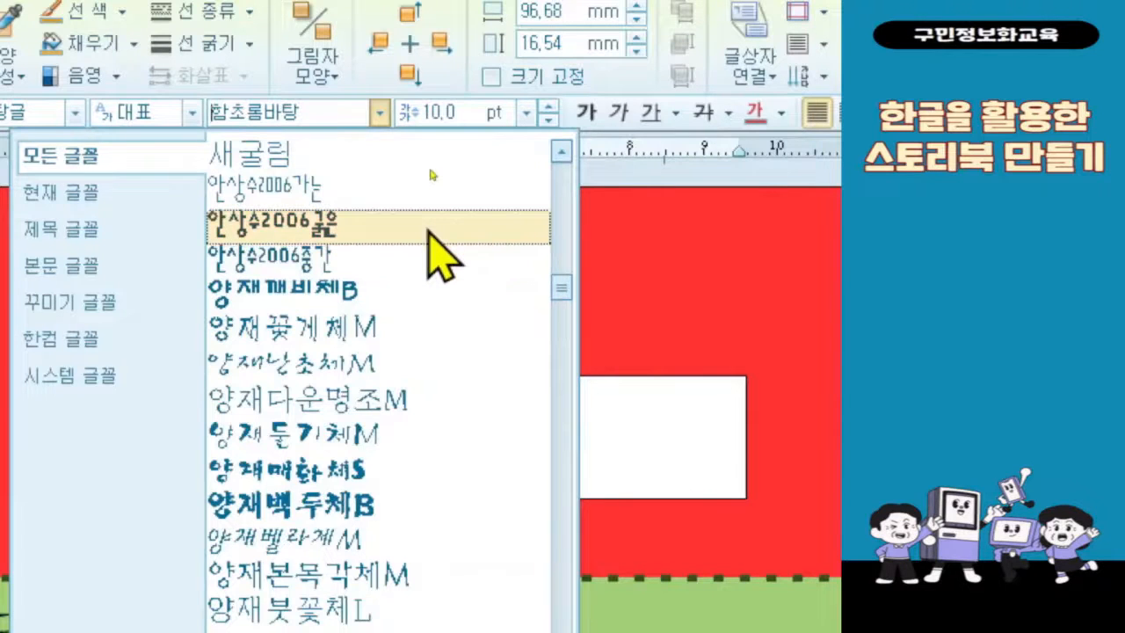
{"action": "left_click", "coordinate": [429, 227]}
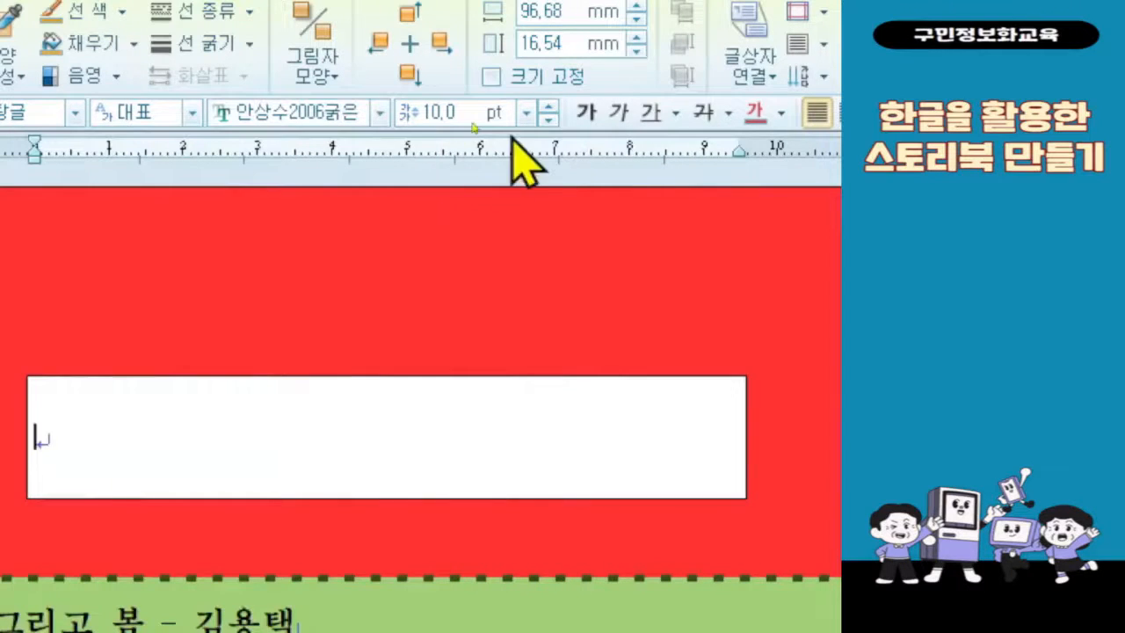
Step: Set the title text box's font size to 60 pt and centre-align its text
{"action": "left_click", "coordinate": [527, 116]}
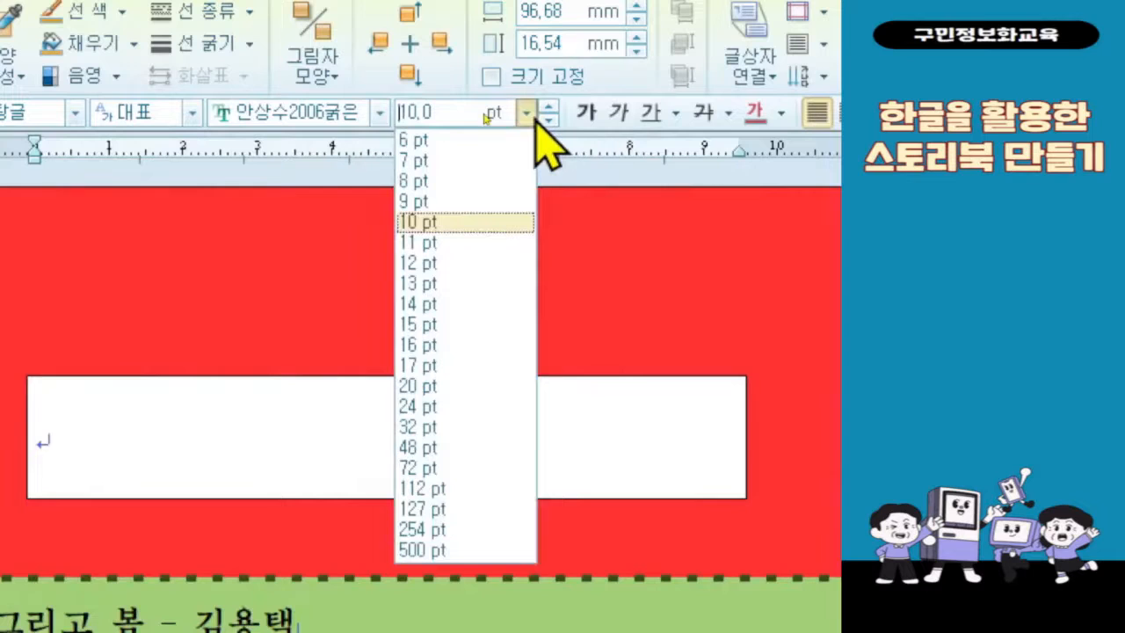
{"action": "left_click", "coordinate": [533, 119]}
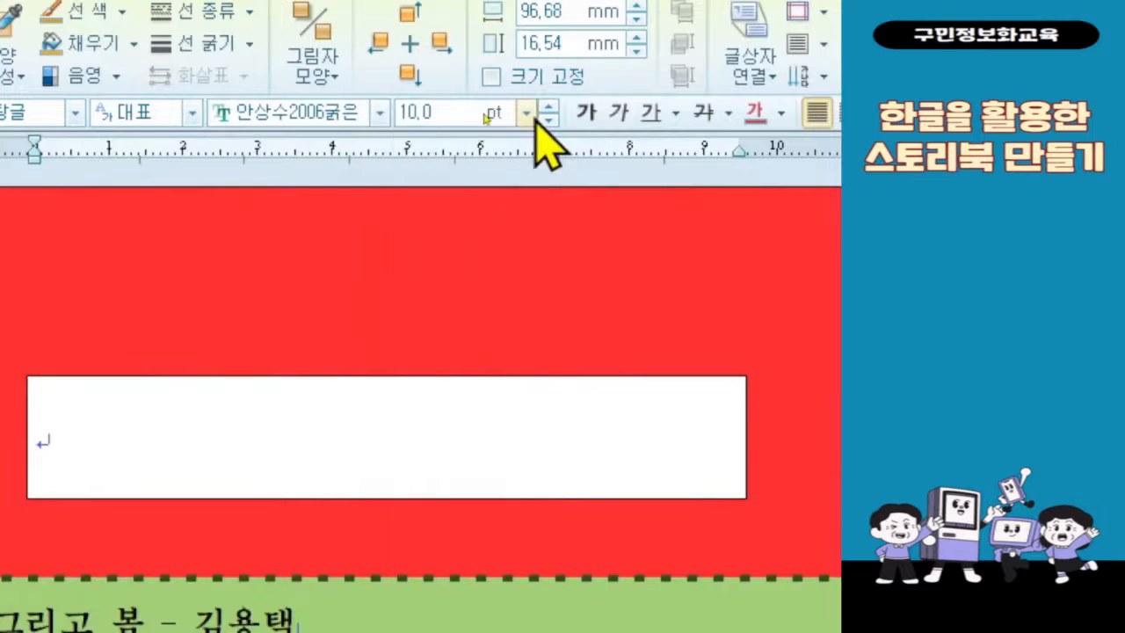
{"action": "double_click", "coordinate": [455, 113]}
{"action": "type", "text": "60"}
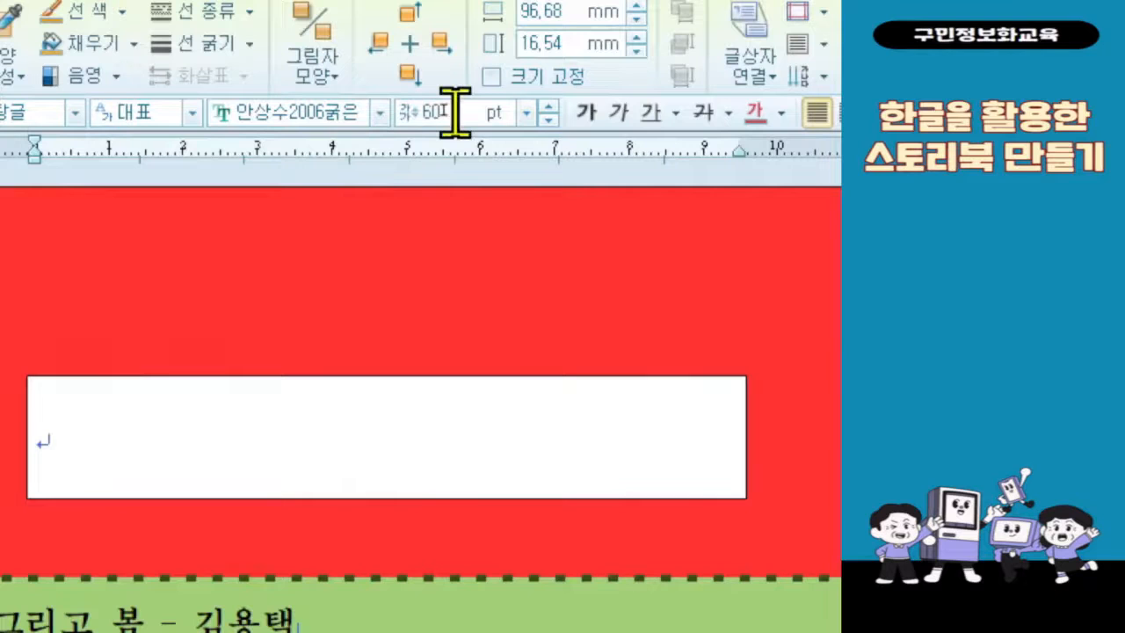
{"action": "key", "text": "Return"}
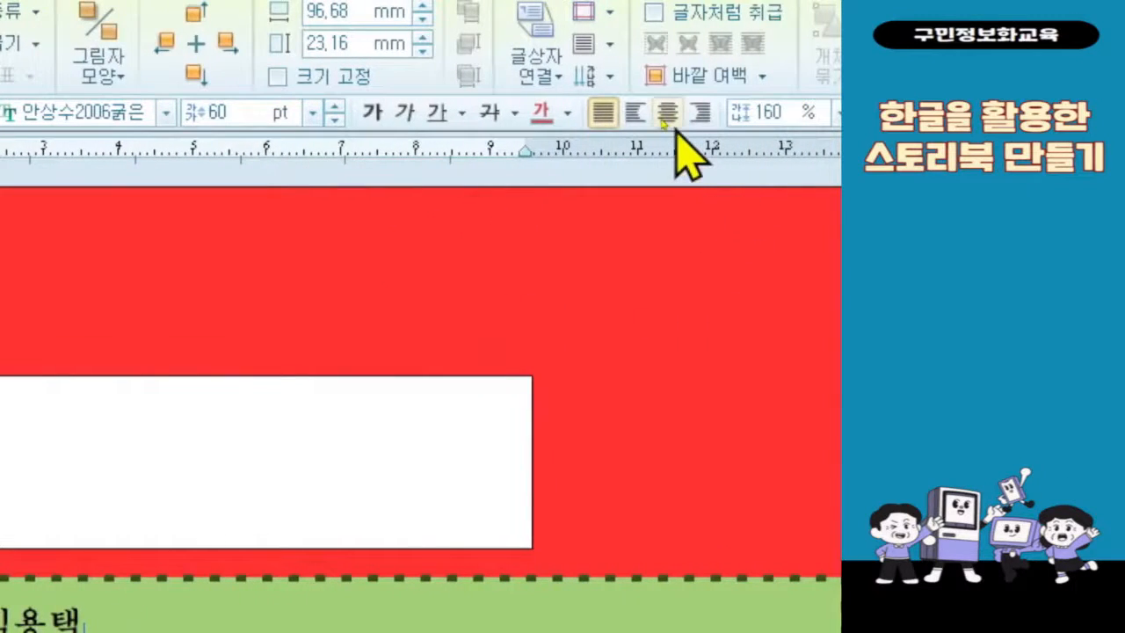
{"action": "left_click", "coordinate": [664, 116]}
{"action": "left_click", "coordinate": [666, 114]}
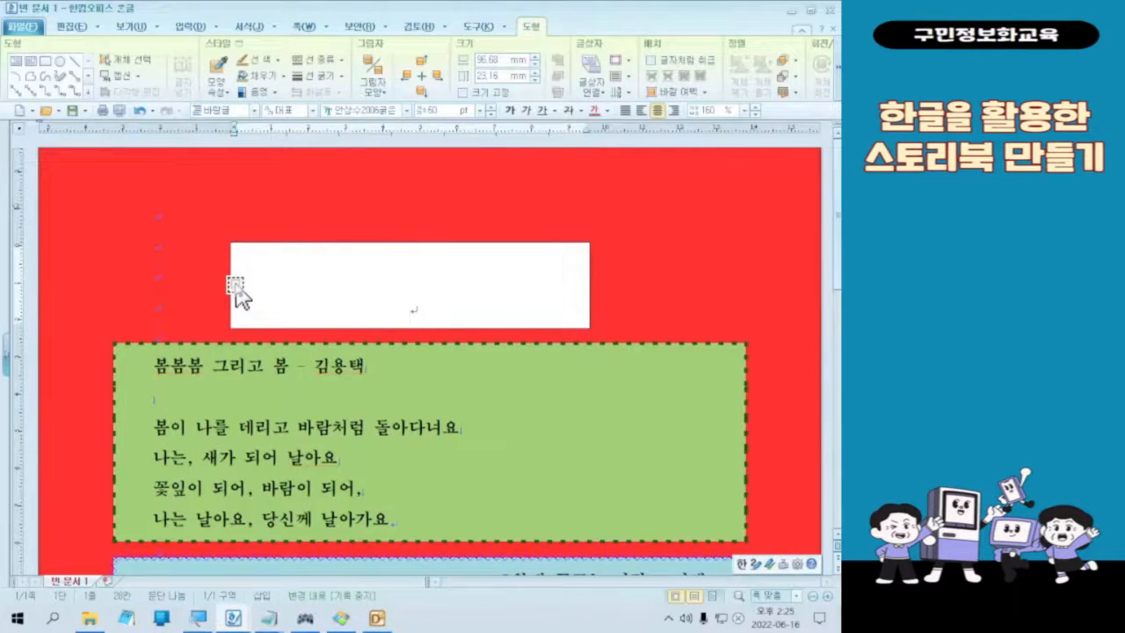
Step: Widen the title text box on both sides to about 146 mm
{"action": "left_click", "coordinate": [236, 284]}
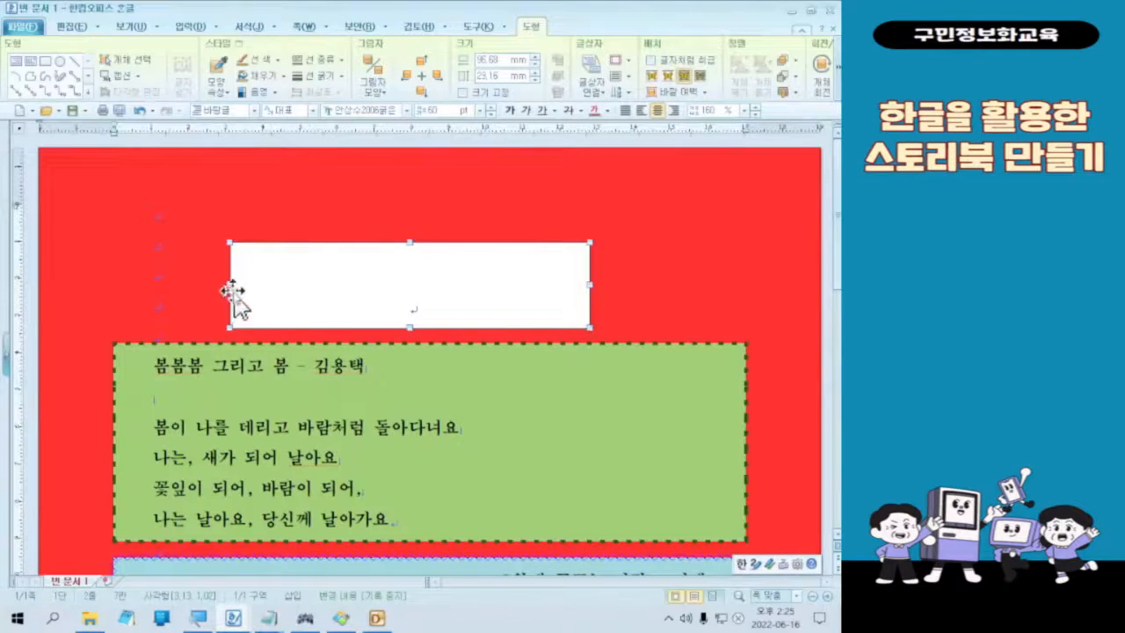
{"action": "left_click", "coordinate": [232, 284]}
{"action": "left_click_drag", "start_coordinate": [232, 283], "coordinate": [162, 284]}
{"action": "left_click_drag", "start_coordinate": [591, 287], "coordinate": [708, 288]}
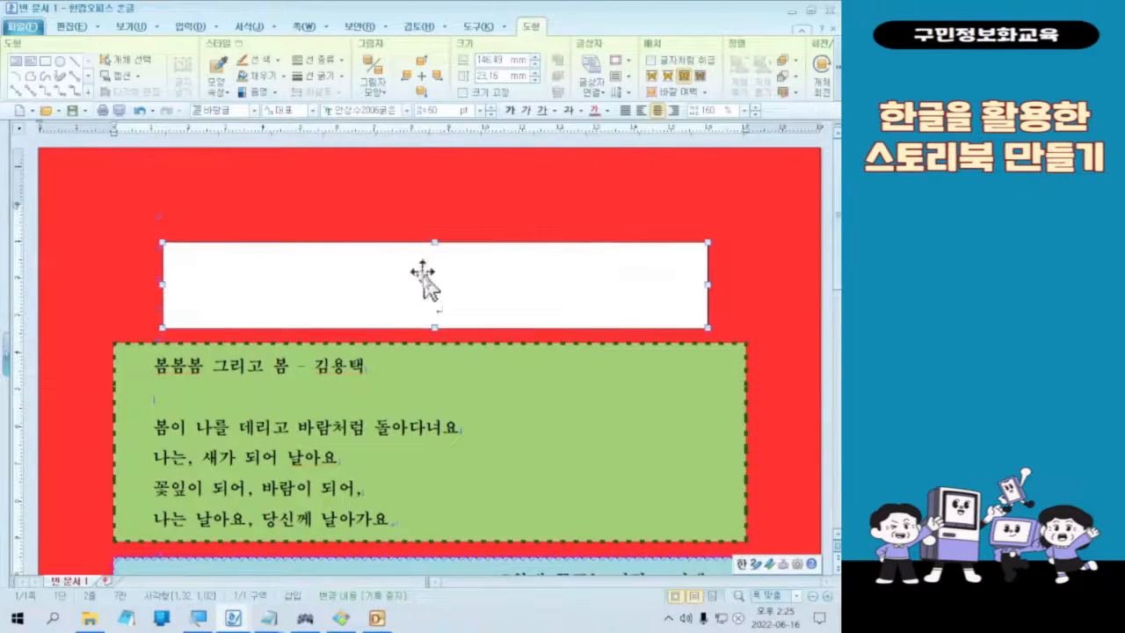
Step: Enter the title "Four Seasons" in the text box, using English input
{"action": "left_click", "coordinate": [443, 203]}
{"action": "left_click", "coordinate": [440, 283]}
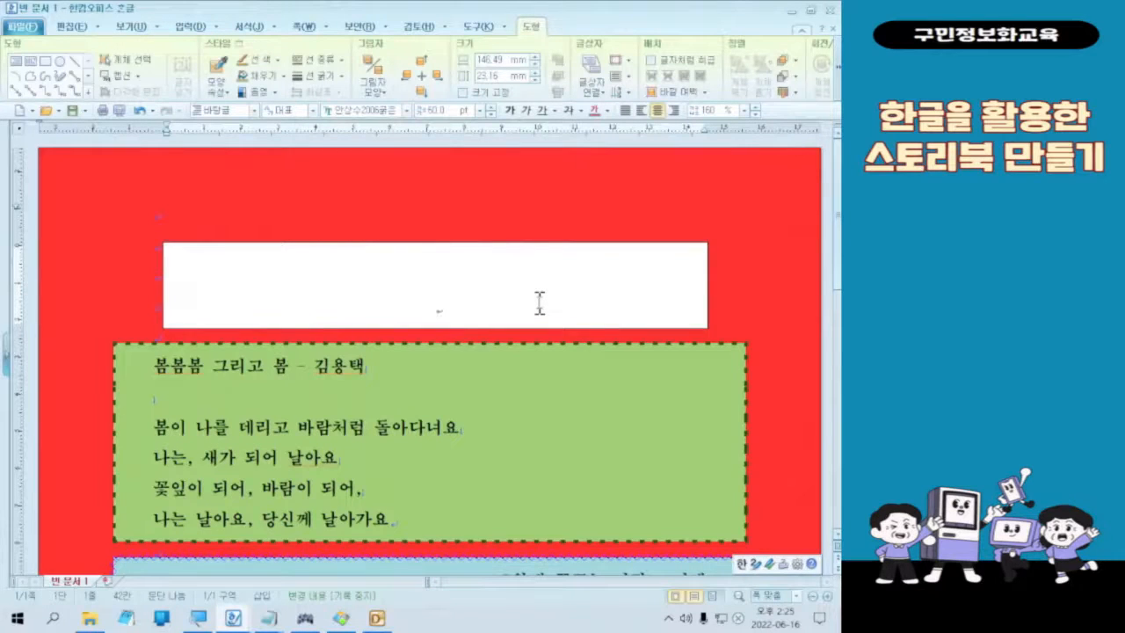
{"action": "type", "text": "ㄹ"}
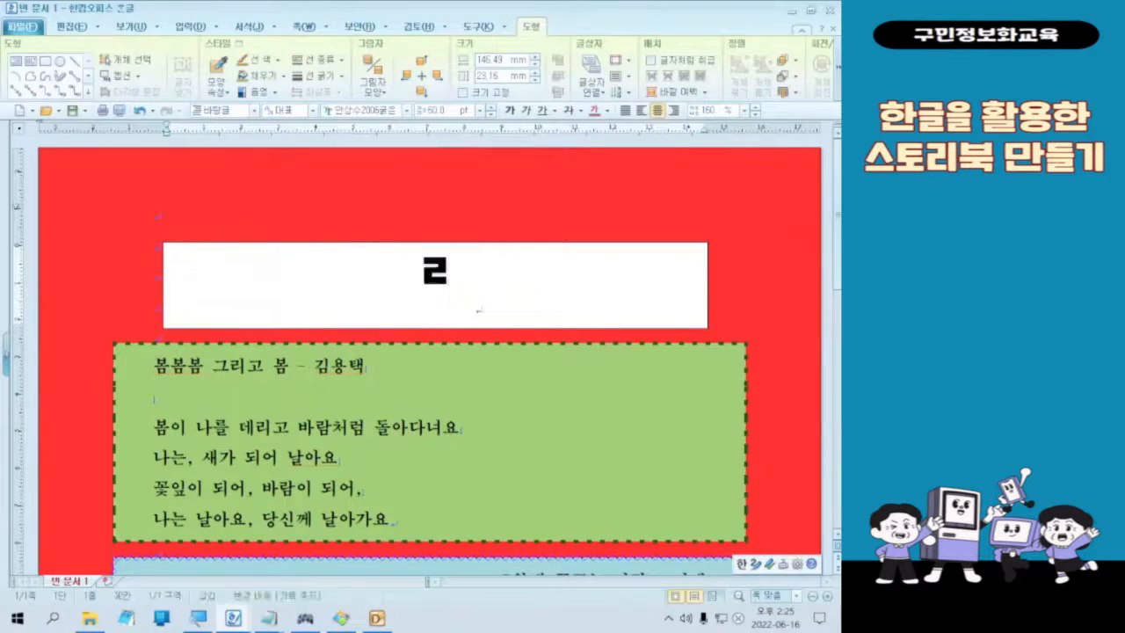
{"action": "key", "text": "BackSpace"}
{"action": "key", "text": "Hangul"}
{"action": "type", "text": "fp"}
{"action": "key", "text": "BackSpace"}
{"action": "type", "text": "our "}
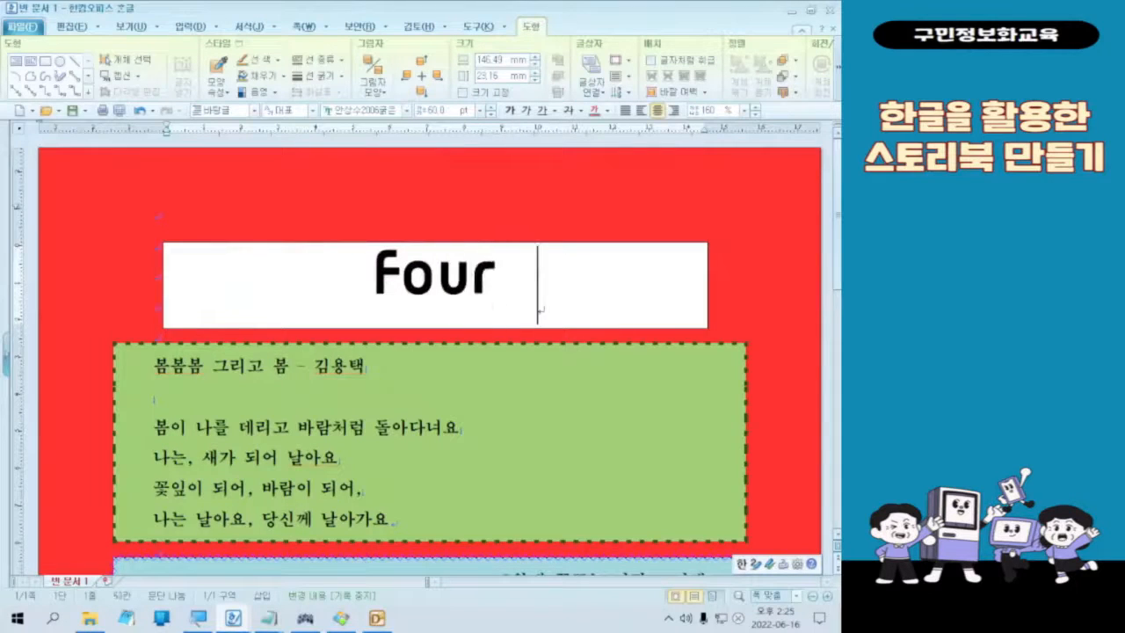
{"action": "type", "text": "Sea"}
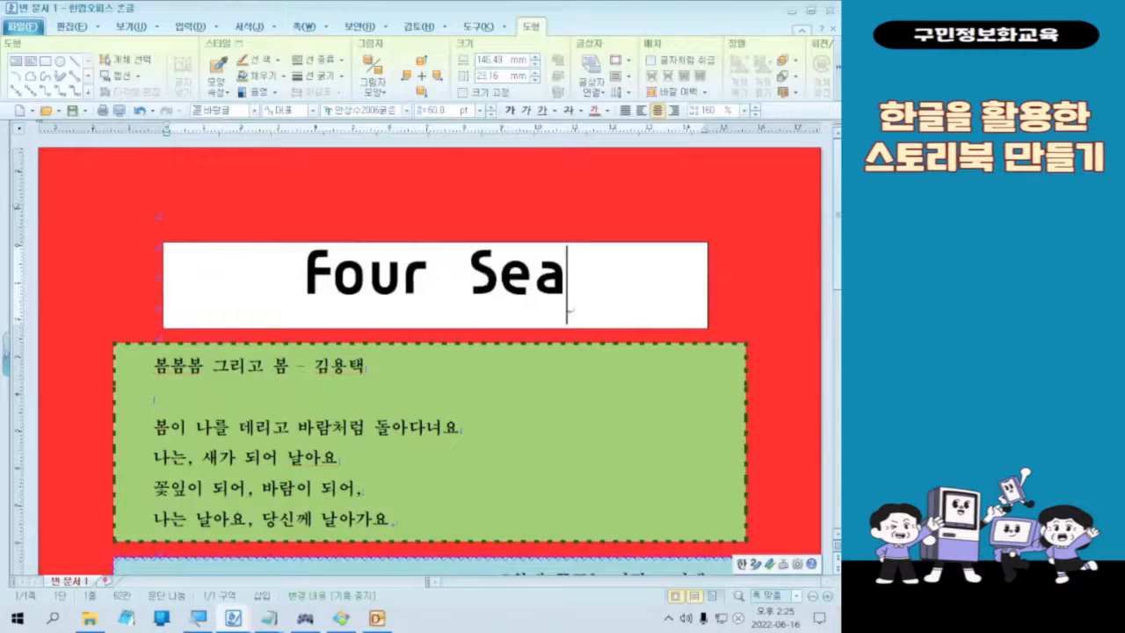
{"action": "type", "text": "sons"}
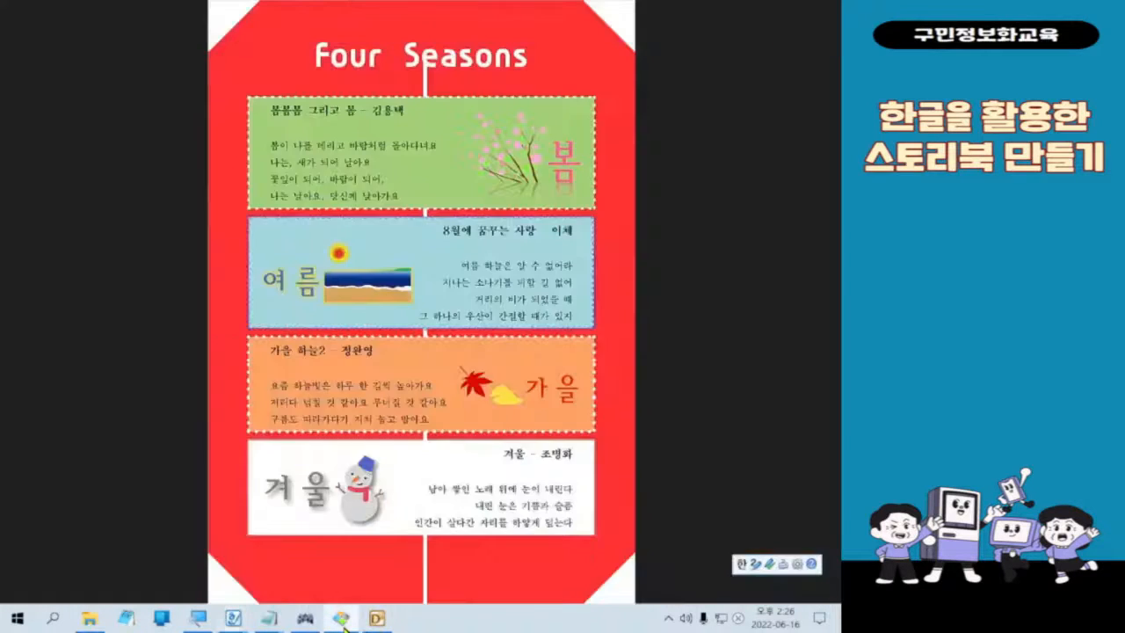
Step: Switch to another open program window
{"action": "left_click", "coordinate": [341, 617]}
{"action": "left_click", "coordinate": [343, 624]}
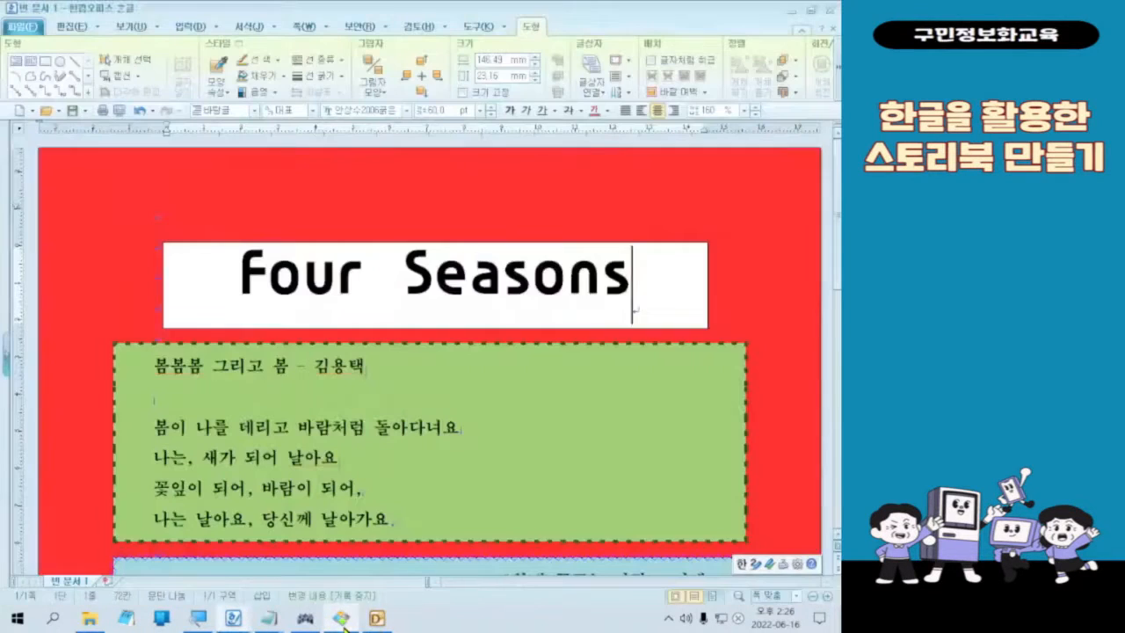
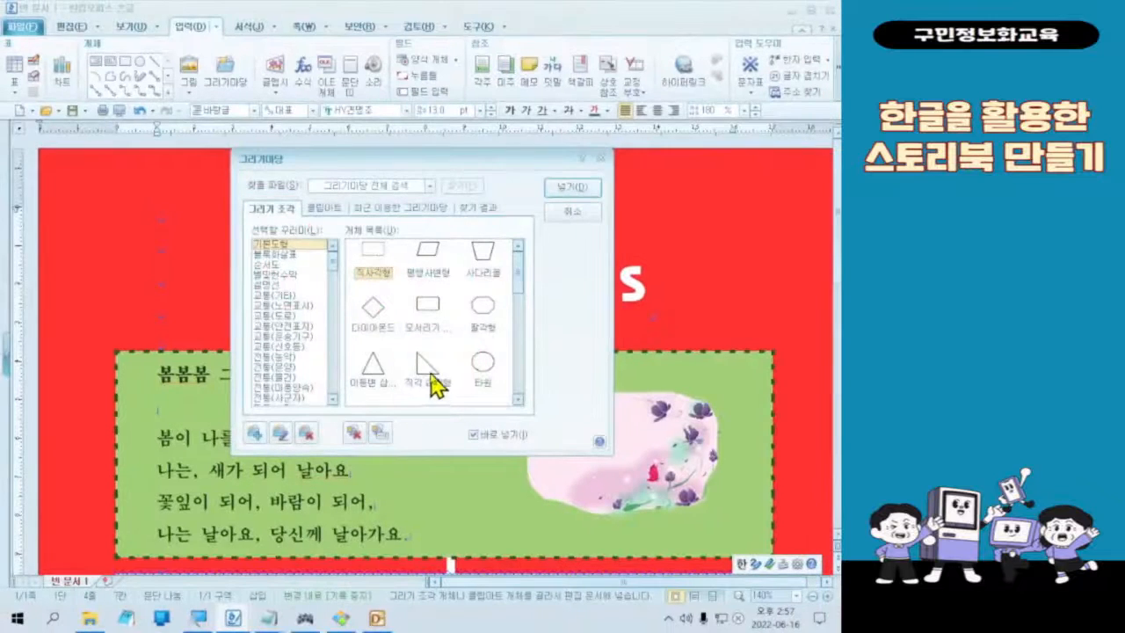
Step: Draw a right triangle about 27 × 23 mm near the page's upper-left corner and fill it white
{"action": "double_click", "coordinate": [533, 514]}
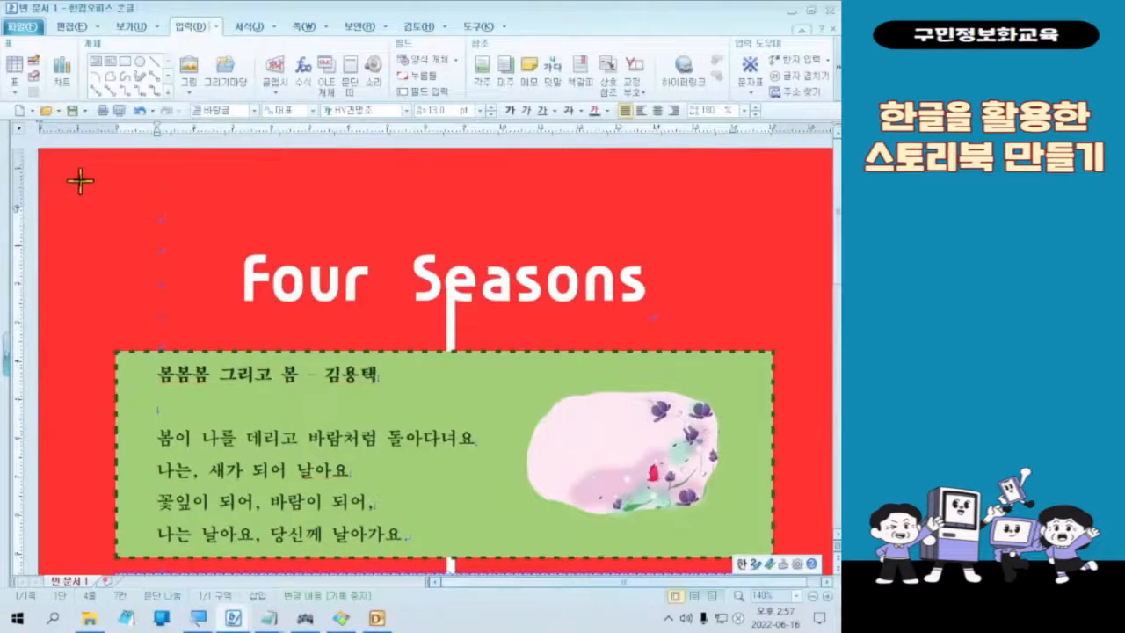
{"action": "left_click_drag", "start_coordinate": [50, 156], "coordinate": [156, 247]}
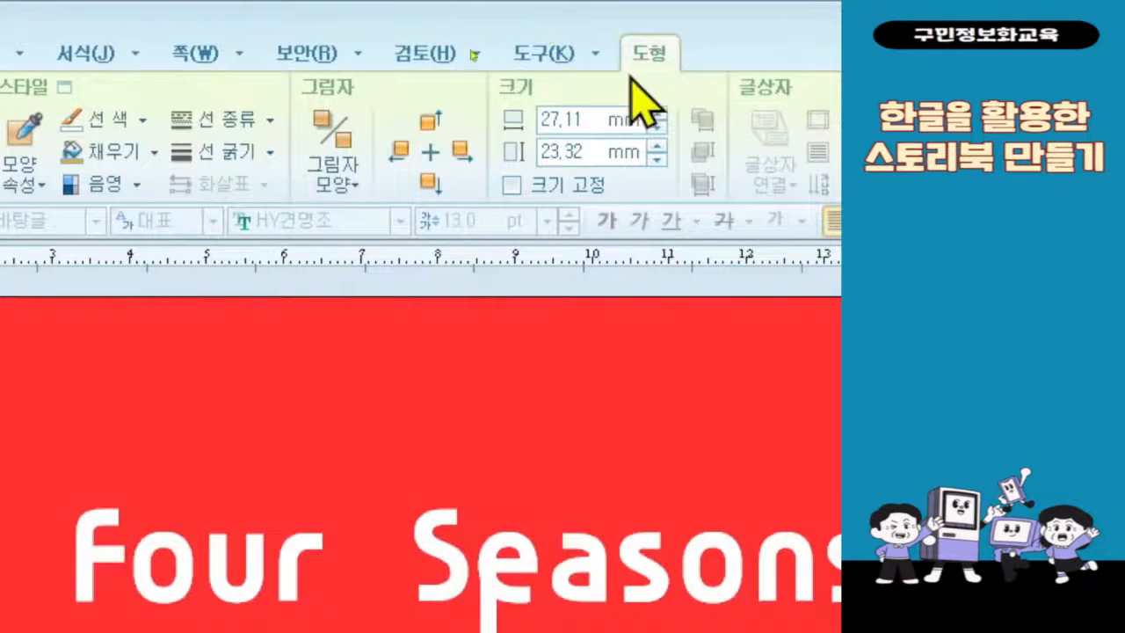
{"action": "left_click", "coordinate": [155, 153]}
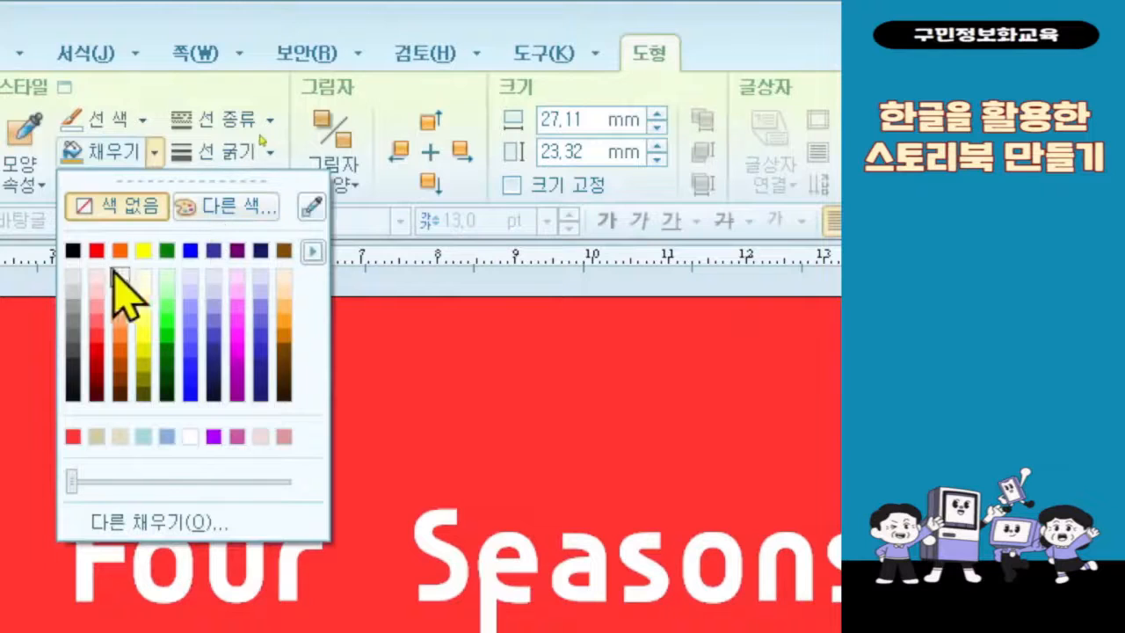
{"action": "left_click", "coordinate": [194, 437]}
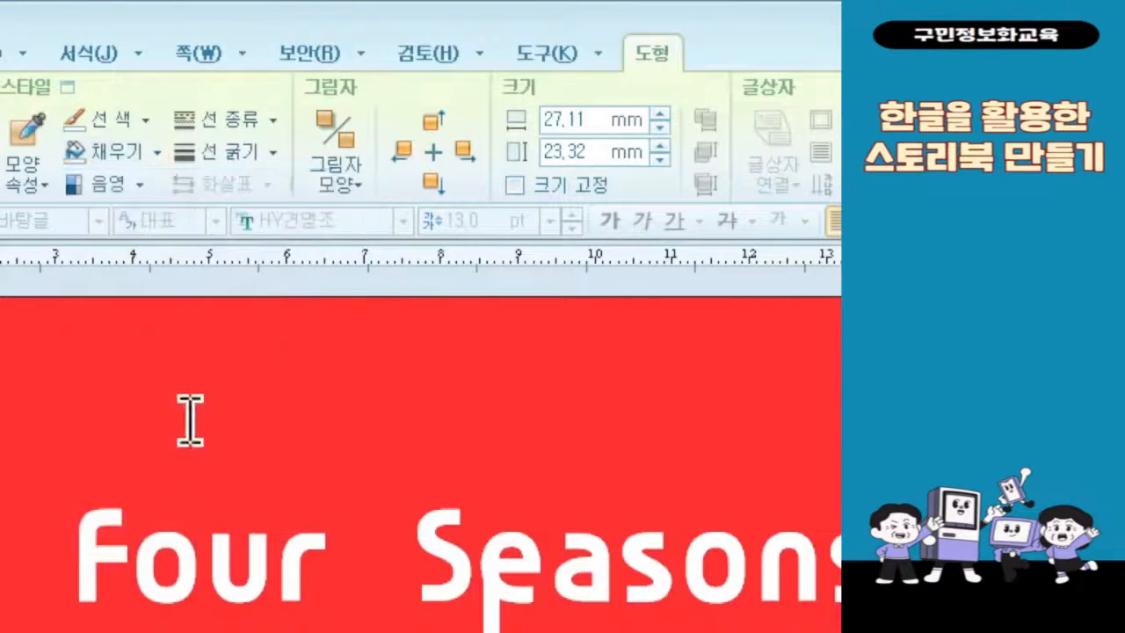
Step: Remove the white triangle's outline by setting its line type to none (선 없음)
{"action": "left_click", "coordinate": [197, 127]}
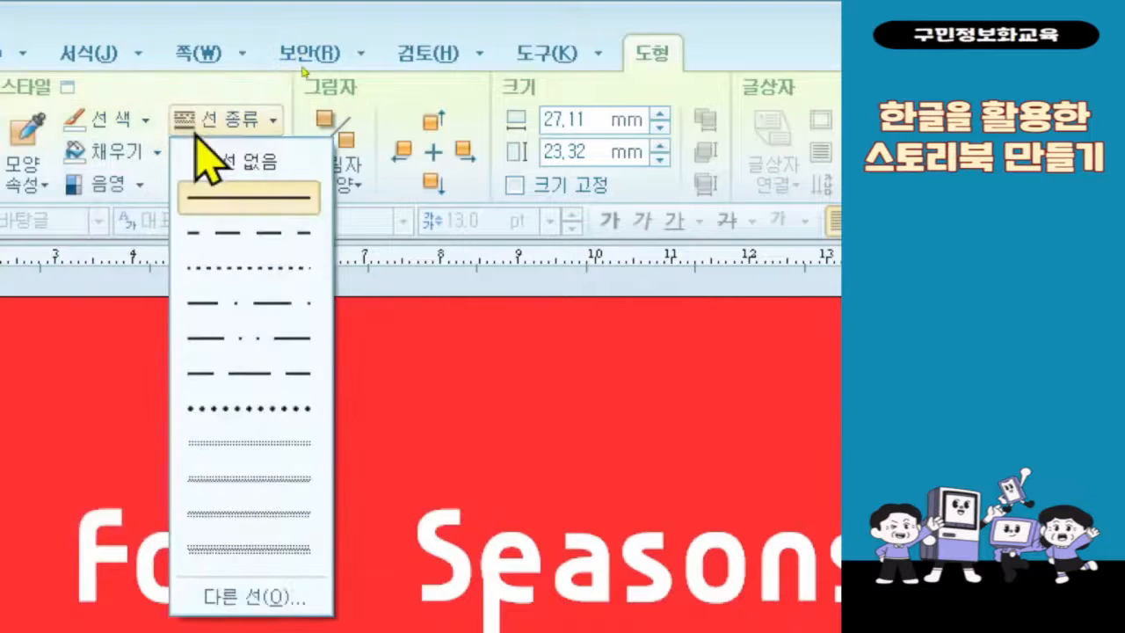
{"action": "left_click", "coordinate": [196, 171]}
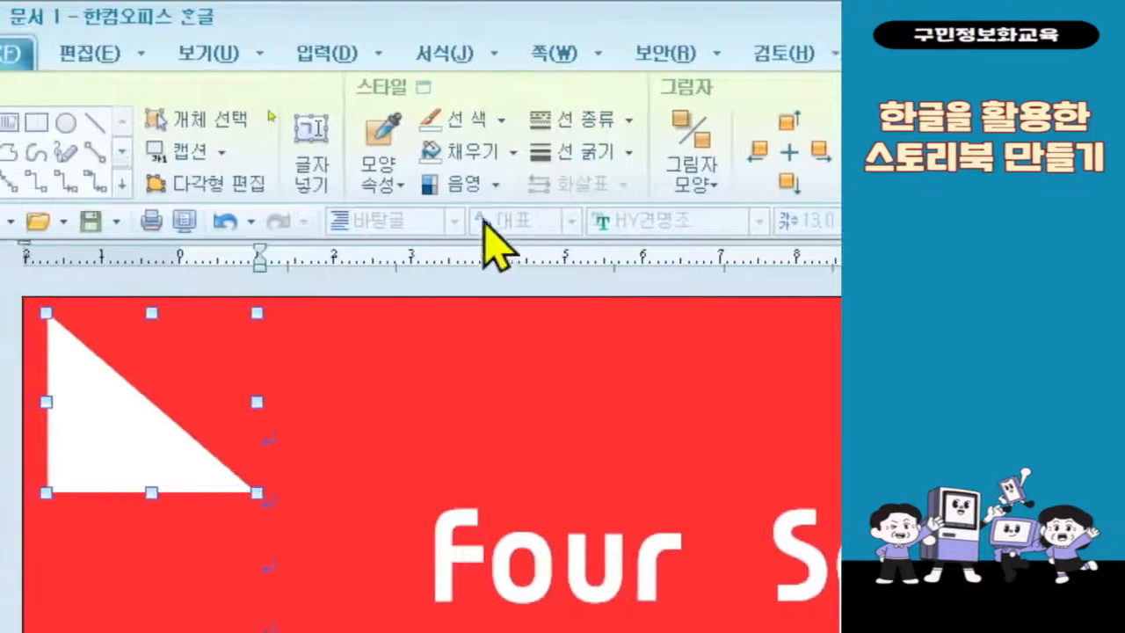
{"action": "left_click", "coordinate": [512, 153]}
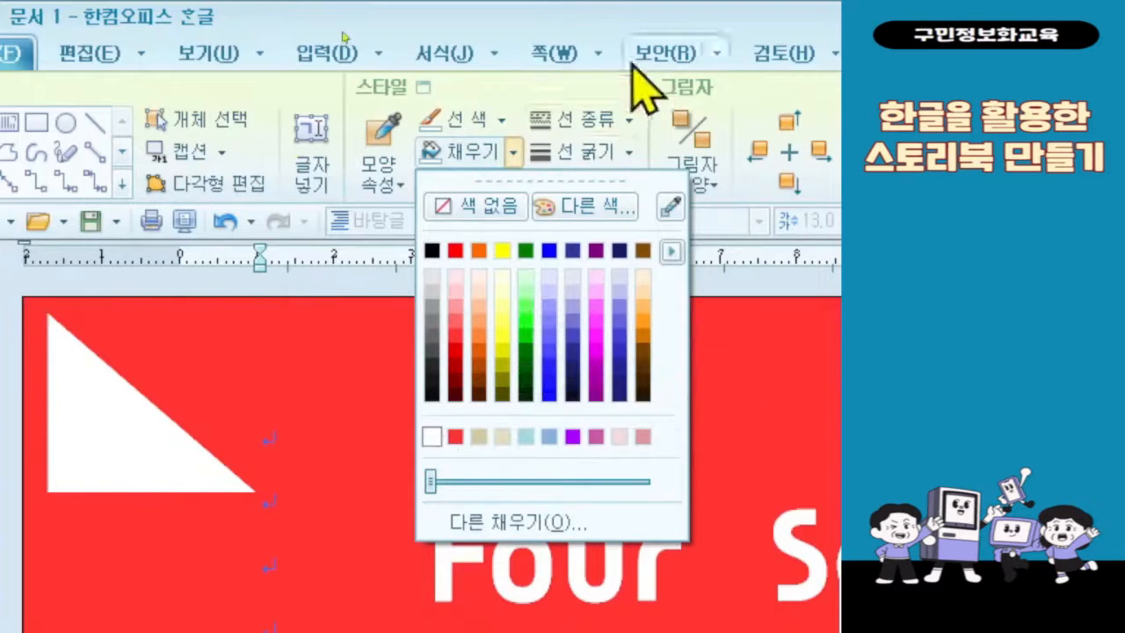
{"action": "left_click", "coordinate": [593, 121]}
{"action": "left_click", "coordinate": [593, 120]}
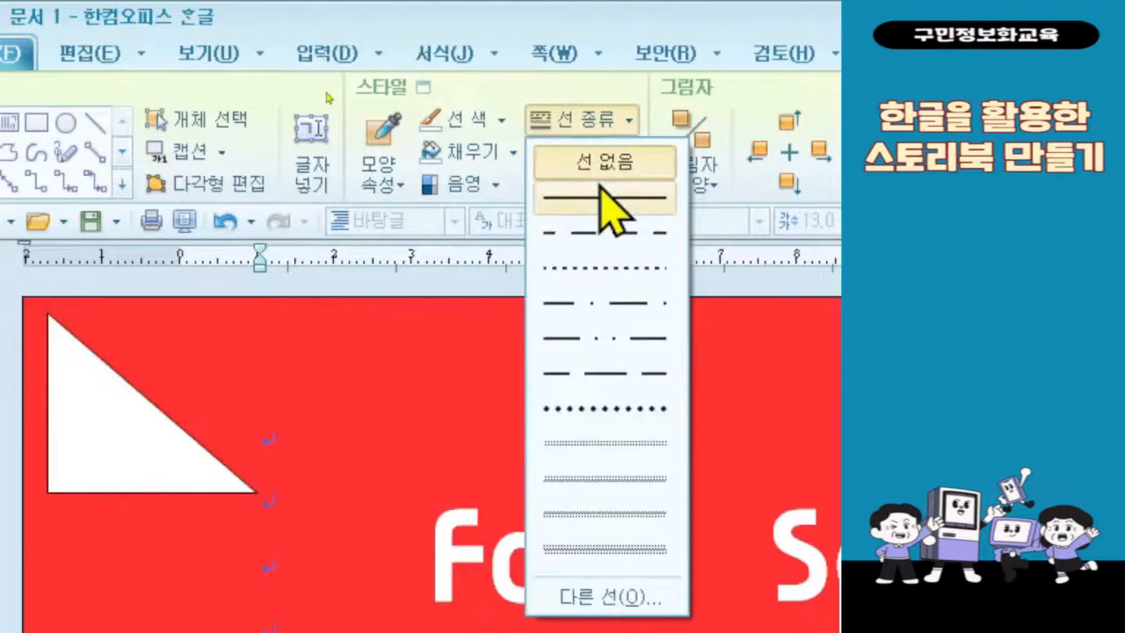
{"action": "left_click", "coordinate": [603, 163]}
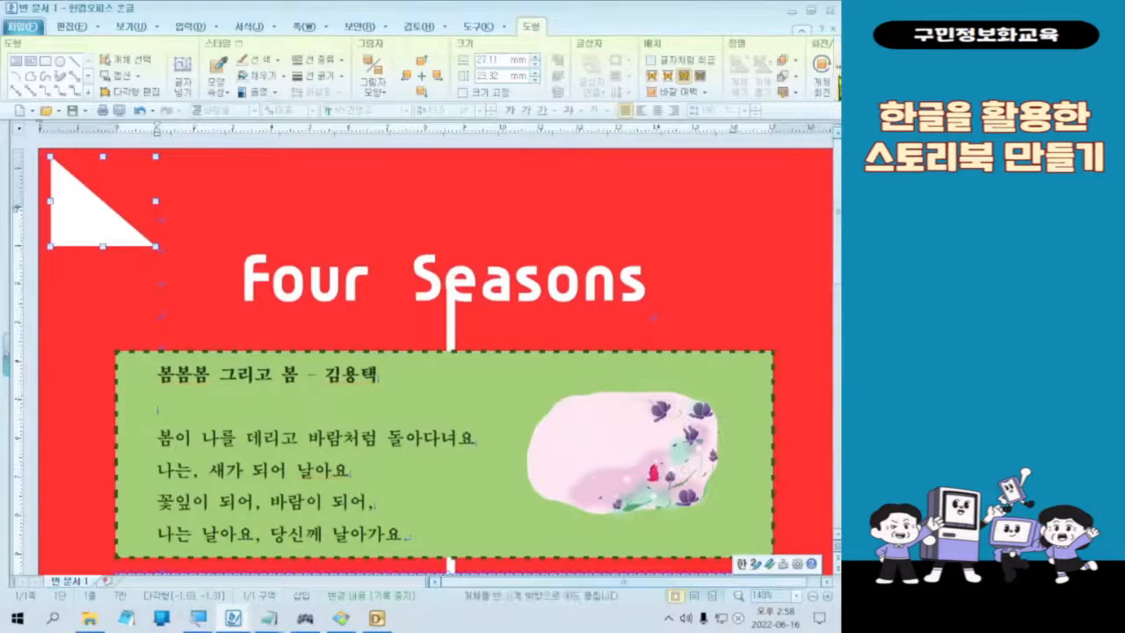
Step: Rotate the triangle until its right angle faces the page's upper-left corner and fit it exactly into that corner
{"action": "left_click", "coordinate": [838, 77]}
{"action": "left_click", "coordinate": [837, 77]}
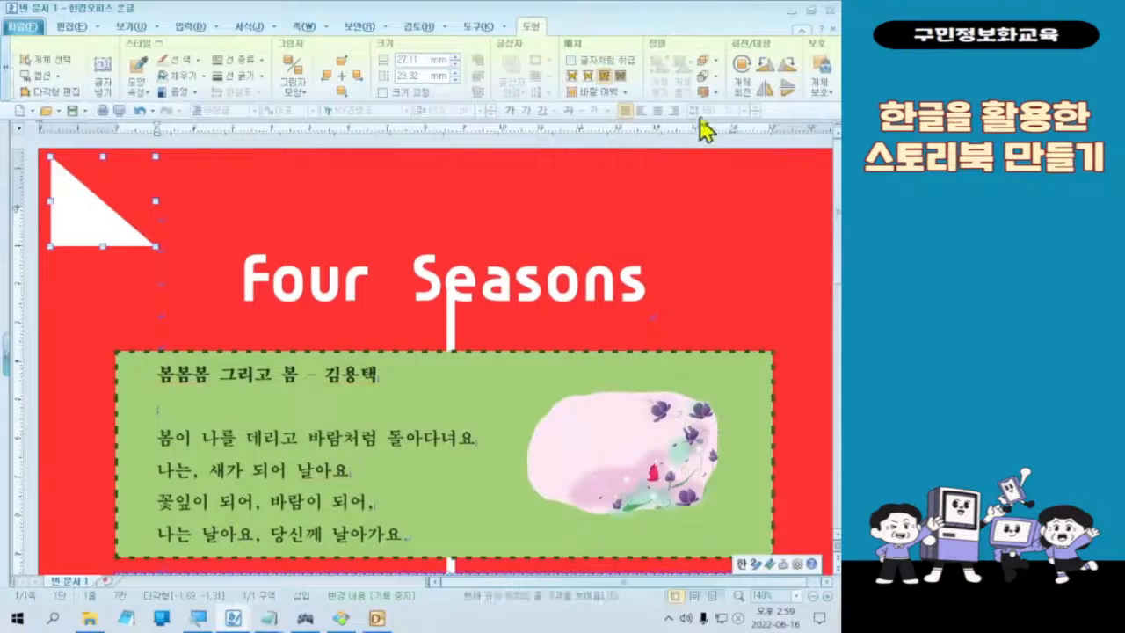
{"action": "left_click", "coordinate": [763, 69]}
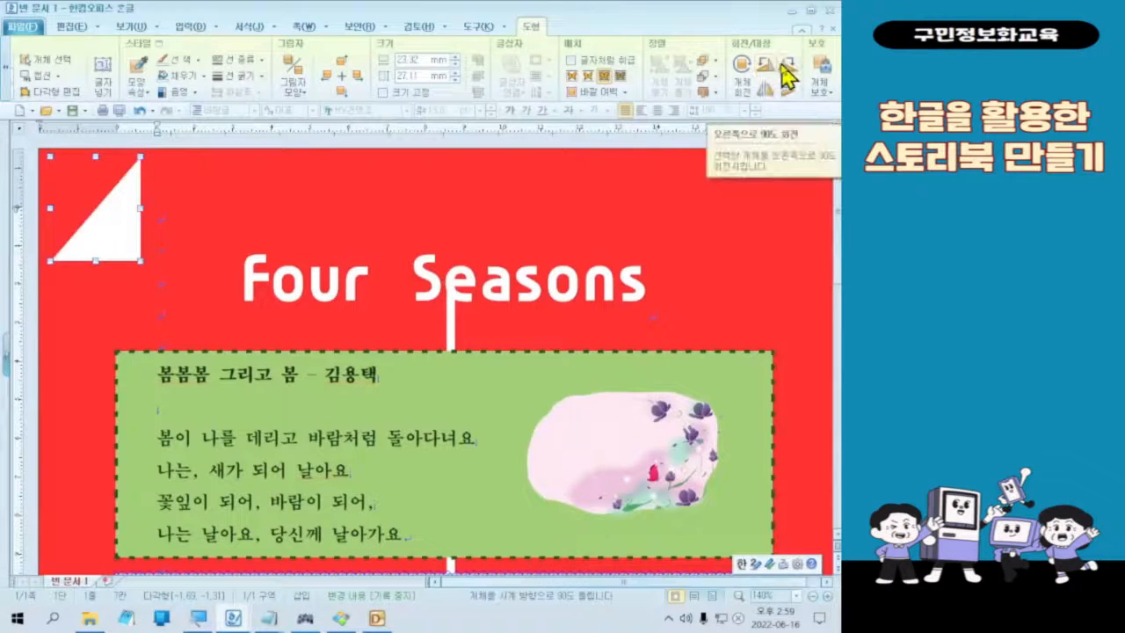
{"action": "left_click", "coordinate": [782, 65]}
{"action": "left_click", "coordinate": [783, 66]}
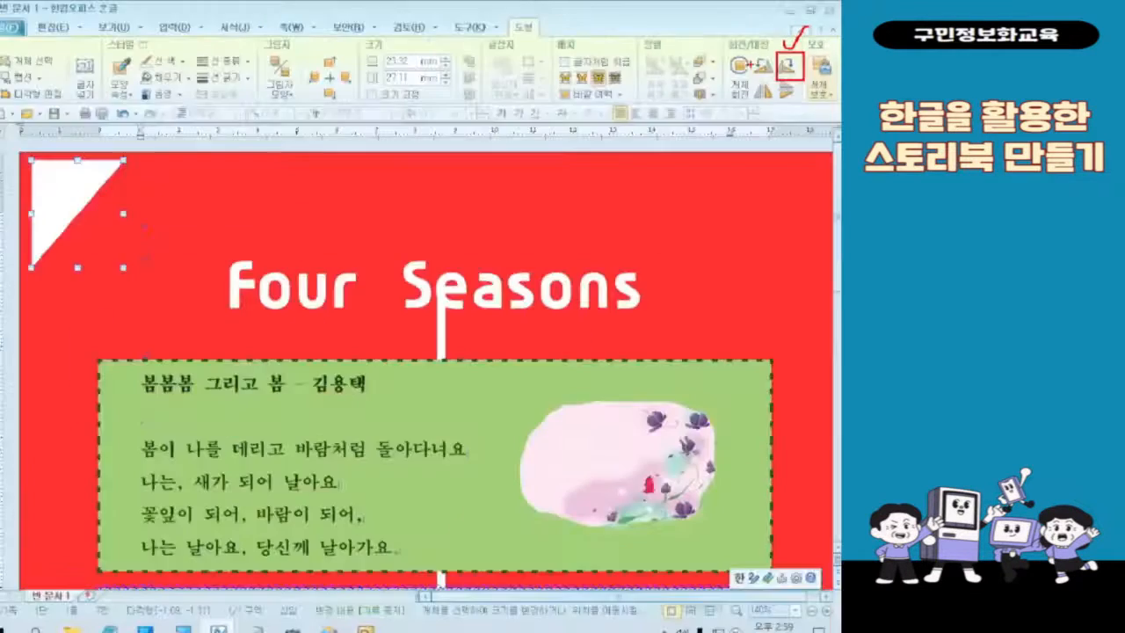
{"action": "mouse_move", "coordinate": [80, 206]}
{"action": "left_mouse_down"}
{"action": "mouse_move", "coordinate": [127, 236]}
{"action": "mouse_move", "coordinate": [80, 195]}
{"action": "left_mouse_up"}
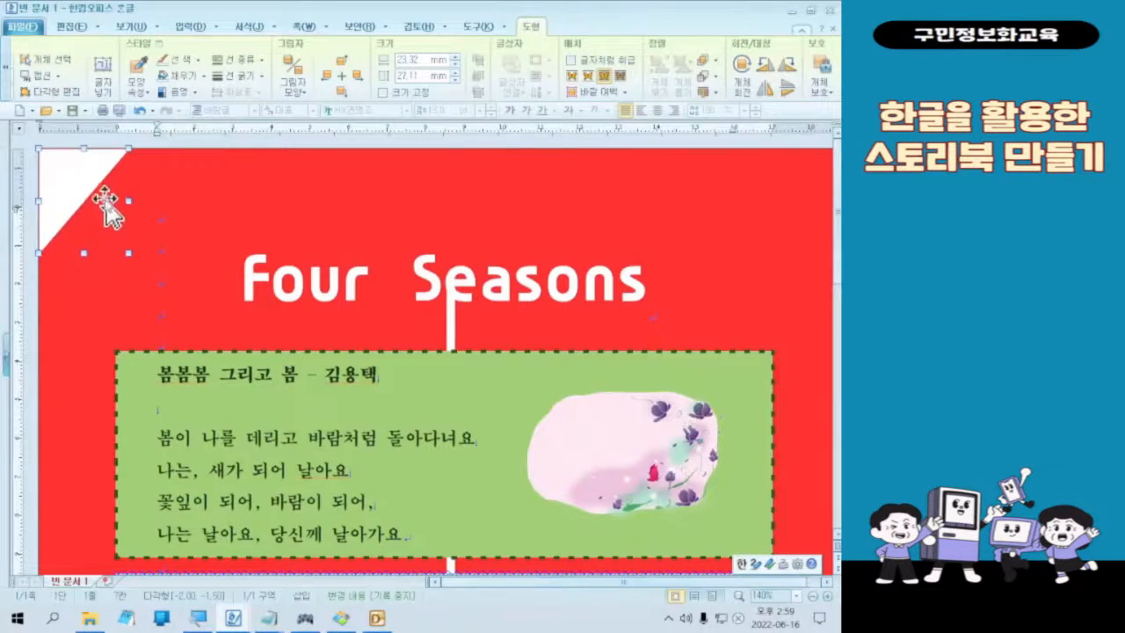
Step: Copy the triangle to the page's upper-right corner, rotate the copy 90° clockwise and align it with the page edges
{"action": "left_click_drag", "start_coordinate": [77, 208], "coordinate": [780, 209]}
{"action": "left_click", "coordinate": [712, 597]}
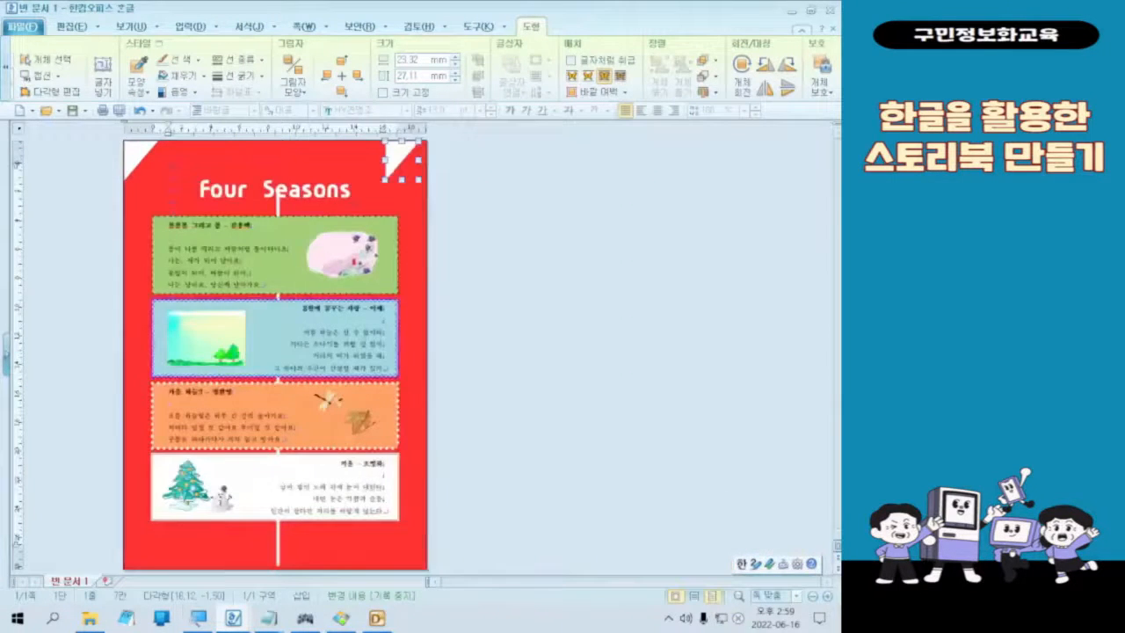
{"action": "left_click", "coordinate": [796, 597]}
{"action": "left_click", "coordinate": [758, 519]}
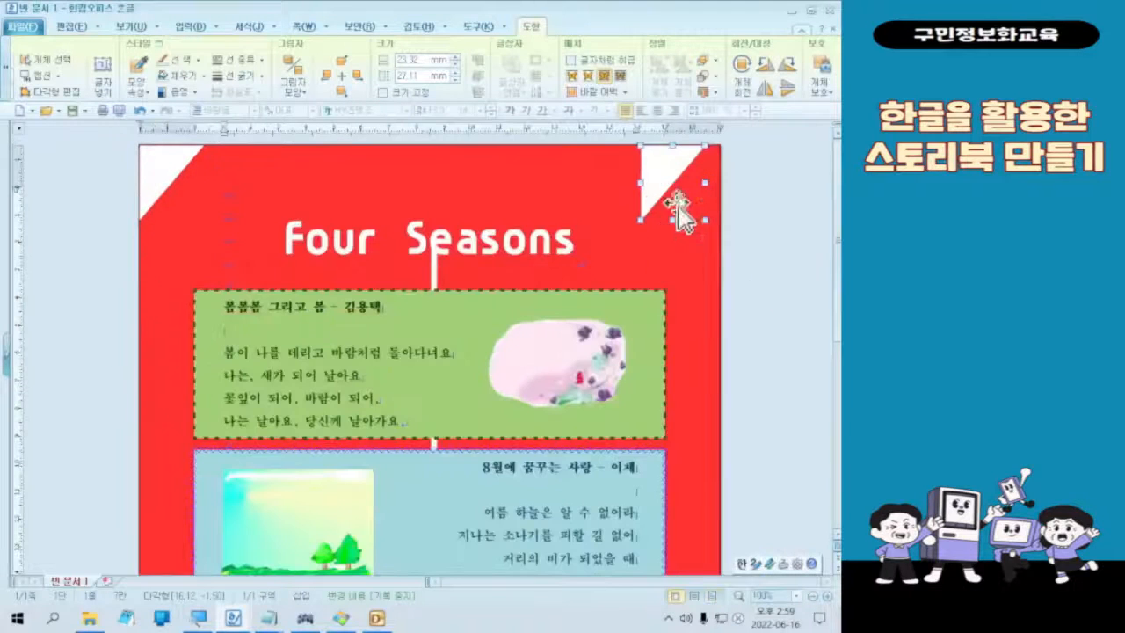
{"action": "left_click", "coordinate": [789, 67]}
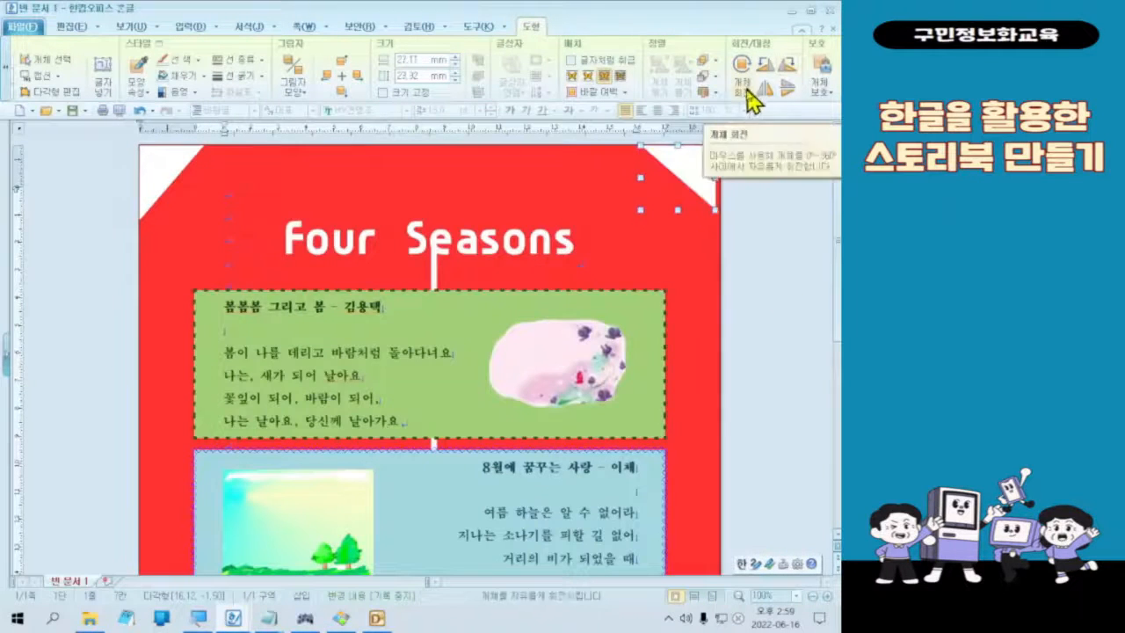
{"action": "left_click_drag", "start_coordinate": [692, 167], "coordinate": [698, 167]}
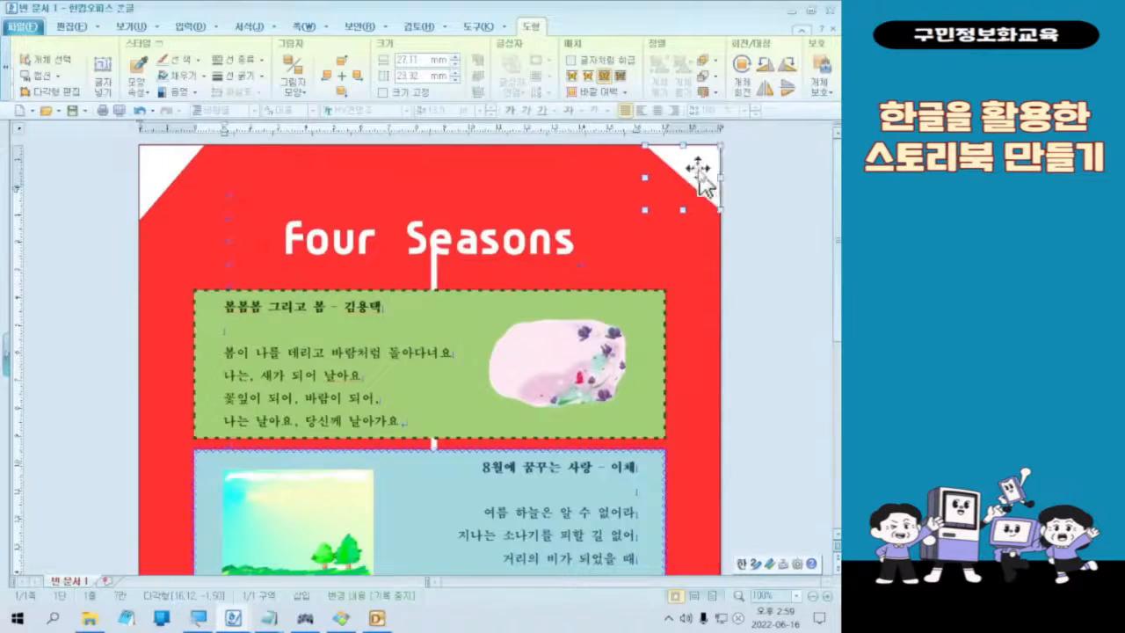
{"action": "left_click", "coordinate": [771, 256]}
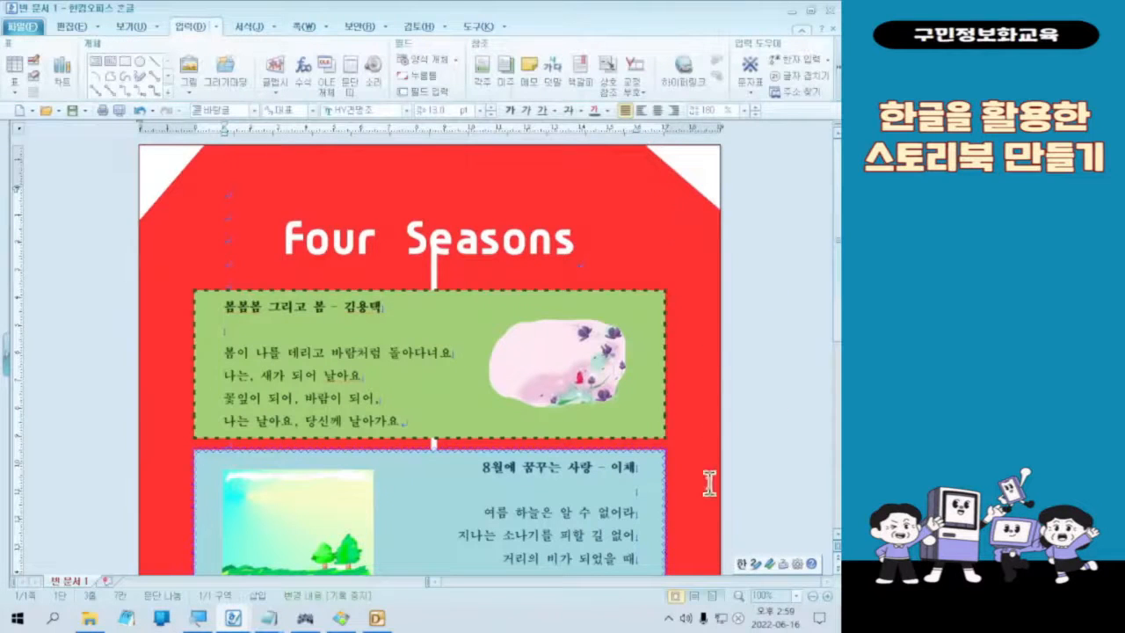
Step: Copy the upper-right triangle to the page's lower-right corner, rotate it 90° clockwise and fit it against the page edges
{"action": "left_click", "coordinate": [712, 196]}
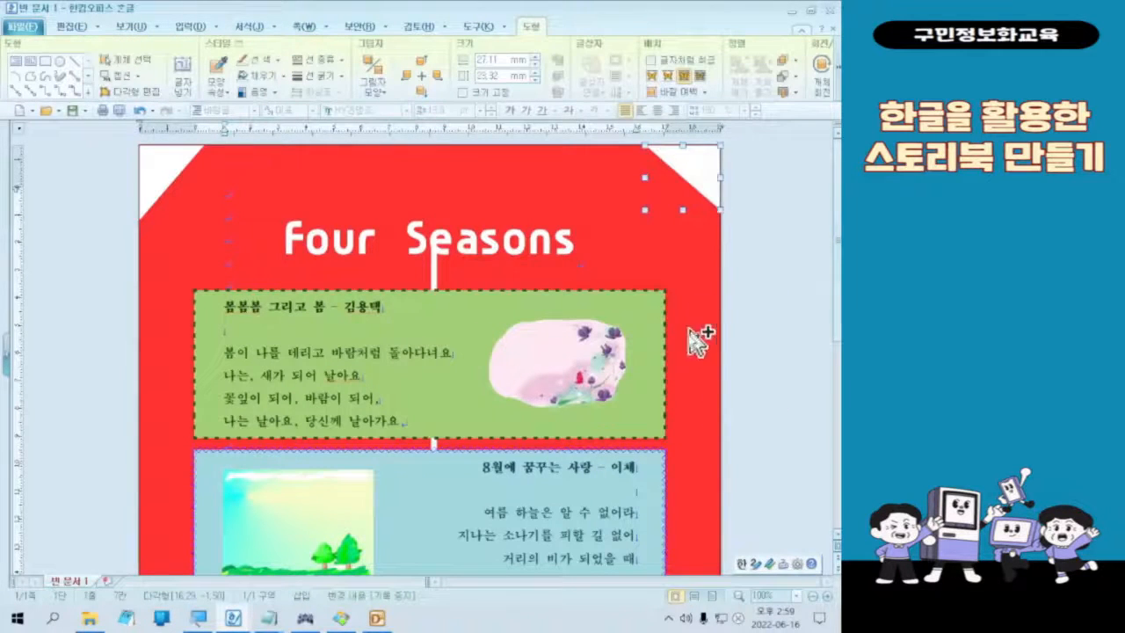
{"action": "scroll", "coordinate": [696, 396], "scroll_direction": "down", "scroll_amount": 8}
{"action": "left_click_drag", "start_coordinate": [695, 547], "coordinate": [691, 541]}
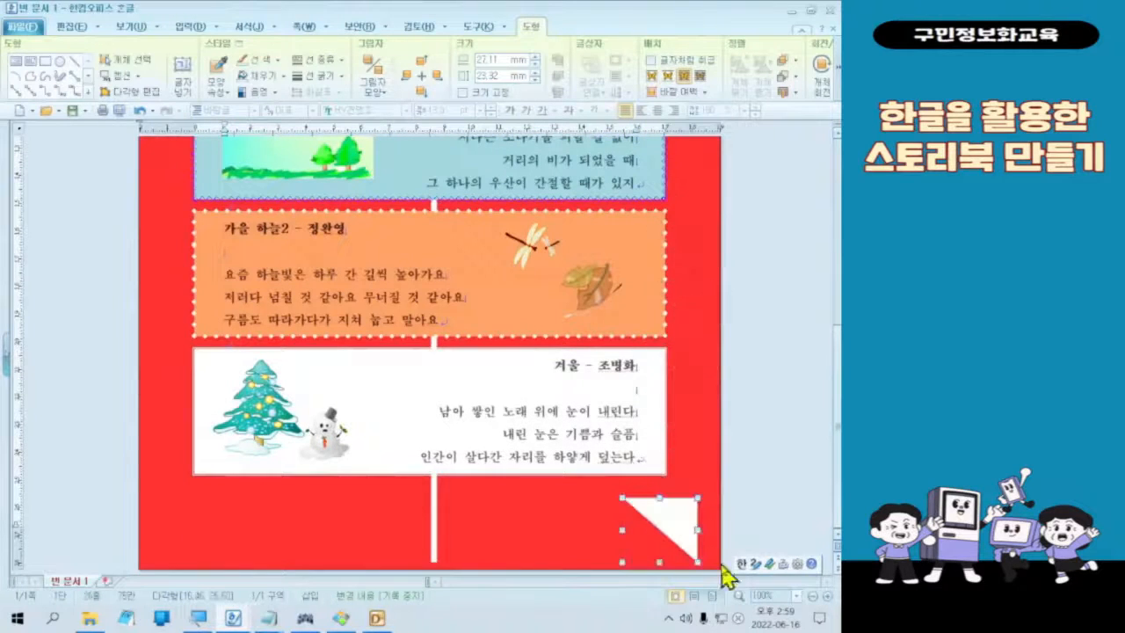
{"action": "left_click", "coordinate": [811, 58]}
{"action": "left_click", "coordinate": [787, 66]}
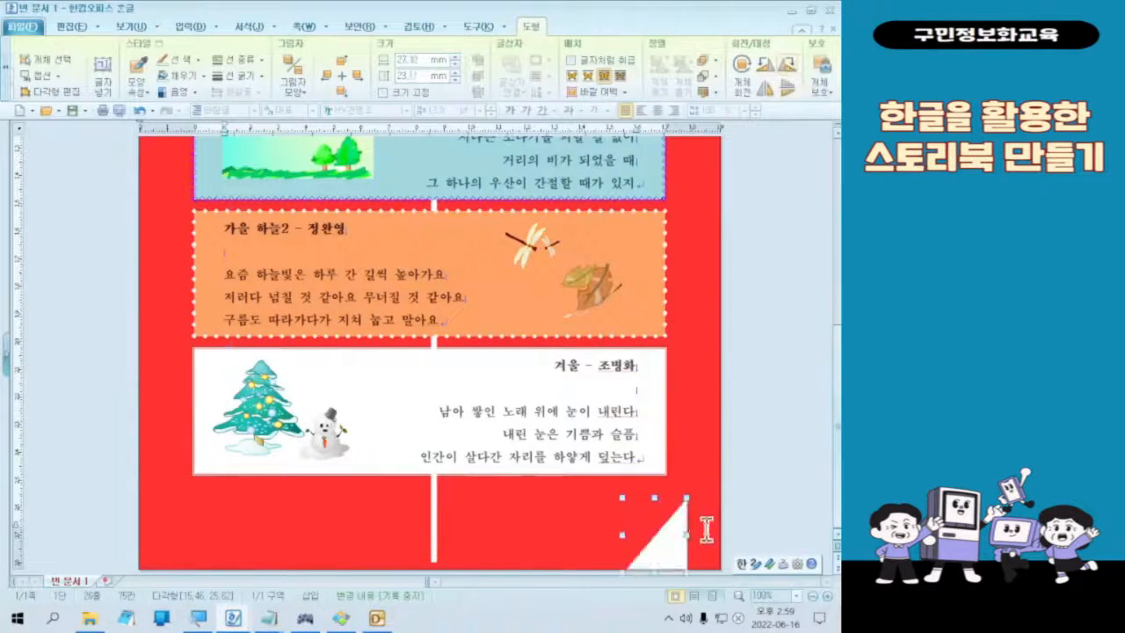
{"action": "left_click_drag", "start_coordinate": [674, 548], "coordinate": [717, 548]}
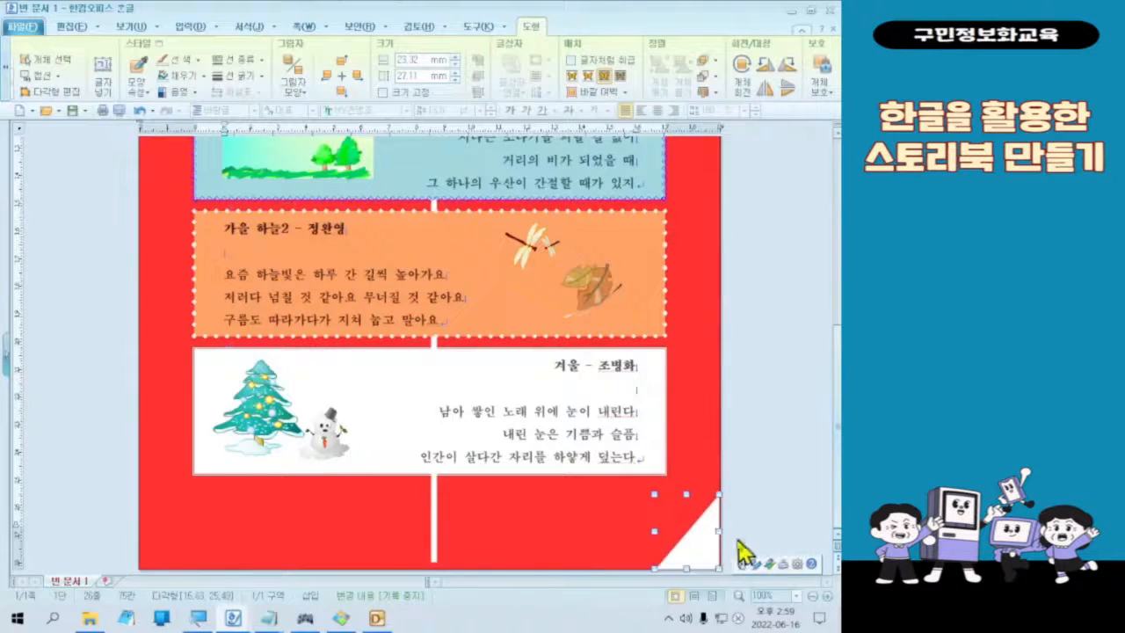
{"action": "key", "text": "Right"}
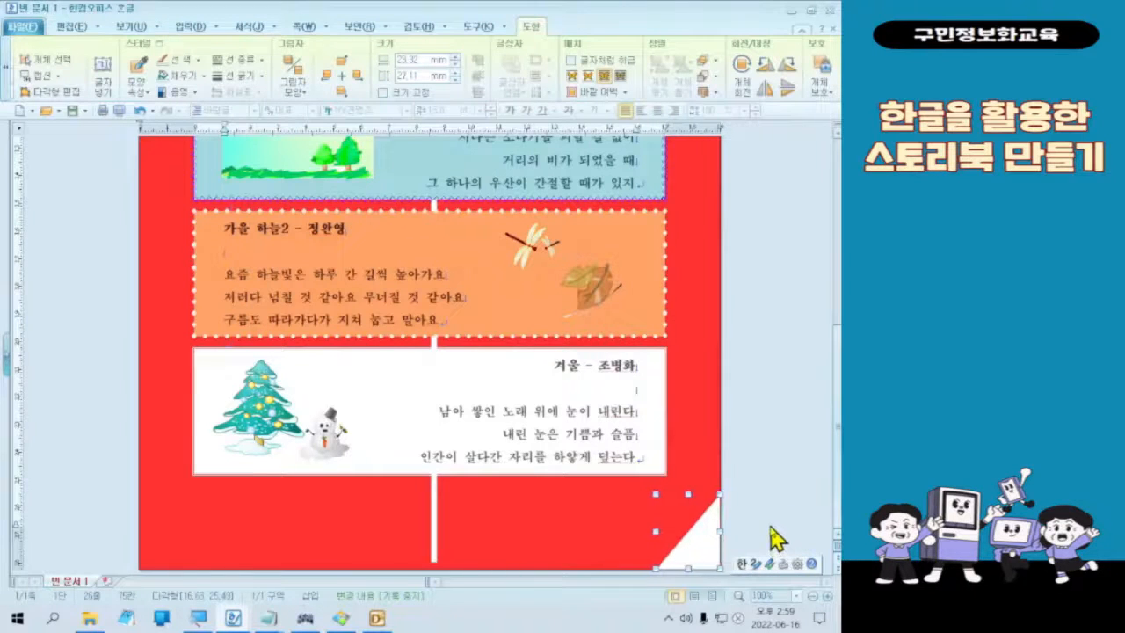
{"action": "left_click", "coordinate": [756, 550]}
Step: Copy the lower-right triangle straight across to the page's lower-left corner and rotate the copy 90° clockwise
{"action": "left_click", "coordinate": [687, 541]}
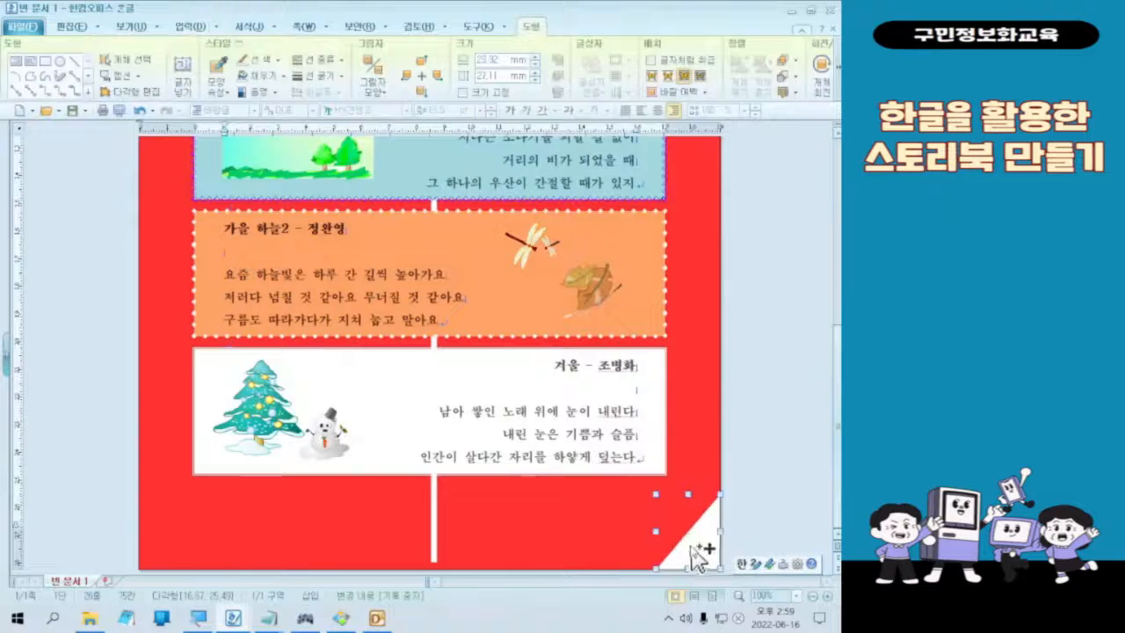
{"action": "left_click_drag", "start_coordinate": [699, 556], "coordinate": [182, 555]}
{"action": "scroll", "coordinate": [791, 83], "scroll_direction": "down", "scroll_amount": 3}
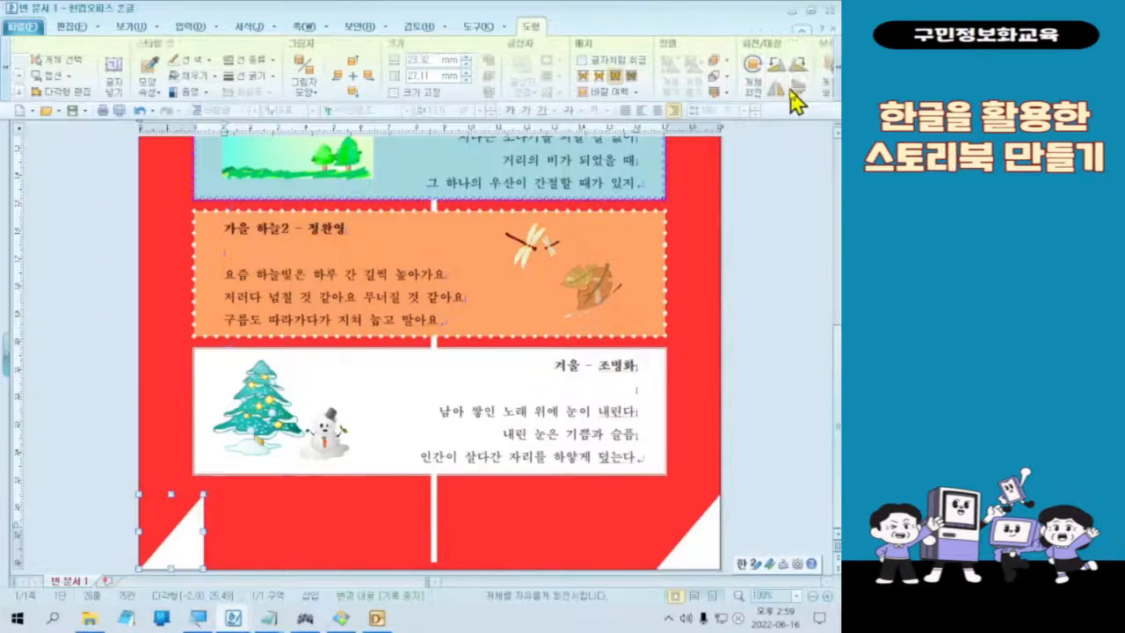
{"action": "left_click", "coordinate": [788, 68]}
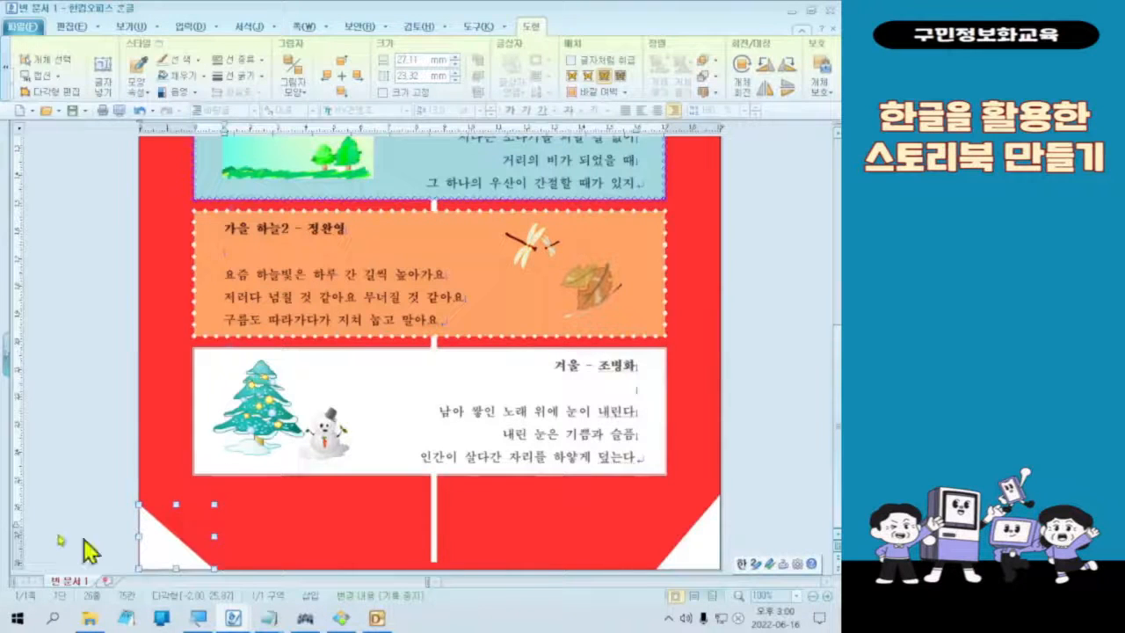
{"action": "left_click", "coordinate": [109, 513]}
{"action": "left_click", "coordinate": [503, 459]}
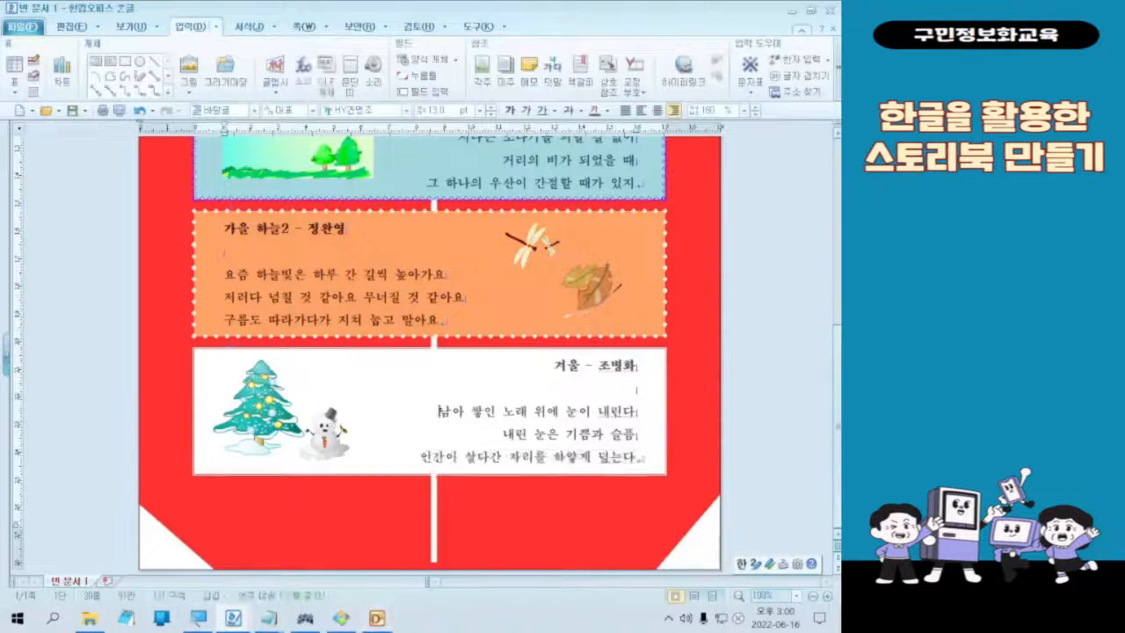
Step: Save the poem sheet in the documents folder (문서) under the file name "05 시집"
{"action": "scroll", "coordinate": [606, 466], "scroll_direction": "up", "scroll_amount": 8}
{"action": "scroll", "coordinate": [611, 454], "scroll_direction": "down", "scroll_amount": 8}
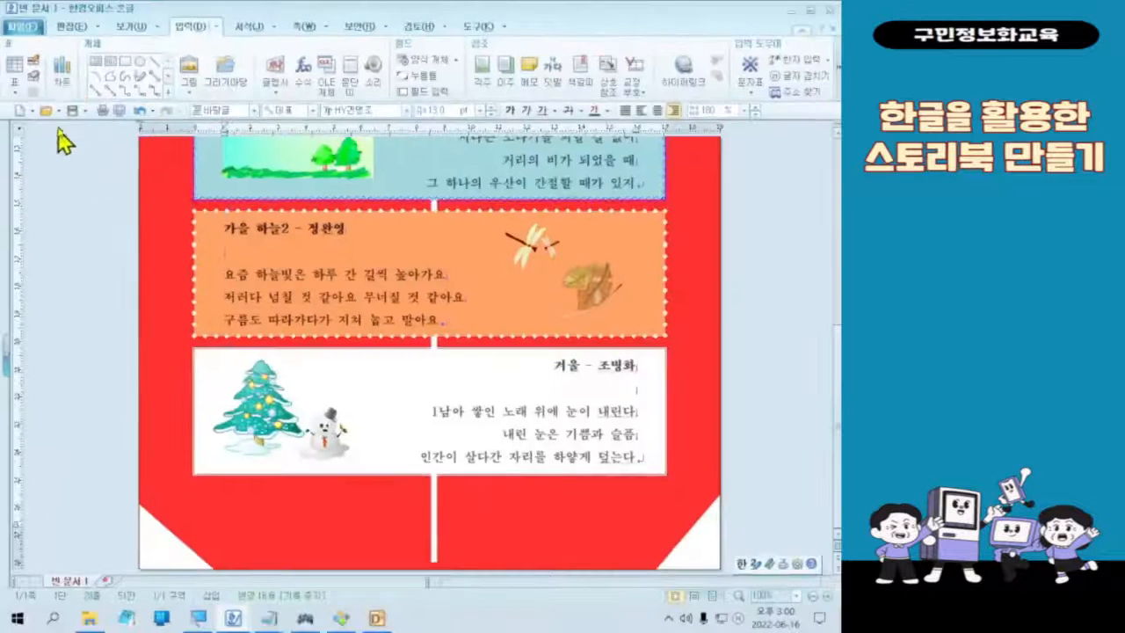
{"action": "left_click", "coordinate": [145, 221]}
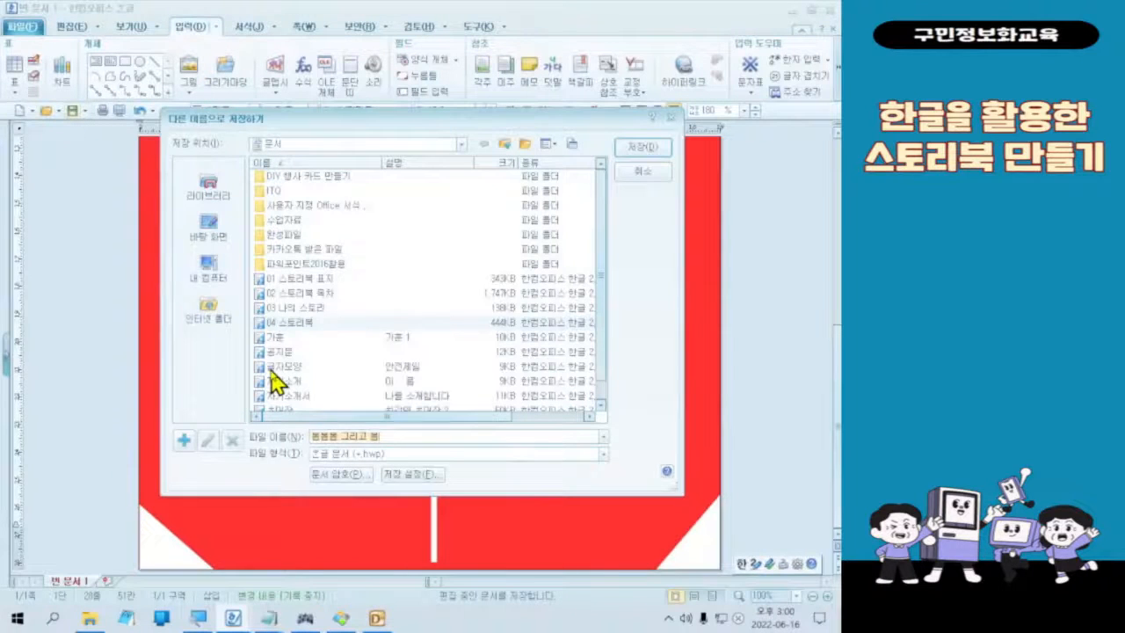
{"action": "key", "text": "Hangul"}
{"action": "type", "text": "봄"}
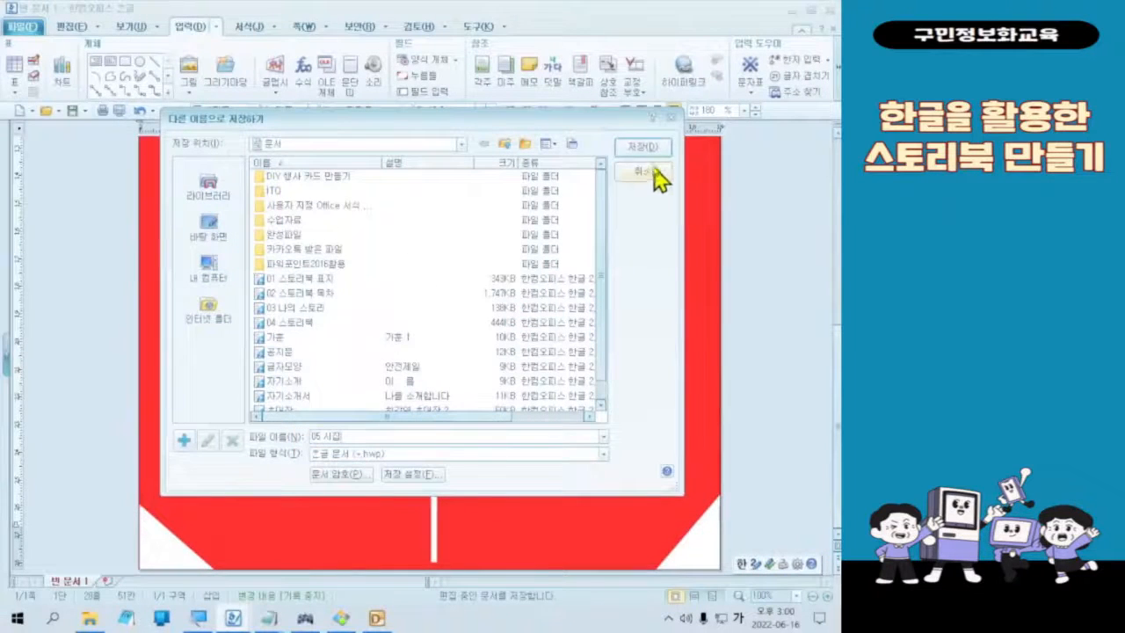
{"action": "left_click", "coordinate": [650, 158]}
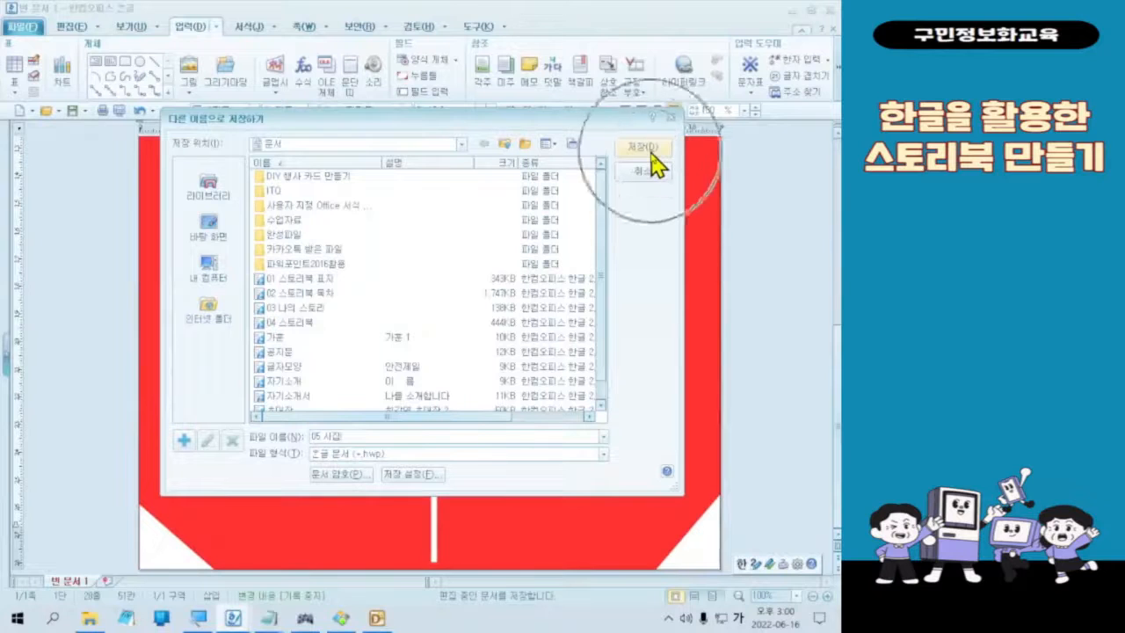
{"action": "scroll", "coordinate": [492, 510], "scroll_direction": "up", "scroll_amount": 5}
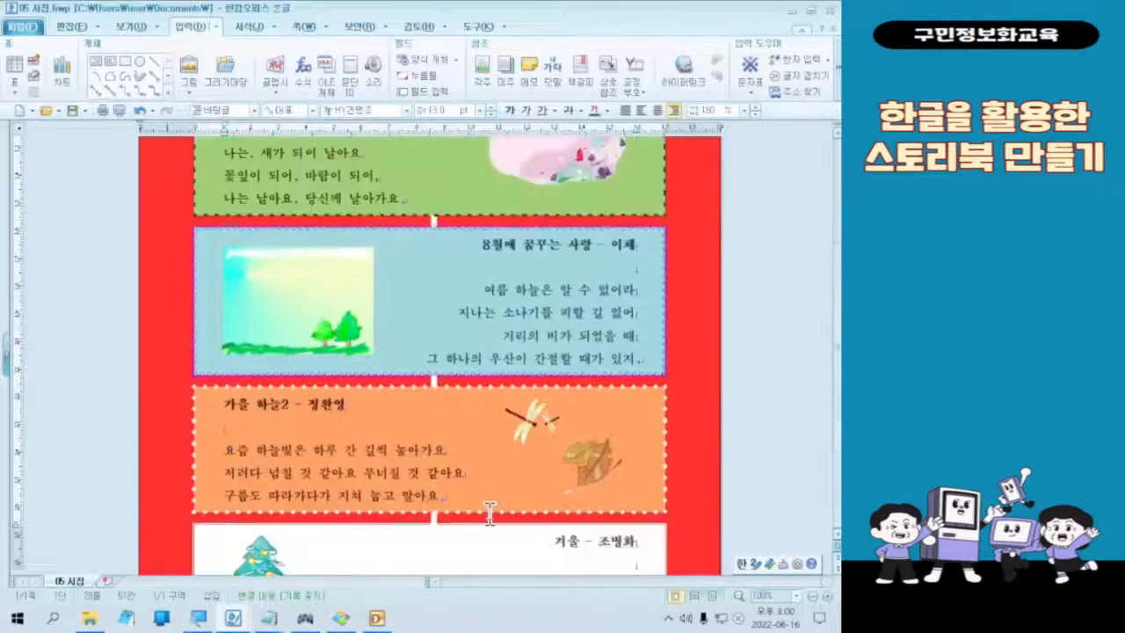
{"action": "scroll", "coordinate": [490, 514], "scroll_direction": "down", "scroll_amount": 5}
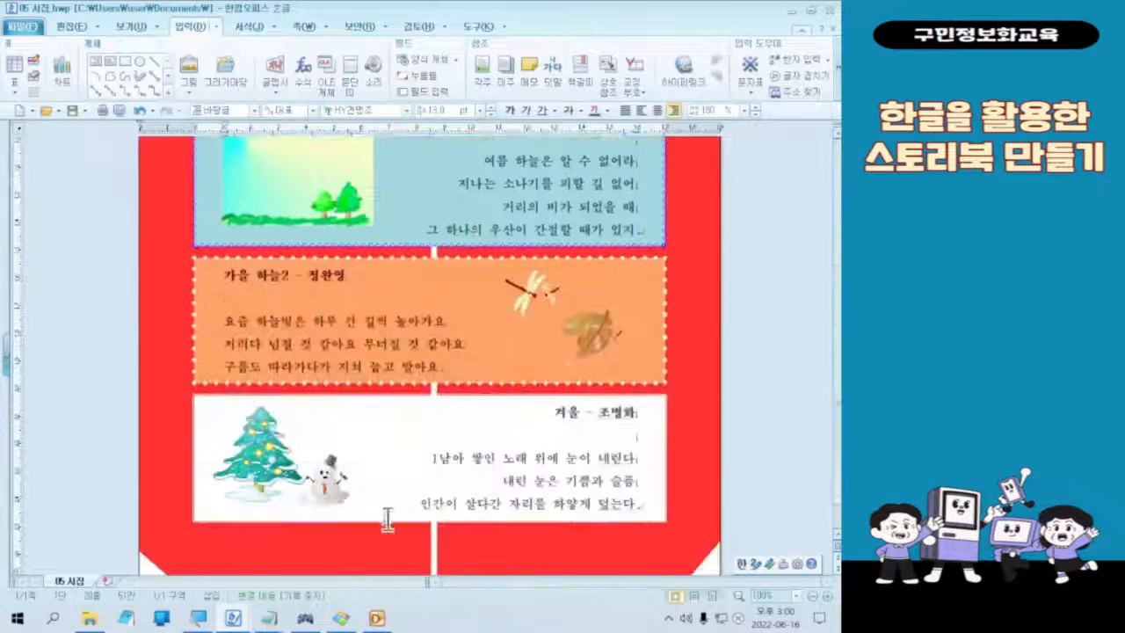
{"action": "scroll", "coordinate": [346, 440], "scroll_direction": "up", "scroll_amount": 5}
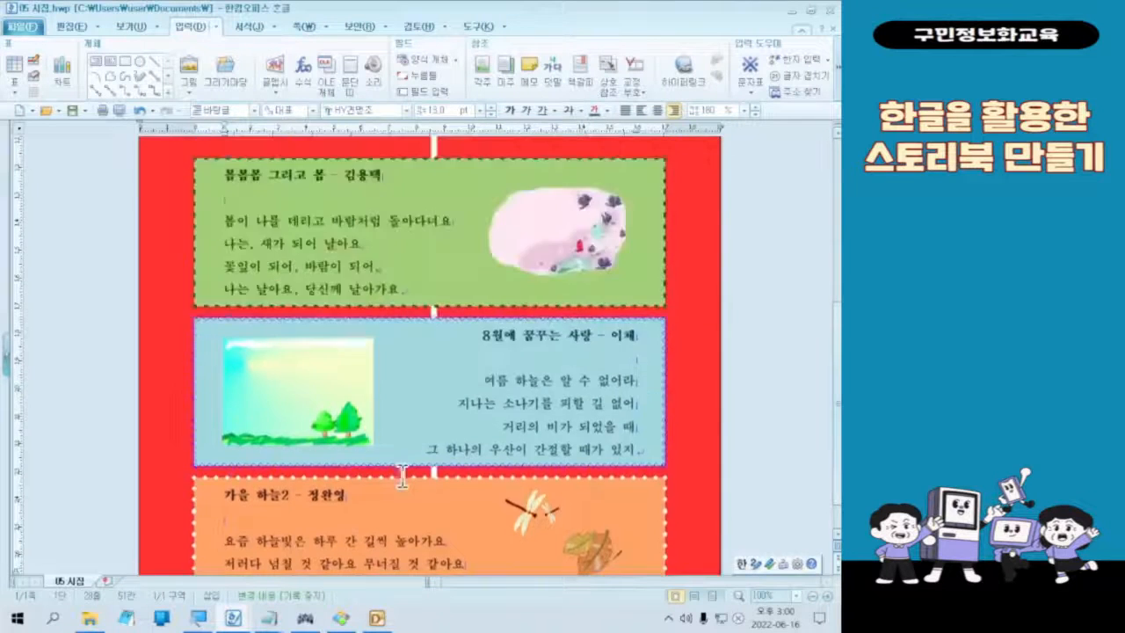